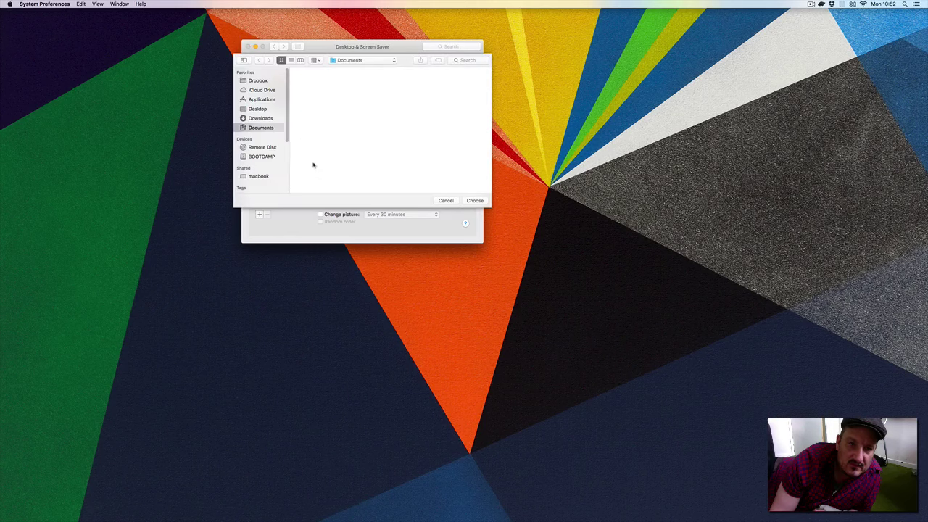
Step: Set balloonstunes9.jpg from untitled folder 2 in Documents as the desktop picture and close the Desktop & Screen Saver window
{"action": "left_click", "coordinate": [274, 121]}
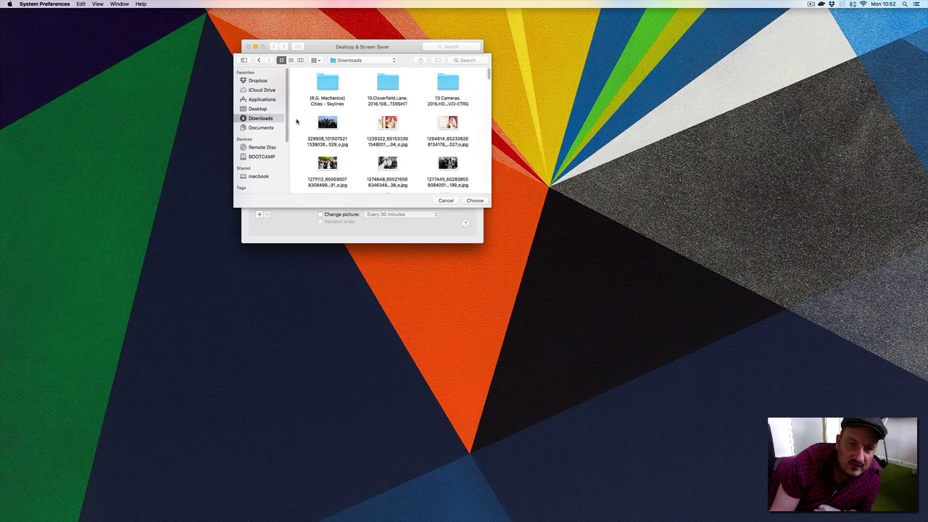
{"action": "left_click", "coordinate": [270, 128]}
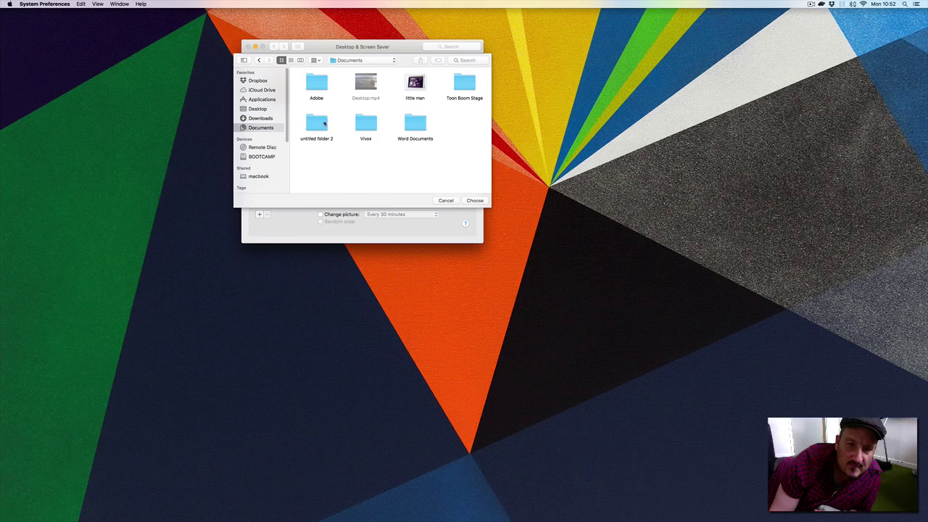
{"action": "double_click", "coordinate": [324, 124]}
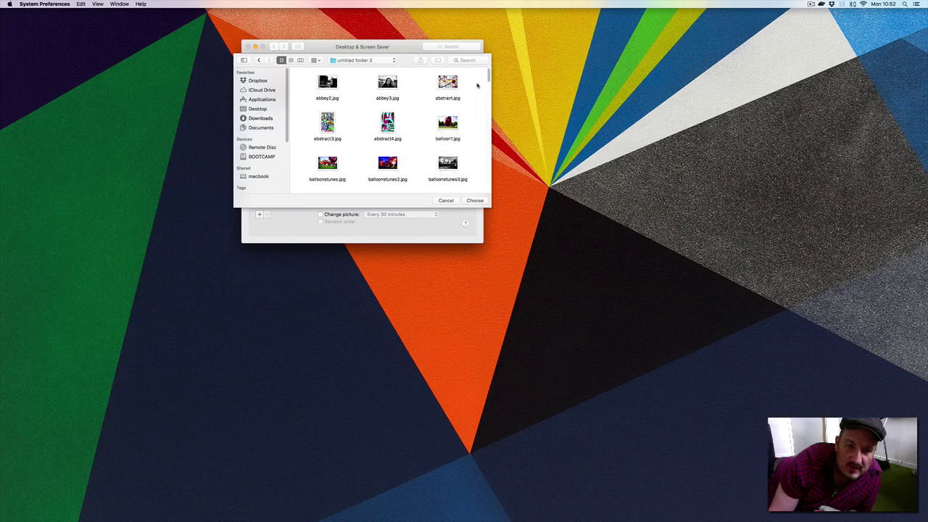
{"action": "scroll", "coordinate": [487, 81], "scroll_direction": "down", "scroll_amount": 5}
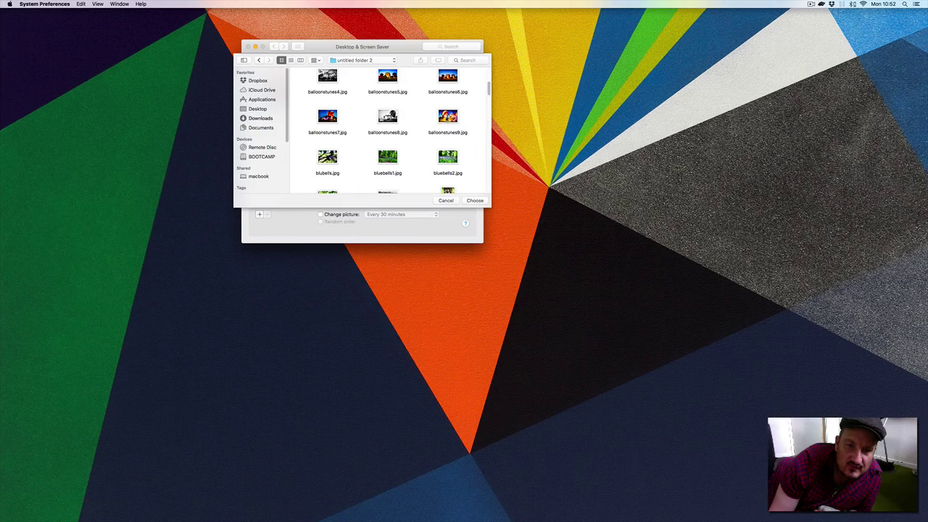
{"action": "left_click", "coordinate": [442, 122]}
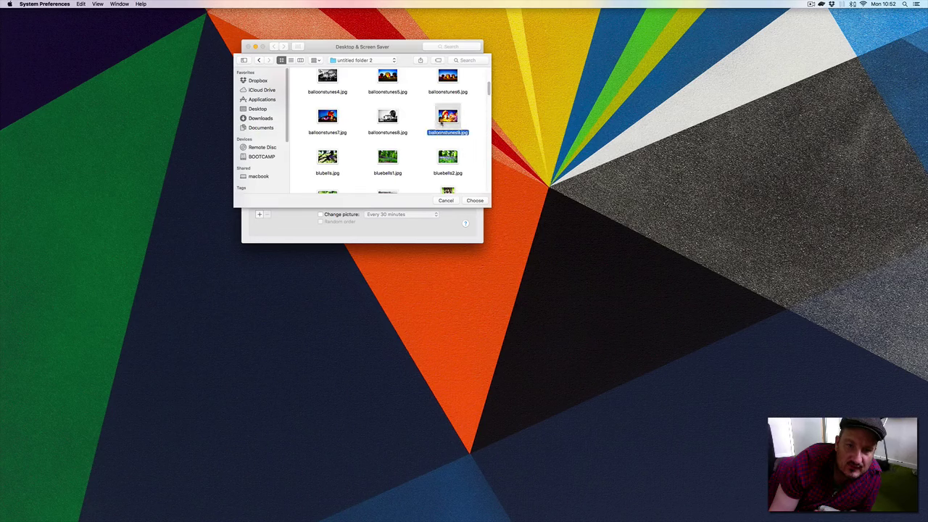
{"action": "left_click", "coordinate": [475, 201]}
{"action": "left_click_drag", "start_coordinate": [379, 46], "coordinate": [625, 121]}
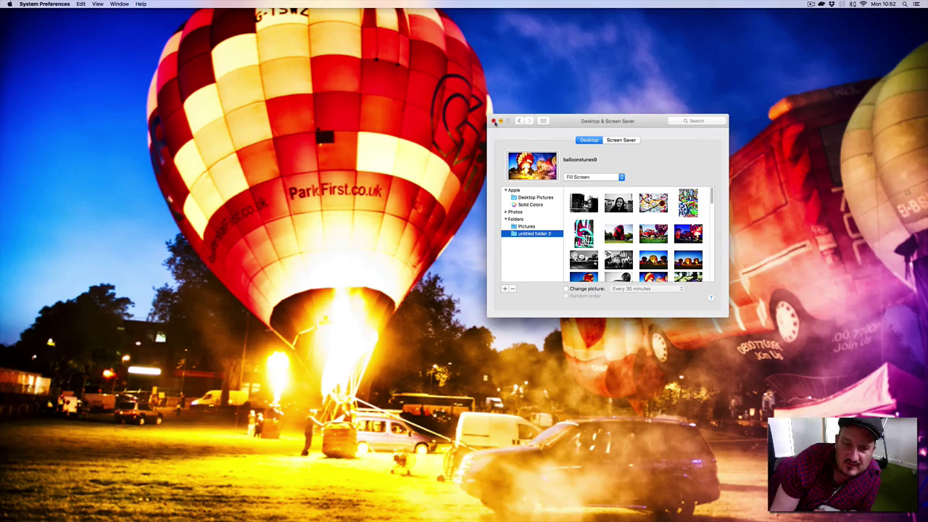
{"action": "left_click", "coordinate": [494, 121]}
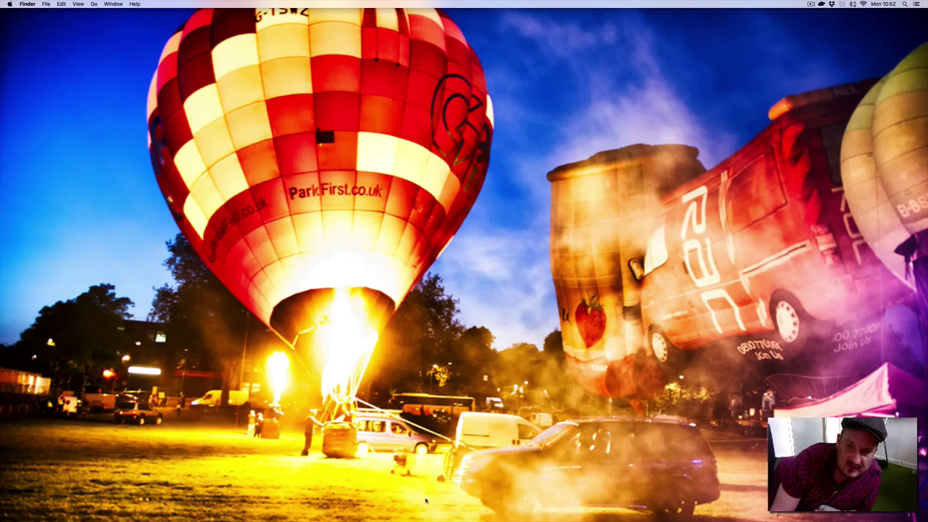
Step: Quit the running uTorrent application and confirm quitting
{"action": "mouse_move", "coordinate": [424, 517]}
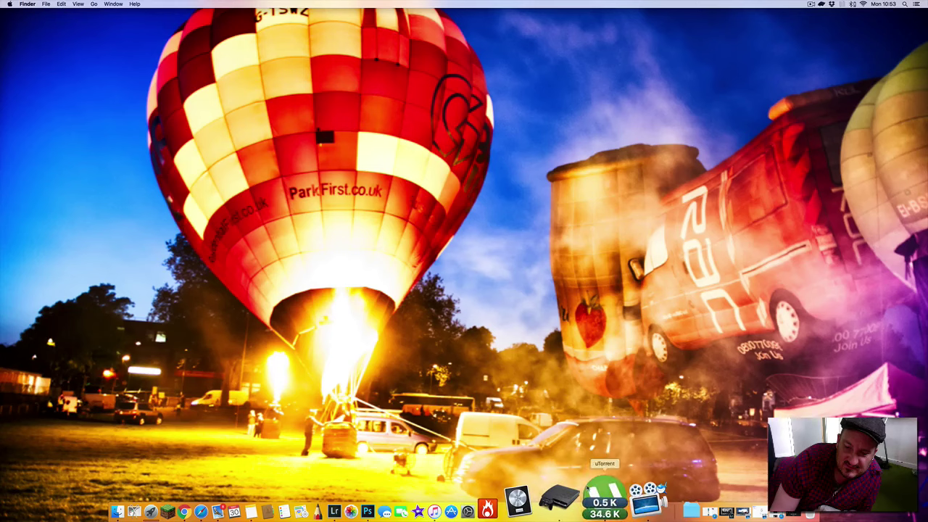
{"action": "right_click", "coordinate": [605, 499]}
{"action": "left_click", "coordinate": [617, 451]}
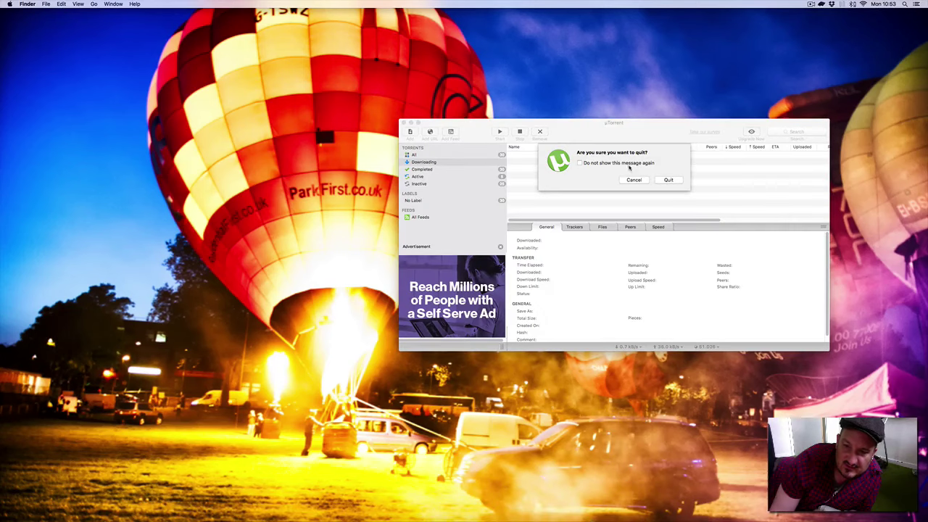
{"action": "left_click", "coordinate": [668, 180]}
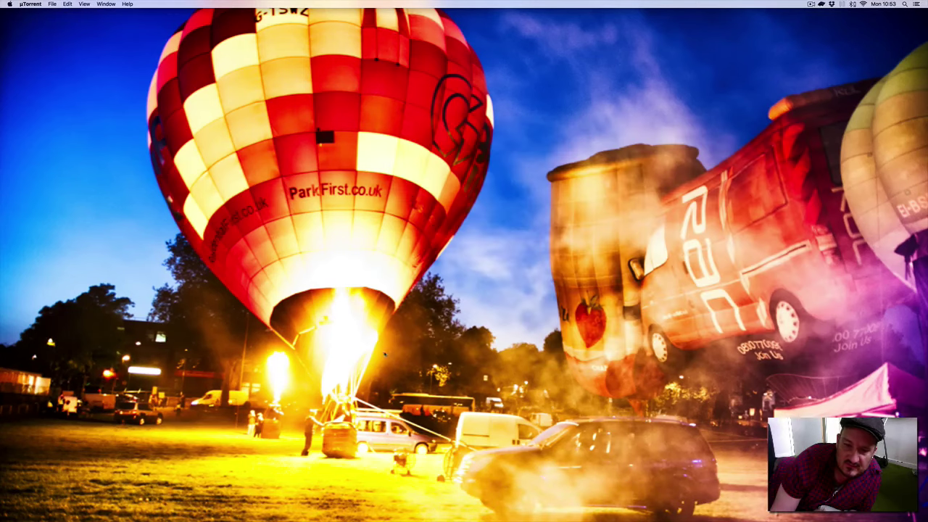
Step: Switch to Adobe Lightroom and show all photographs as a thumbnail grid in the Library
{"action": "mouse_move", "coordinate": [327, 519]}
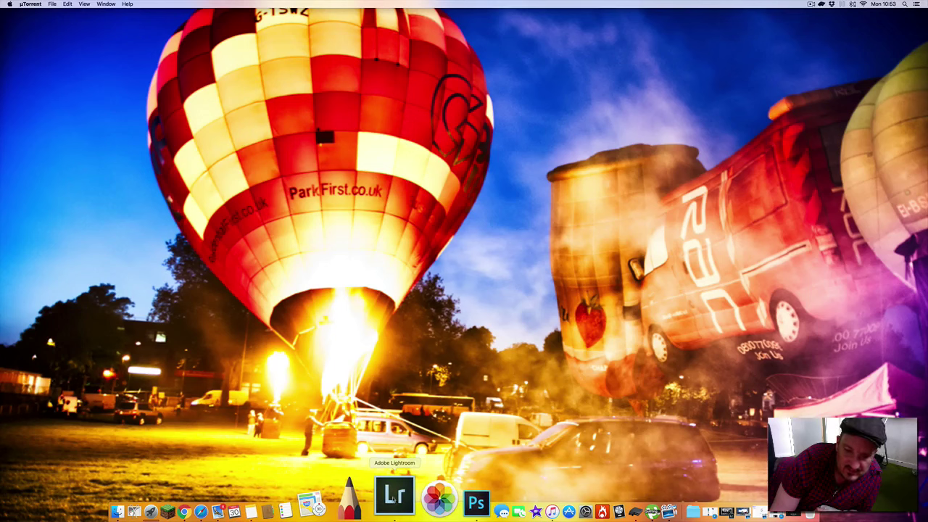
{"action": "left_click", "coordinate": [393, 498]}
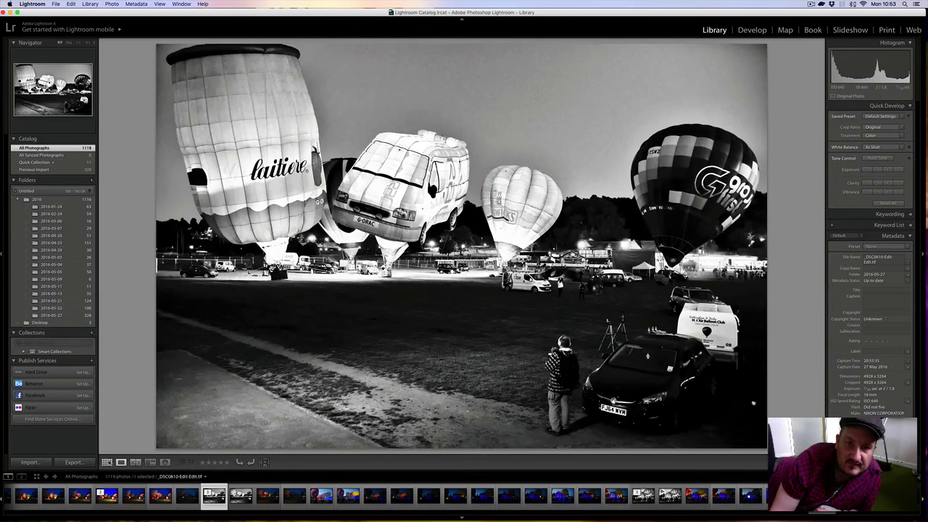
{"action": "left_click", "coordinate": [108, 462]}
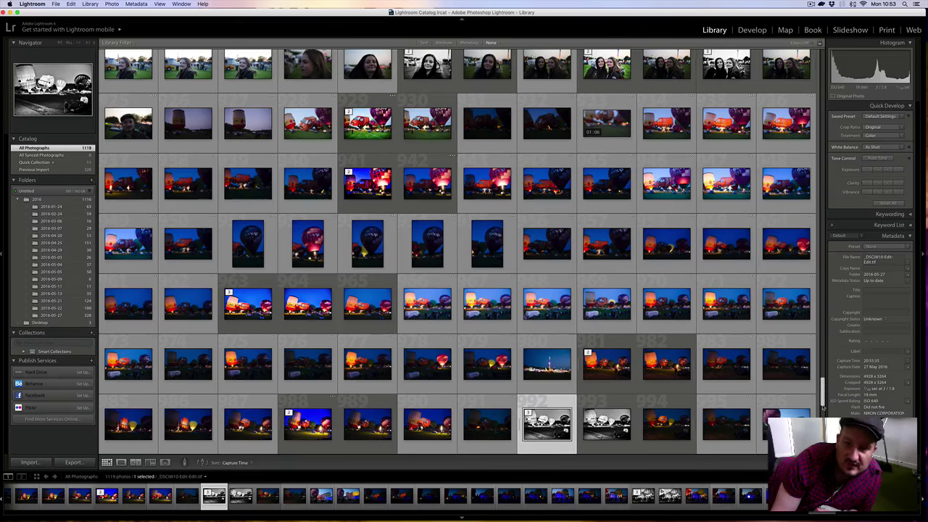
Step: Find the hazy, unedited balloon photo _DSC0900.NEF among the 27 May 2016 shots and open it in Loupe view
{"action": "left_click_drag", "start_coordinate": [823, 406], "coordinate": [823, 386]}
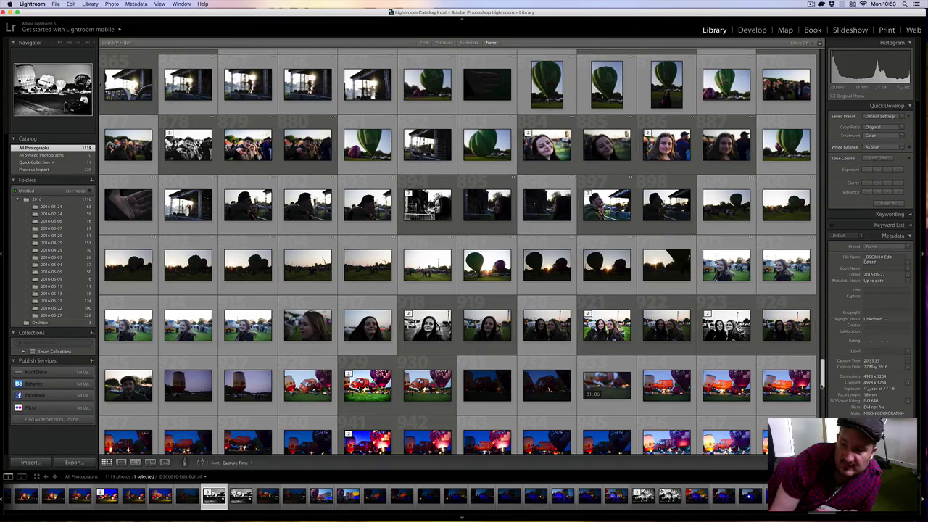
{"action": "left_click_drag", "start_coordinate": [823, 380], "coordinate": [823, 343]}
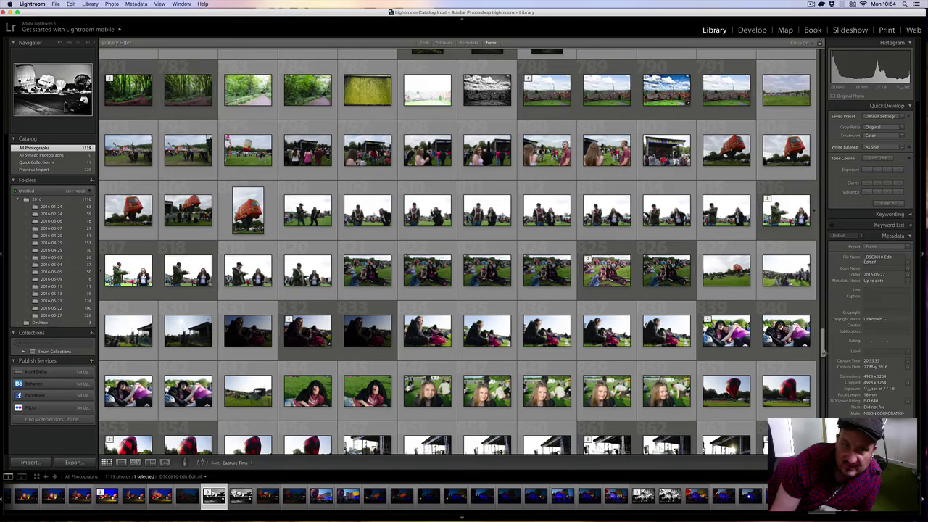
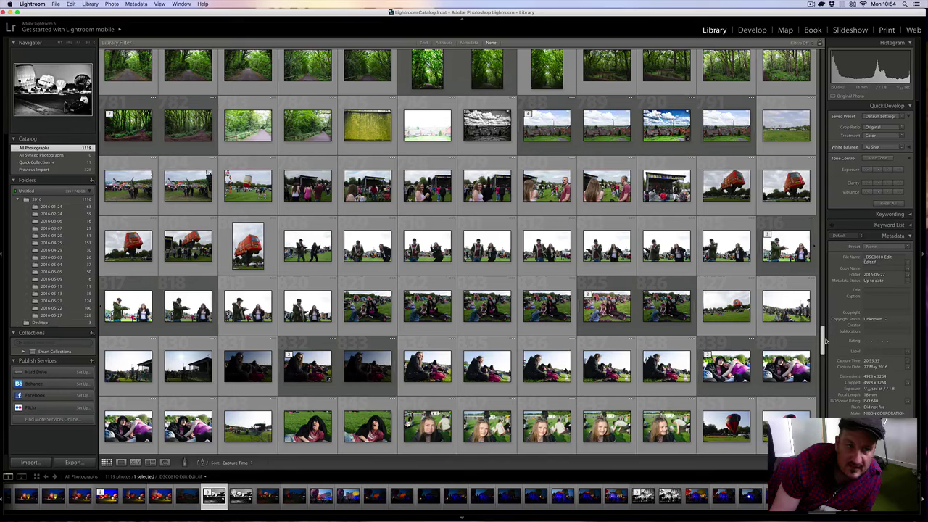
{"action": "scroll", "coordinate": [825, 341], "scroll_direction": "up", "scroll_amount": 3}
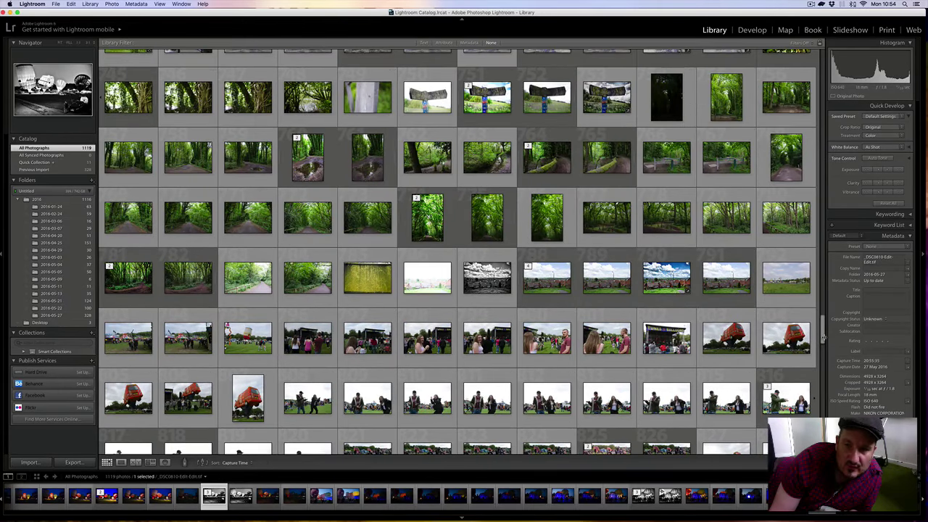
{"action": "left_click_drag", "start_coordinate": [823, 337], "coordinate": [822, 364]}
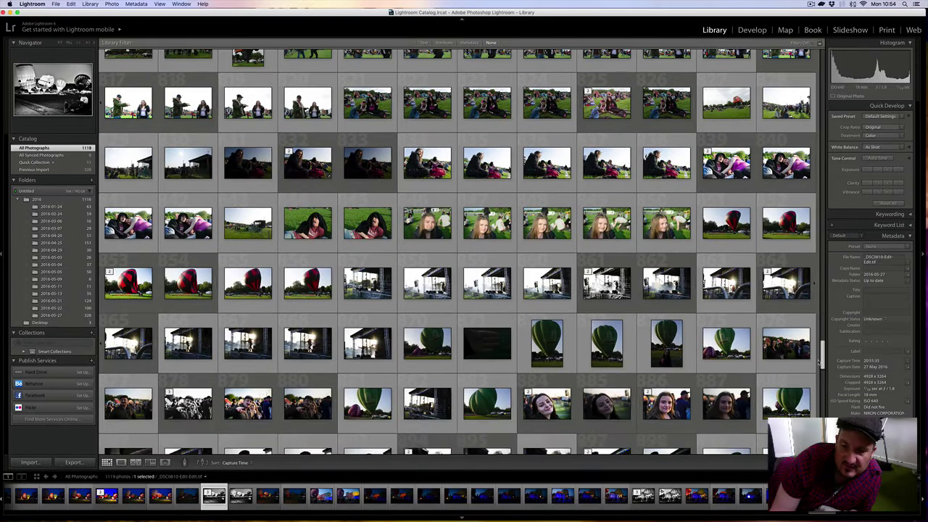
{"action": "left_click_drag", "start_coordinate": [821, 362], "coordinate": [815, 395]}
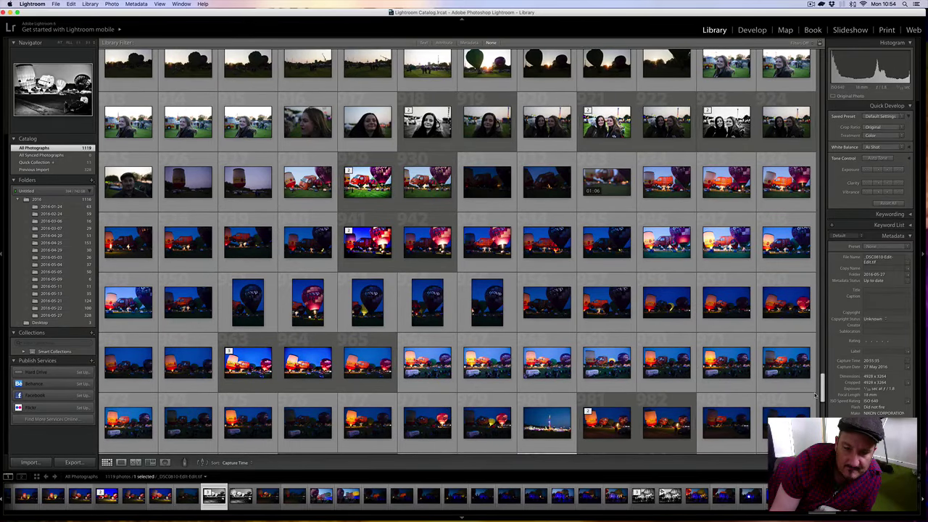
{"action": "left_click_drag", "start_coordinate": [815, 395], "coordinate": [816, 428]}
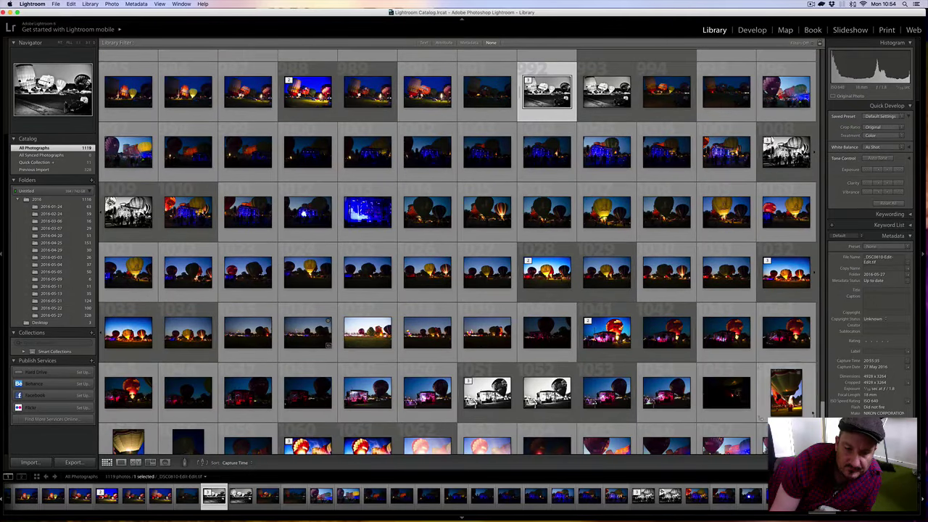
{"action": "left_click_drag", "start_coordinate": [822, 408], "coordinate": [822, 413]}
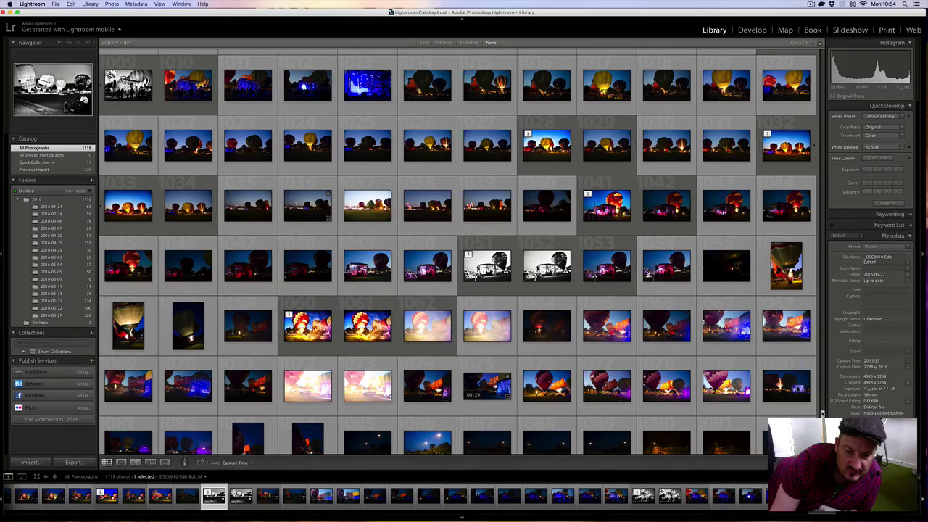
{"action": "left_click_drag", "start_coordinate": [822, 414], "coordinate": [822, 416]}
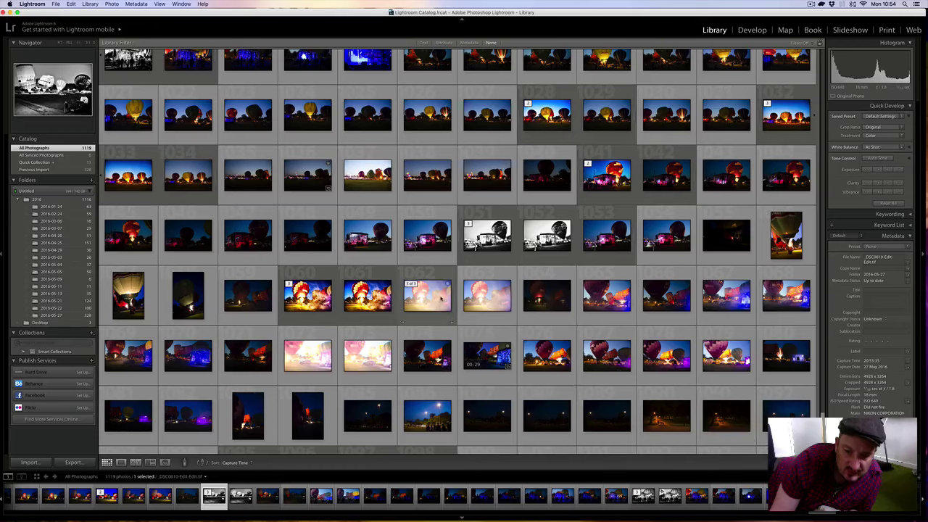
{"action": "left_click", "coordinate": [438, 289]}
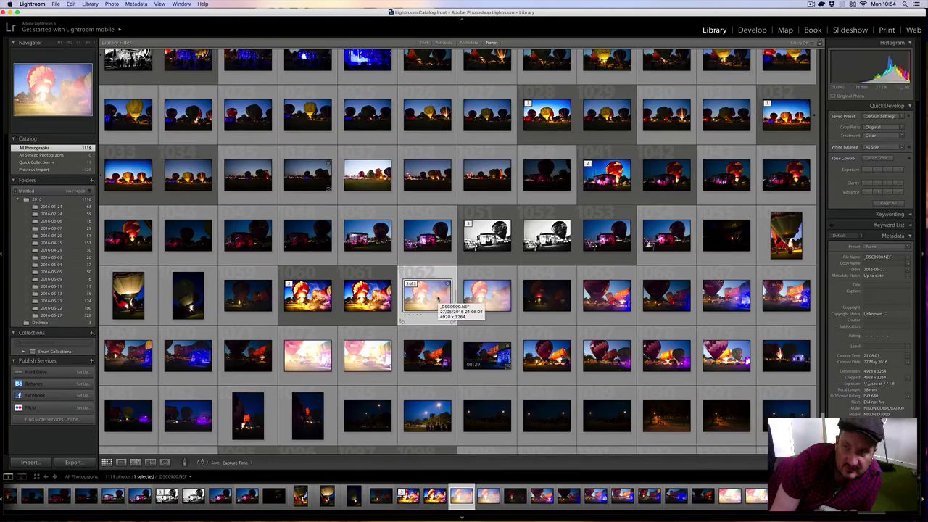
{"action": "double_click", "coordinate": [438, 298]}
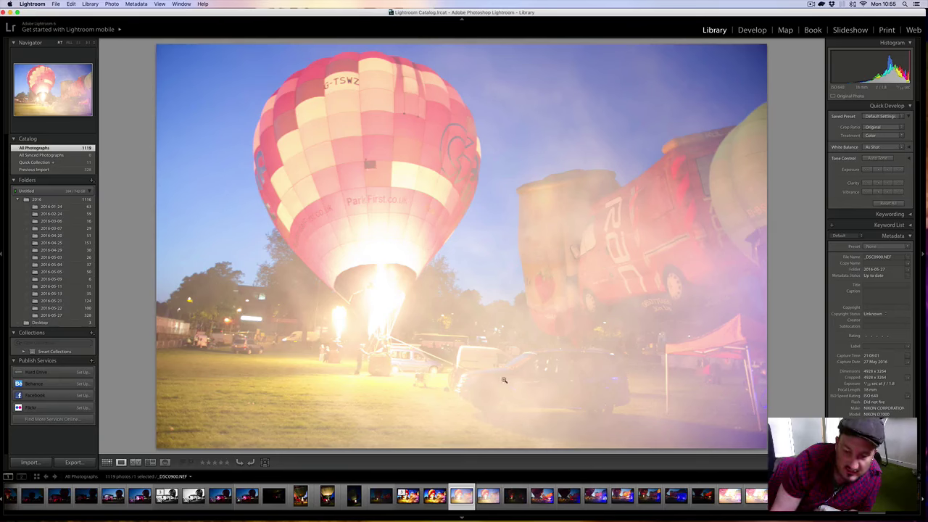
Step: Compare _DSC0900.NEF with the dark shot _DSC0903.NEF and with its edited version _DSC0900-Edit-Edit.tif, ending on the raw file
{"action": "left_click", "coordinate": [517, 493]}
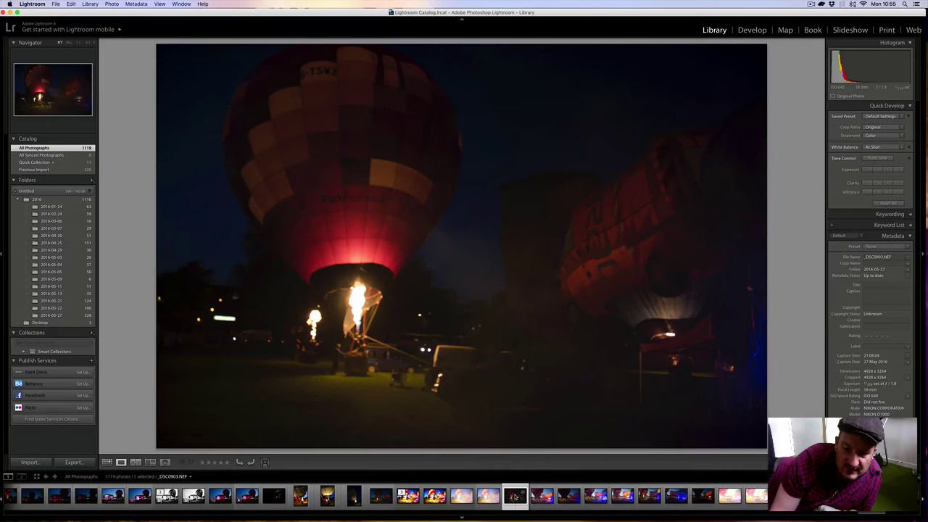
{"action": "left_click", "coordinate": [461, 496]}
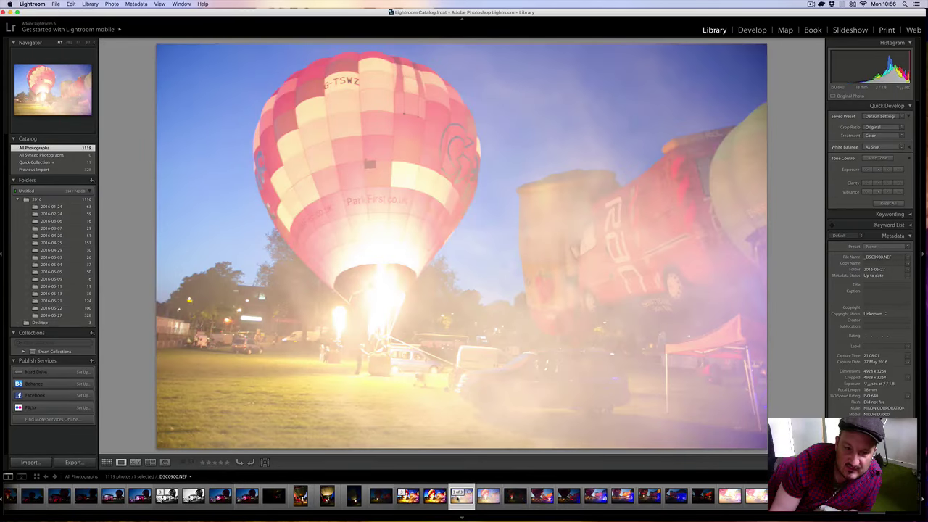
{"action": "left_click", "coordinate": [407, 496]}
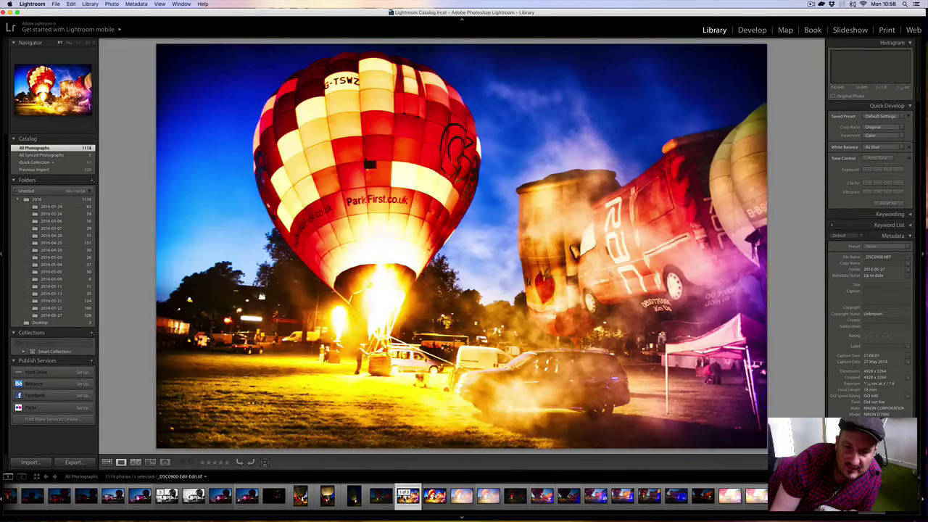
{"action": "left_click", "coordinate": [461, 496]}
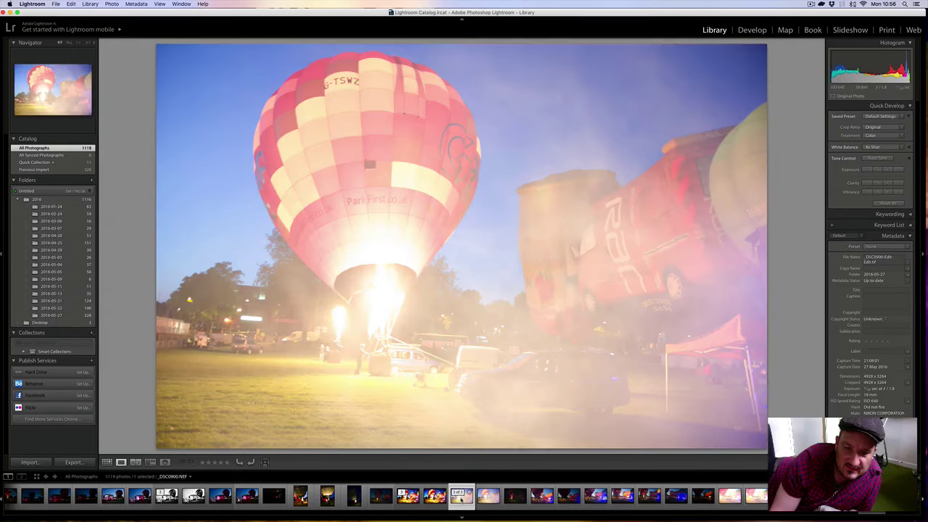
{"action": "left_click", "coordinate": [408, 496]}
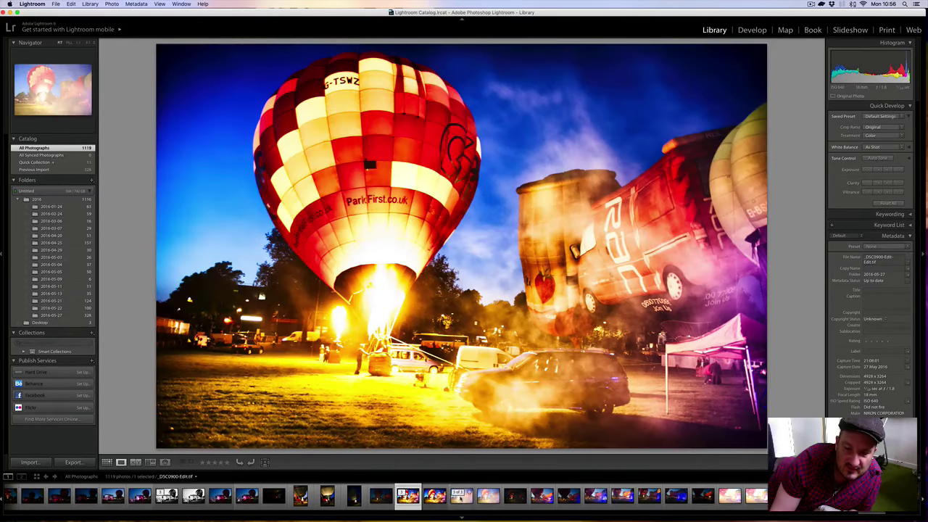
{"action": "left_click", "coordinate": [461, 496]}
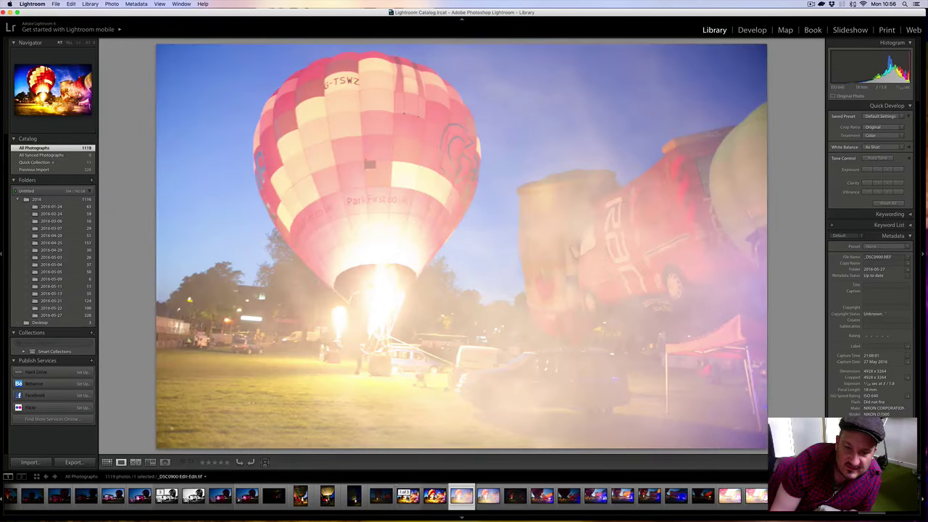
{"action": "left_click", "coordinate": [407, 496]}
{"action": "left_click", "coordinate": [461, 496]}
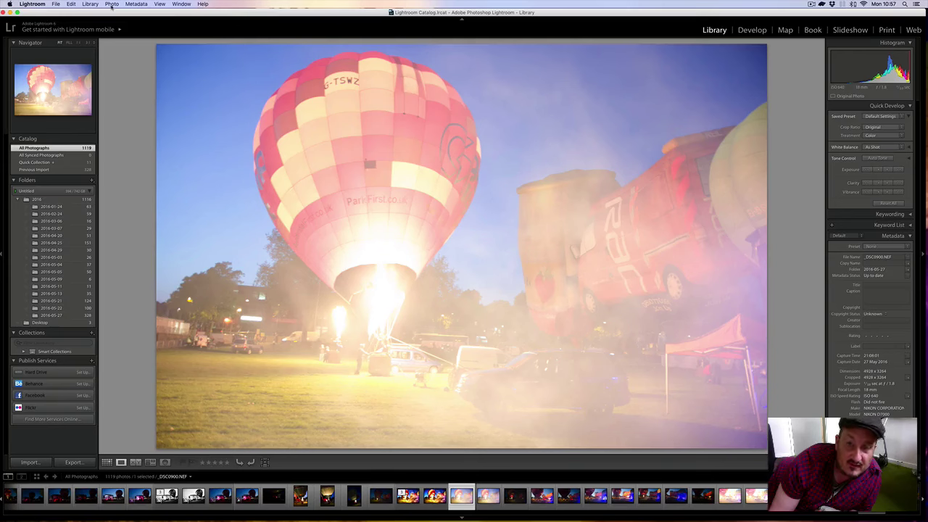
Step: Open _DSC0900.NEF for editing in Analog Efex Pro 2 as a copy with Lightroom adjustments
{"action": "left_click", "coordinate": [112, 5]}
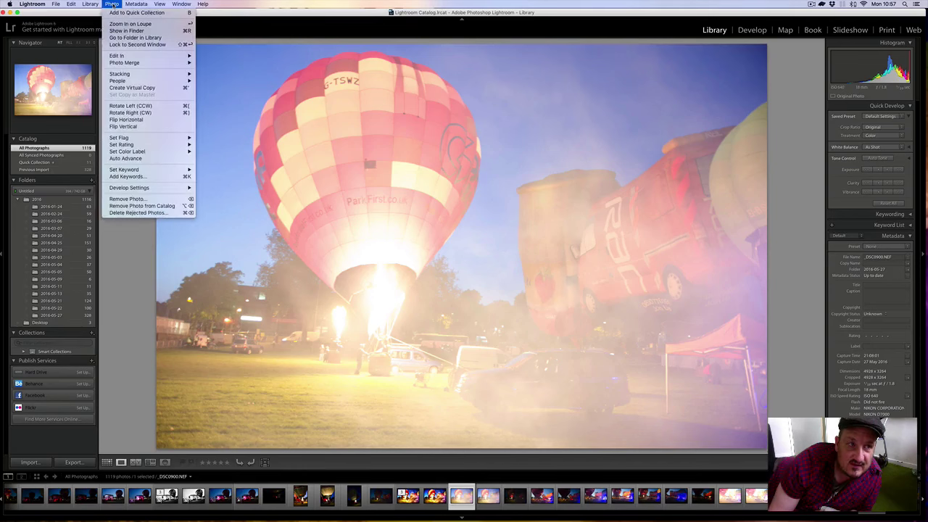
{"action": "mouse_move", "coordinate": [169, 56]}
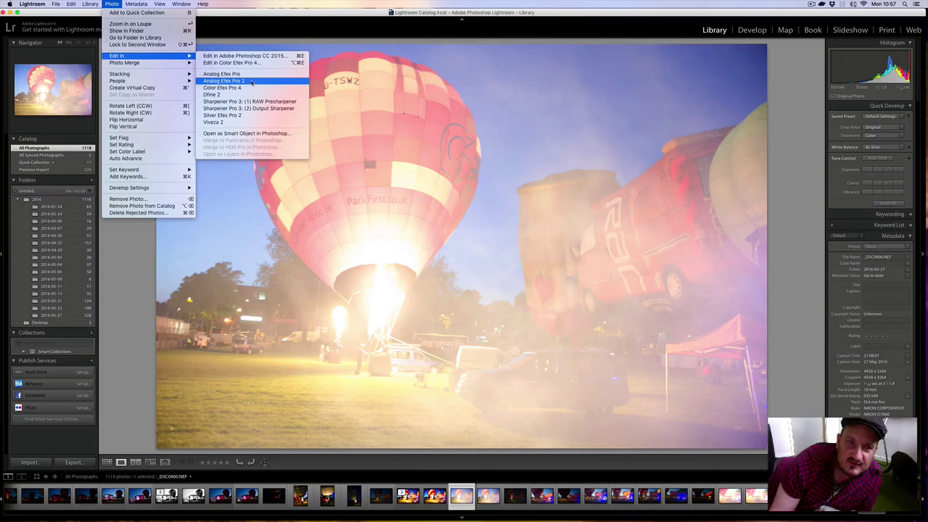
{"action": "left_click", "coordinate": [251, 81]}
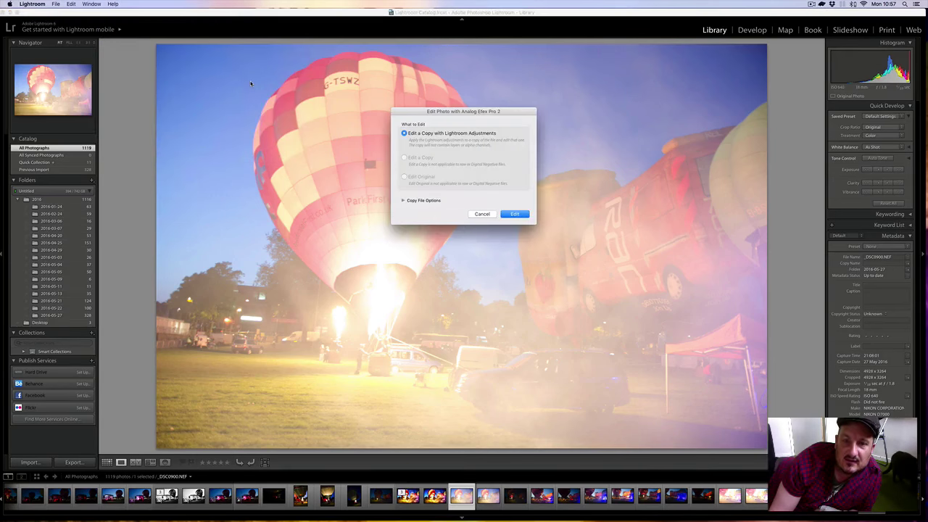
{"action": "left_click", "coordinate": [511, 215]}
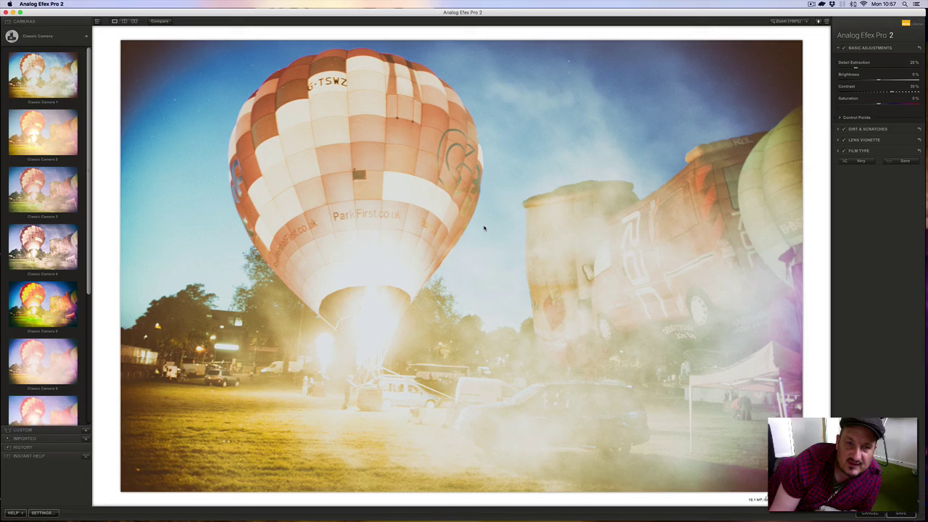
Step: Try the Classic Camera 3 and Classic Camera 5 presets on the balloon photo and look through the remaining Classic Camera presets
{"action": "left_click", "coordinate": [75, 177]}
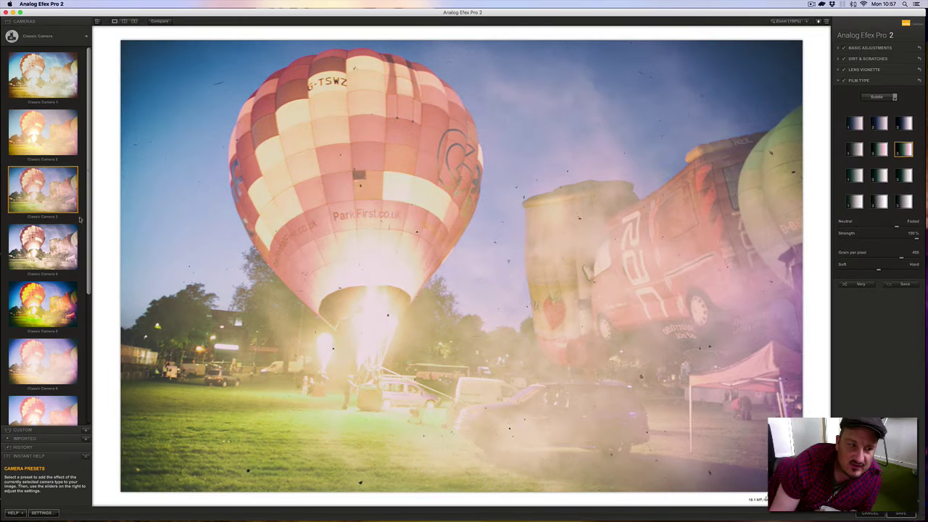
{"action": "left_click", "coordinate": [69, 305]}
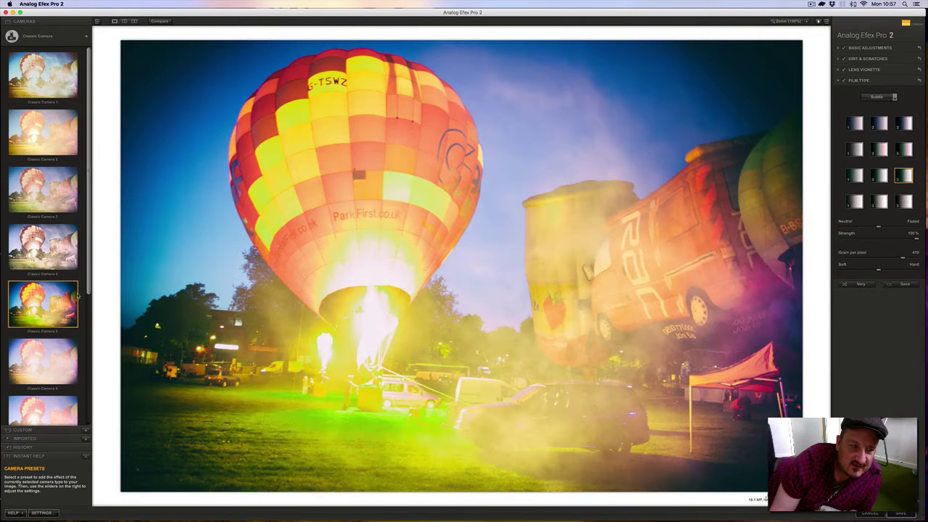
{"action": "left_click_drag", "start_coordinate": [87, 280], "coordinate": [87, 109]}
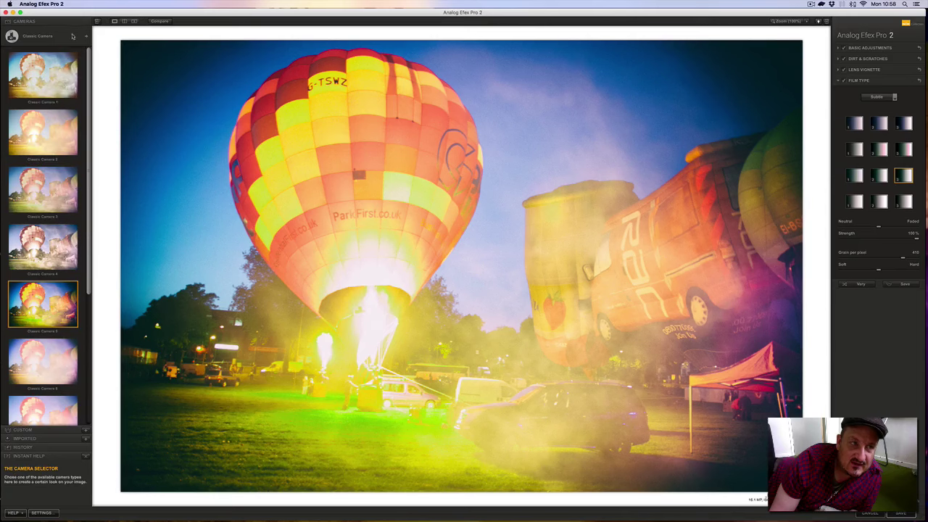
{"action": "left_click", "coordinate": [75, 35]}
{"action": "left_click", "coordinate": [76, 34]}
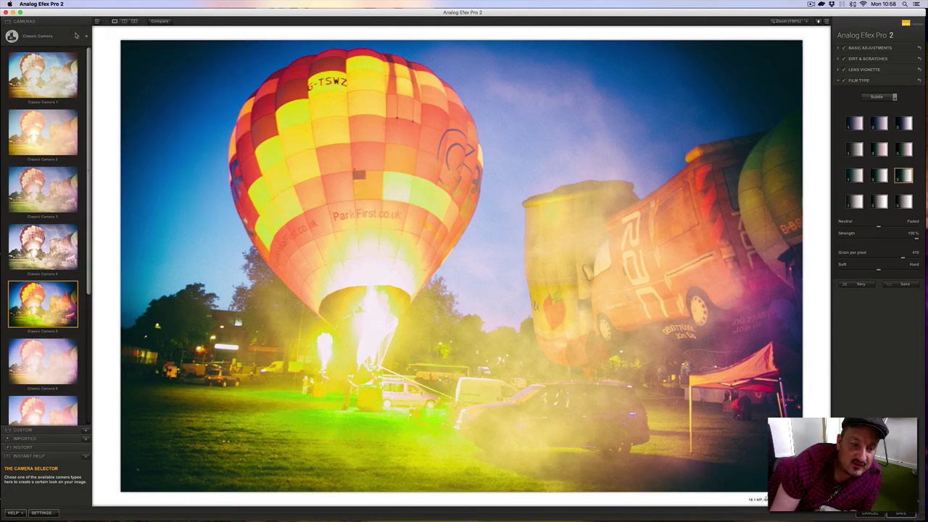
{"action": "left_click_drag", "start_coordinate": [88, 64], "coordinate": [90, 107]}
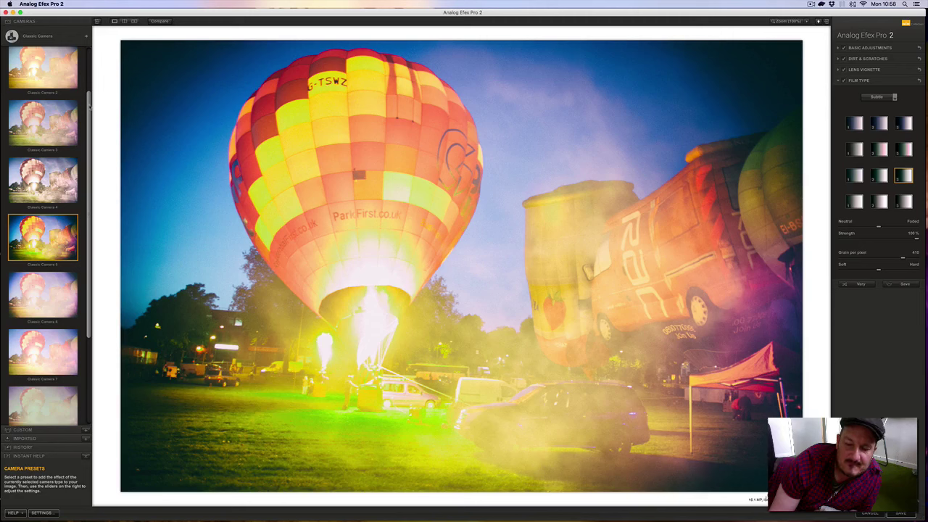
{"action": "left_click_drag", "start_coordinate": [89, 107], "coordinate": [92, 58]}
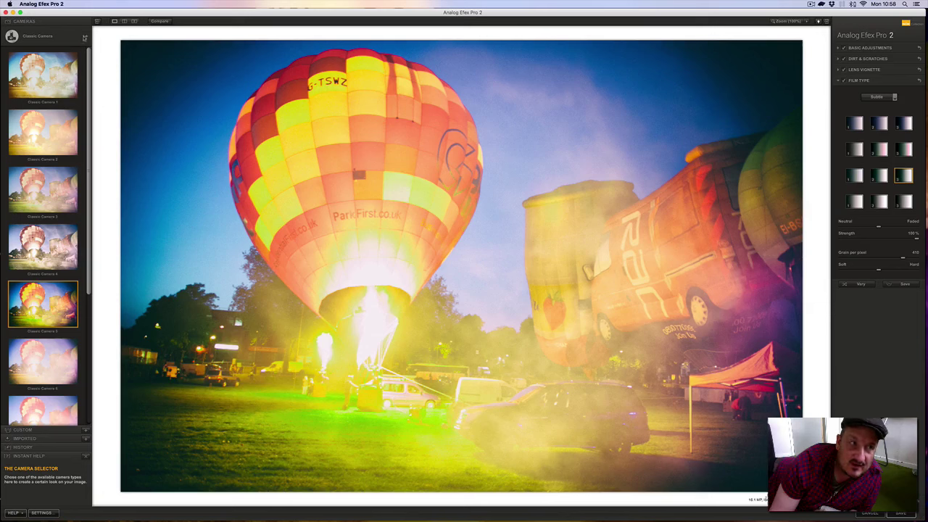
Step: Switch the camera type to Black and White, try the Black and White 7 preset and look through the rest
{"action": "left_click", "coordinate": [85, 38]}
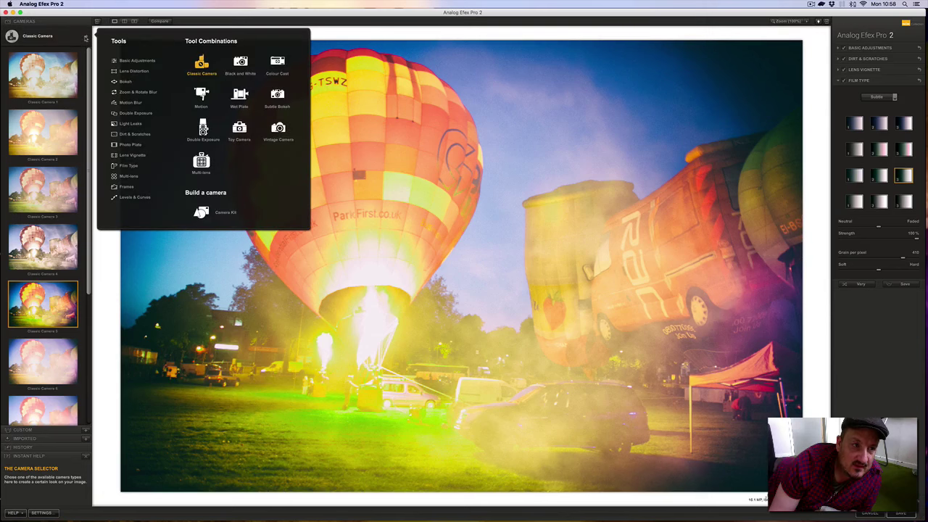
{"action": "left_click", "coordinate": [238, 64]}
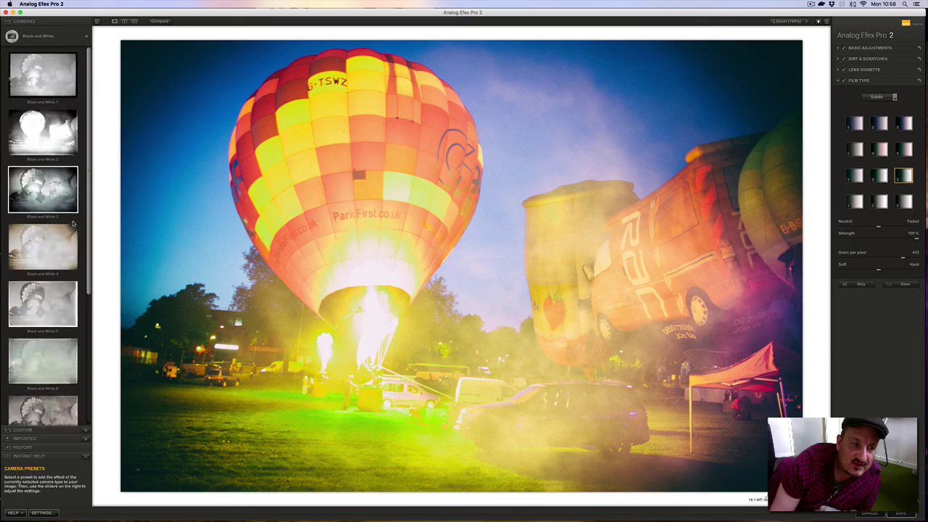
{"action": "scroll", "coordinate": [64, 290], "scroll_direction": "down", "scroll_amount": 3}
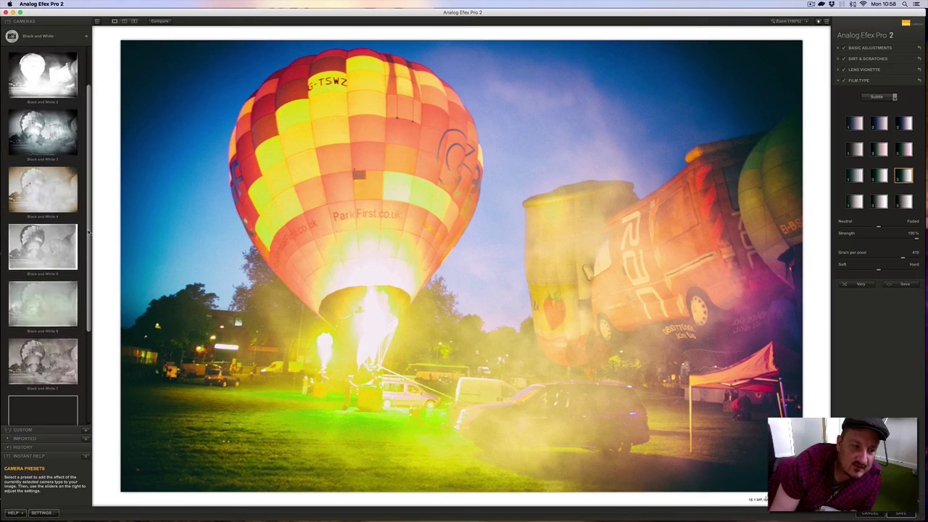
{"action": "left_click", "coordinate": [65, 330]}
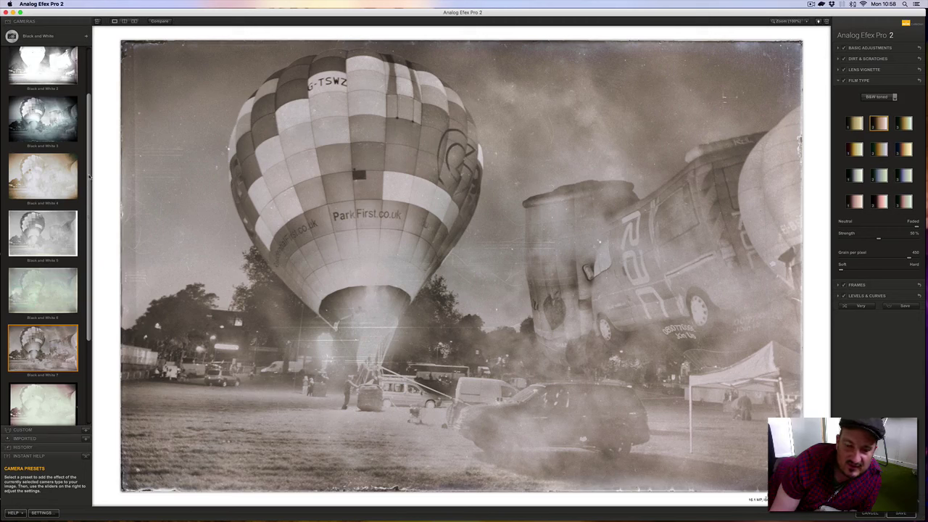
{"action": "left_click_drag", "start_coordinate": [90, 176], "coordinate": [92, 293]}
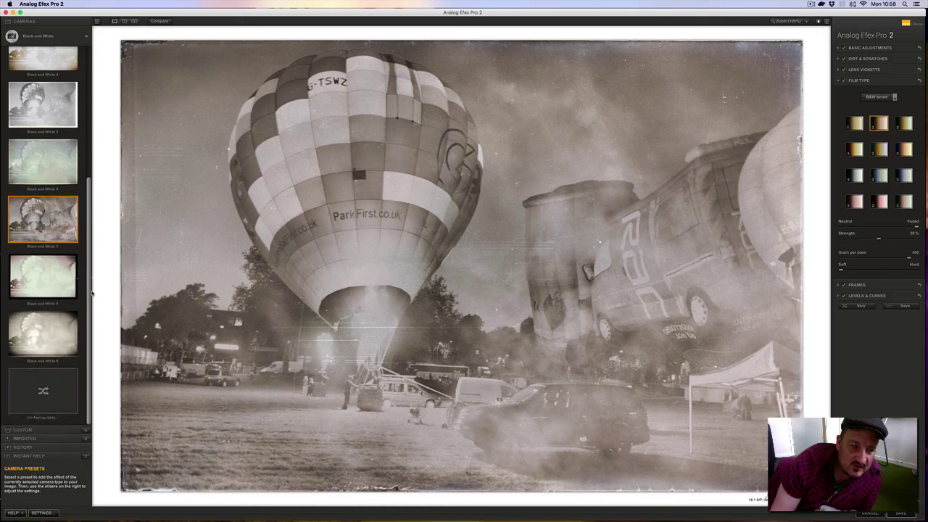
Step: Switch the camera type to Toy Camera and apply the Toy Camera 3 preset to the balloon photo
{"action": "left_click", "coordinate": [85, 35]}
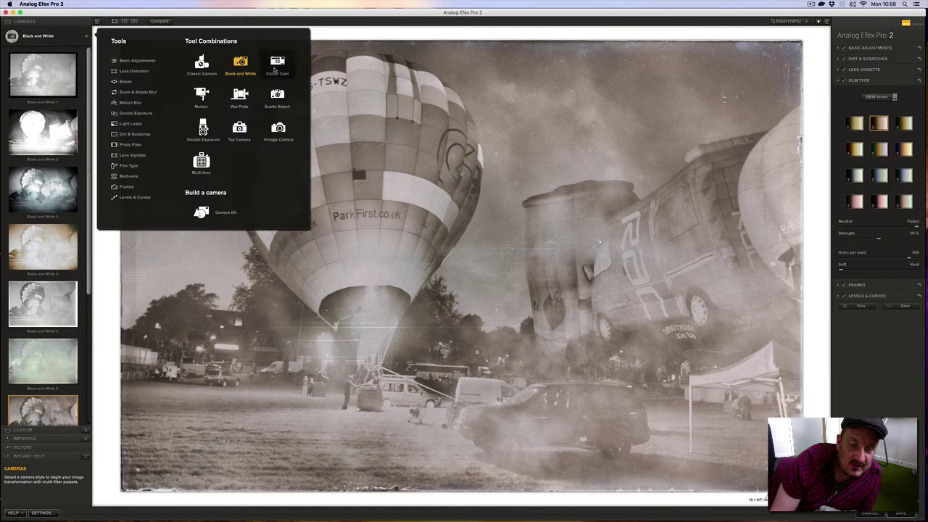
{"action": "left_click", "coordinate": [239, 131]}
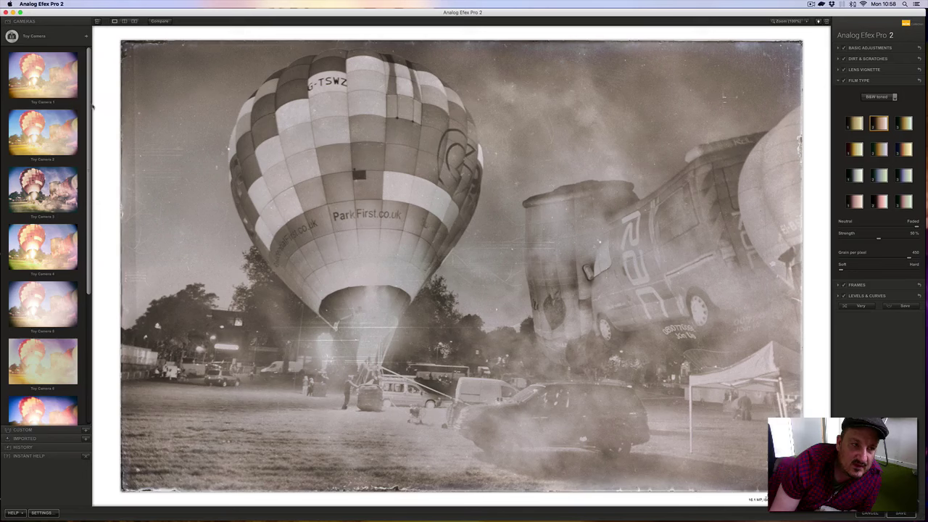
{"action": "left_click_drag", "start_coordinate": [89, 110], "coordinate": [93, 142]}
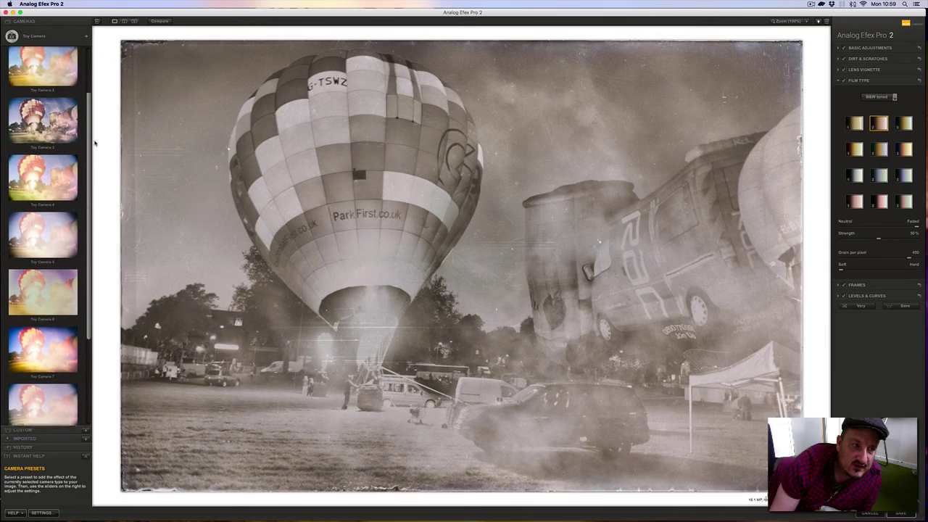
{"action": "left_click", "coordinate": [45, 132]}
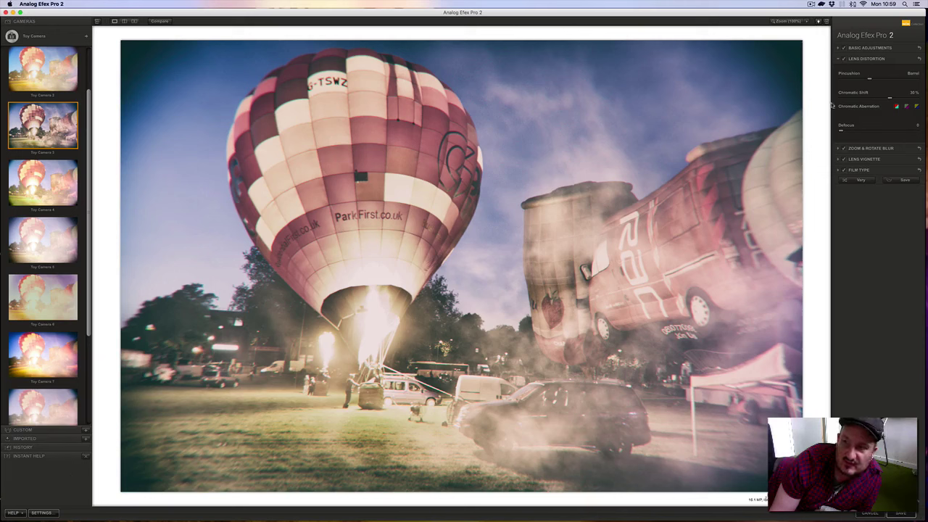
Step: Switch to the Camera Kit and remove Film Type, Lens Vignette, Zoom & Rotate Blur and Lens Distortion, keeping only Basic Adjustments
{"action": "left_click", "coordinate": [85, 38]}
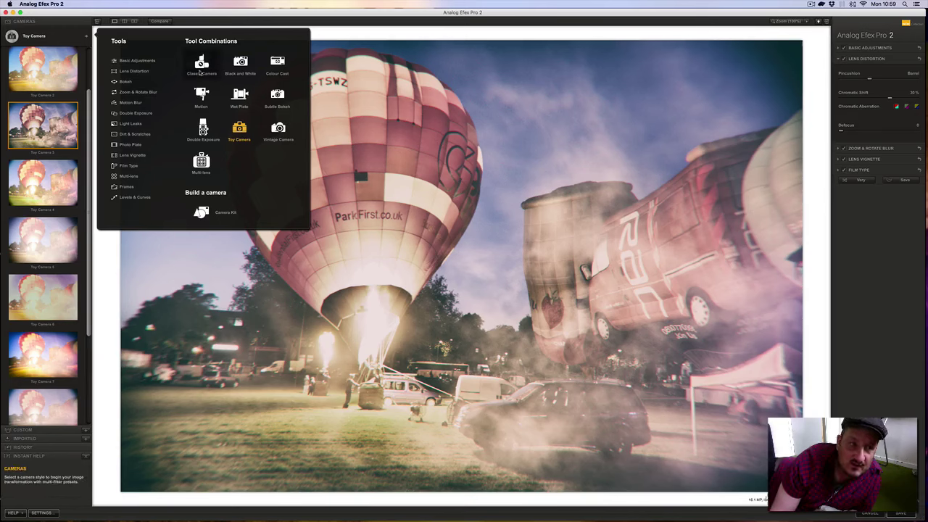
{"action": "left_click", "coordinate": [202, 212]}
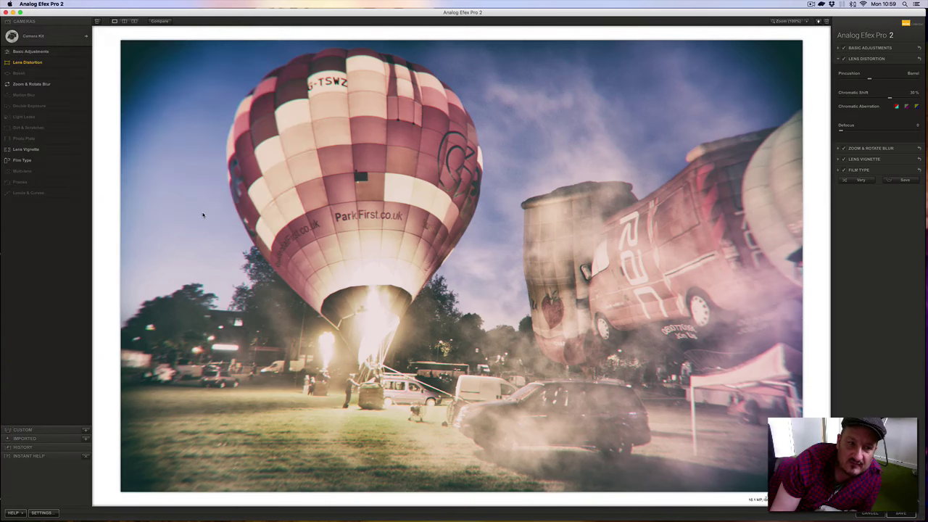
{"action": "left_click", "coordinate": [84, 161]}
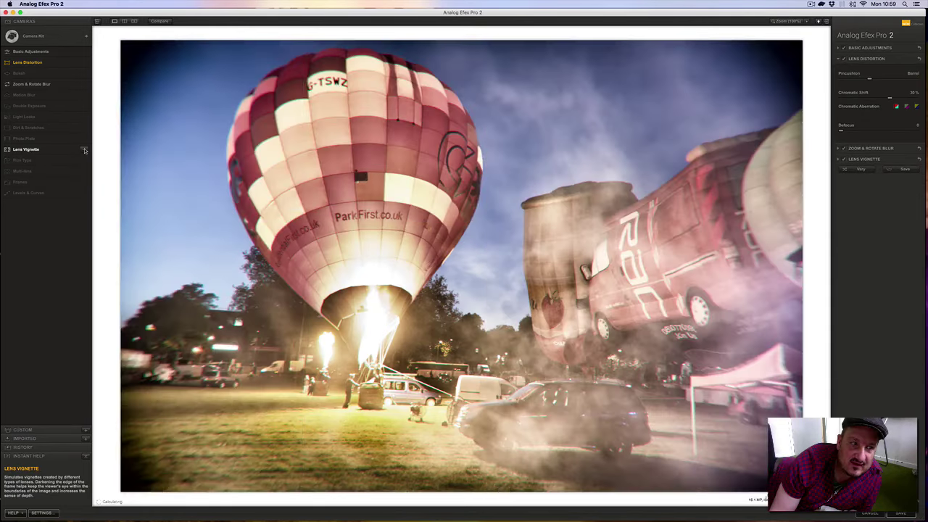
{"action": "left_click", "coordinate": [84, 150]}
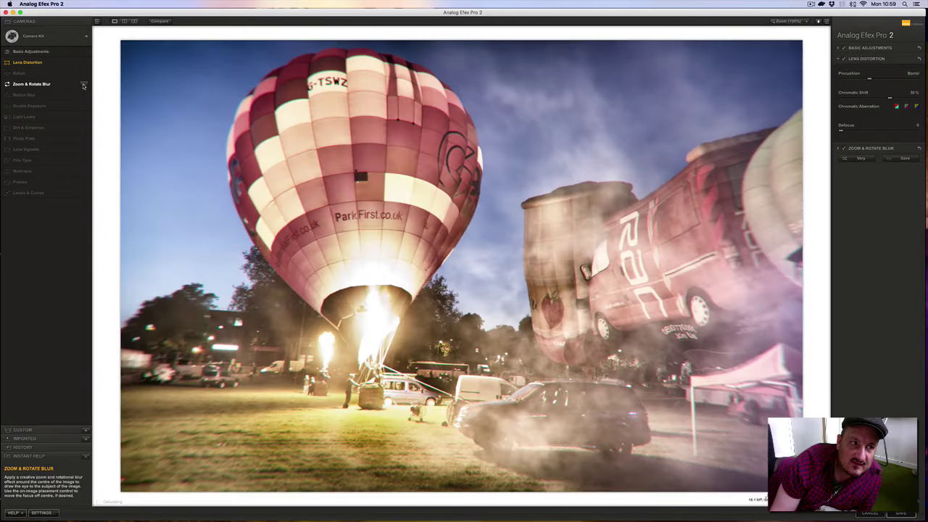
{"action": "left_click", "coordinate": [83, 85]}
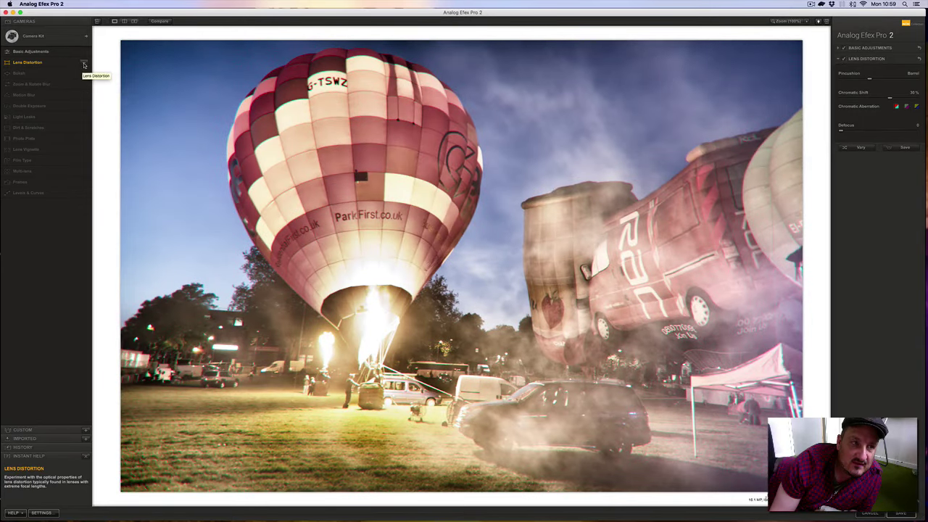
{"action": "left_click", "coordinate": [84, 64]}
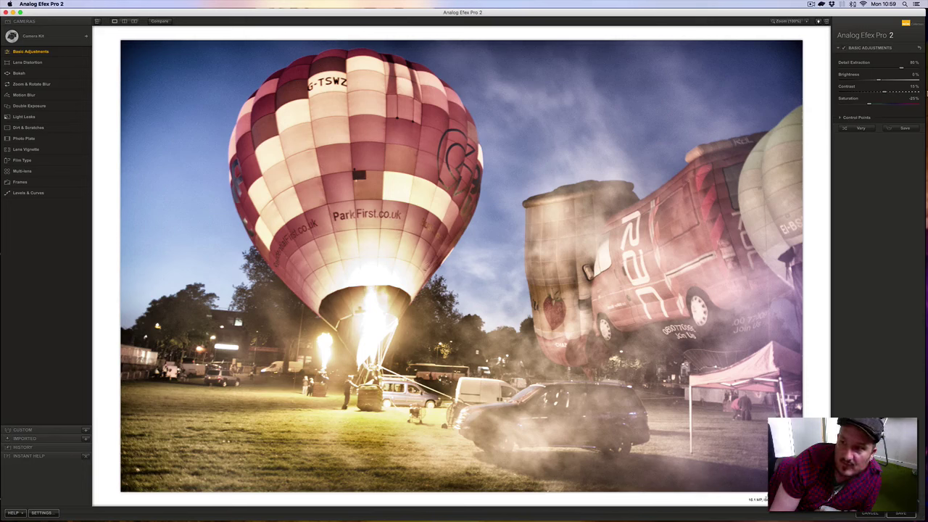
Step: Compare the photo with Detail Extraction at 0% and 80%, then raise the value to 92%
{"action": "left_click_drag", "start_coordinate": [903, 70], "coordinate": [840, 72]}
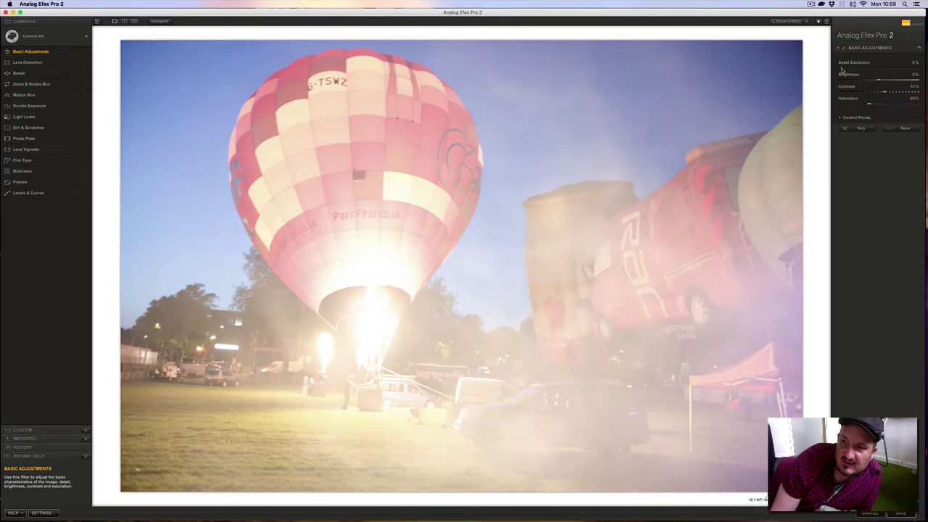
{"action": "left_click_drag", "start_coordinate": [841, 71], "coordinate": [900, 70]}
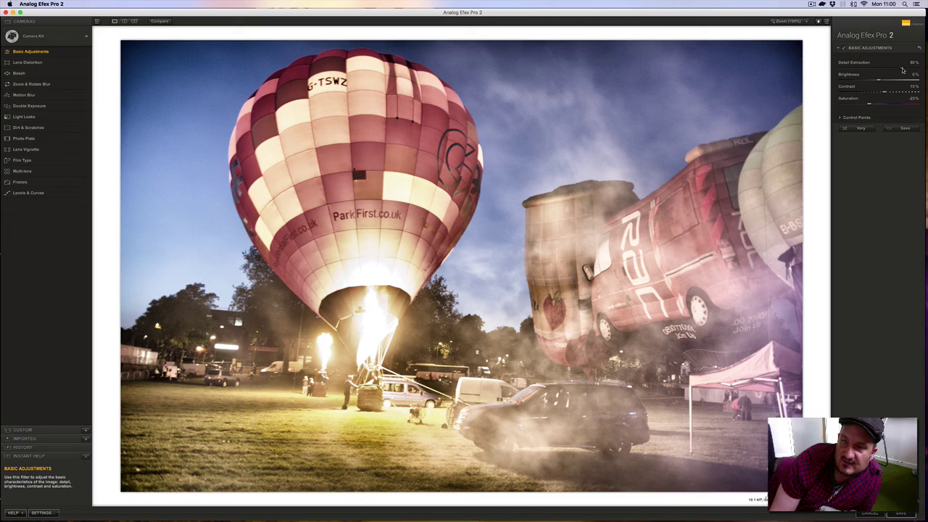
{"action": "left_click_drag", "start_coordinate": [903, 70], "coordinate": [905, 70]}
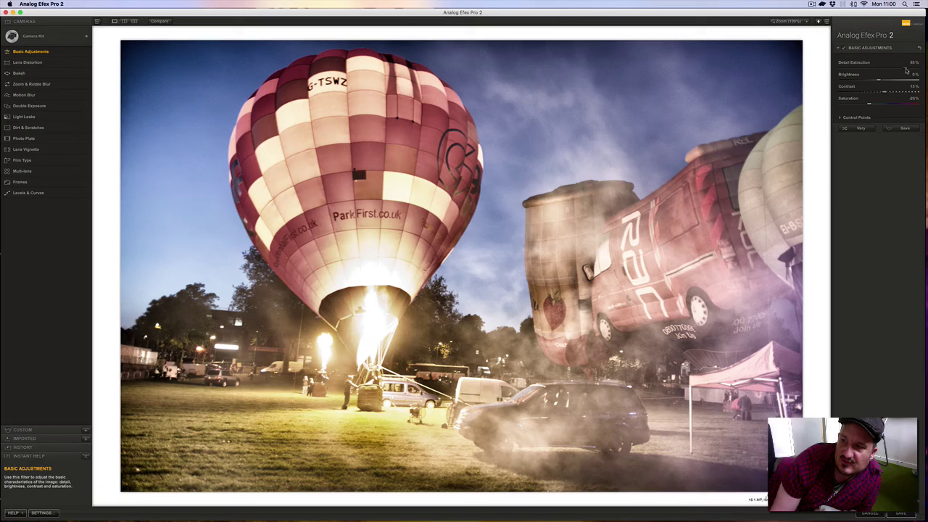
{"action": "left_click_drag", "start_coordinate": [905, 70], "coordinate": [911, 71]}
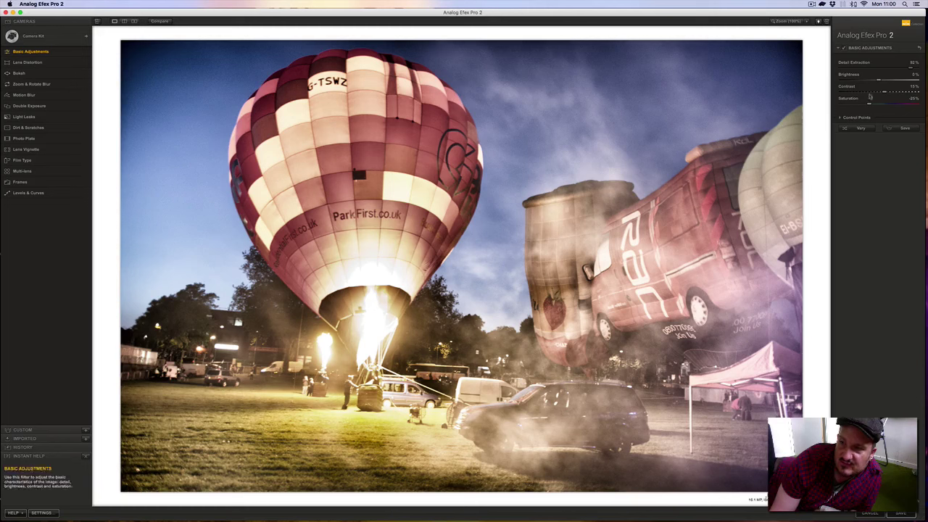
Step: In Basic Adjustments, lower Brightness to -29% and Contrast to -18%, and raise Detail Extraction to 100%
{"action": "left_click_drag", "start_coordinate": [881, 81], "coordinate": [873, 84]}
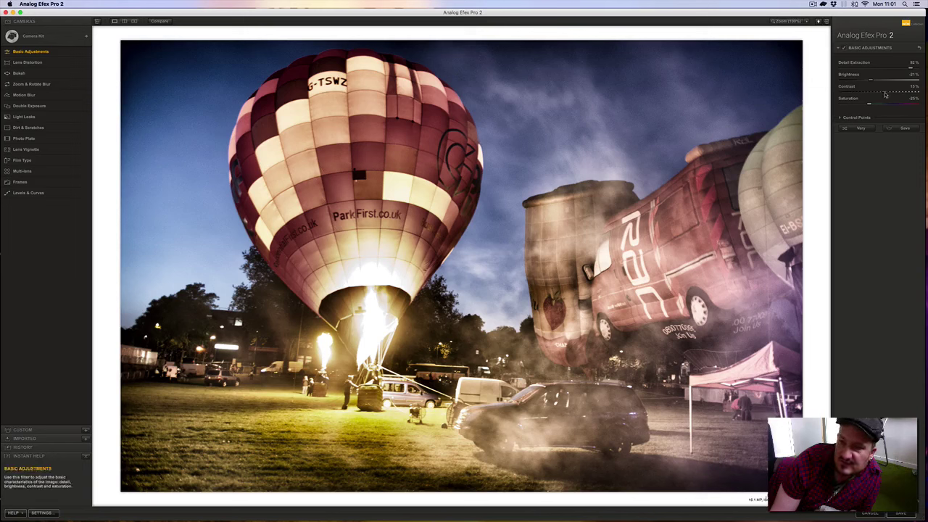
{"action": "left_click_drag", "start_coordinate": [886, 94], "coordinate": [873, 95]}
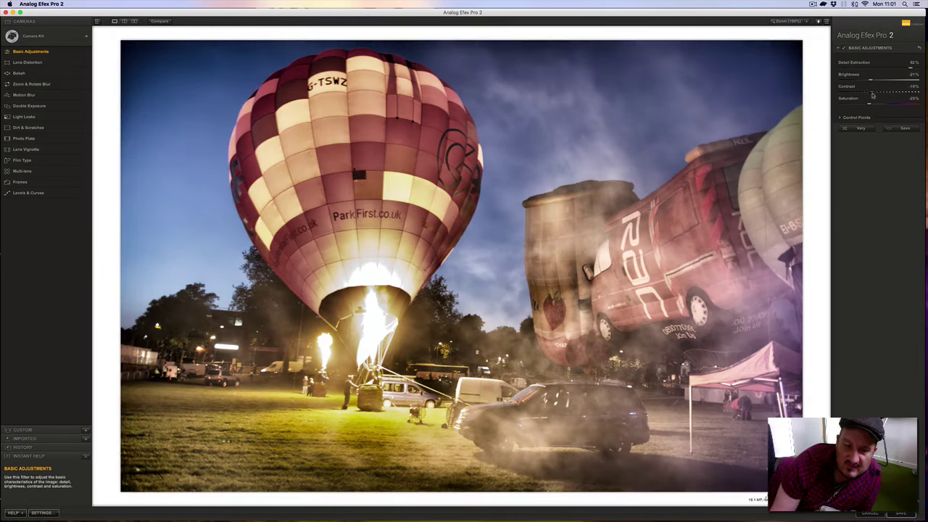
{"action": "left_click_drag", "start_coordinate": [873, 95], "coordinate": [873, 95]}
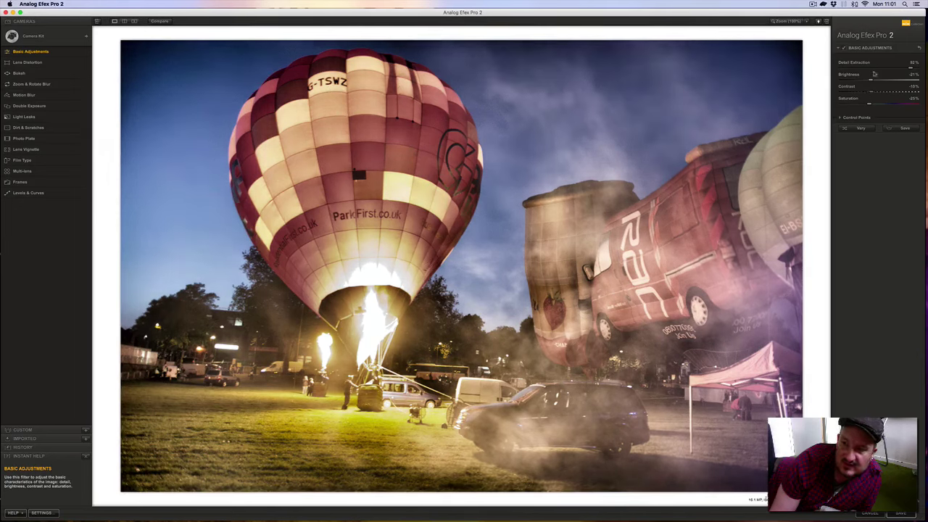
{"action": "left_click_drag", "start_coordinate": [911, 69], "coordinate": [870, 83]}
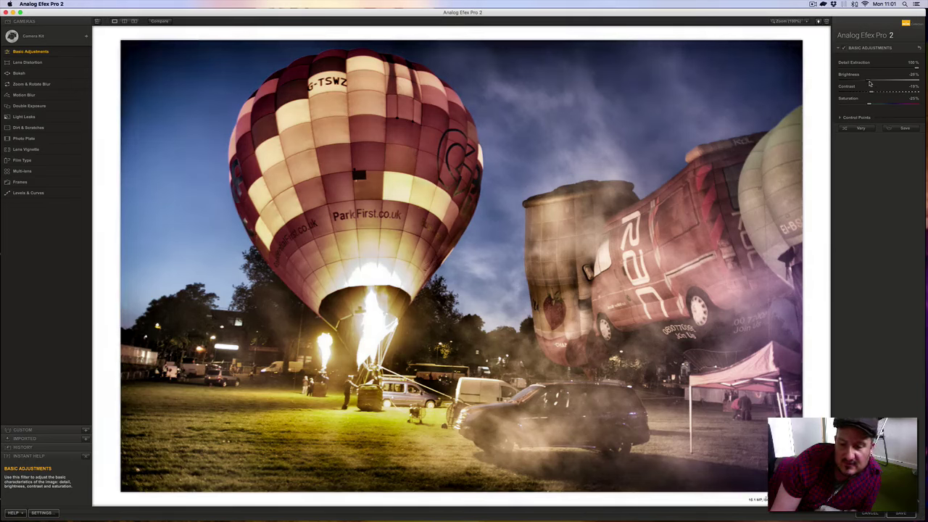
Step: Try Saturation at 100% in Basic Adjustments, then reduce it to 53%
{"action": "left_click_drag", "start_coordinate": [869, 105], "coordinate": [923, 108]}
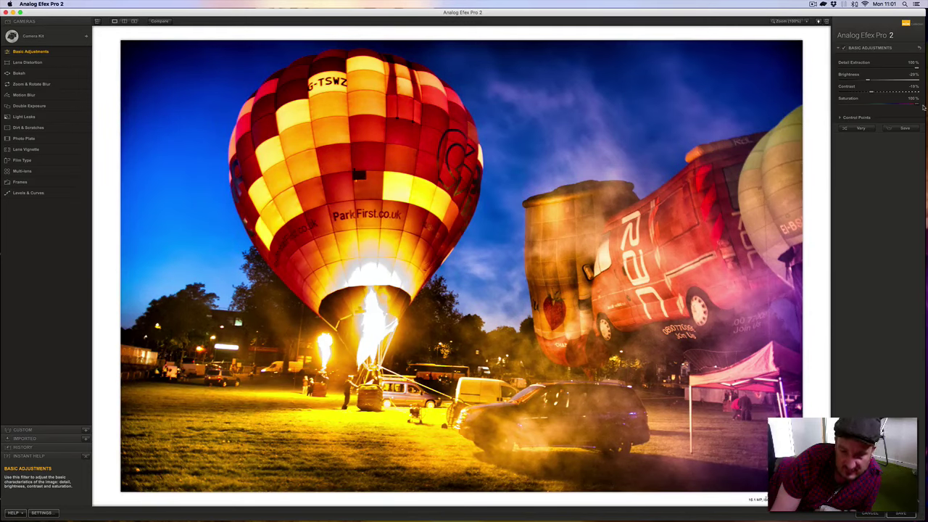
{"action": "left_click_drag", "start_coordinate": [923, 108], "coordinate": [900, 107]}
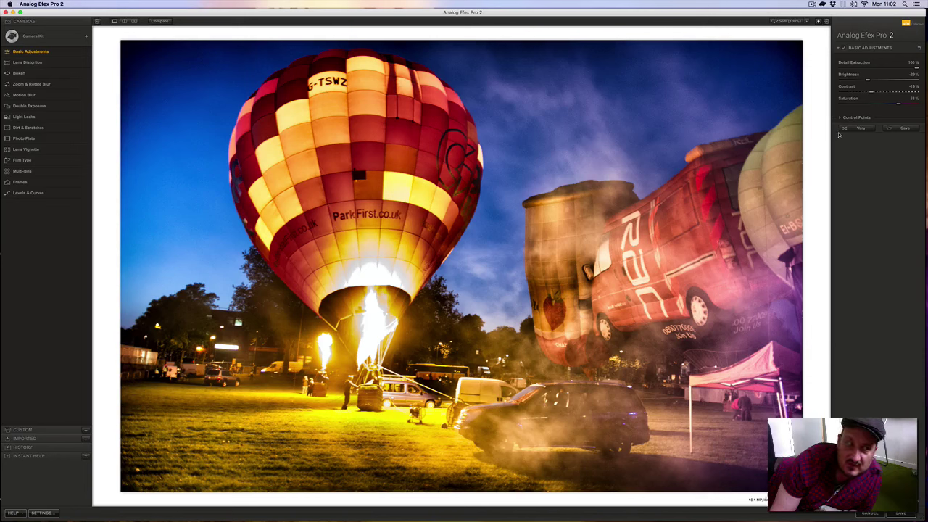
{"action": "left_click", "coordinate": [841, 118]}
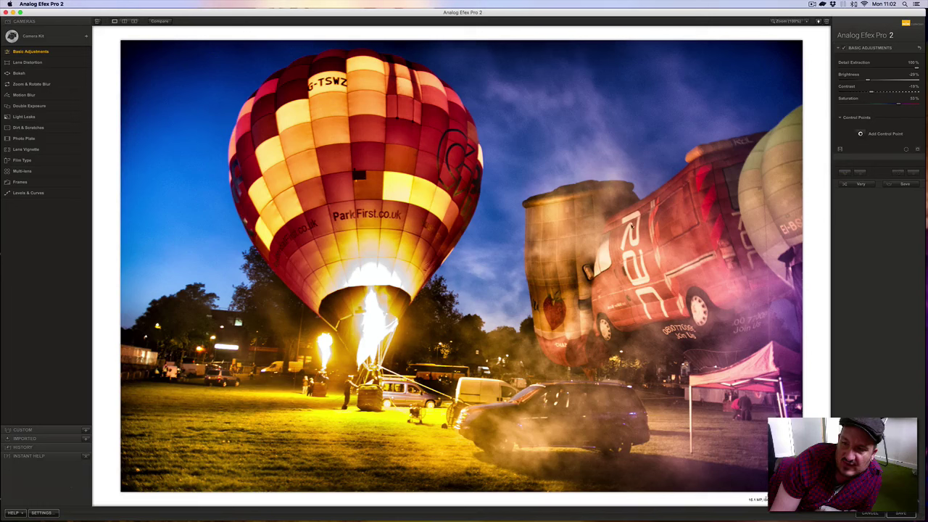
{"action": "left_click", "coordinate": [841, 119]}
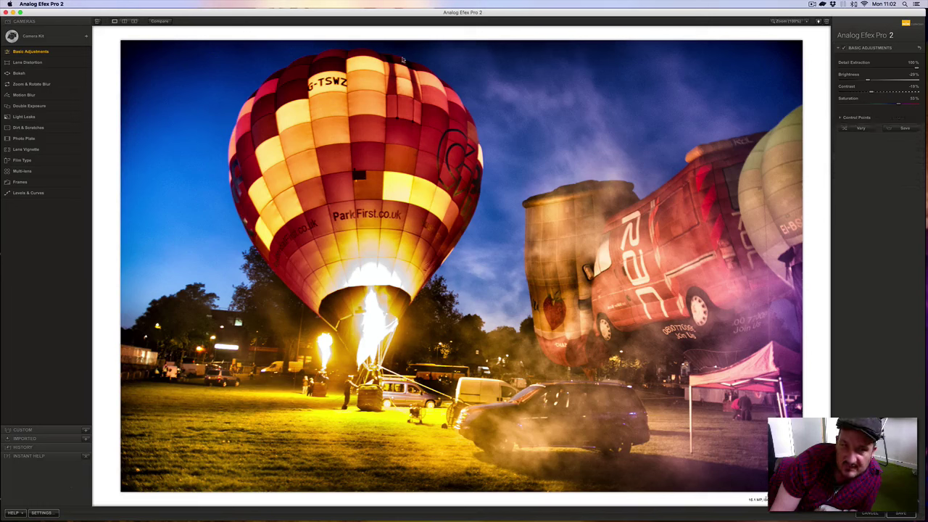
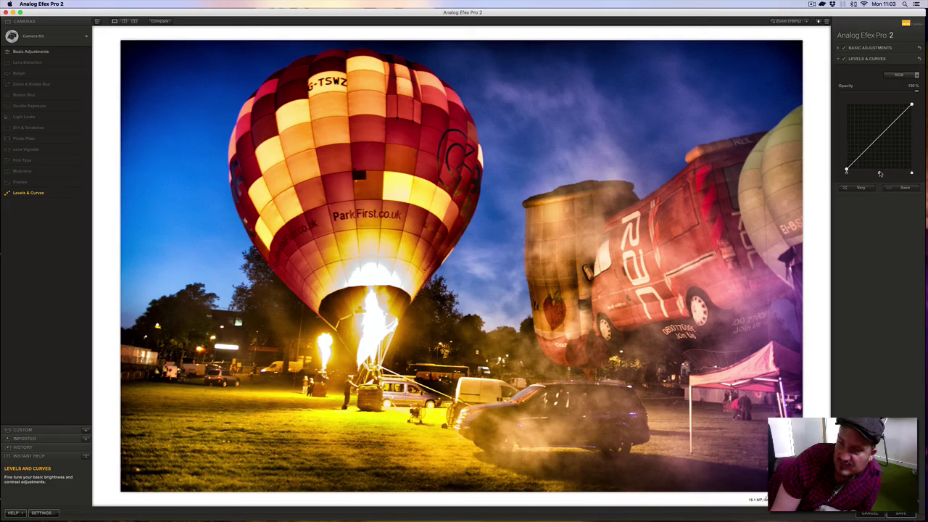
Step: Keep Levels & Curves on the RGB channel and shift the black point slightly inward to deepen the shadows
{"action": "left_click", "coordinate": [917, 75]}
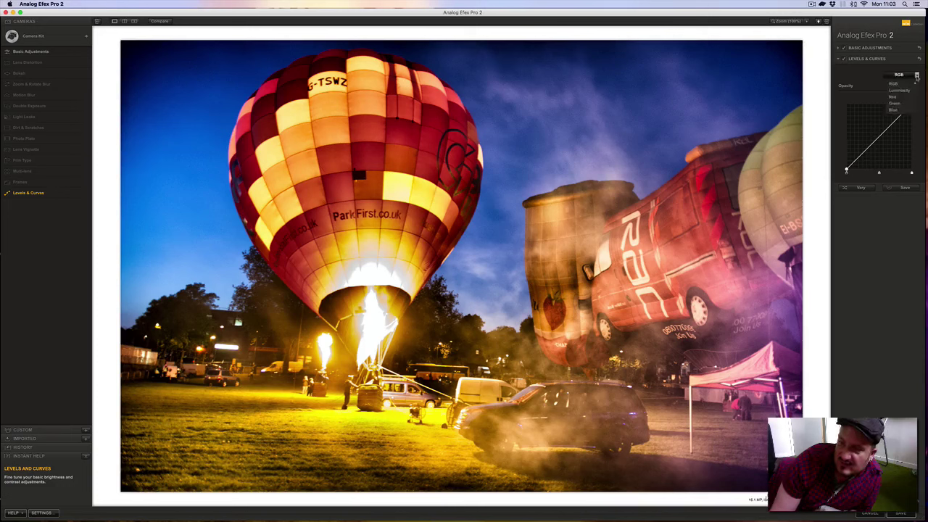
{"action": "left_click", "coordinate": [874, 76]}
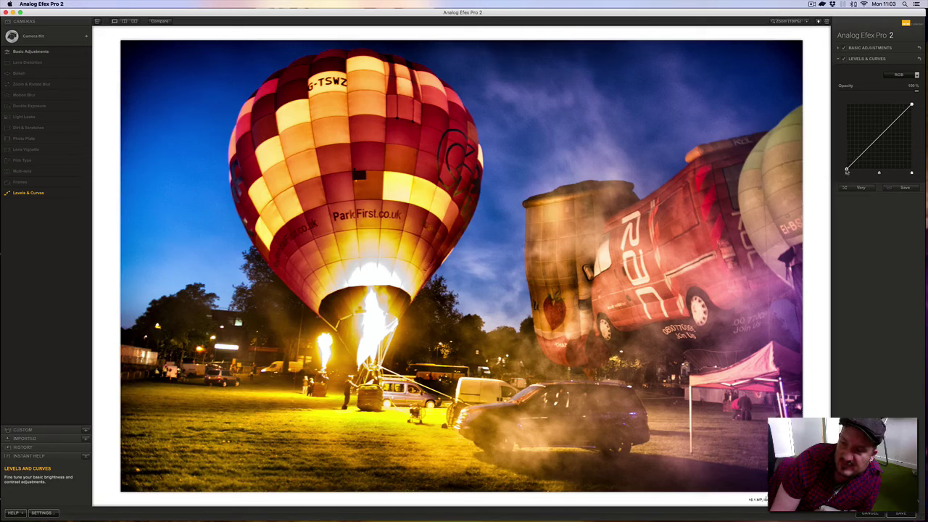
{"action": "left_click_drag", "start_coordinate": [847, 170], "coordinate": [852, 171]}
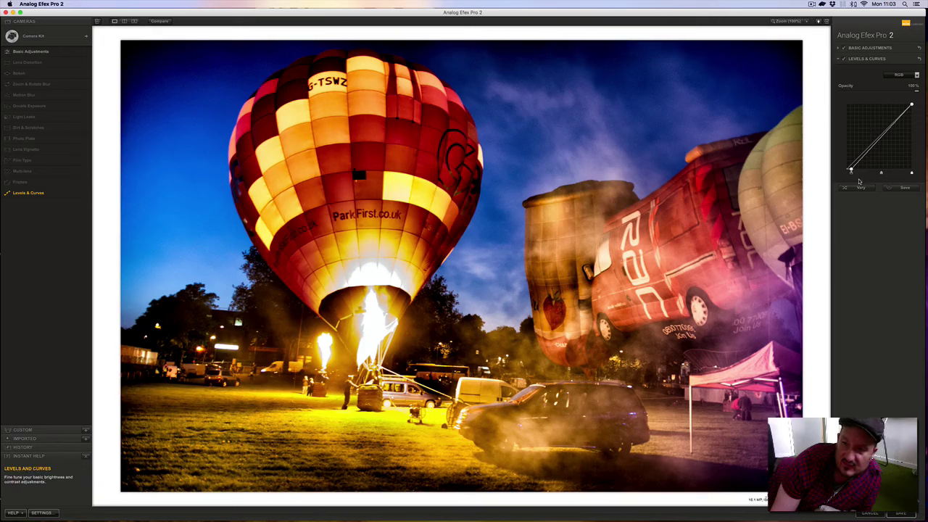
{"action": "left_click_drag", "start_coordinate": [851, 169], "coordinate": [852, 171]}
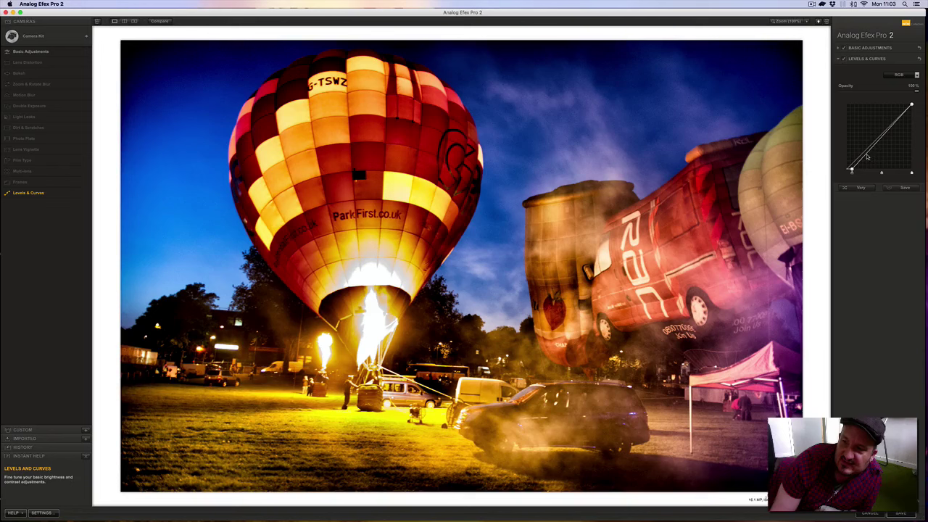
Step: Add three points to the RGB curve and bend it upward to brighten the lower tones, upper midtones and highlights
{"action": "left_click", "coordinate": [865, 158]}
{"action": "mouse_move", "coordinate": [865, 157]}
{"action": "left_mouse_down"}
{"action": "mouse_move", "coordinate": [857, 151]}
{"action": "mouse_move", "coordinate": [861, 157]}
{"action": "left_mouse_up"}
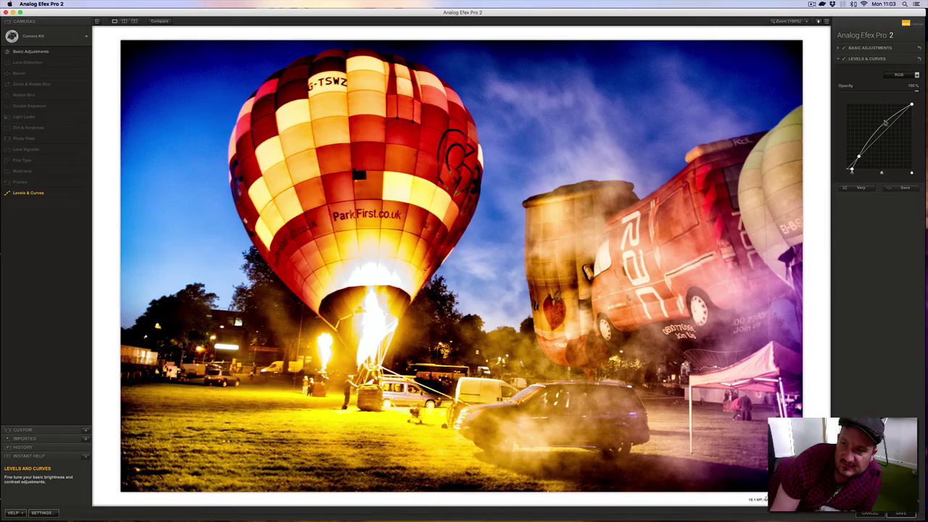
{"action": "left_click_drag", "start_coordinate": [885, 123], "coordinate": [880, 121]}
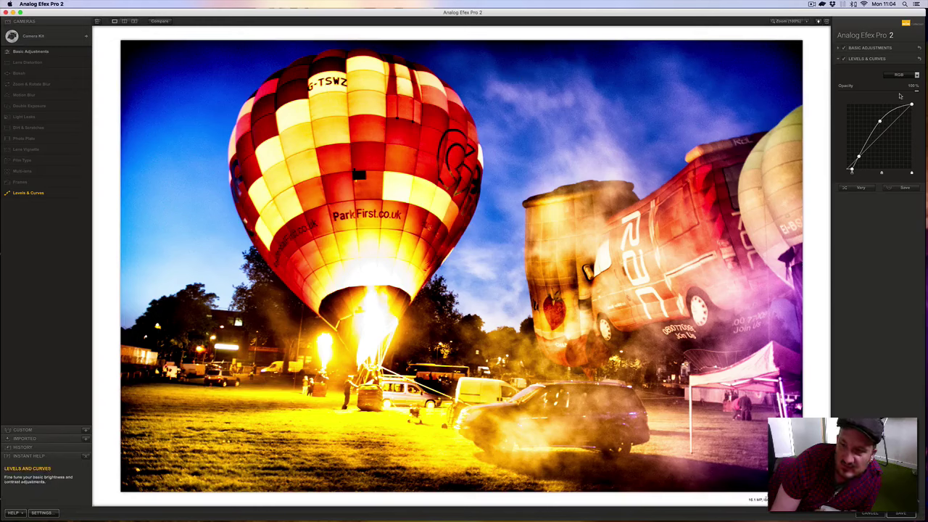
{"action": "mouse_move", "coordinate": [895, 112]}
{"action": "left_mouse_down"}
{"action": "mouse_move", "coordinate": [895, 133]}
{"action": "mouse_move", "coordinate": [889, 110]}
{"action": "left_mouse_up"}
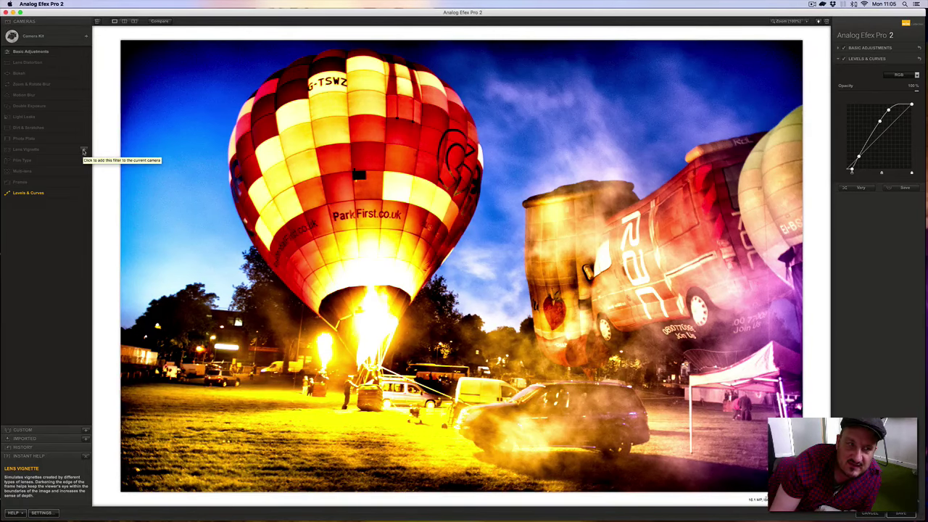
Step: Add a Lens Vignette centred in the sky beside the large balloon's upper edge, with Amount -19% and Size 33%
{"action": "left_click", "coordinate": [83, 150]}
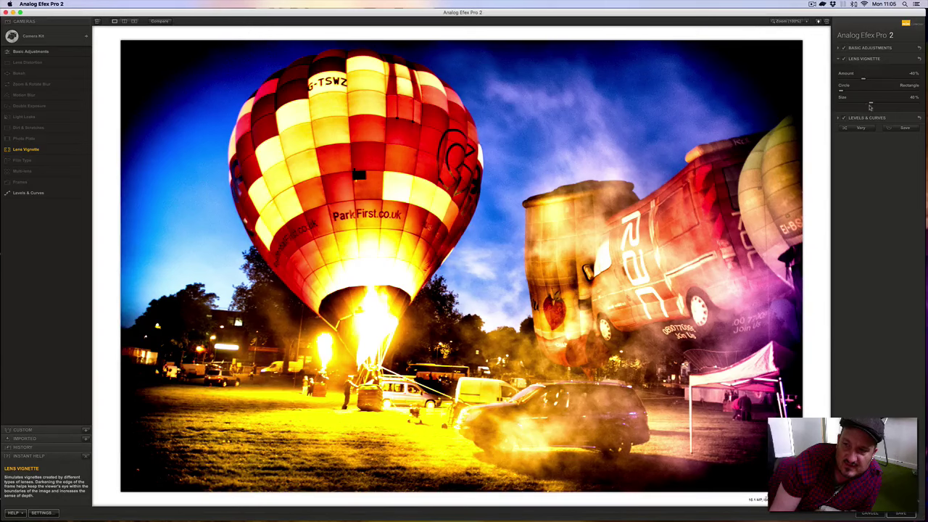
{"action": "left_click_drag", "start_coordinate": [871, 103], "coordinate": [877, 81]}
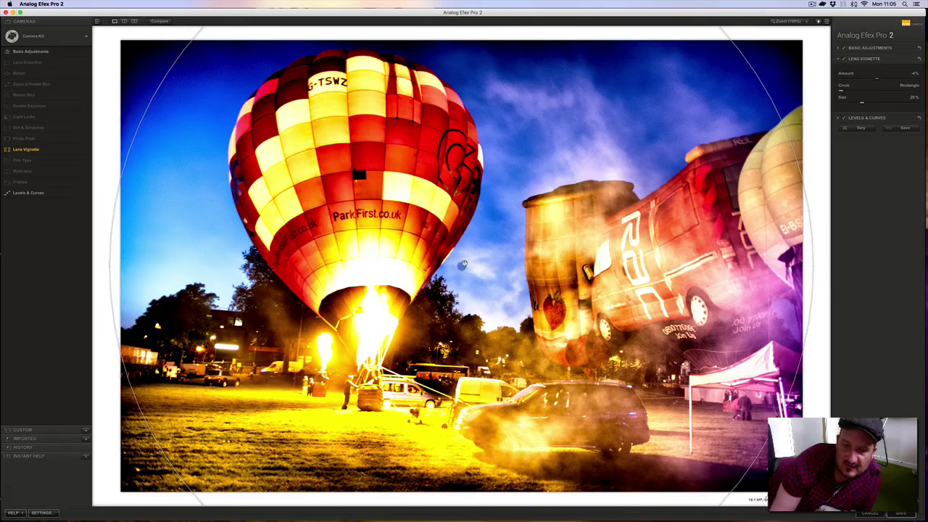
{"action": "left_click_drag", "start_coordinate": [462, 266], "coordinate": [482, 106]}
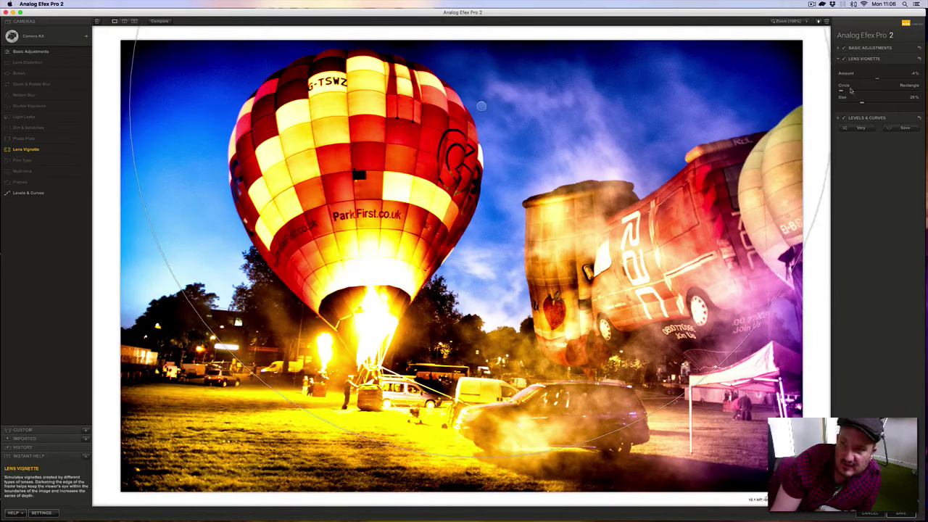
{"action": "left_click_drag", "start_coordinate": [862, 102], "coordinate": [865, 103]}
{"action": "left_click_drag", "start_coordinate": [873, 82], "coordinate": [870, 81]}
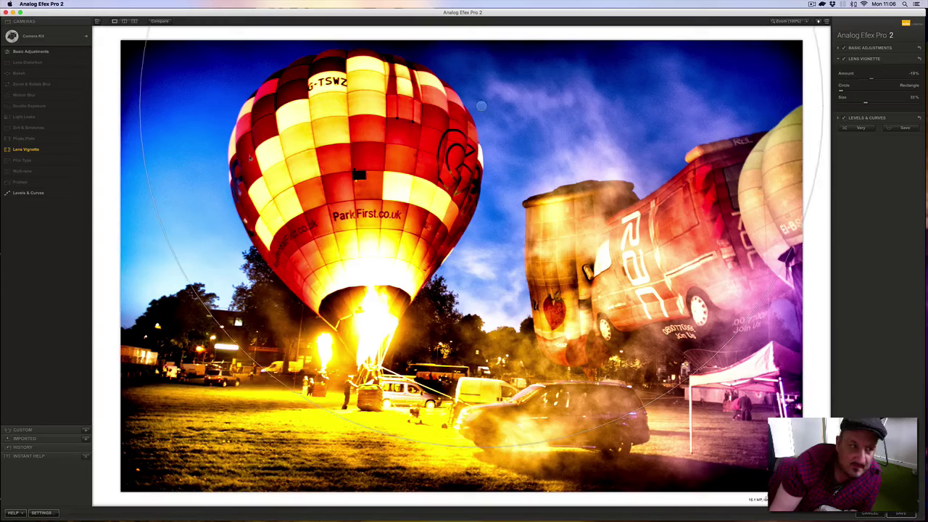
Step: Try Dirt & Scratches with Dust and Fluff textures, lowering the heaviest one to 26% strength, then remove the filter
{"action": "left_click", "coordinate": [83, 129]}
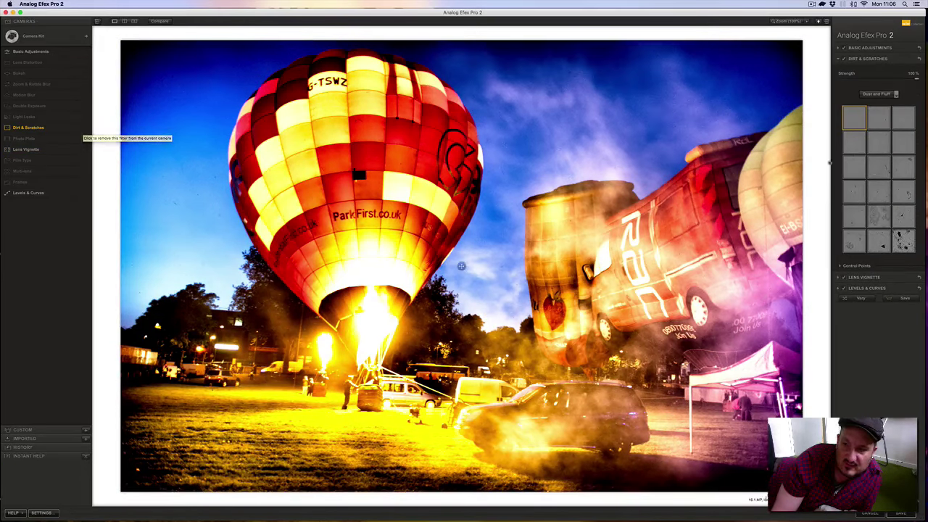
{"action": "left_click", "coordinate": [878, 216]}
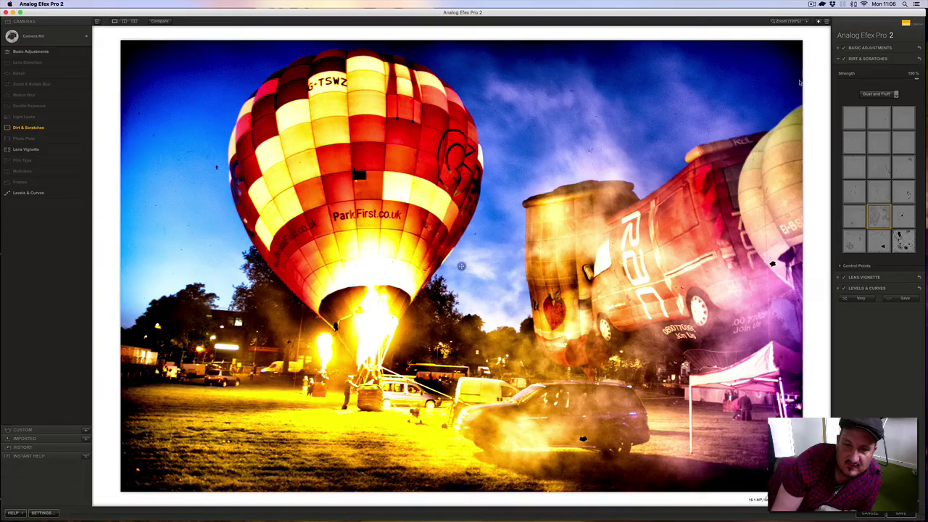
{"action": "left_click", "coordinate": [900, 240]}
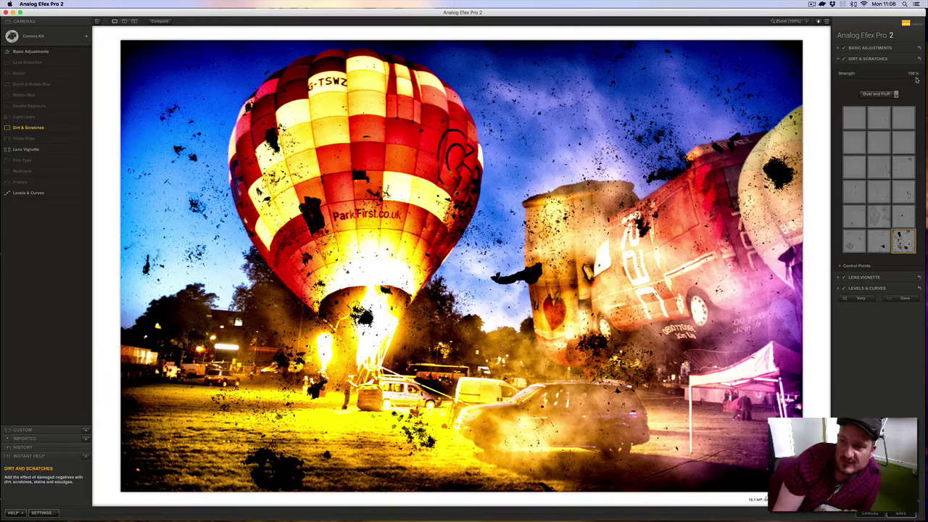
{"action": "left_click_drag", "start_coordinate": [916, 80], "coordinate": [888, 82]}
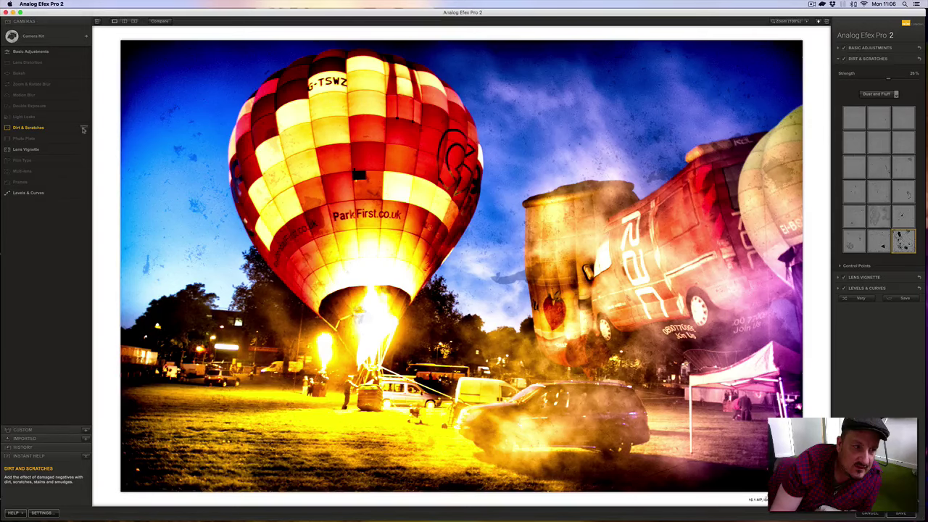
{"action": "left_click", "coordinate": [83, 129]}
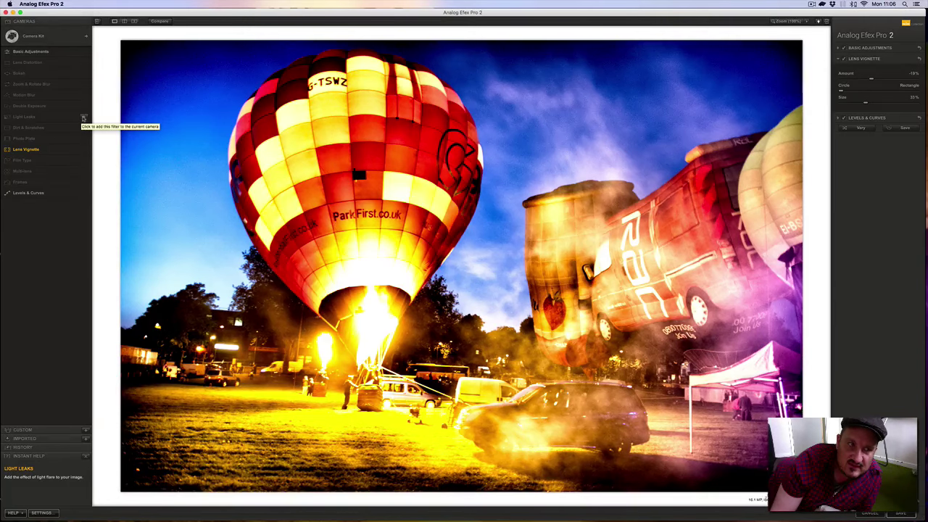
Step: Add Light Leaks at 33% strength and try the orange, pink and faint red textures from the Soft set
{"action": "left_click", "coordinate": [83, 118]}
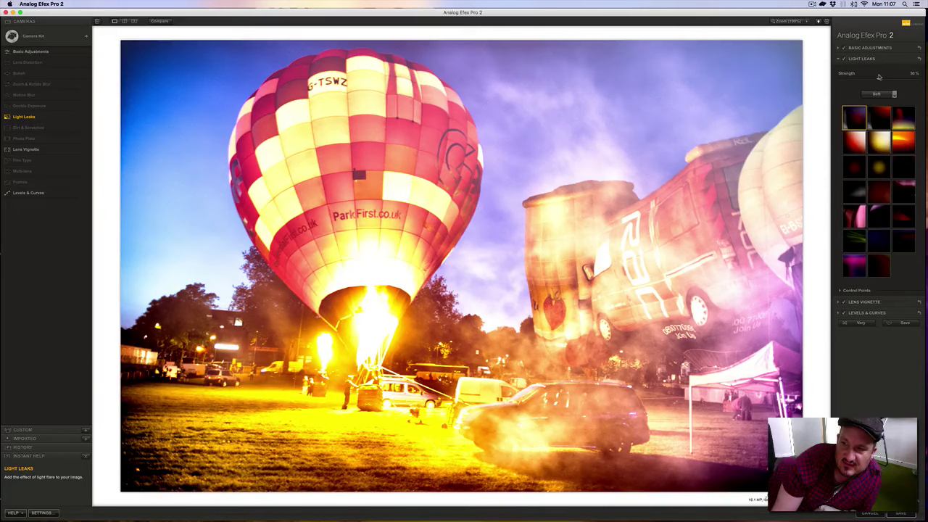
{"action": "mouse_move", "coordinate": [880, 80]}
{"action": "left_mouse_down"}
{"action": "mouse_move", "coordinate": [926, 84]}
{"action": "mouse_move", "coordinate": [866, 83]}
{"action": "left_mouse_up"}
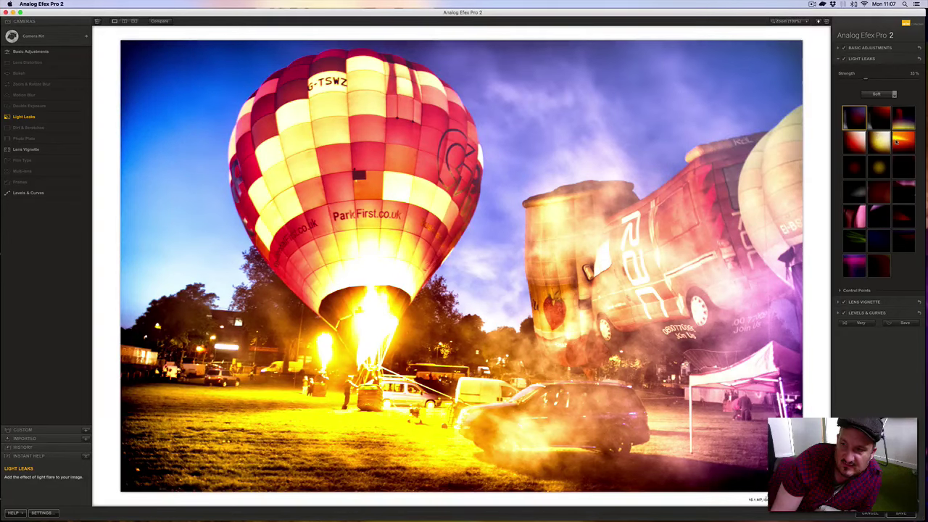
{"action": "left_click", "coordinate": [899, 141]}
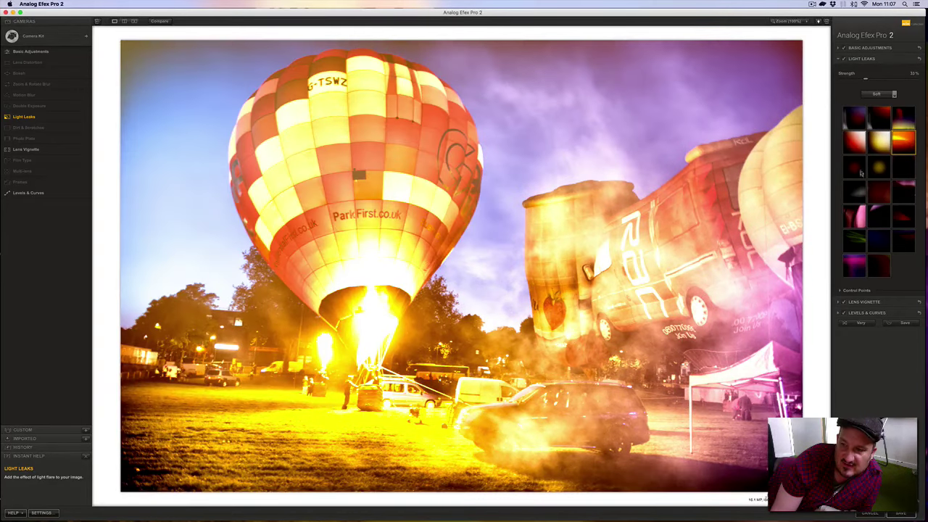
{"action": "left_click", "coordinate": [861, 205]}
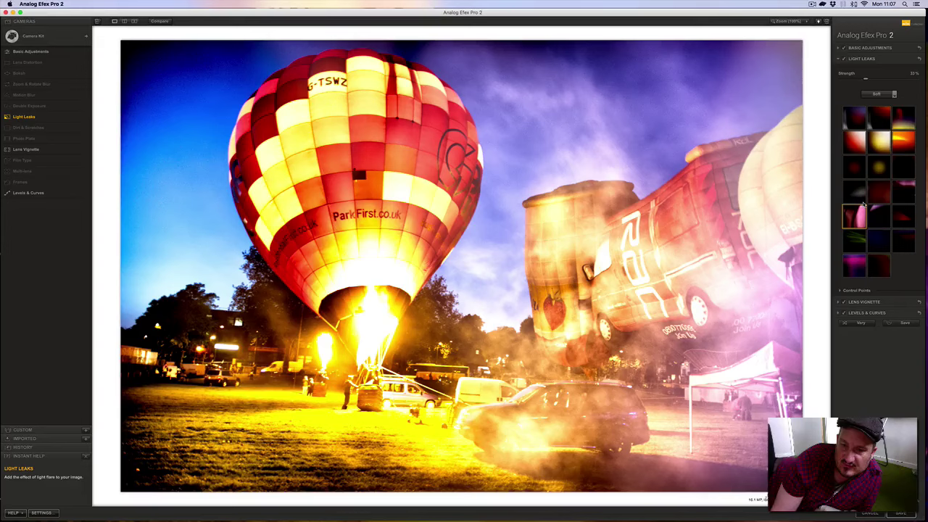
{"action": "left_click", "coordinate": [861, 168]}
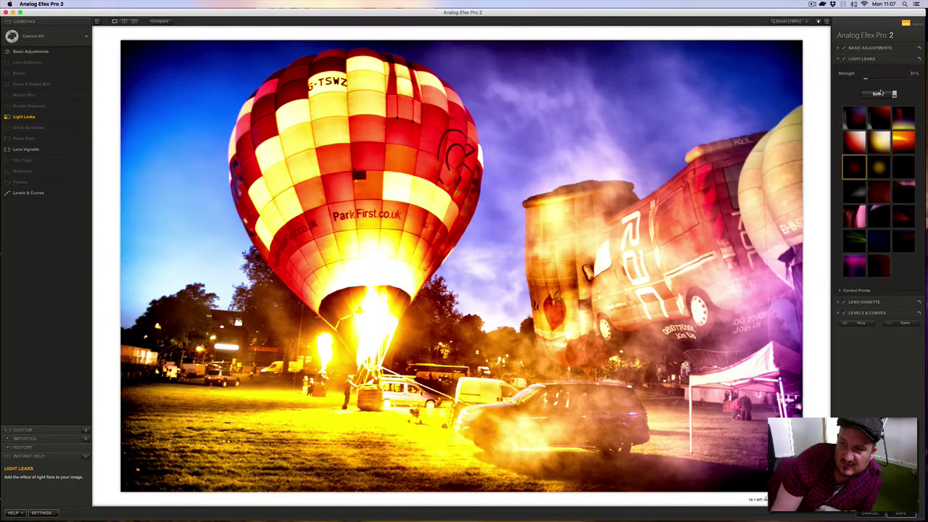
Step: Try several Crisp light leaks, reposition the horizontal flare toward the large balloon's lower area, then remove Light Leaks
{"action": "left_click", "coordinate": [895, 95]}
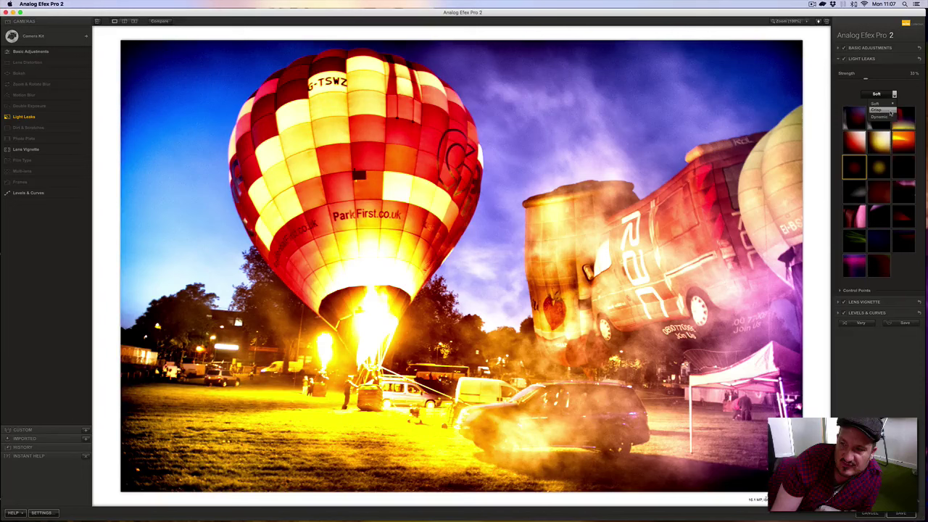
{"action": "left_click", "coordinate": [891, 110]}
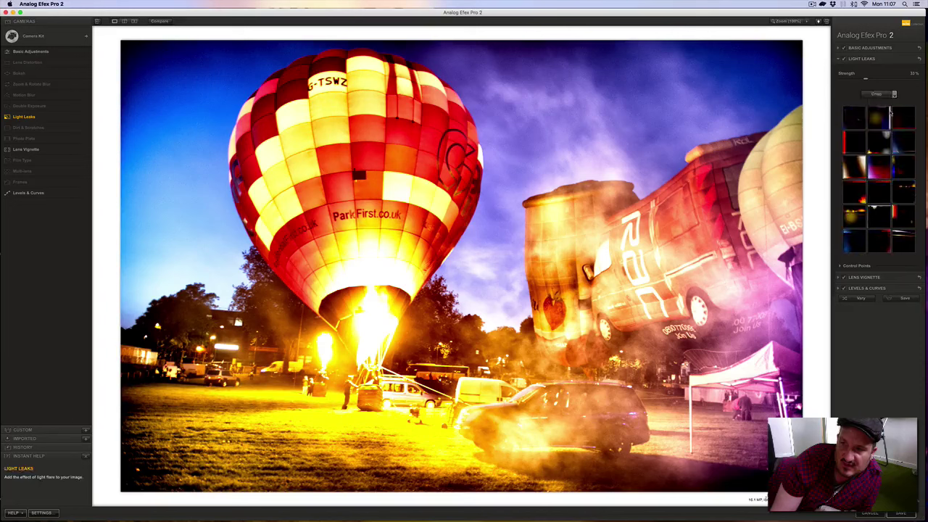
{"action": "left_click", "coordinate": [860, 171]}
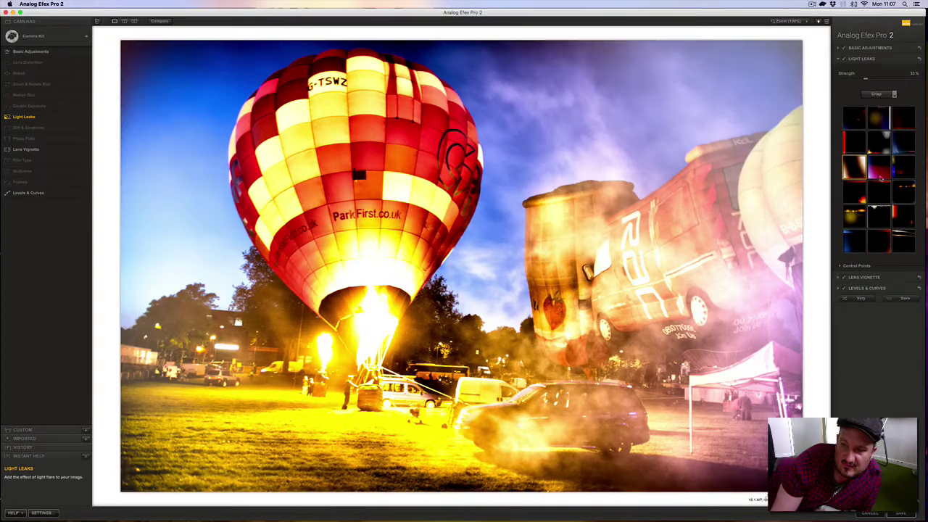
{"action": "left_click", "coordinate": [881, 176]}
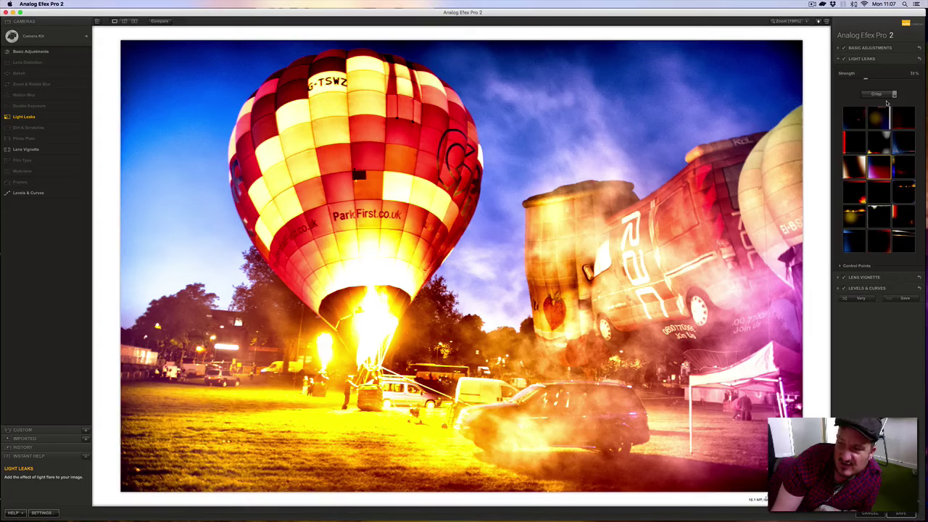
{"action": "left_click", "coordinate": [906, 198]}
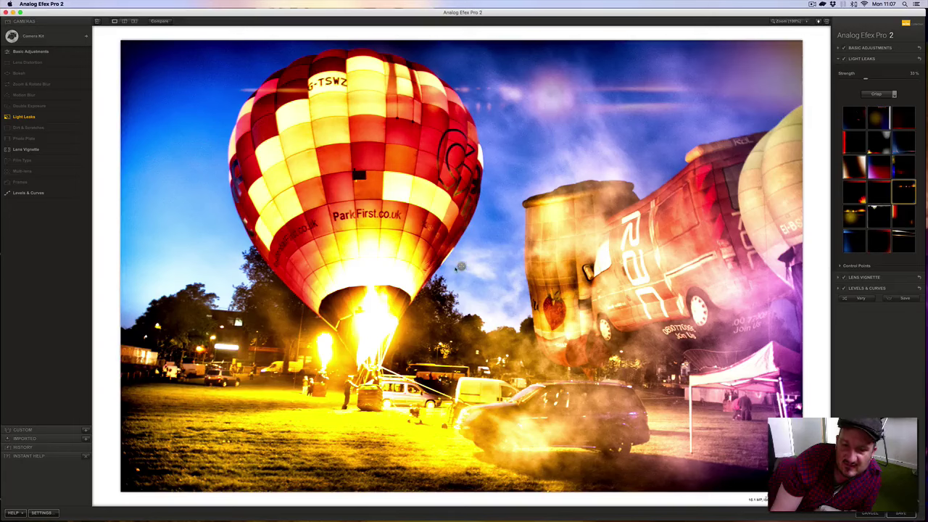
{"action": "left_click_drag", "start_coordinate": [461, 267], "coordinate": [291, 378]}
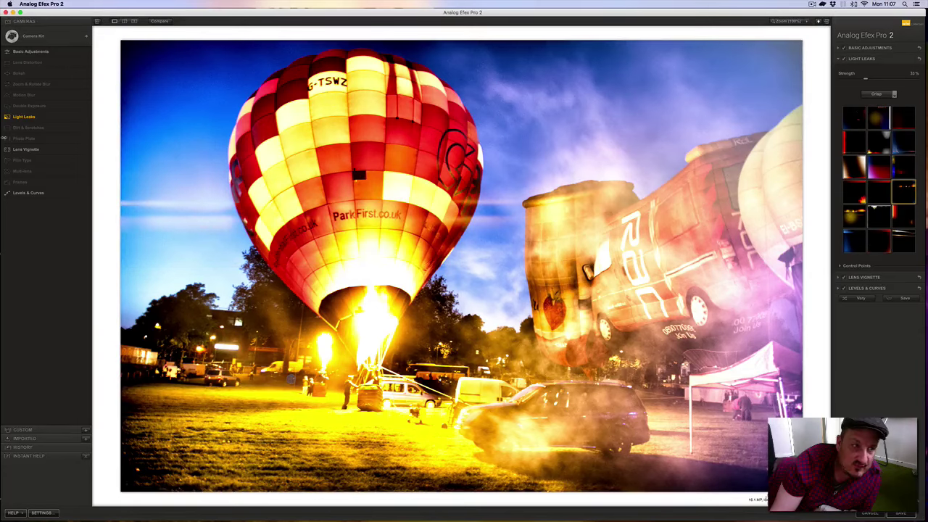
{"action": "left_click", "coordinate": [63, 150]}
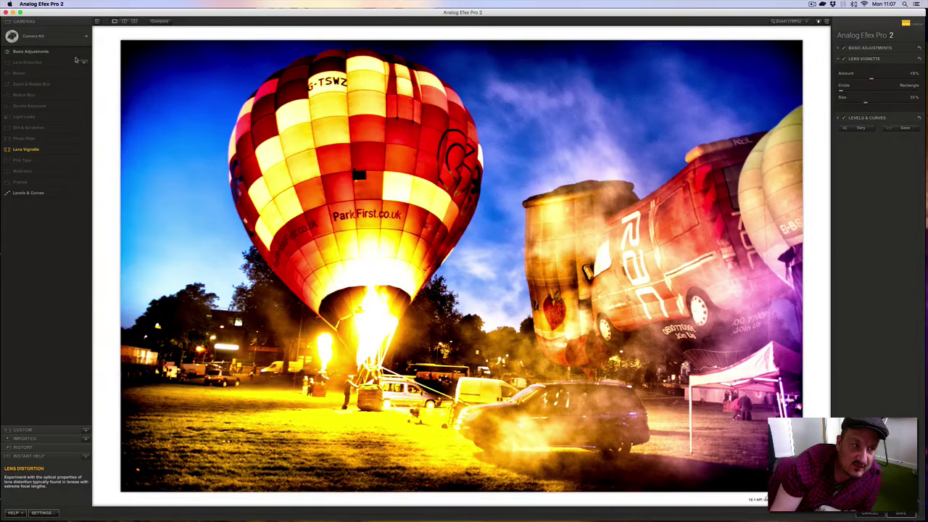
Step: Try Photo Plate with Streaked and Corroded textures, setting the Corroded one to 62% strength, then remove the filter
{"action": "left_click", "coordinate": [83, 140]}
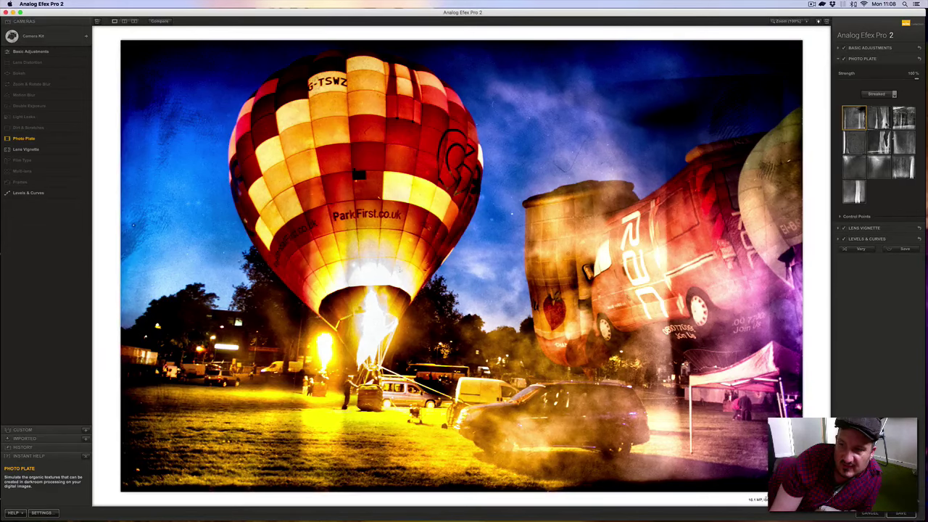
{"action": "left_click", "coordinate": [879, 121]}
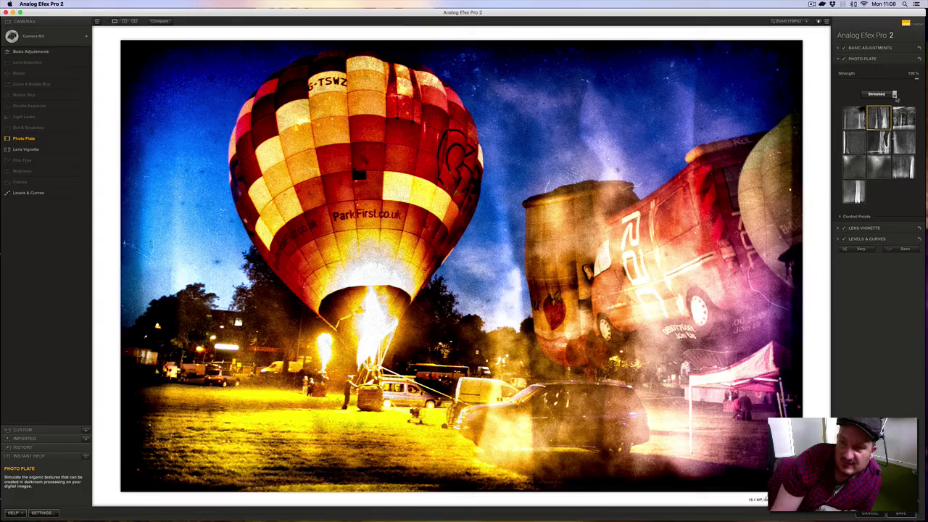
{"action": "left_click", "coordinate": [895, 95]}
{"action": "left_click", "coordinate": [886, 110]}
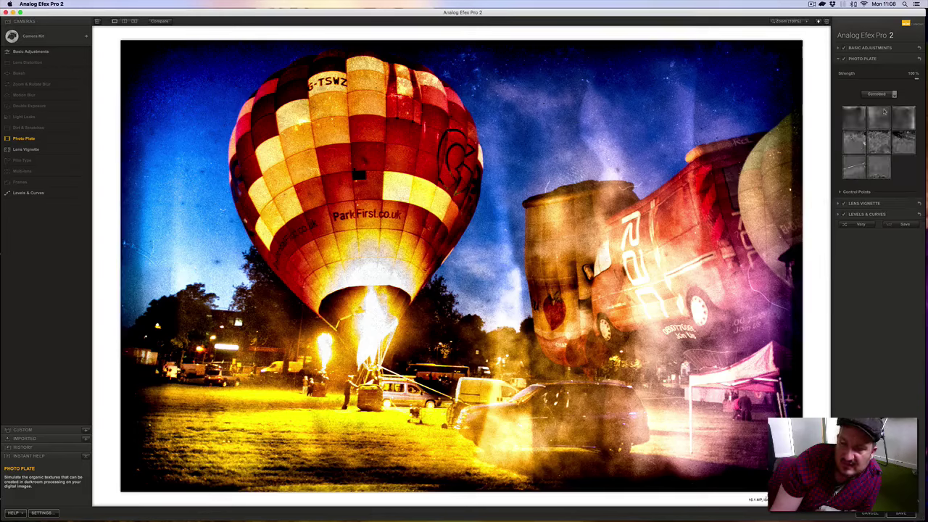
{"action": "left_click", "coordinate": [859, 145]}
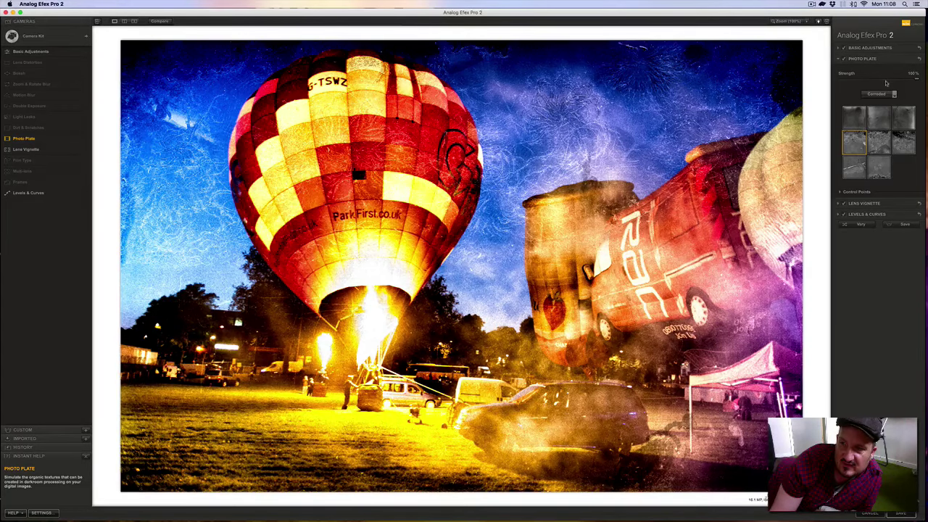
{"action": "left_click", "coordinate": [885, 83]}
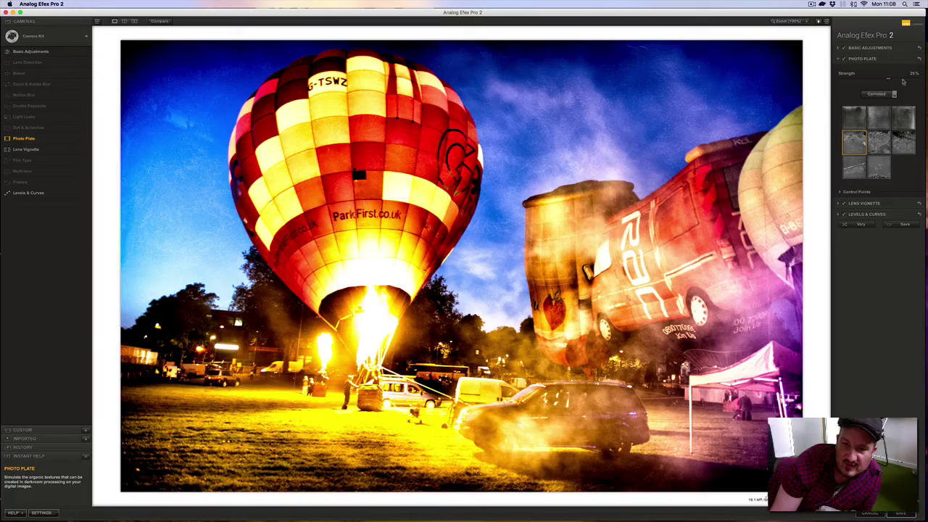
{"action": "left_click", "coordinate": [904, 82]}
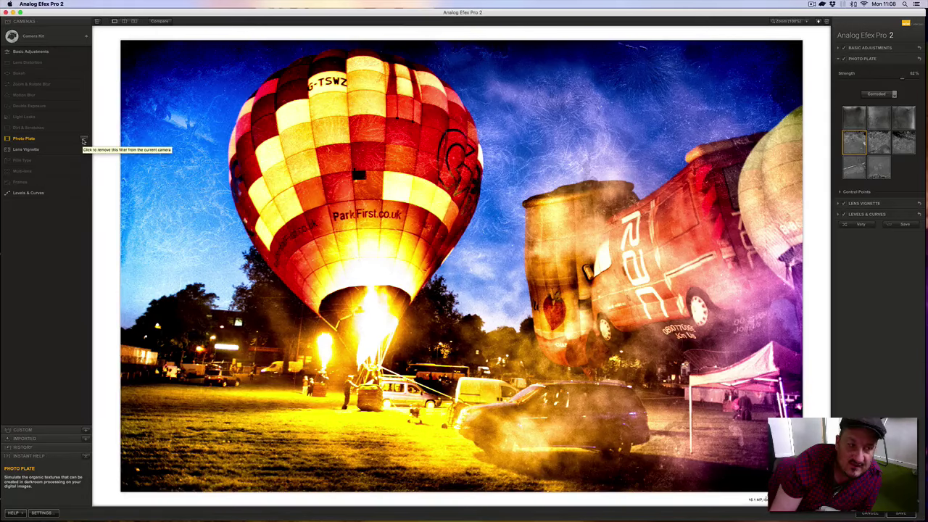
{"action": "left_click", "coordinate": [83, 141]}
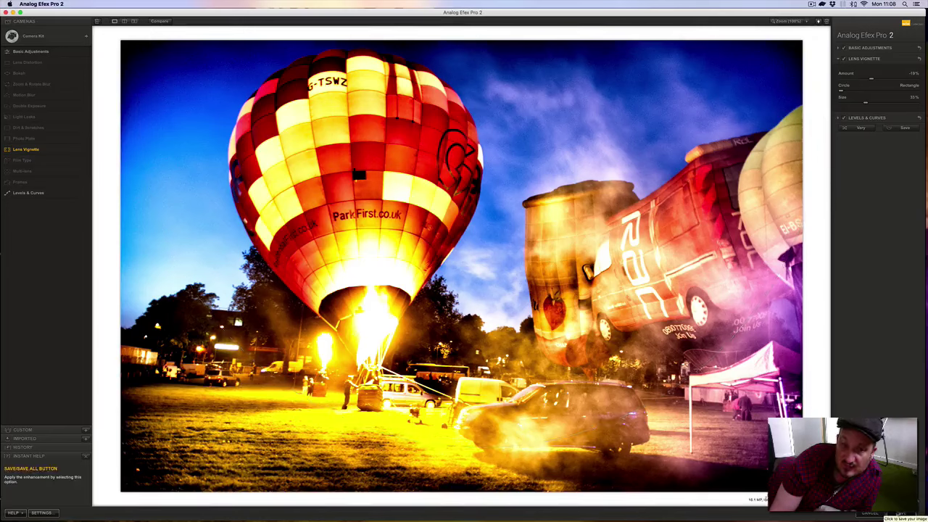
Step: Save the Analog Efex Pro 2 edit of the hot-air balloon photo back to Lightroom
{"action": "left_click", "coordinate": [900, 513]}
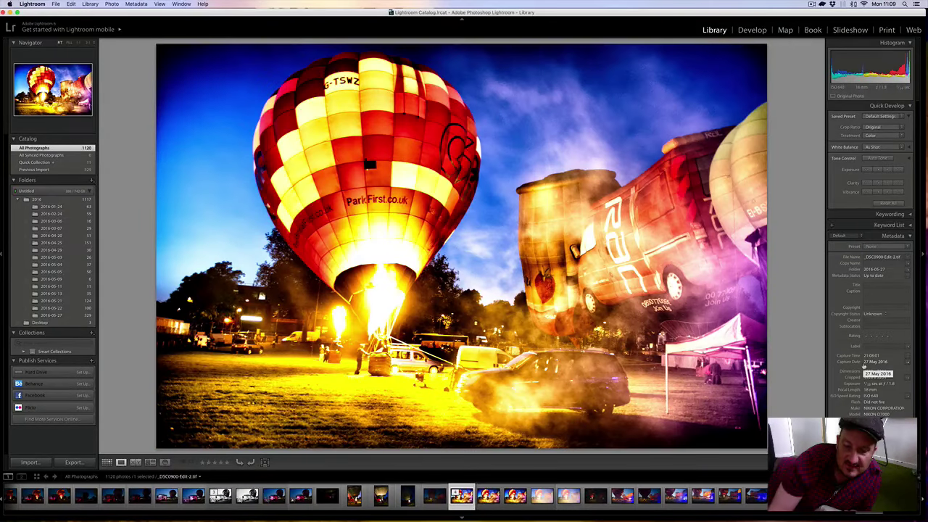
Step: Compare _DSC0900-Edit-2.tif with _DSC0900-Edit-Edit.tif by alternating between the two balloon edits
{"action": "key", "text": "Right"}
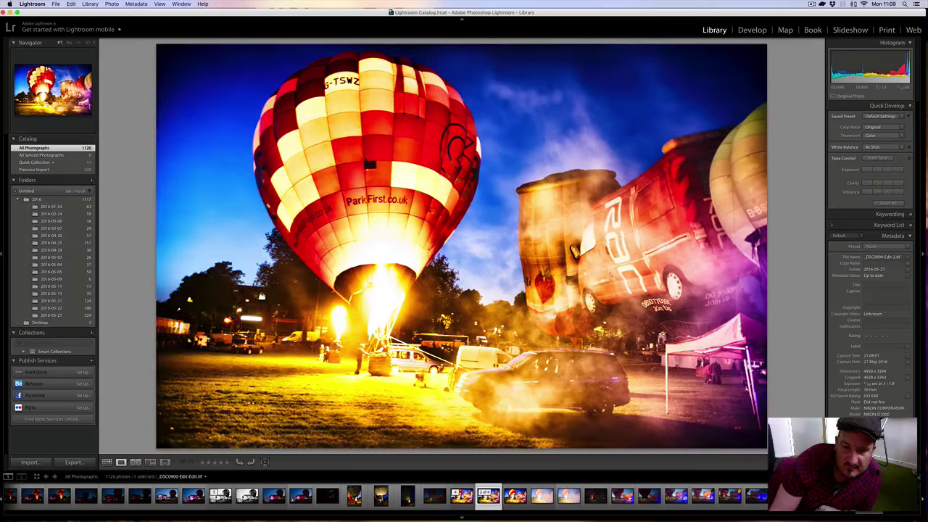
{"action": "key", "text": "Left"}
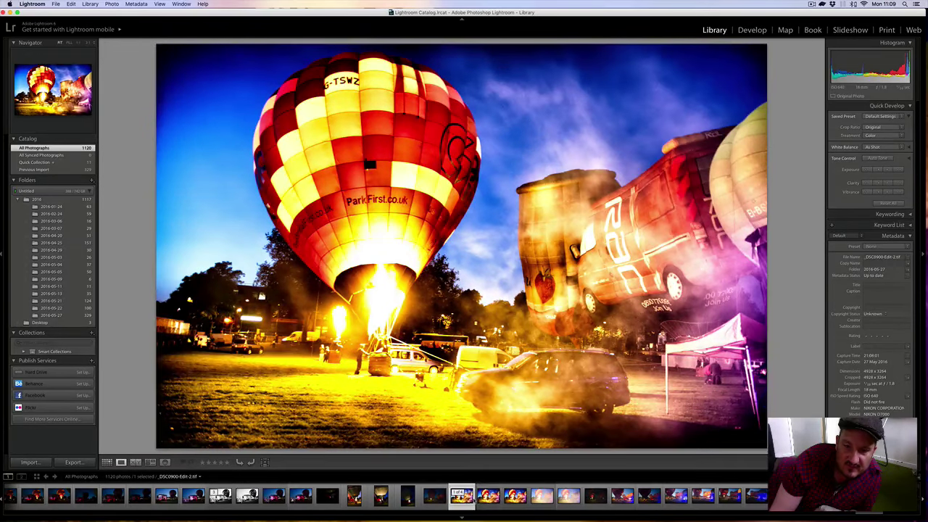
{"action": "key", "text": "Right"}
{"action": "key", "text": "Left"}
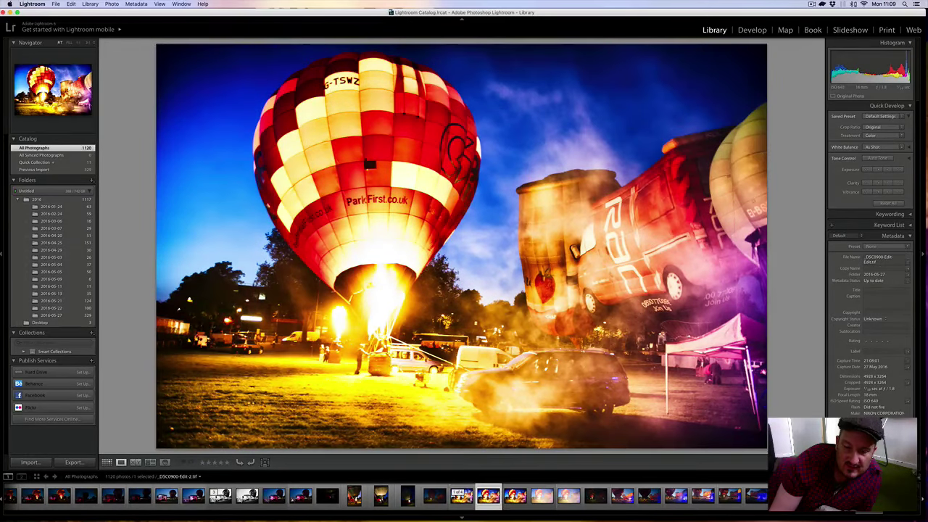
{"action": "key", "text": "Left"}
{"action": "key", "text": "Right"}
{"action": "key", "text": "Left"}
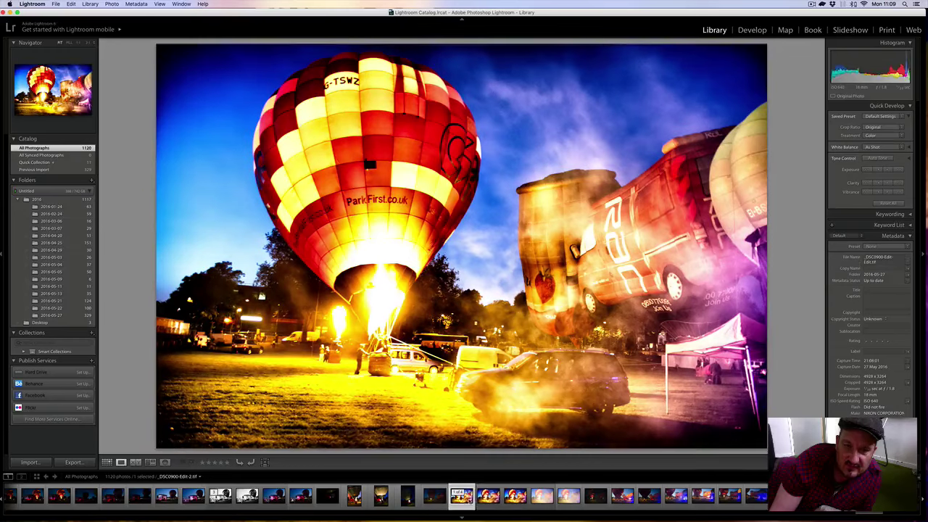
{"action": "key", "text": "Right"}
{"action": "key", "text": "Left"}
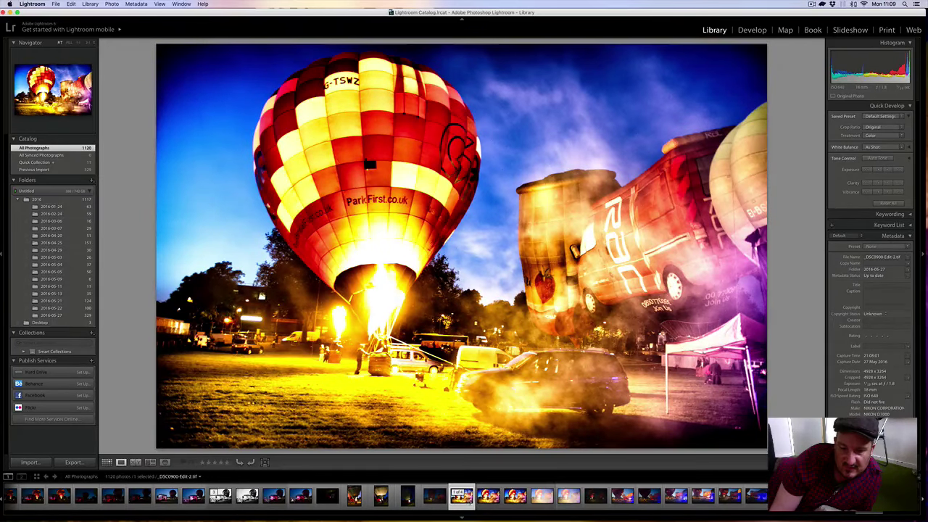
{"action": "key", "text": "Right"}
{"action": "key", "text": "Left"}
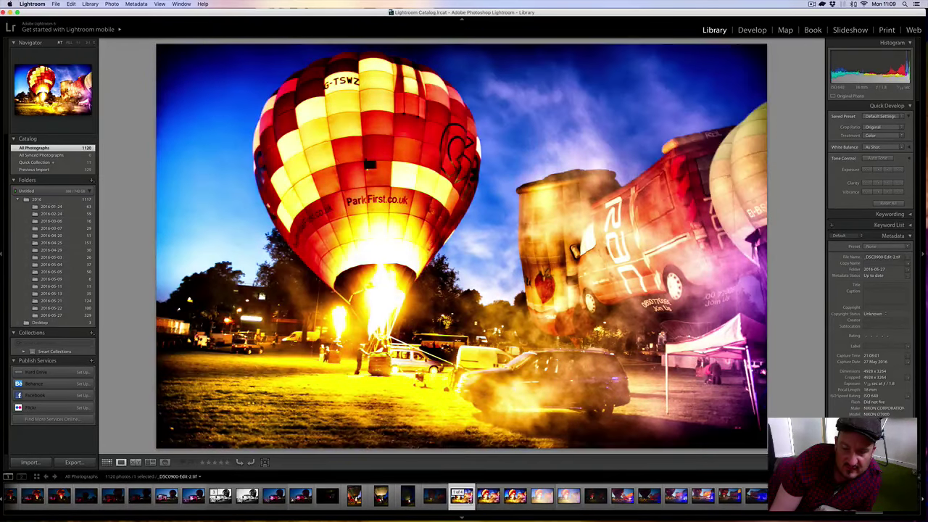
{"action": "key", "text": "Right"}
{"action": "key", "text": "Left"}
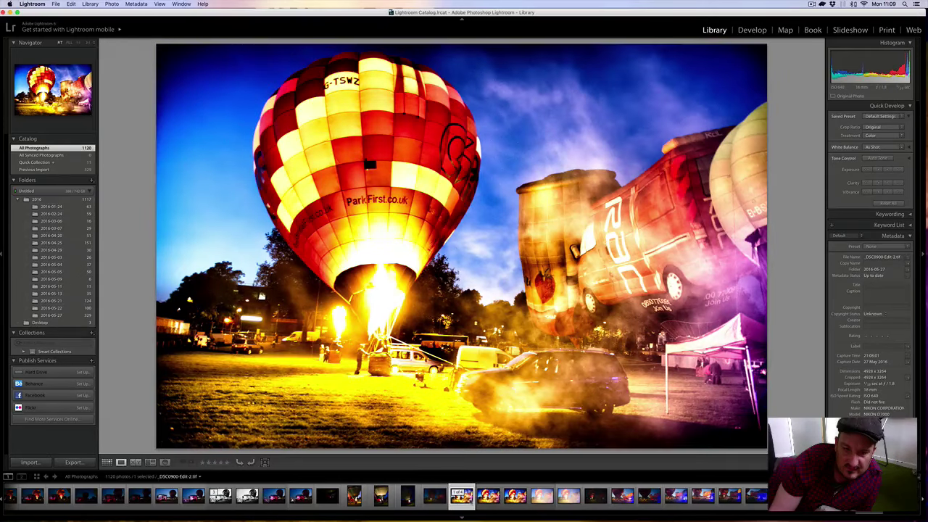
{"action": "key", "text": "Right"}
{"action": "key", "text": "Left"}
{"action": "key", "text": "Right"}
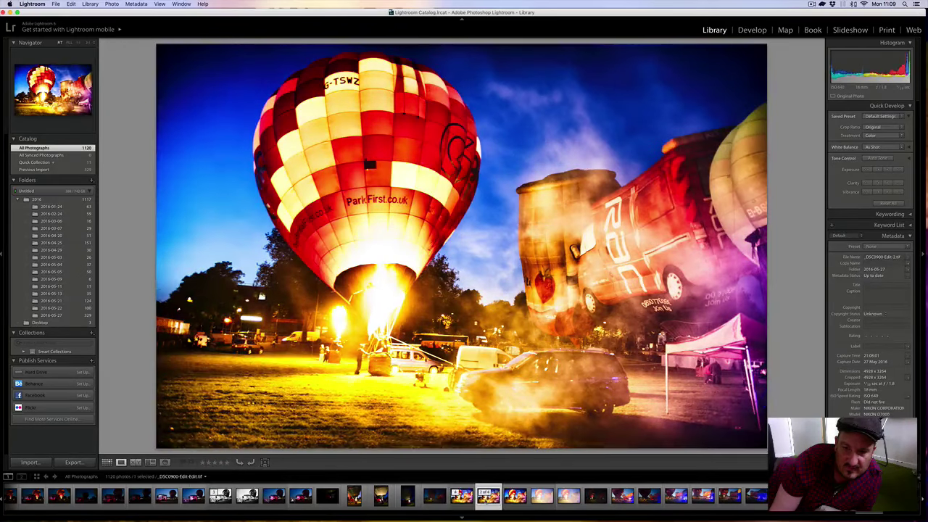
{"action": "key", "text": "Left"}
{"action": "key", "text": "Right"}
{"action": "key", "text": "Left"}
{"action": "key", "text": "Right"}
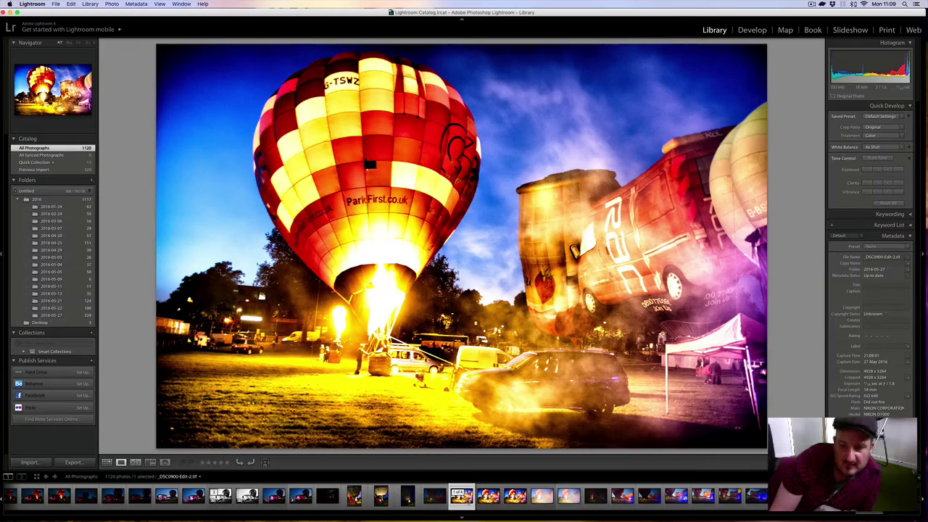
{"action": "key", "text": "Right"}
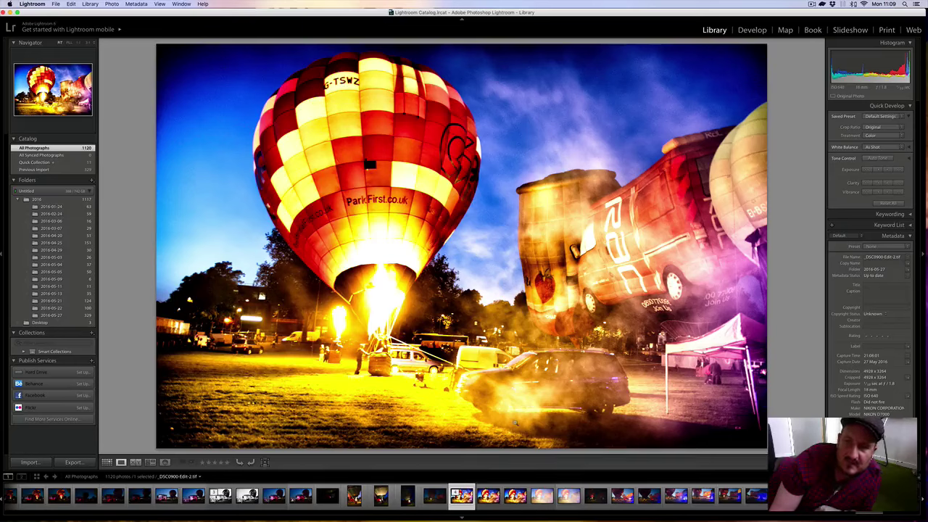
{"action": "key", "text": "Right"}
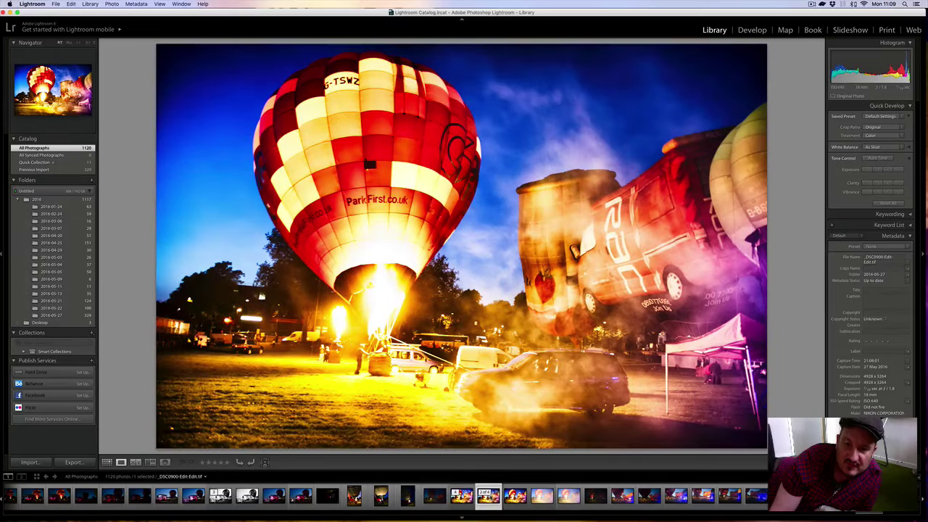
{"action": "key", "text": "Left"}
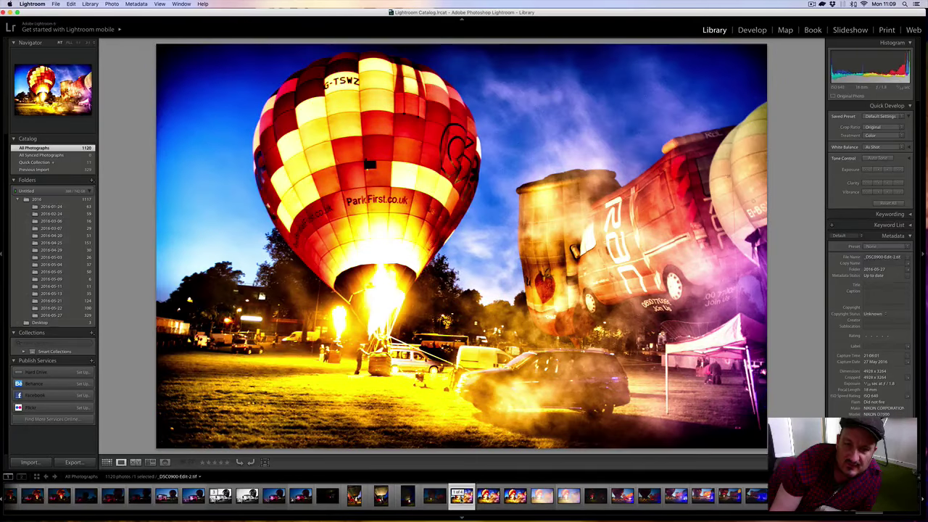
Step: Open _DSC0900-Edit-2.tif in Dfine 2 for noise reduction
{"action": "left_click", "coordinate": [112, 4]}
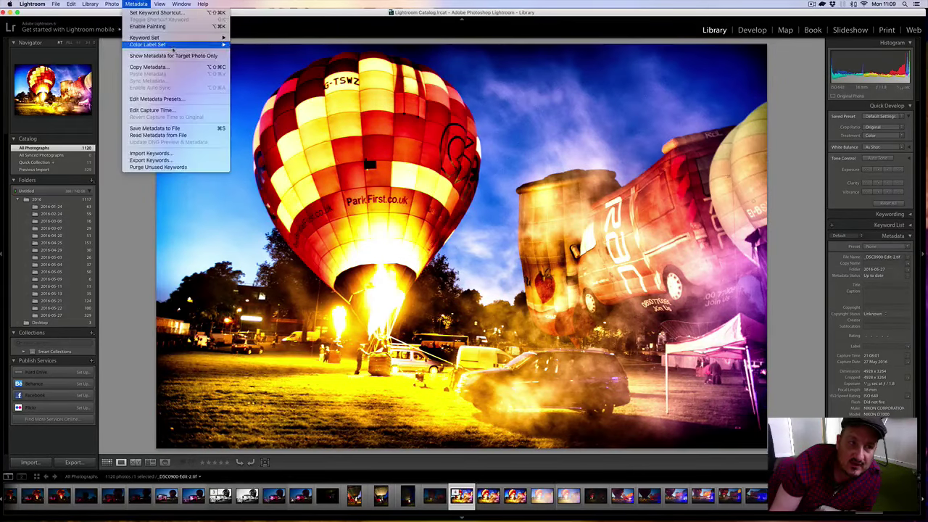
{"action": "mouse_move", "coordinate": [135, 56]}
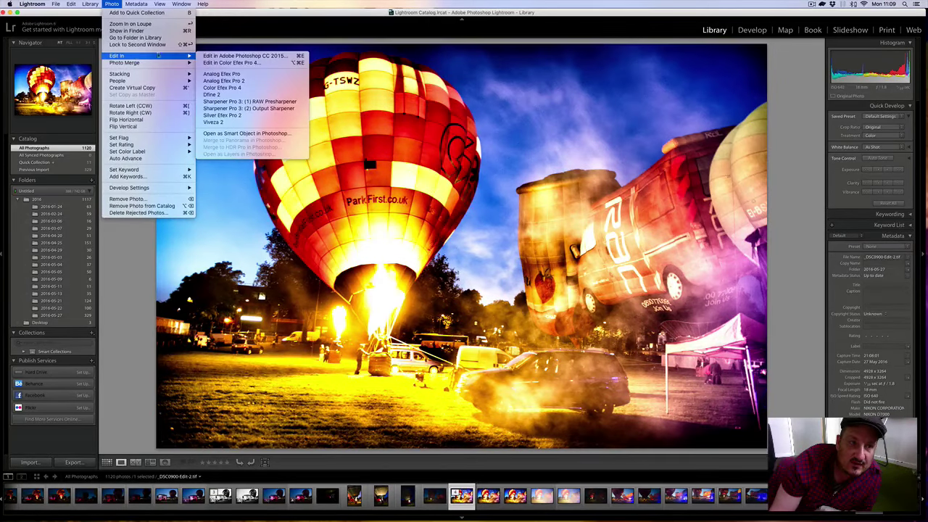
{"action": "left_click", "coordinate": [231, 96]}
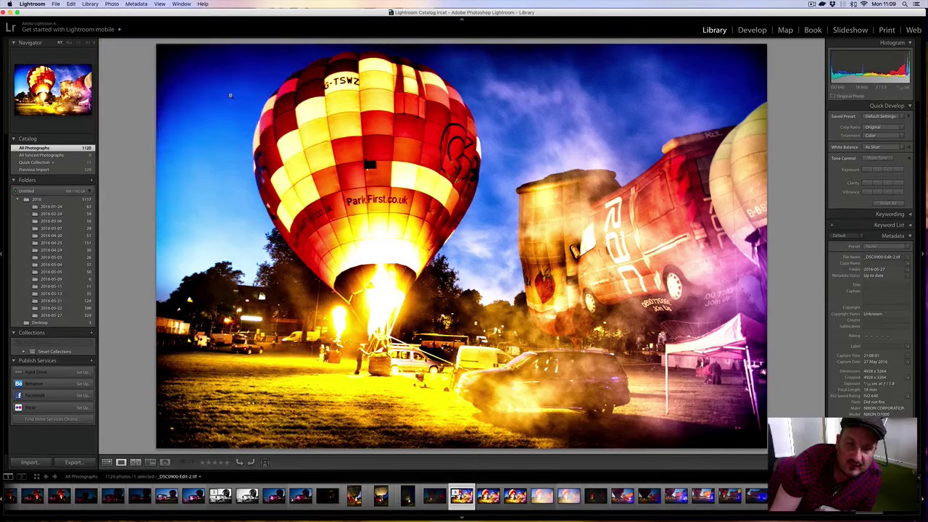
{"action": "left_click", "coordinate": [515, 221]}
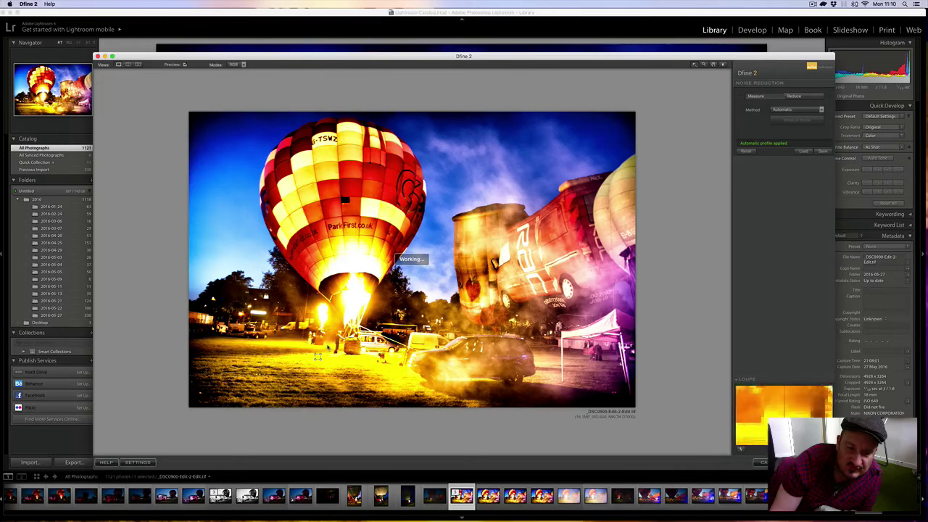
Step: Reduce noise with the Manual method, measuring a patch of blue sky beside the large balloon, and compare the denoised copy with _DSC0900-Edit-2.tif
{"action": "left_click", "coordinate": [287, 332]}
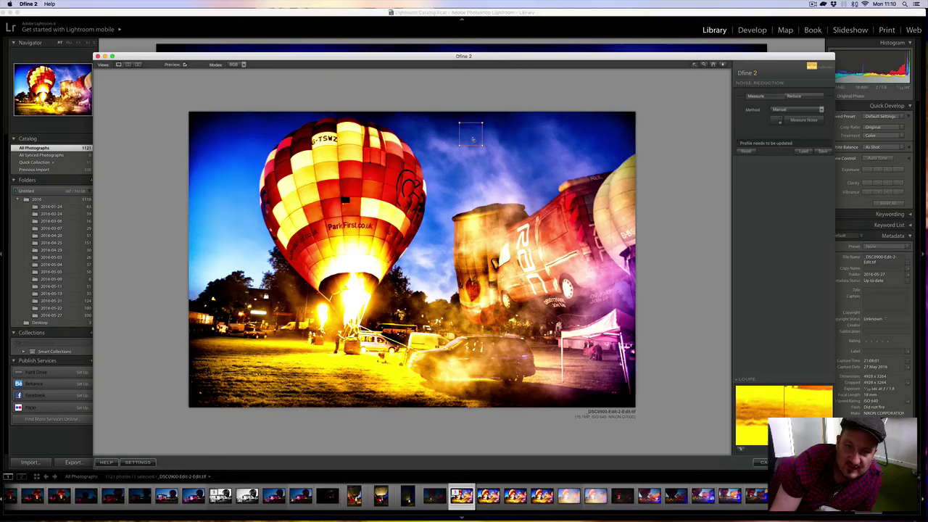
{"action": "left_click", "coordinate": [471, 134]}
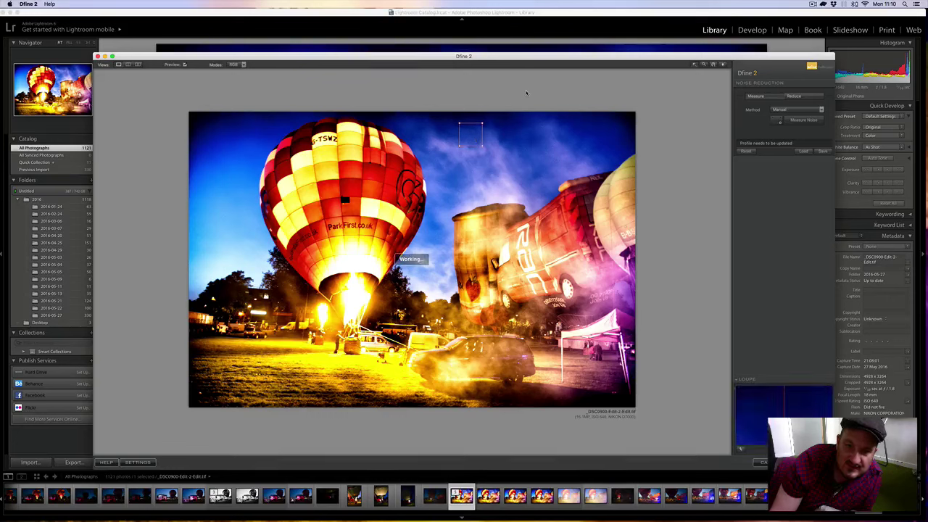
{"action": "left_click", "coordinate": [803, 120]}
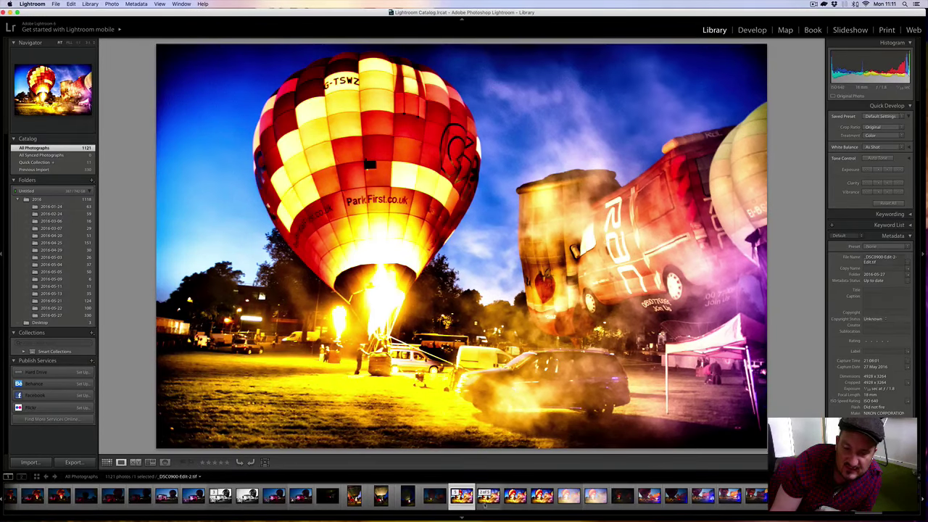
{"action": "key", "text": "Right"}
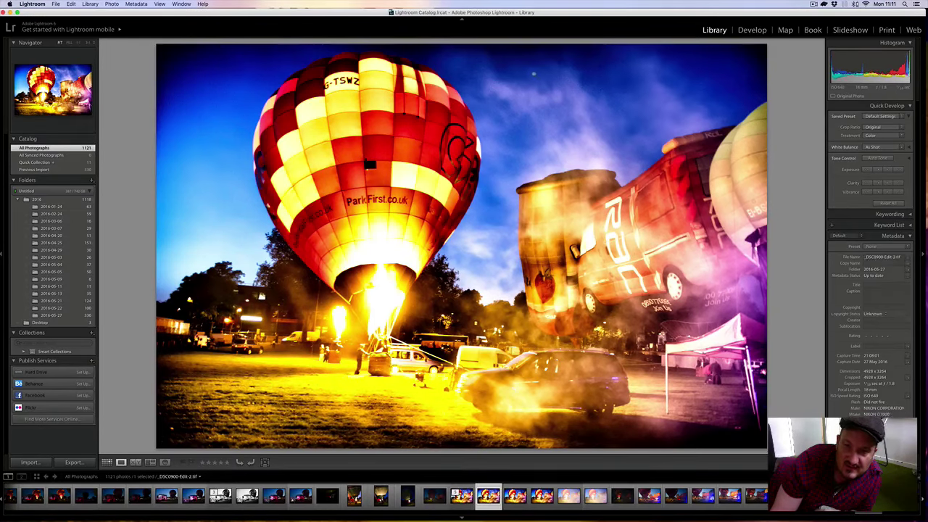
{"action": "key", "text": "Left"}
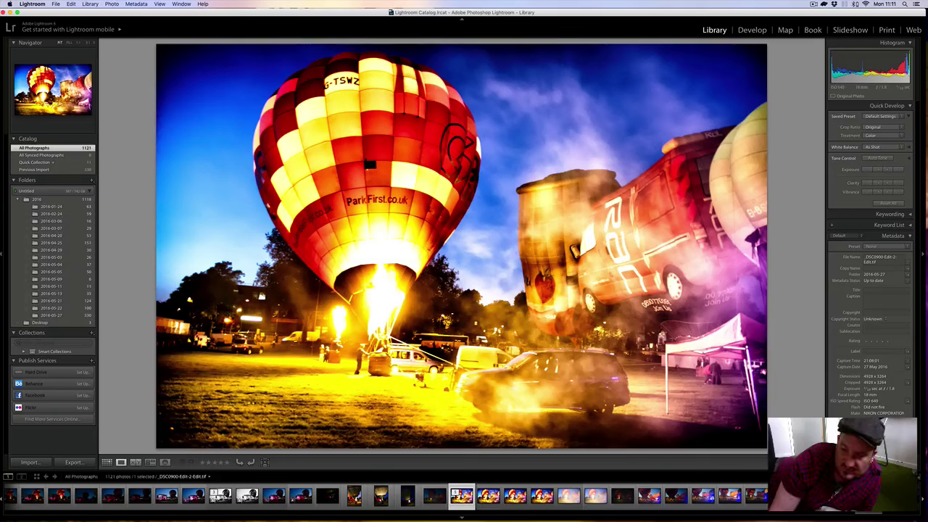
Step: Browse back through the filmstrip of the 2016-05-27 shoot to reach the night portraits
{"action": "scroll", "coordinate": [860, 515], "scroll_direction": "left", "scroll_amount": 3}
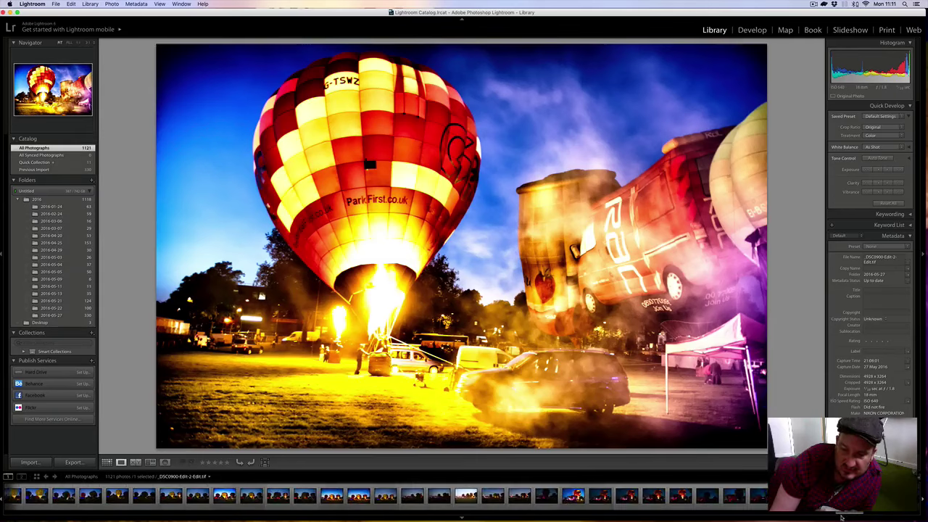
{"action": "scroll", "coordinate": [841, 517], "scroll_direction": "left", "scroll_amount": 3}
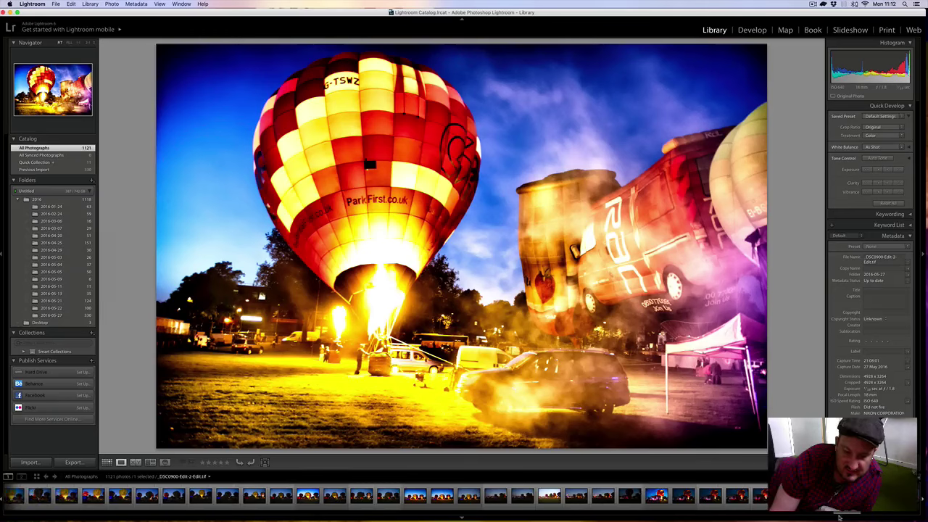
{"action": "scroll", "coordinate": [839, 517], "scroll_direction": "left", "scroll_amount": 2}
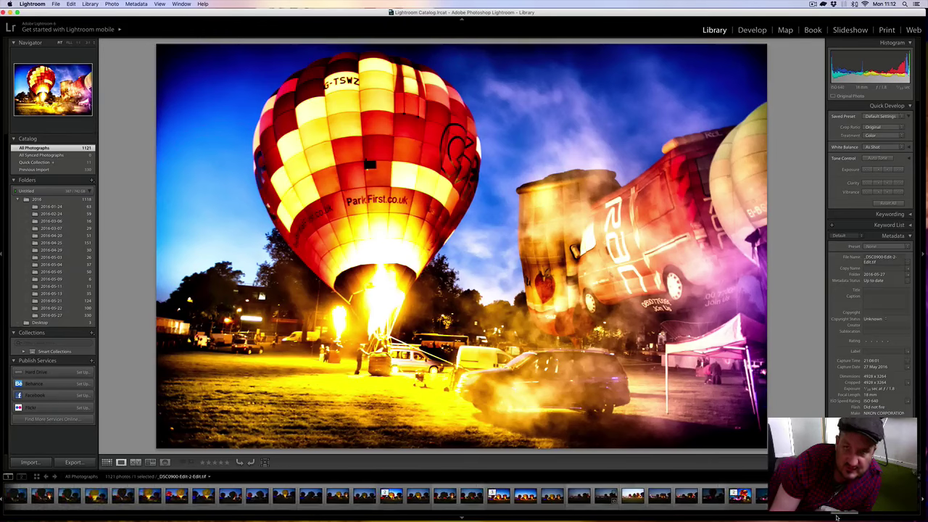
{"action": "scroll", "coordinate": [834, 517], "scroll_direction": "left", "scroll_amount": 2}
{"action": "scroll", "coordinate": [831, 517], "scroll_direction": "left", "scroll_amount": 2}
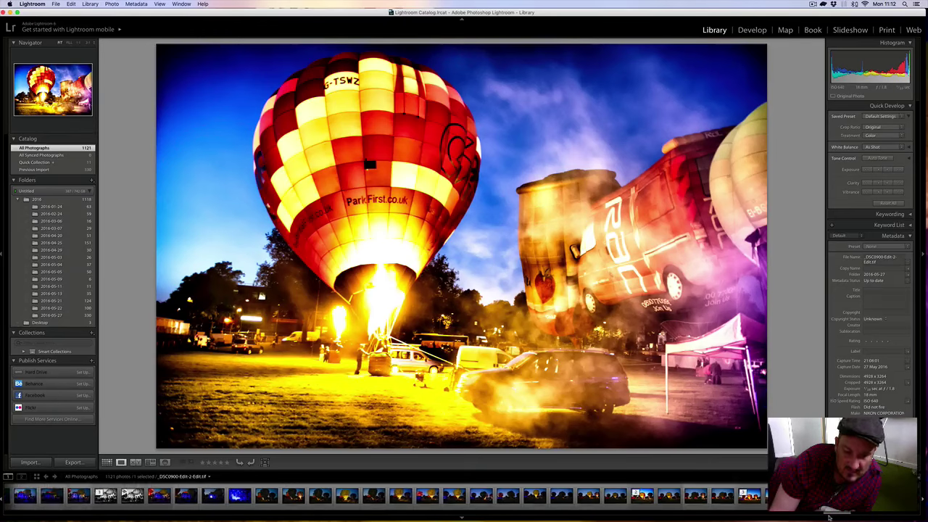
{"action": "scroll", "coordinate": [827, 517], "scroll_direction": "left", "scroll_amount": 8}
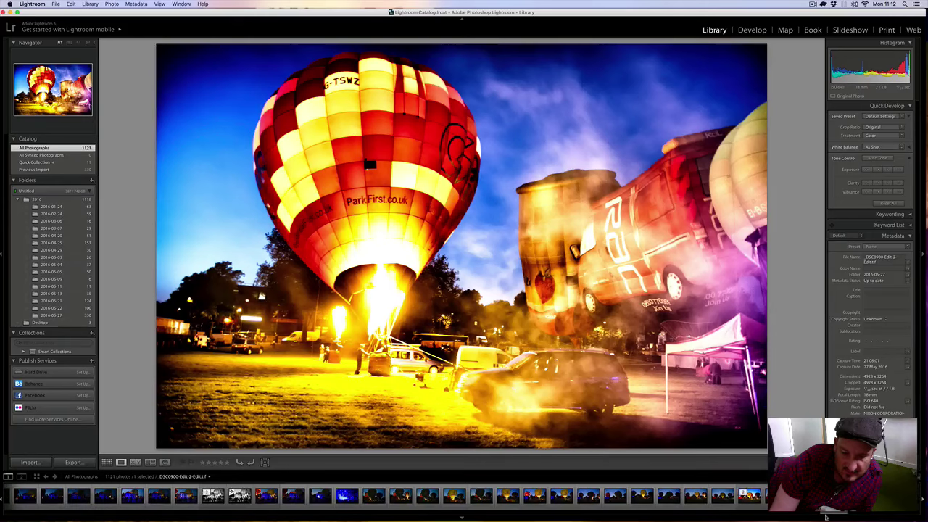
{"action": "scroll", "coordinate": [816, 517], "scroll_direction": "left", "scroll_amount": 6}
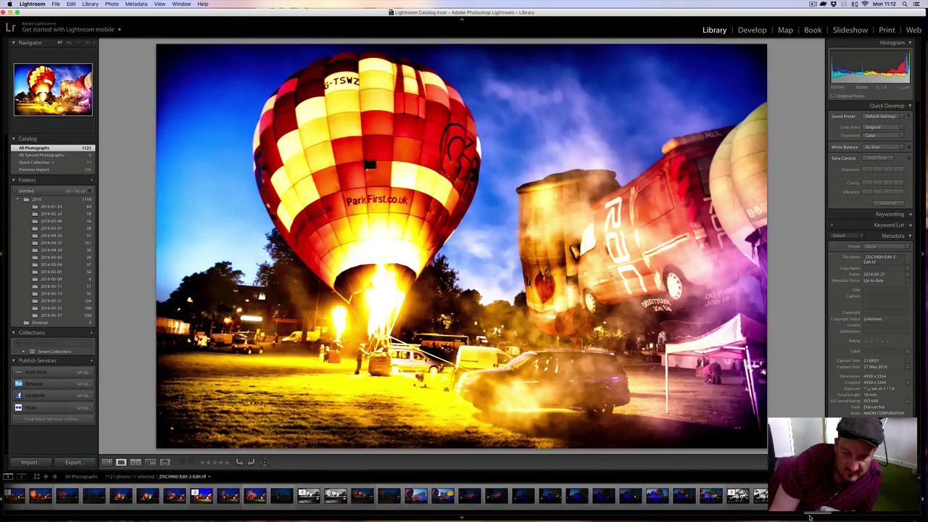
{"action": "scroll", "coordinate": [809, 517], "scroll_direction": "left", "scroll_amount": 4}
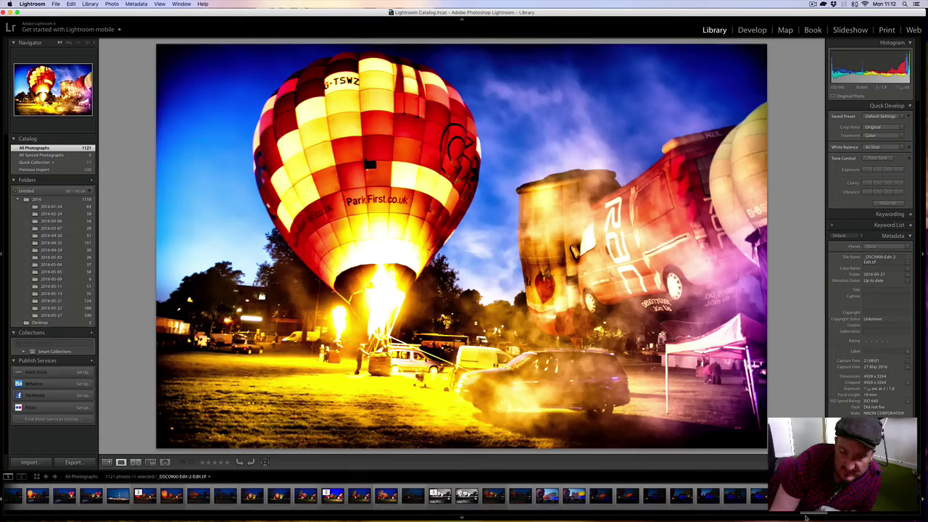
{"action": "scroll", "coordinate": [806, 517], "scroll_direction": "left", "scroll_amount": 8}
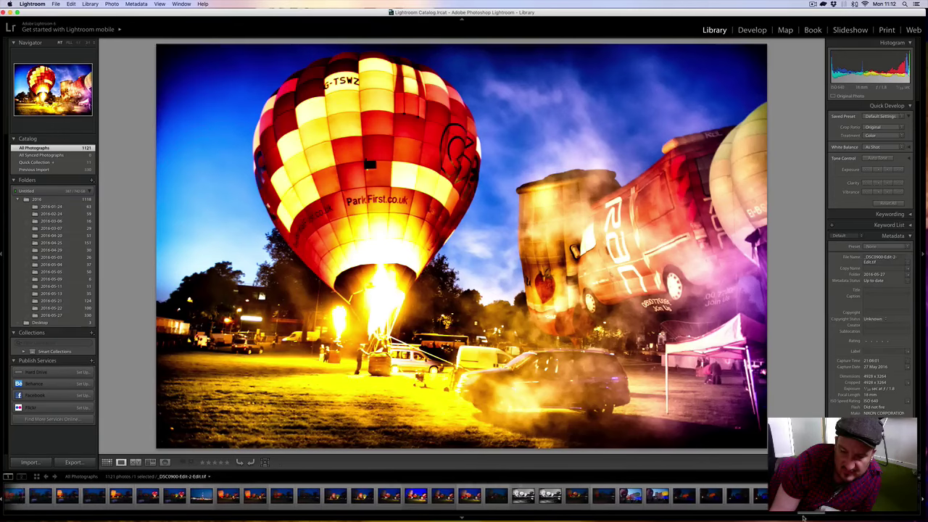
{"action": "scroll", "coordinate": [795, 517], "scroll_direction": "left", "scroll_amount": 6}
{"action": "scroll", "coordinate": [793, 517], "scroll_direction": "left", "scroll_amount": 8}
{"action": "scroll", "coordinate": [793, 517], "scroll_direction": "left", "scroll_amount": 8}
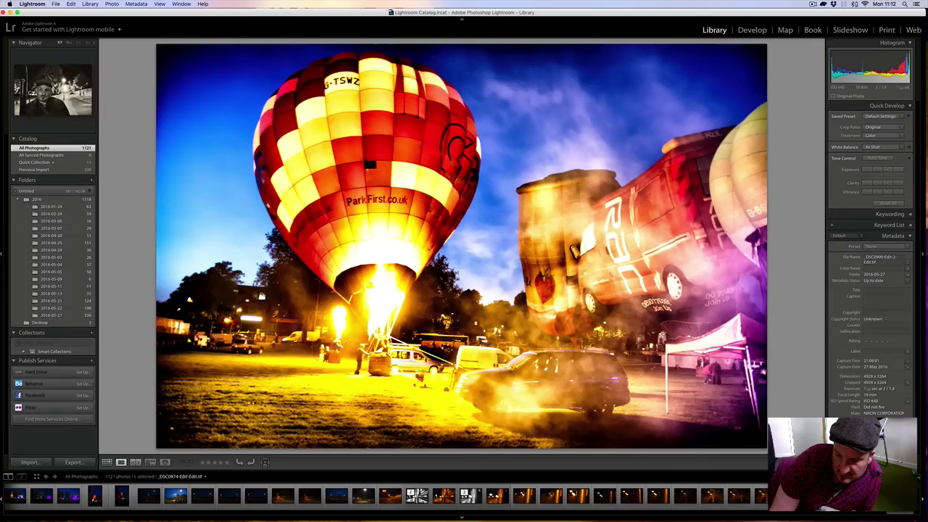
Step: Preview the lamp-lit night portraits between _DSC0959.NEF and _DSC0967.NEF to judge them as editing candidates
{"action": "left_click", "coordinate": [95, 495]}
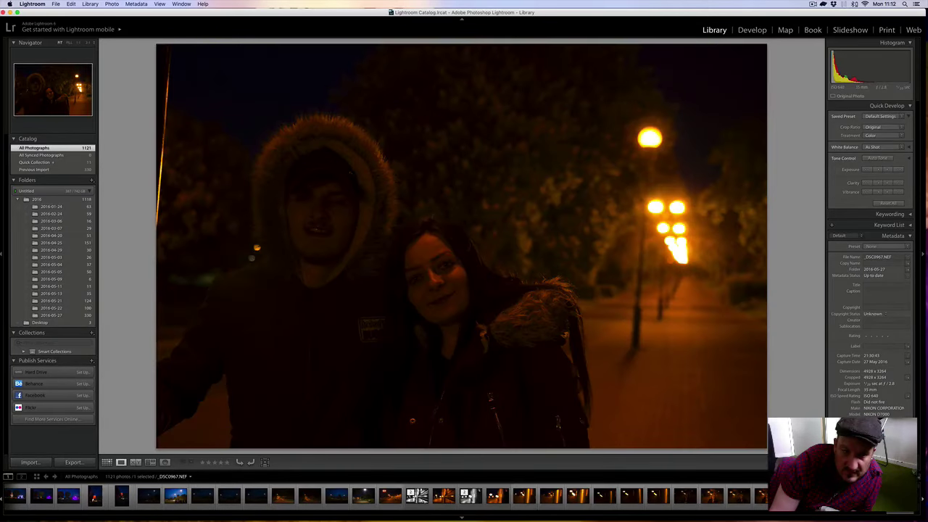
{"action": "left_click", "coordinate": [122, 496]}
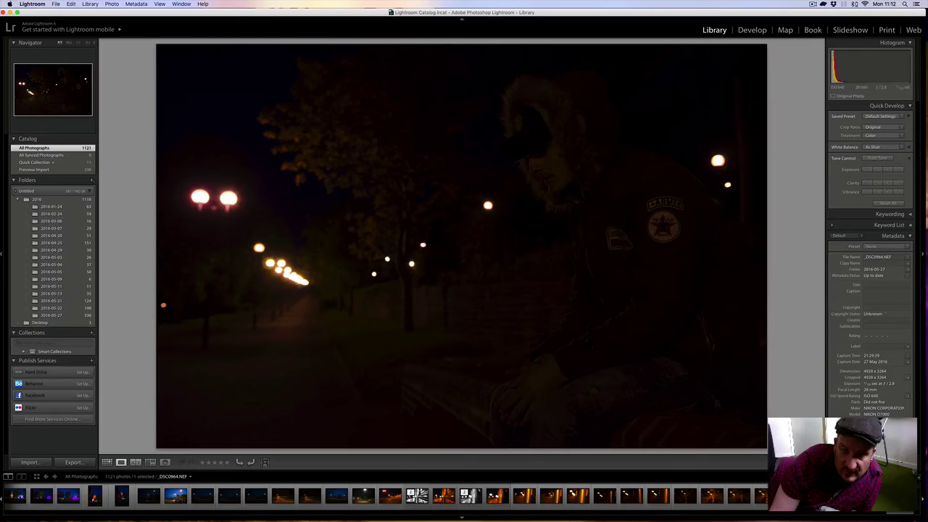
{"action": "key", "text": "Right"}
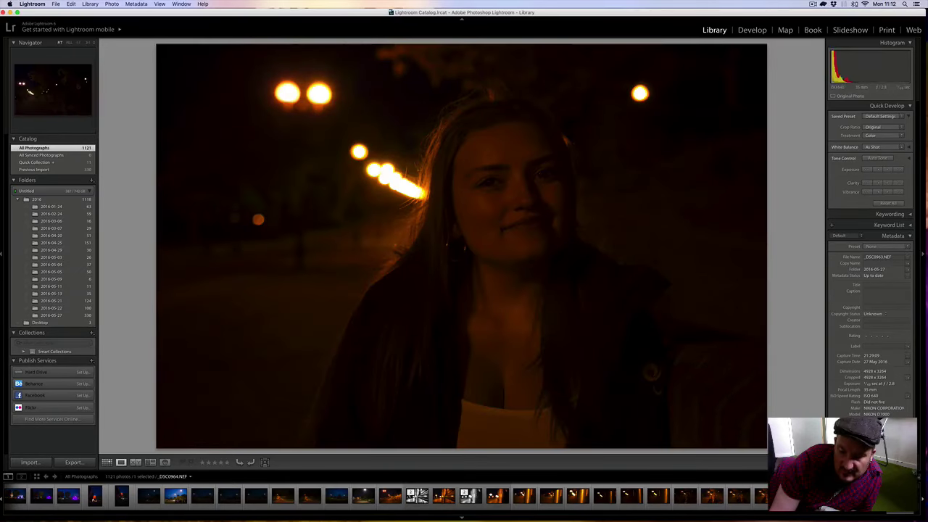
{"action": "left_click", "coordinate": [710, 499]}
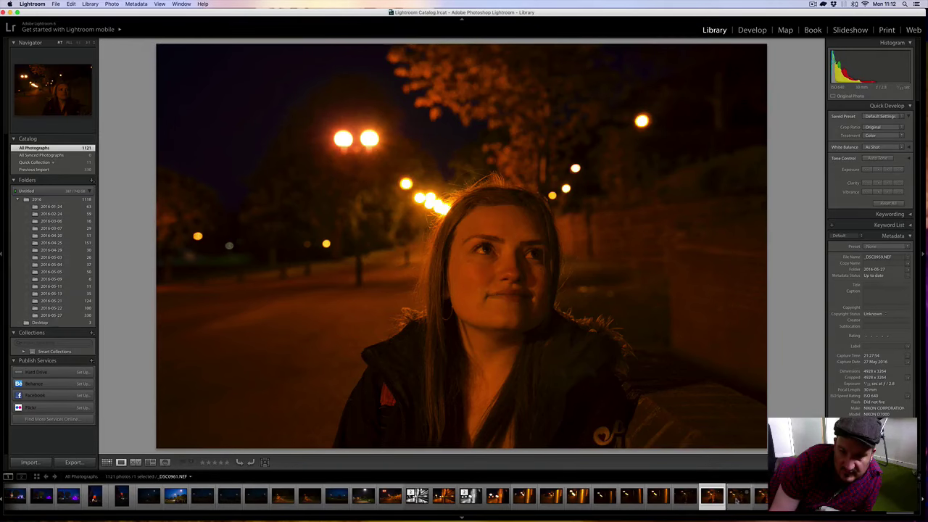
{"action": "left_click", "coordinate": [737, 499]}
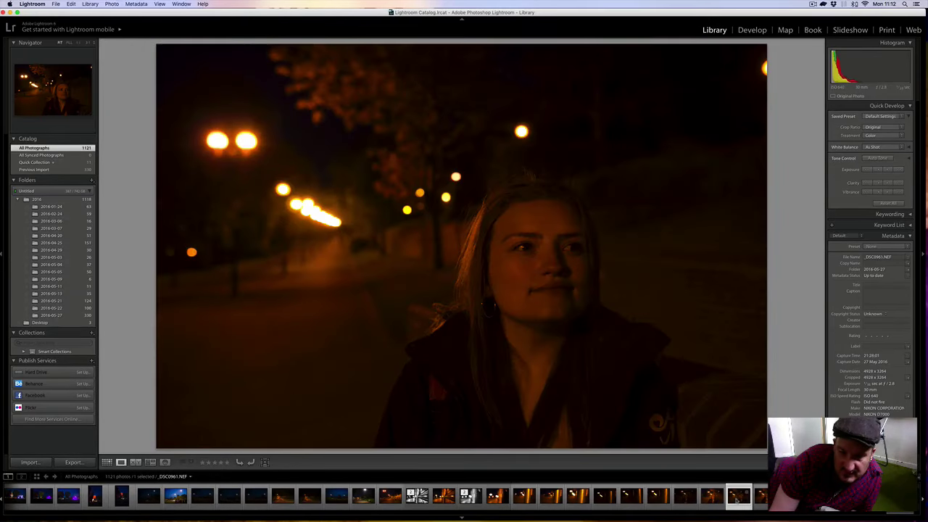
{"action": "key", "text": "Right"}
{"action": "key", "text": "Right"}
{"action": "key", "text": "Right"}
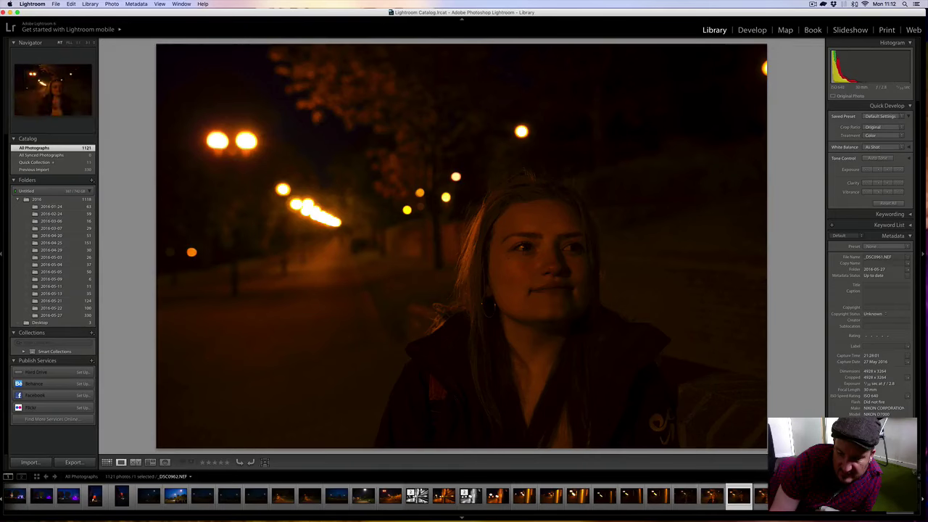
{"action": "key", "text": "Right"}
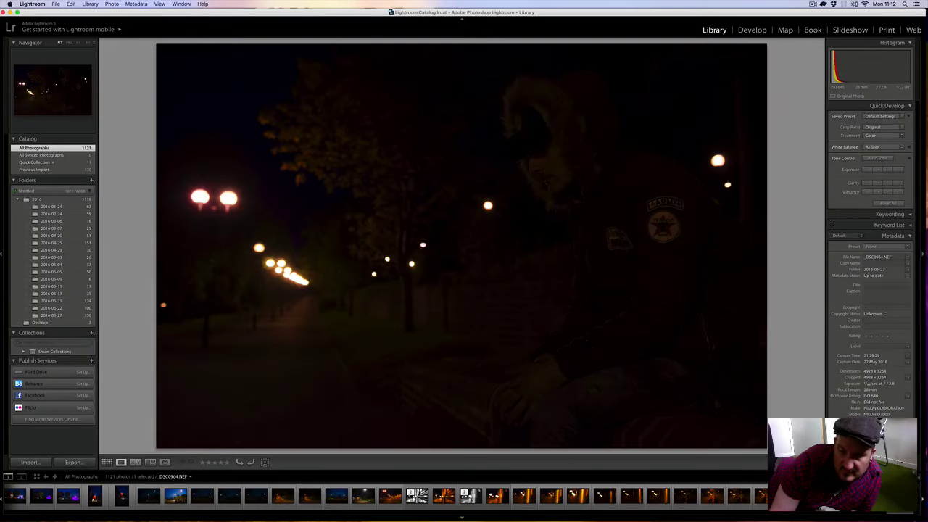
{"action": "key", "text": "Right"}
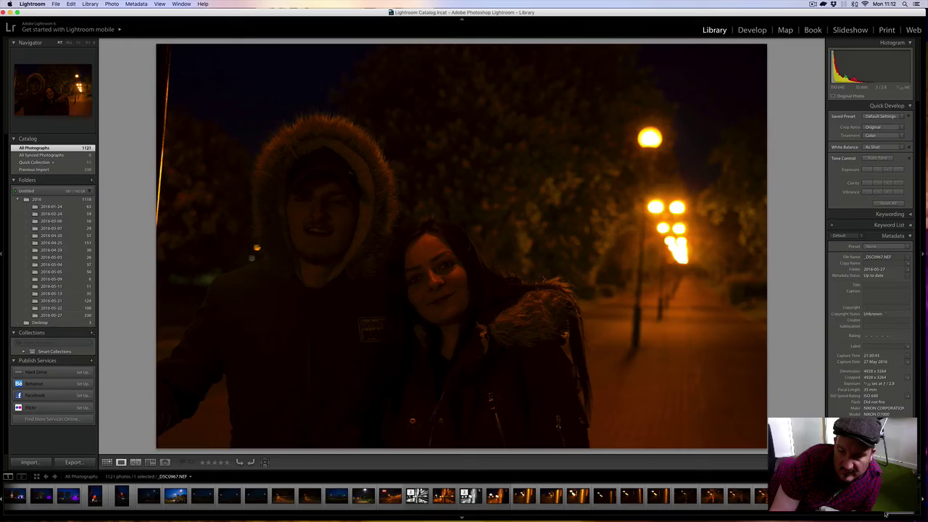
Step: Go through the following night portraits one by one and select _DSC0983.NEF, the close shot of the couple before the street lamps
{"action": "key", "text": "Right"}
{"action": "key", "text": "Right"}
{"action": "key", "text": "Right"}
{"action": "key", "text": "Right"}
{"action": "key", "text": "Right"}
{"action": "key", "text": "Right"}
{"action": "key", "text": "Right"}
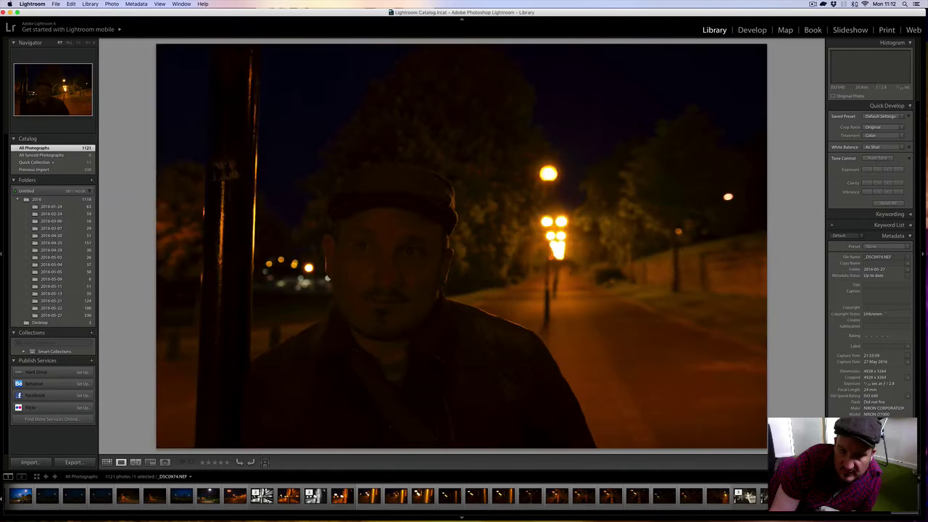
{"action": "key", "text": "Right"}
{"action": "key", "text": "Right"}
{"action": "key", "text": "Right"}
{"action": "key", "text": "Right"}
{"action": "key", "text": "Right"}
{"action": "key", "text": "Right"}
{"action": "key", "text": "Right"}
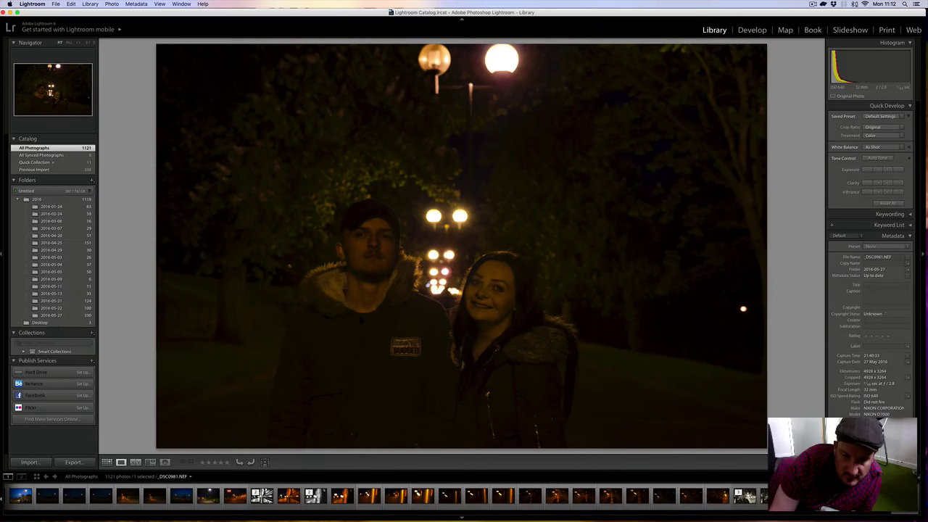
{"action": "key", "text": "Right"}
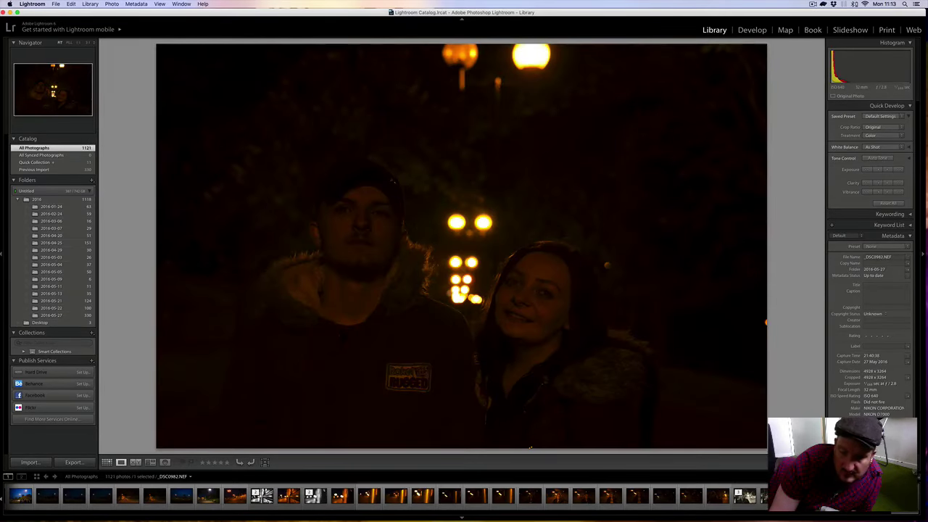
{"action": "key", "text": "Right"}
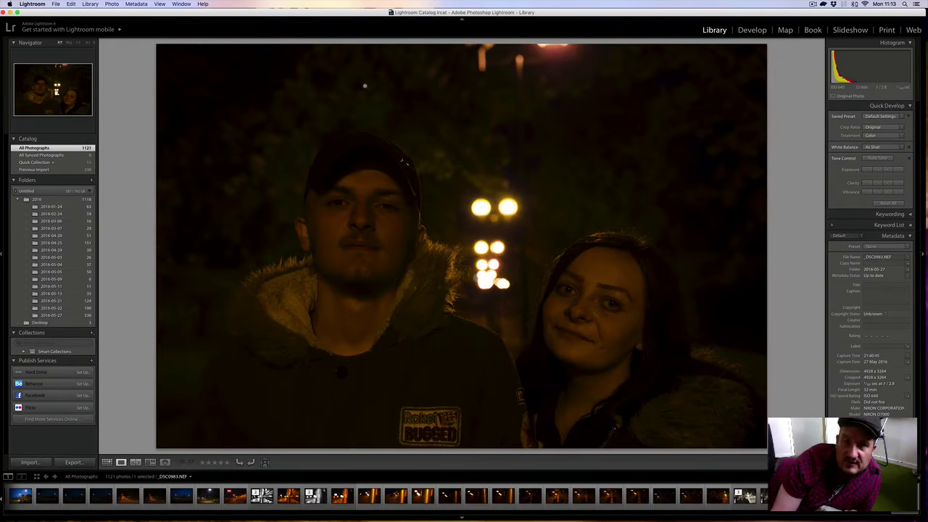
Step: Open _DSC0983.NEF in Adobe Photoshop CC 2015, choosing to open it anyway despite the Camera Raw version, and switch to Photoshop
{"action": "left_click", "coordinate": [110, 4]}
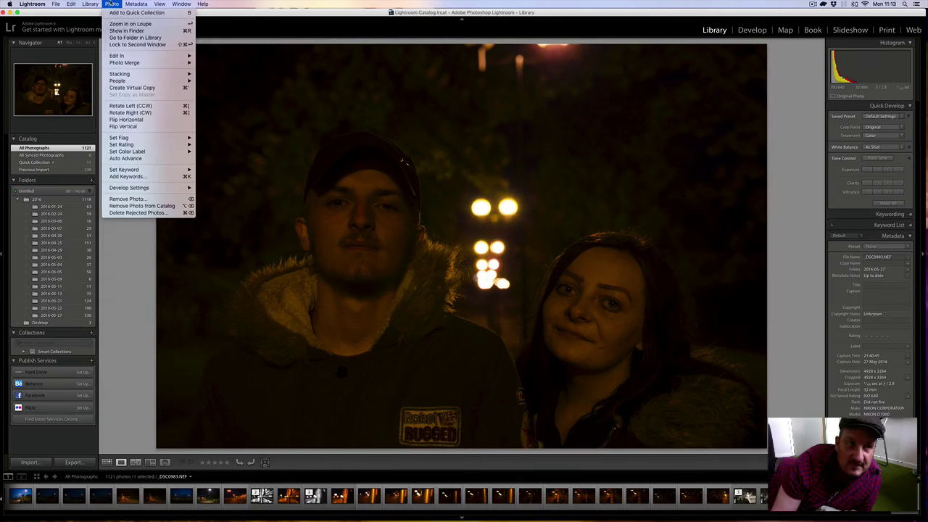
{"action": "mouse_move", "coordinate": [145, 57]}
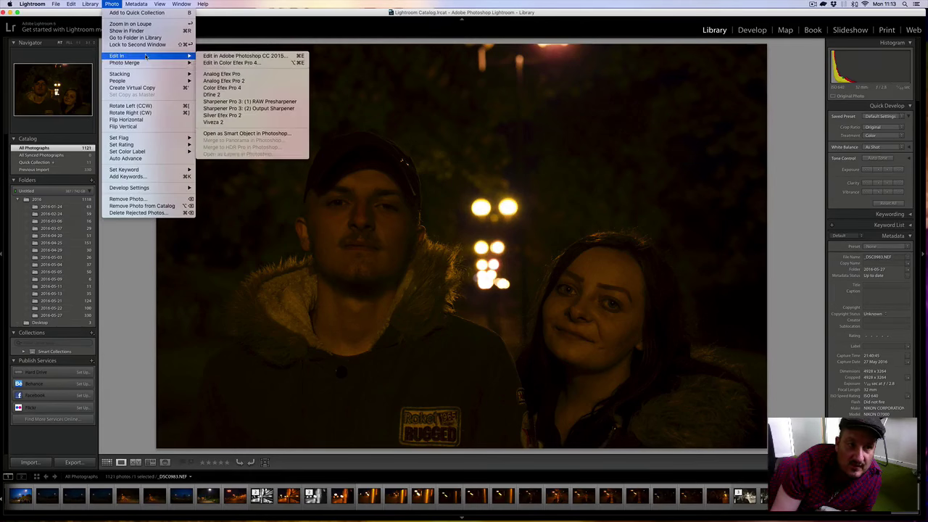
{"action": "left_click", "coordinate": [274, 56]}
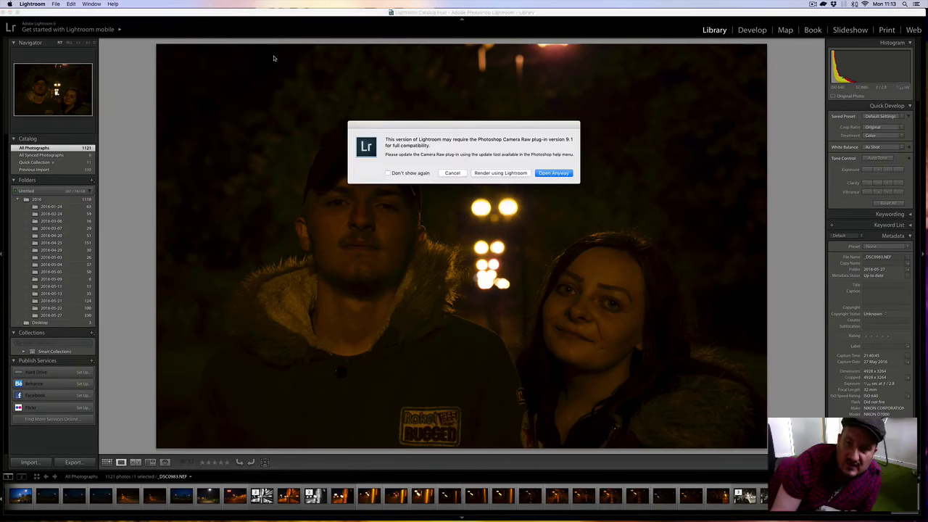
{"action": "left_click", "coordinate": [545, 172]}
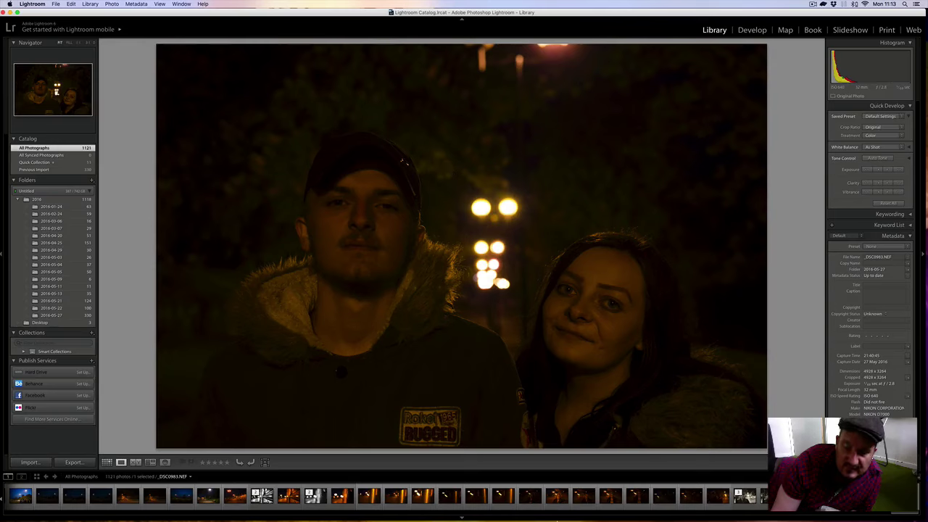
{"action": "mouse_move", "coordinate": [563, 511]}
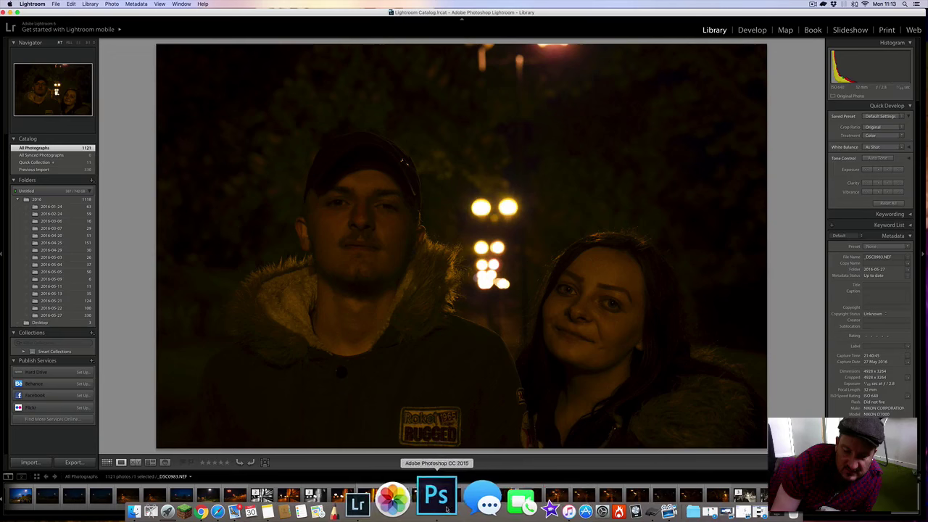
{"action": "left_click", "coordinate": [444, 508]}
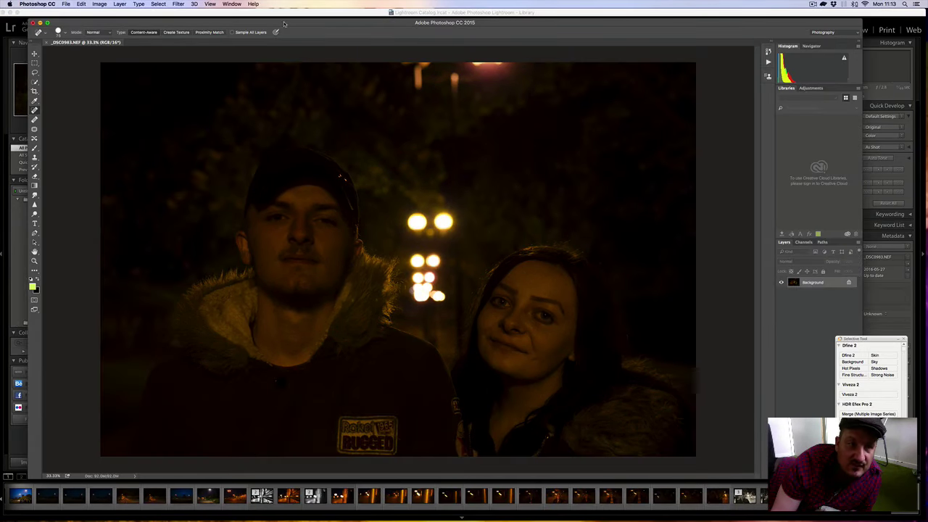
Step: Reposition the Photoshop window to fill the screen and open the couple's portrait in Silver Efex Pro 2
{"action": "left_click_drag", "start_coordinate": [285, 24], "coordinate": [256, 14]}
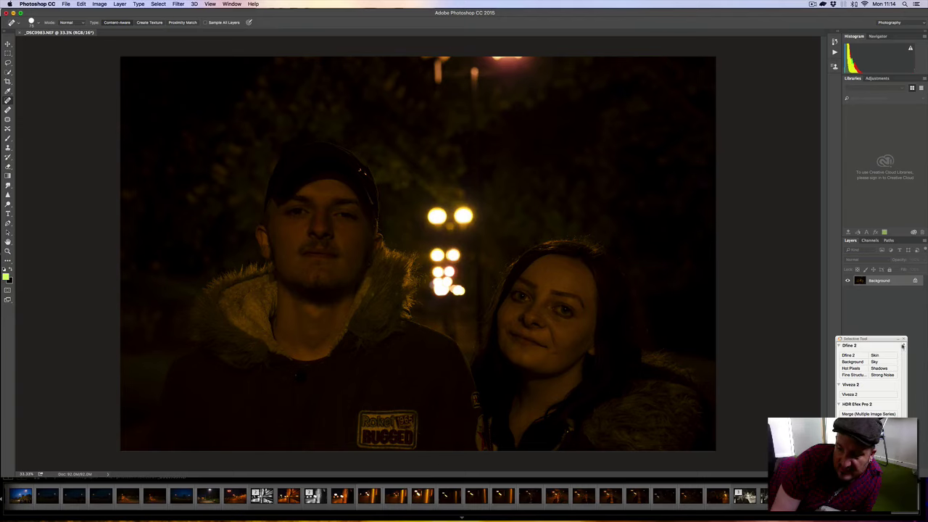
{"action": "left_click_drag", "start_coordinate": [904, 351], "coordinate": [905, 398]}
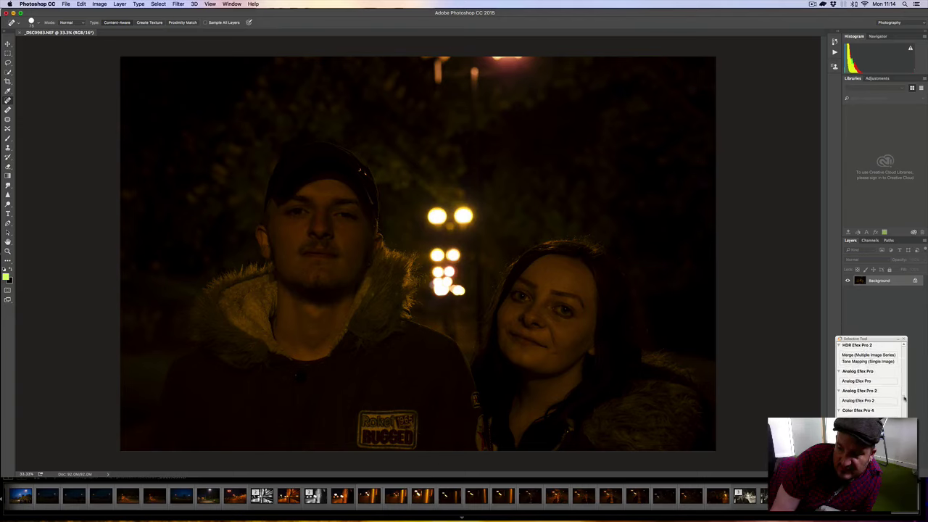
{"action": "scroll", "coordinate": [904, 398], "scroll_direction": "down", "scroll_amount": 3}
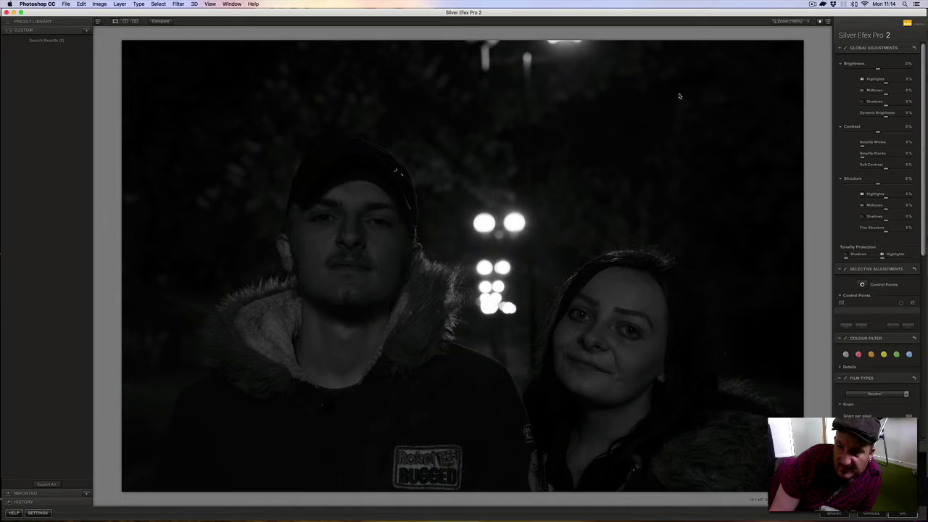
Step: Raise the global Brightness to about 13% and the brightness Midtones to about 60%
{"action": "left_click_drag", "start_coordinate": [879, 71], "coordinate": [881, 70]}
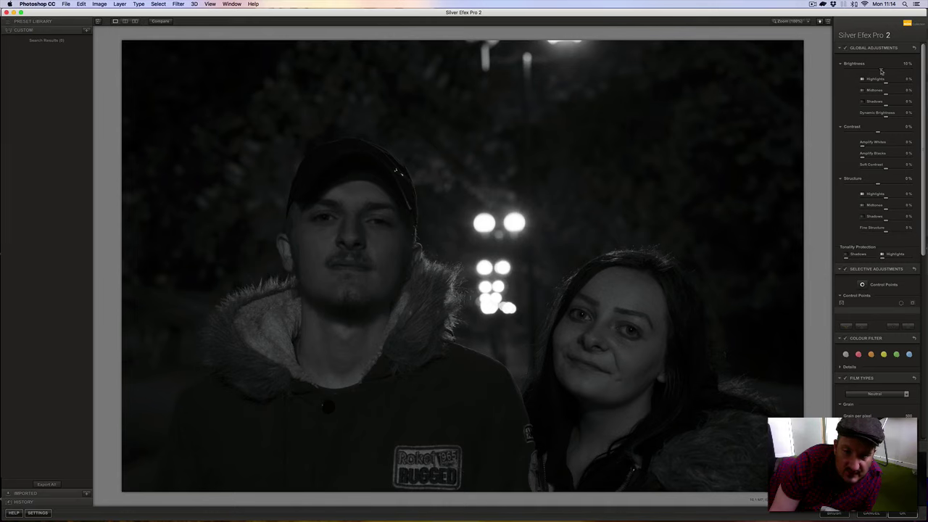
{"action": "left_click_drag", "start_coordinate": [882, 70], "coordinate": [882, 70]}
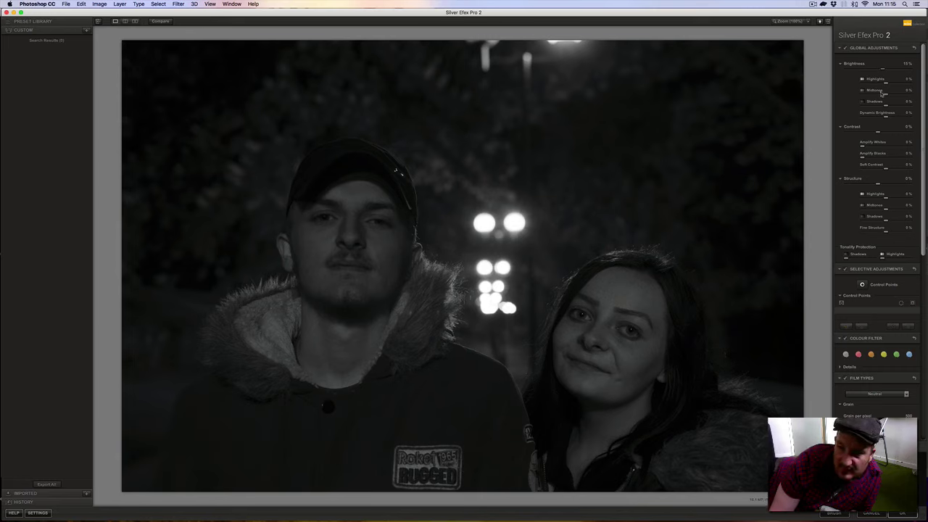
{"action": "left_click_drag", "start_coordinate": [884, 96], "coordinate": [893, 96]}
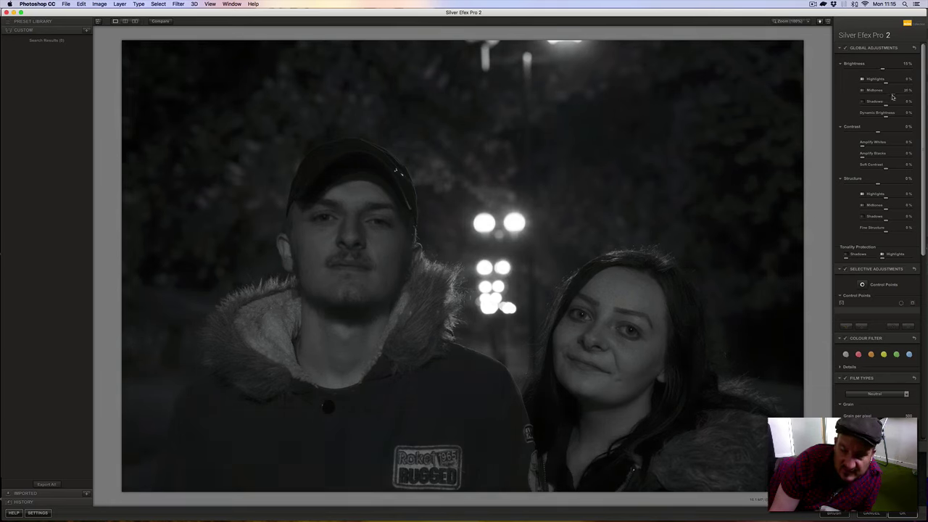
{"action": "mouse_move", "coordinate": [893, 96]}
{"action": "left_mouse_down"}
{"action": "mouse_move", "coordinate": [918, 101]}
{"action": "mouse_move", "coordinate": [903, 100]}
{"action": "left_mouse_up"}
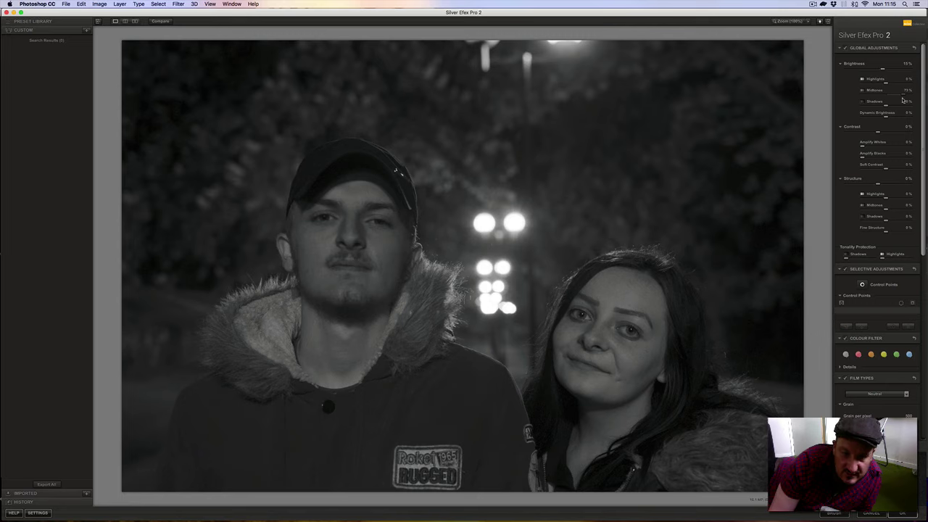
{"action": "left_click_drag", "start_coordinate": [903, 101], "coordinate": [899, 101]}
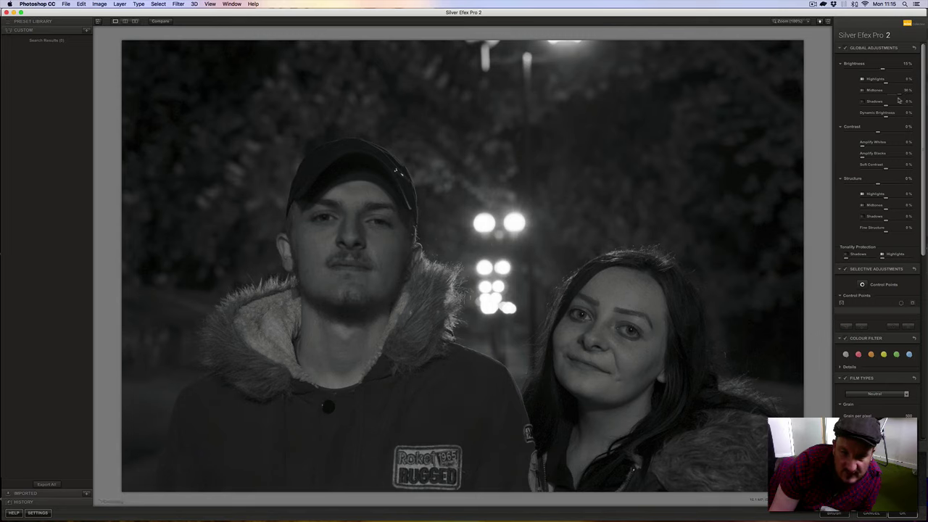
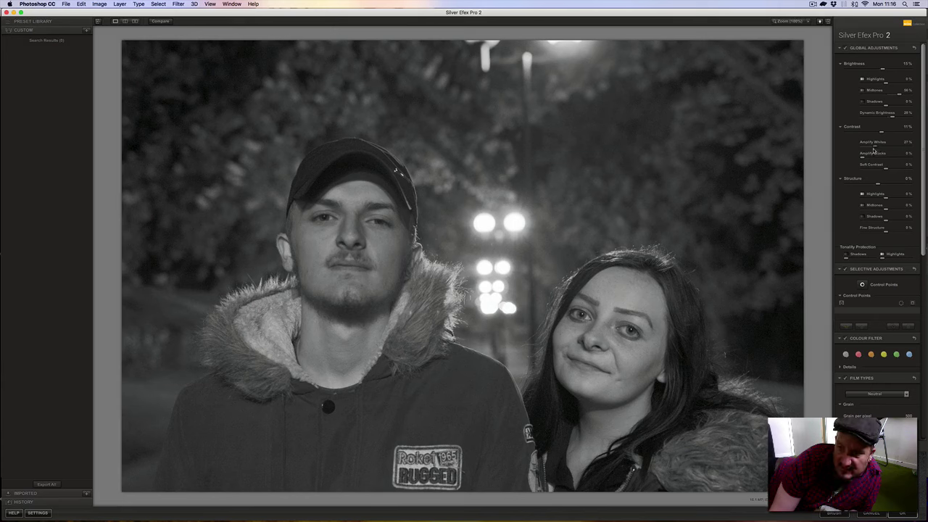
Step: Raise the overall Structure to about 57%, strengthen its Midtones and Shadows, and bring Fine Structure down below zero
{"action": "mouse_move", "coordinate": [864, 159]}
{"action": "left_mouse_down"}
{"action": "mouse_move", "coordinate": [882, 160]}
{"action": "mouse_move", "coordinate": [857, 159]}
{"action": "mouse_move", "coordinate": [865, 156]}
{"action": "left_mouse_up"}
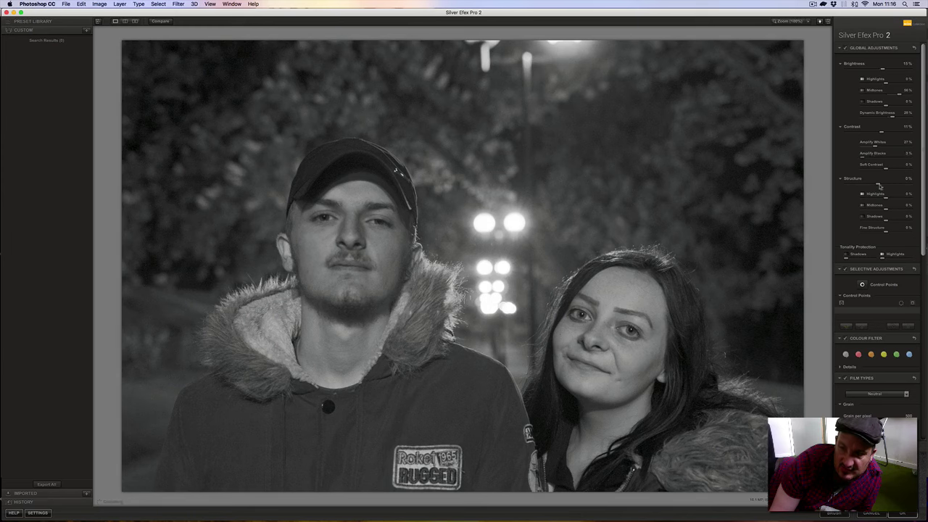
{"action": "left_click_drag", "start_coordinate": [880, 186], "coordinate": [896, 186]}
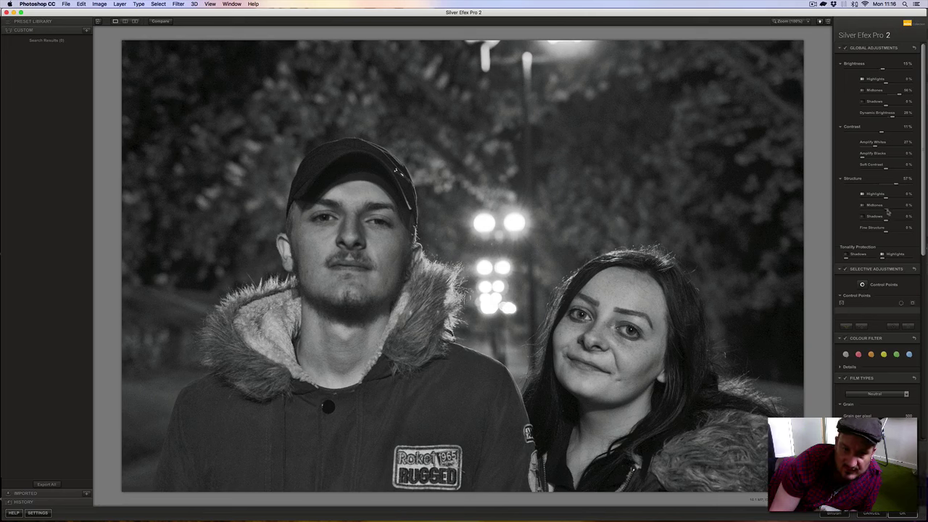
{"action": "left_click_drag", "start_coordinate": [887, 211], "coordinate": [902, 211]}
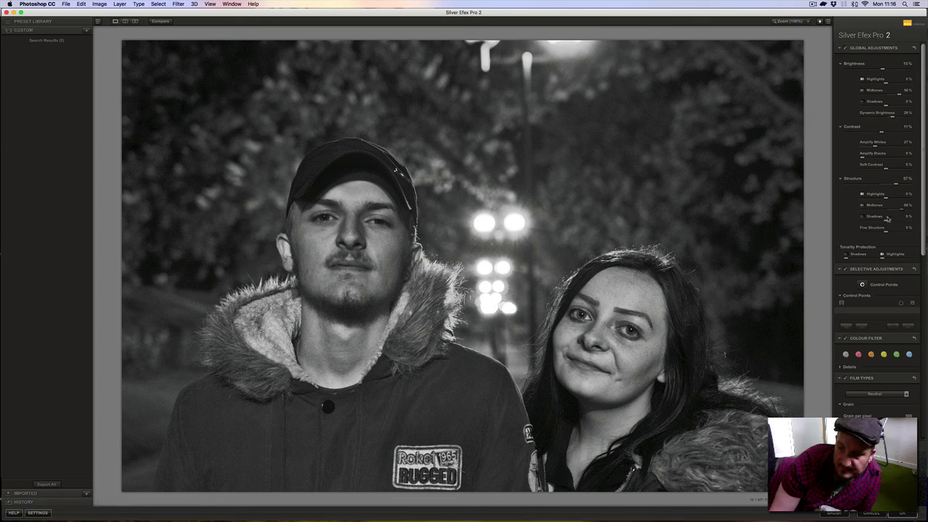
{"action": "left_click_drag", "start_coordinate": [885, 221], "coordinate": [905, 221]}
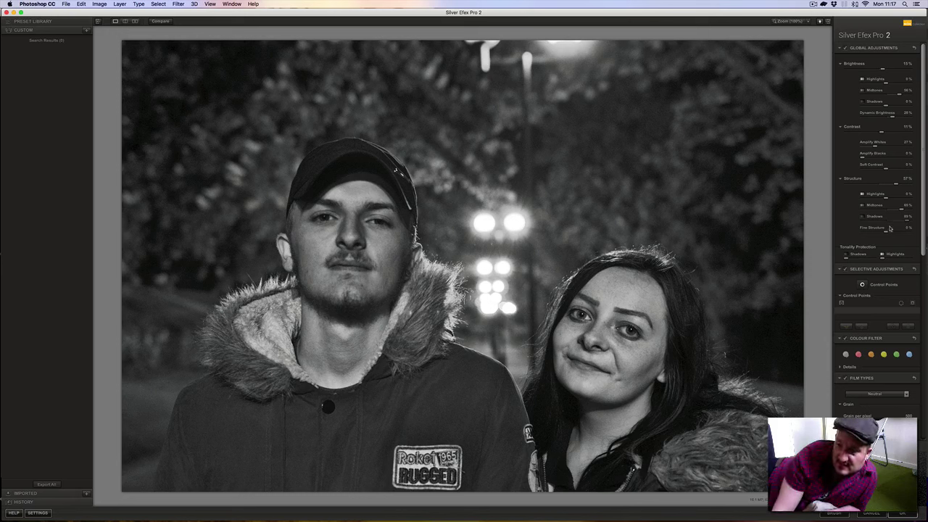
{"action": "mouse_move", "coordinate": [886, 233]}
{"action": "left_mouse_down"}
{"action": "mouse_move", "coordinate": [904, 232]}
{"action": "mouse_move", "coordinate": [874, 234]}
{"action": "left_mouse_up"}
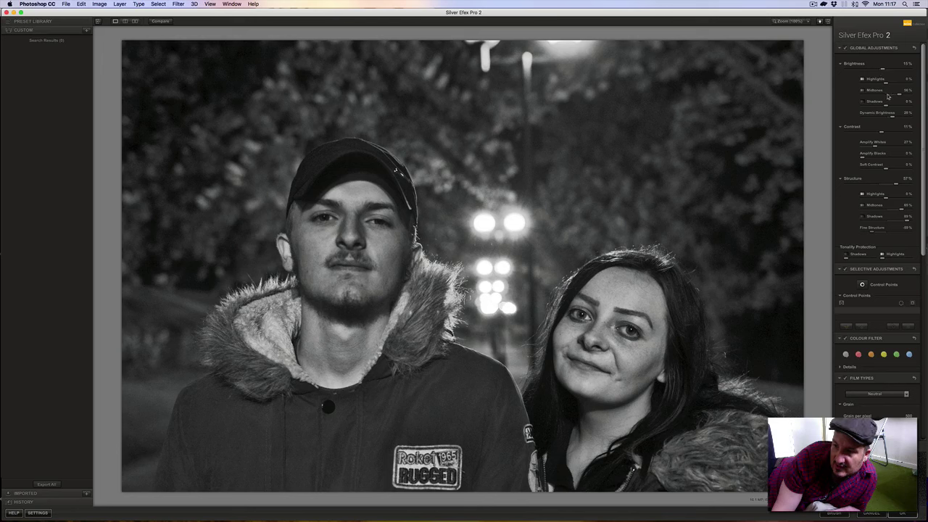
Step: Lower the brightness Shadows to about -10% and raise the overall Structure to about 70%
{"action": "left_click_drag", "start_coordinate": [887, 108], "coordinate": [883, 107]}
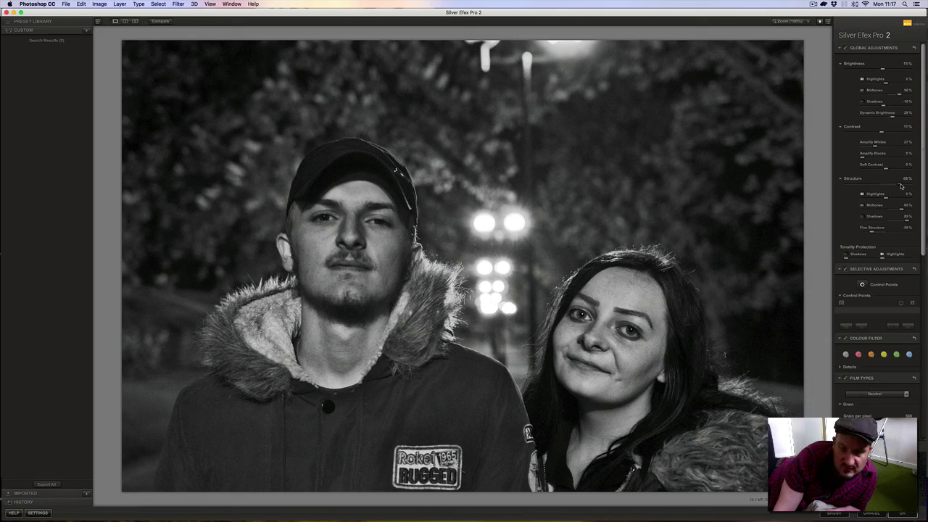
{"action": "left_click_drag", "start_coordinate": [901, 186], "coordinate": [902, 187]}
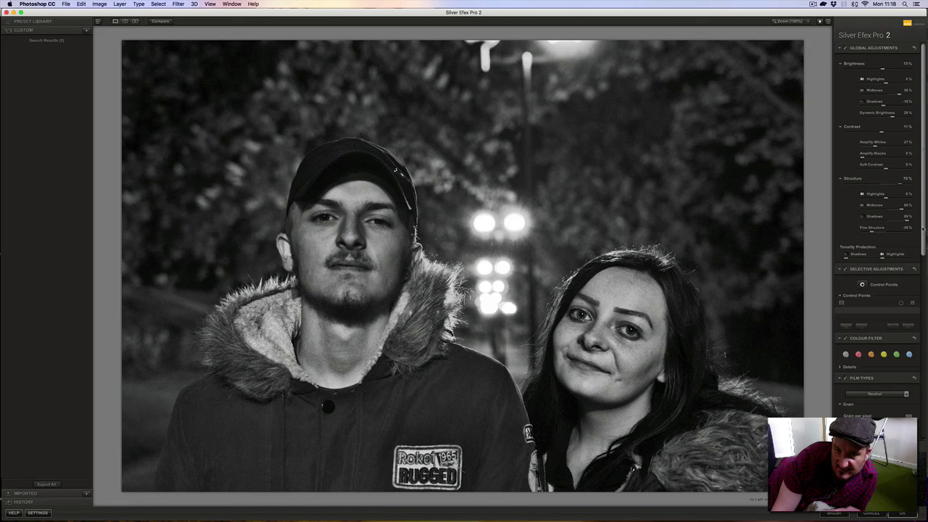
Step: Try the Kodak ISO 32 Panatomic X film type on the portrait
{"action": "left_click_drag", "start_coordinate": [923, 231], "coordinate": [924, 309]}
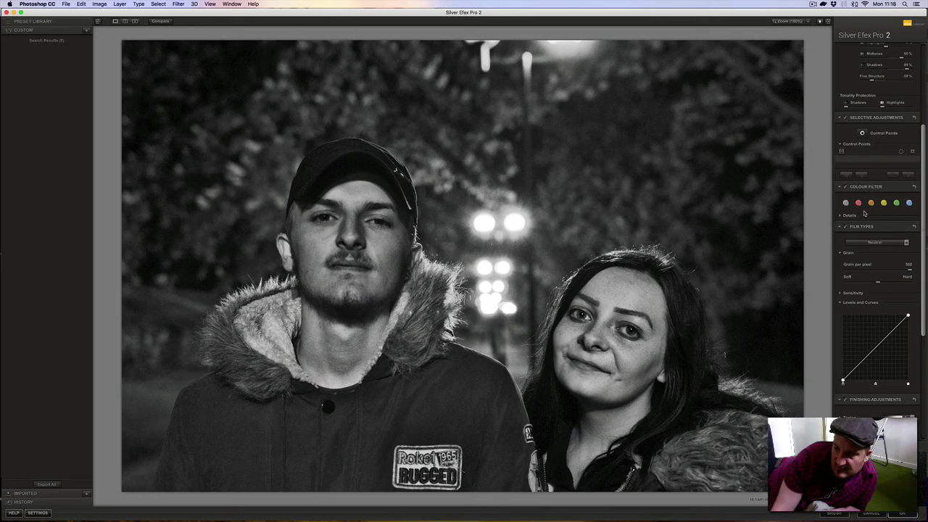
{"action": "left_click", "coordinate": [907, 244]}
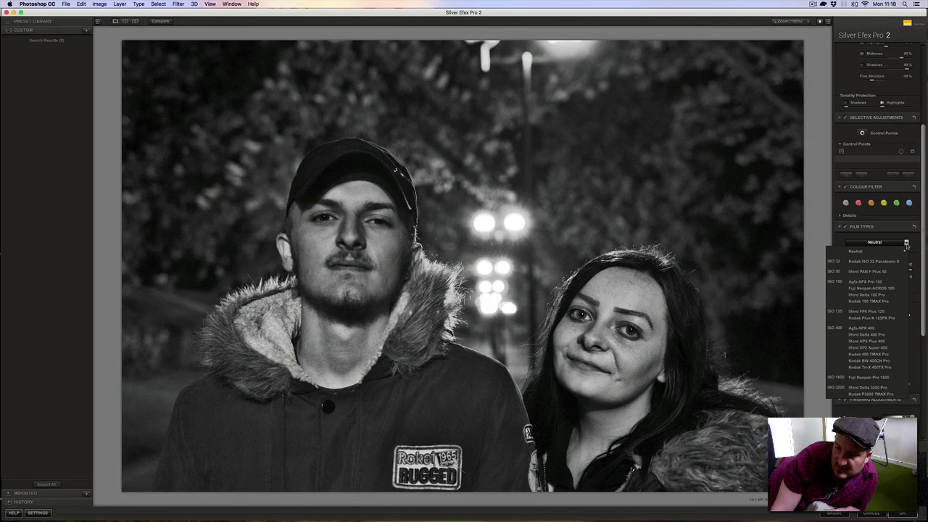
{"action": "left_click", "coordinate": [906, 244]}
{"action": "left_click", "coordinate": [906, 245]}
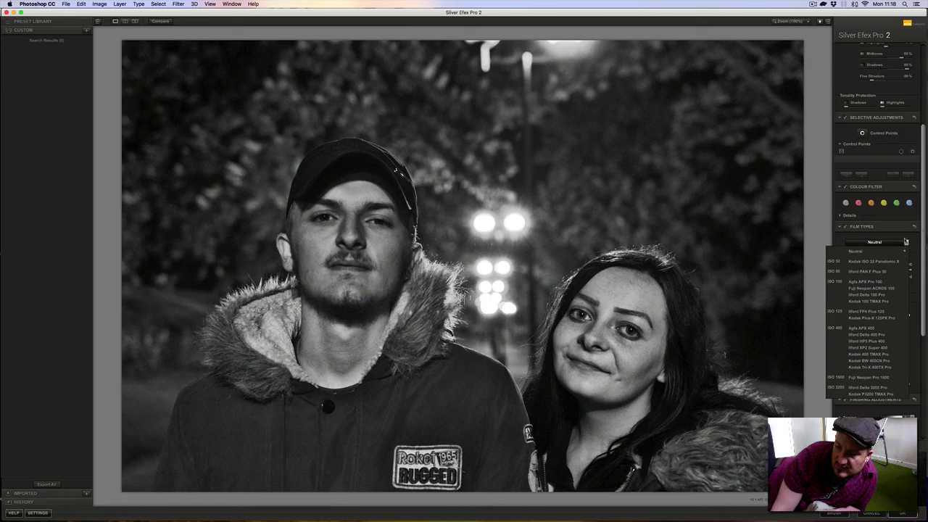
{"action": "left_click", "coordinate": [869, 262]}
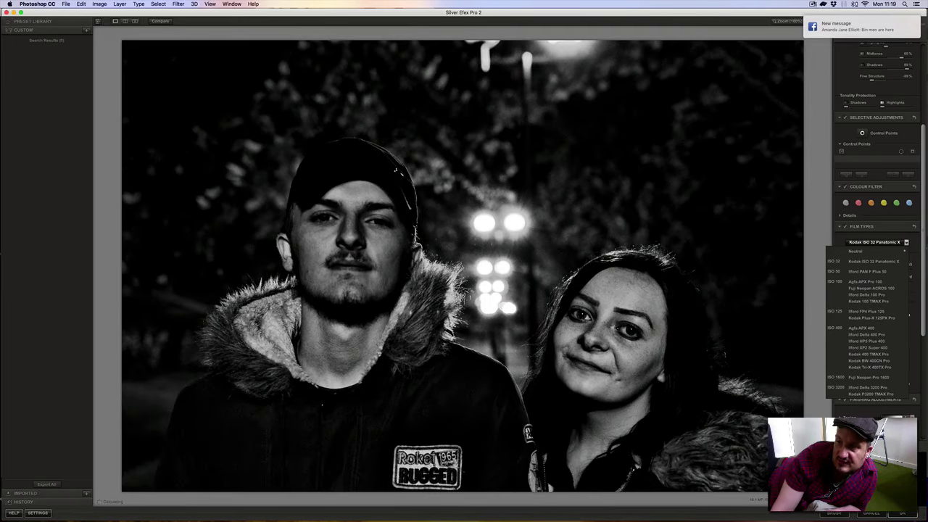
{"action": "left_click", "coordinate": [813, 3]}
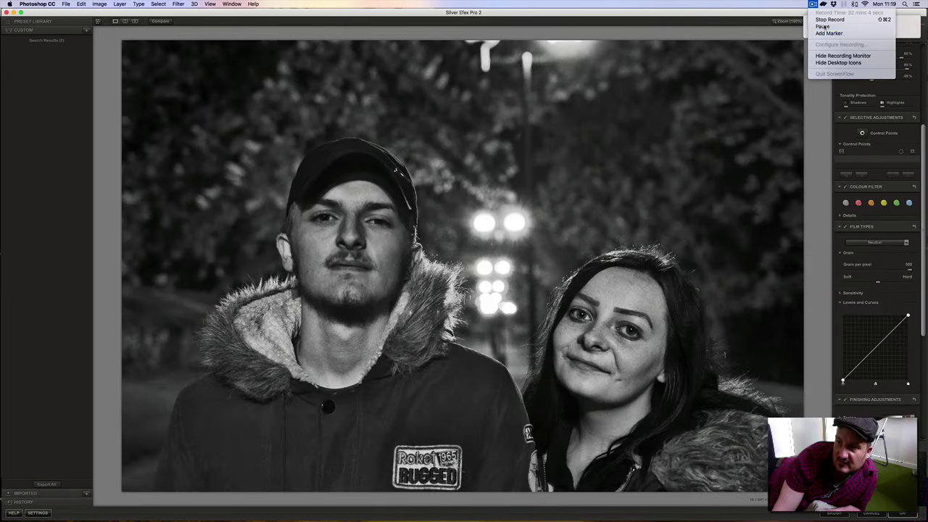
{"action": "left_click", "coordinate": [824, 27]}
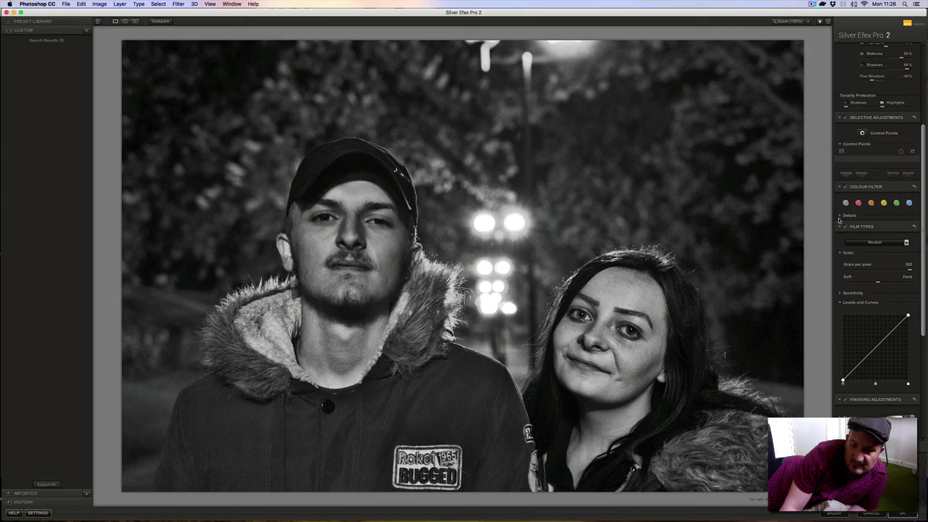
Step: Apply the Ilford Delta 100 Pro film type and lift the shadow and upper midtone points of its tone curve slightly
{"action": "left_click", "coordinate": [907, 243]}
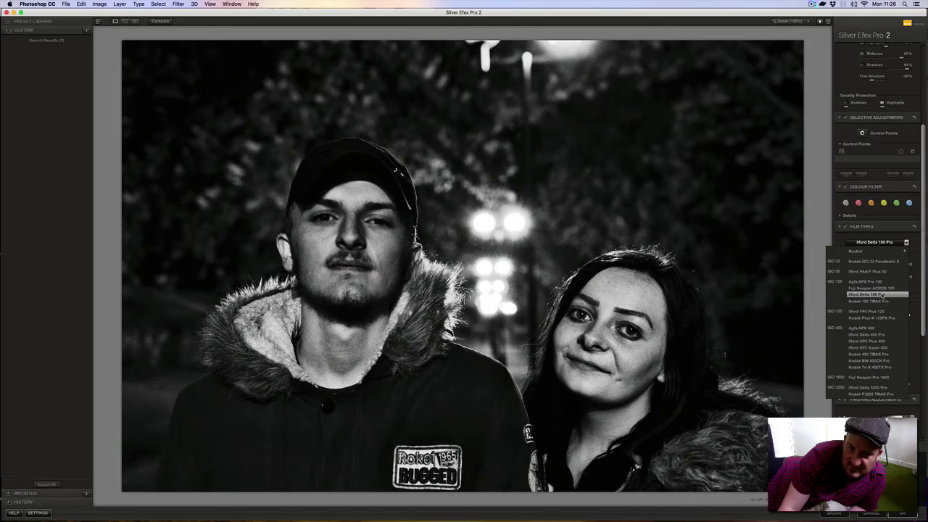
{"action": "left_click", "coordinate": [882, 295]}
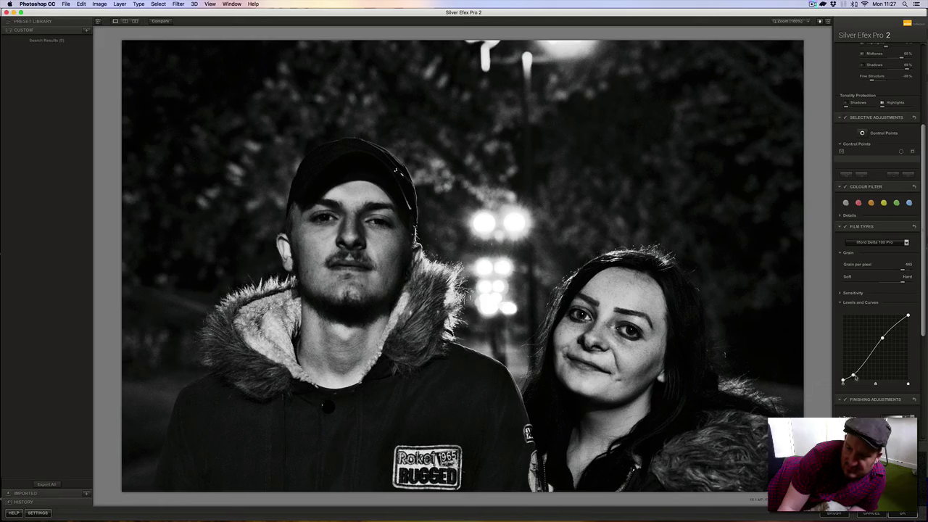
{"action": "left_click_drag", "start_coordinate": [854, 376], "coordinate": [853, 375]}
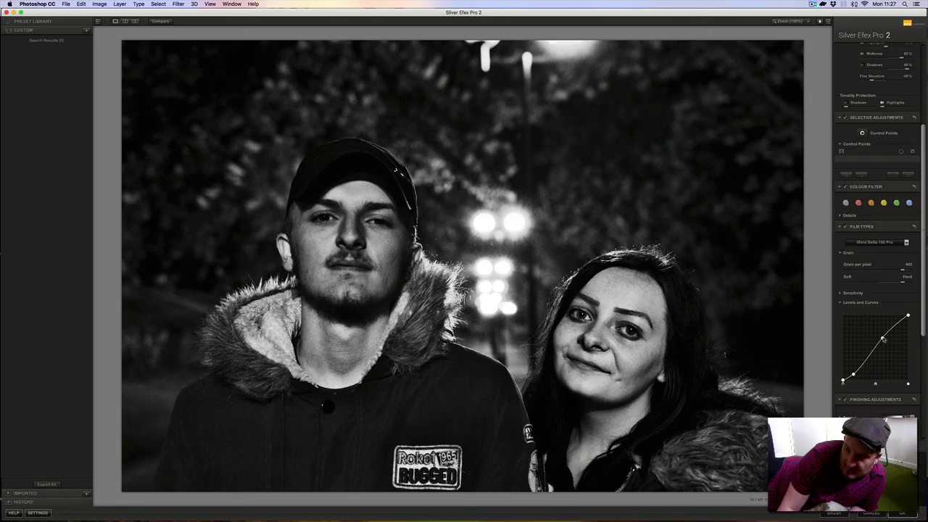
{"action": "left_click_drag", "start_coordinate": [883, 339], "coordinate": [879, 336]}
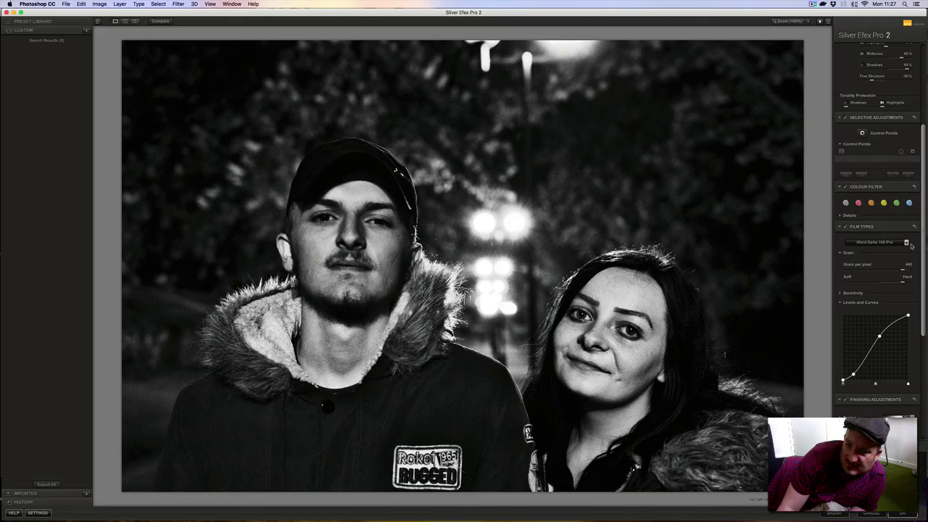
Step: Try toning the portrait with Coffee presets 13 and 15, followed by toning preset 21
{"action": "left_click_drag", "start_coordinate": [923, 237], "coordinate": [914, 319]}
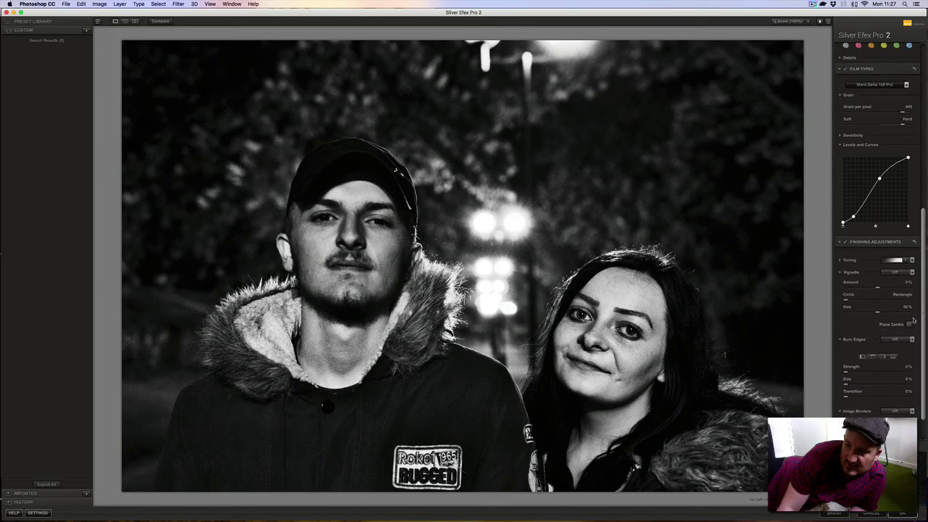
{"action": "left_click", "coordinate": [913, 260]}
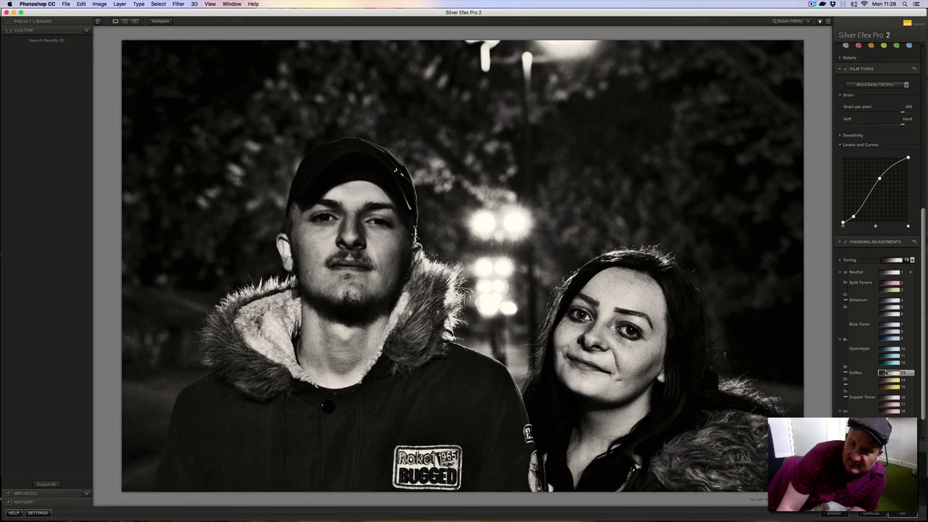
{"action": "left_click", "coordinate": [886, 373]}
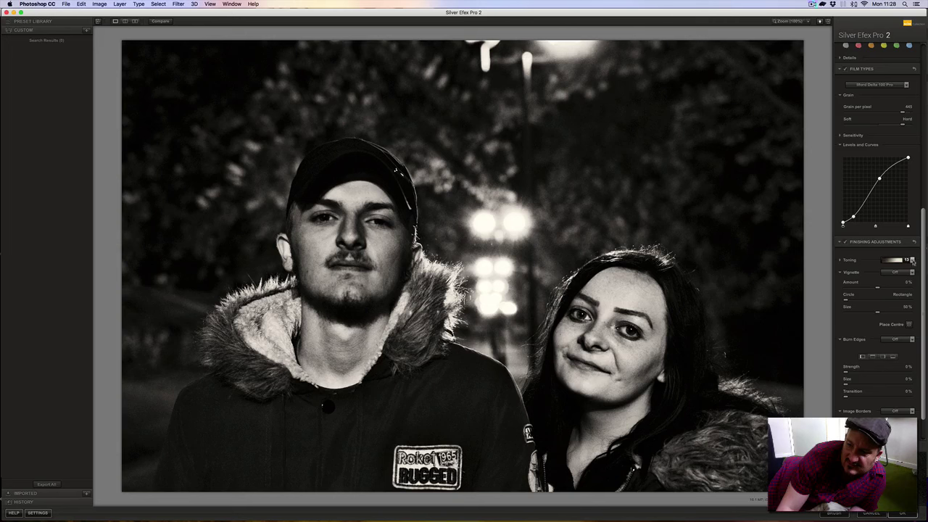
{"action": "left_click", "coordinate": [913, 261]}
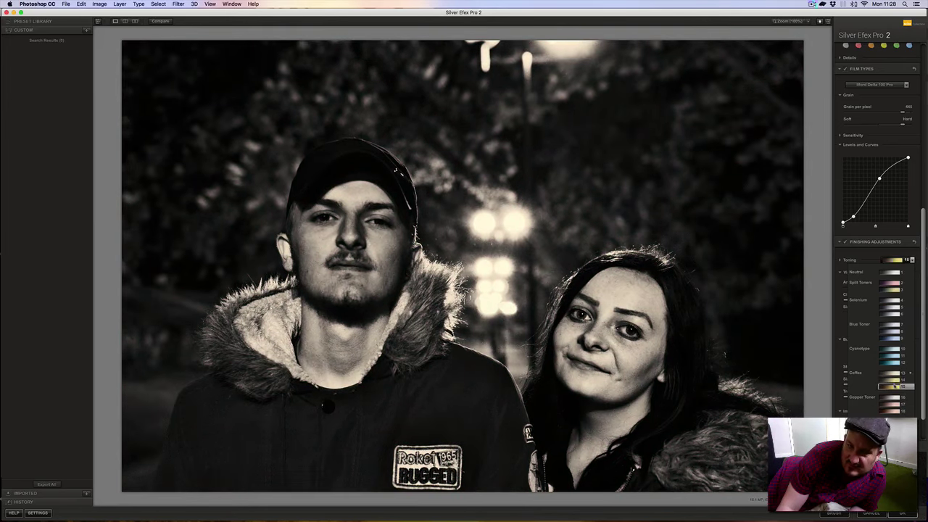
{"action": "left_click", "coordinate": [895, 386]}
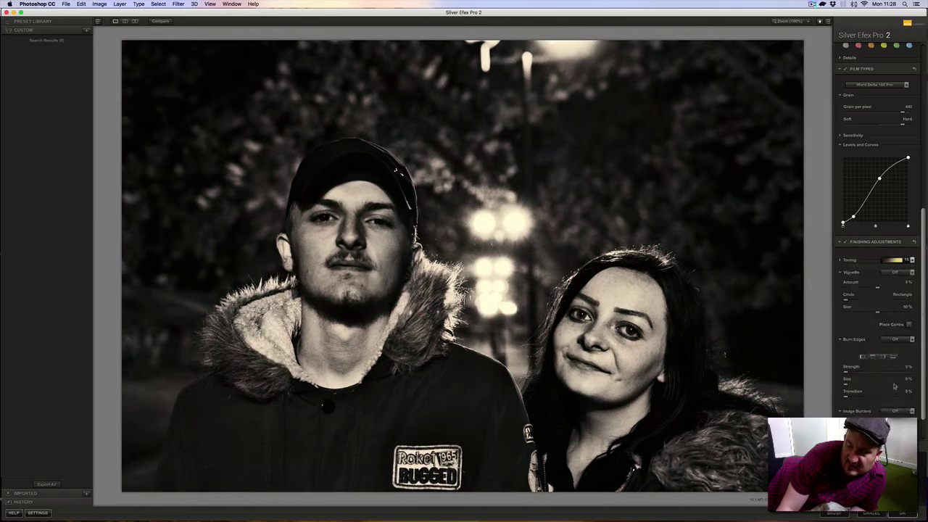
{"action": "left_click", "coordinate": [912, 260]}
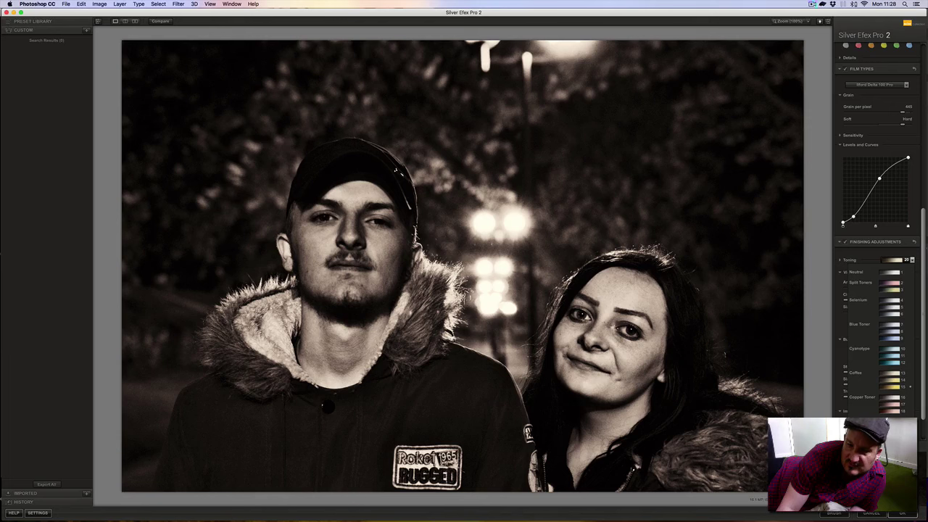
{"action": "key", "text": "Return"}
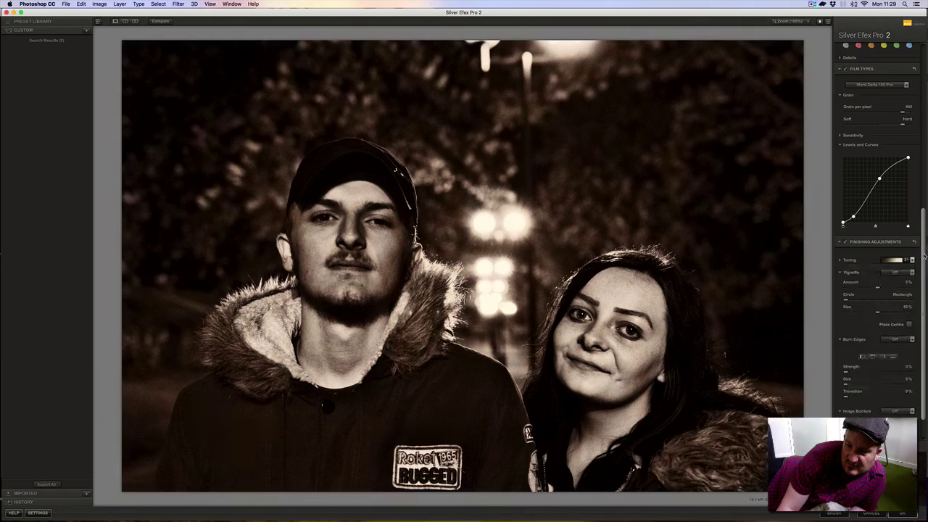
Step: Compare more toning presets on the portrait, including 22 and 24, and settle on Sepia preset 20
{"action": "left_click", "coordinate": [913, 260]}
{"action": "key", "text": "Down"}
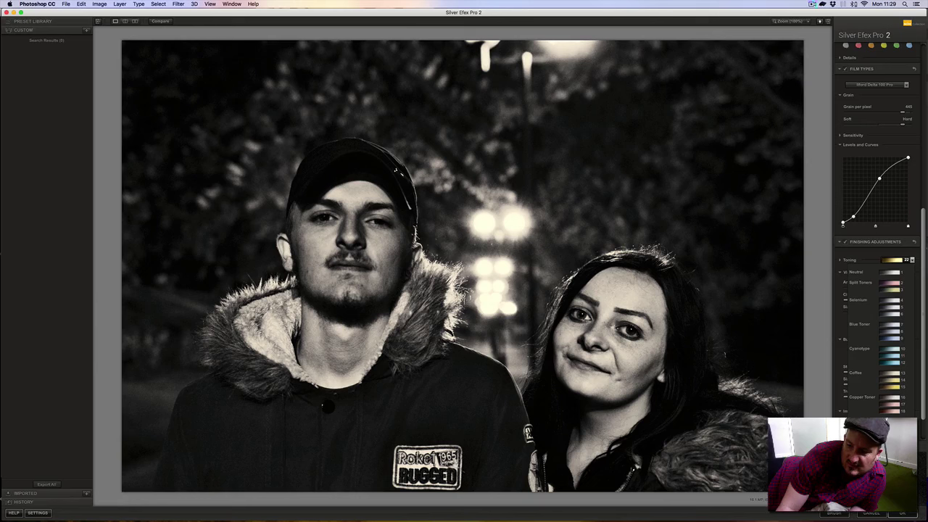
{"action": "key", "text": "Down"}
{"action": "key", "text": "Up"}
{"action": "key", "text": "Up"}
{"action": "key", "text": "Up"}
{"action": "key", "text": "Up"}
{"action": "key", "text": "Up"}
{"action": "key", "text": "Up"}
{"action": "key", "text": "Up"}
{"action": "key", "text": "Up"}
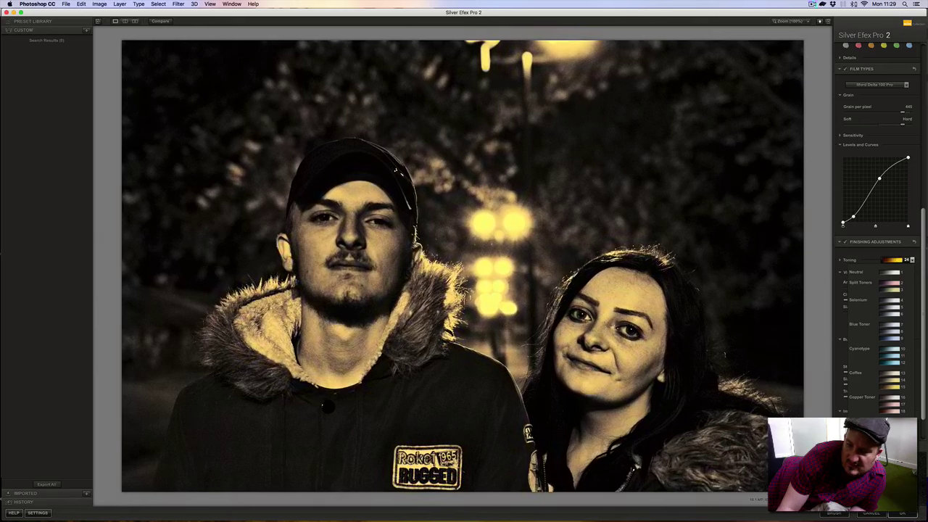
{"action": "key", "text": "Down"}
{"action": "key", "text": "Down"}
{"action": "key", "text": "Down"}
{"action": "key", "text": "Down"}
{"action": "key", "text": "Down"}
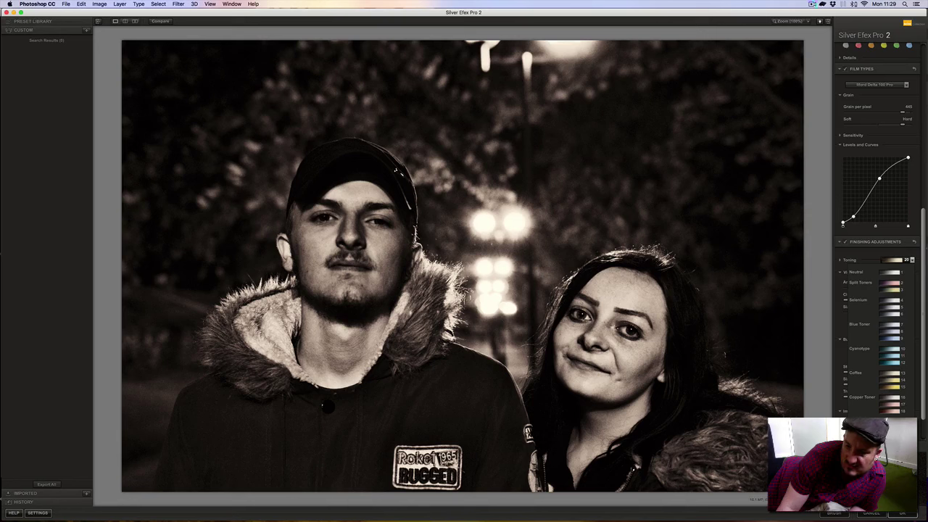
{"action": "key", "text": "Down"}
{"action": "key", "text": "Return"}
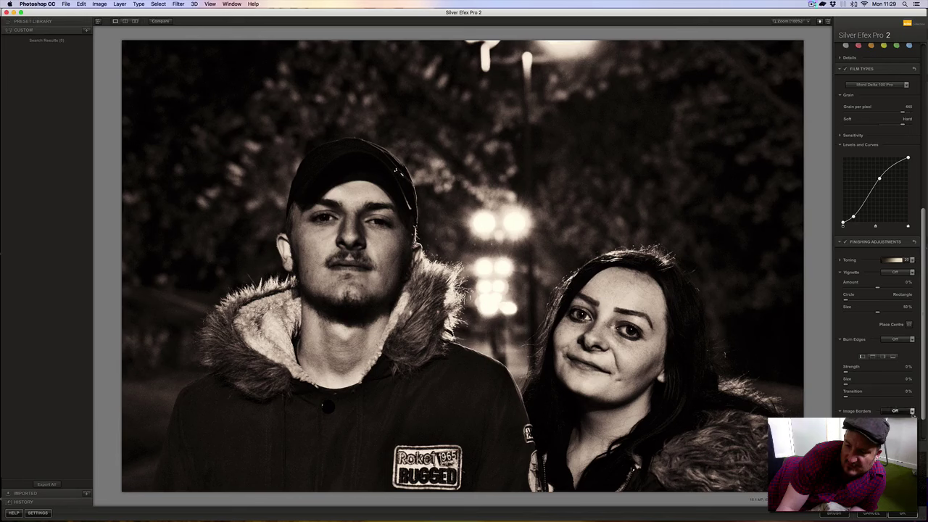
Step: Preview several image borders around the portrait and apply Type 11
{"action": "left_click", "coordinate": [899, 411]}
{"action": "key", "text": "Up"}
{"action": "key", "text": "Up"}
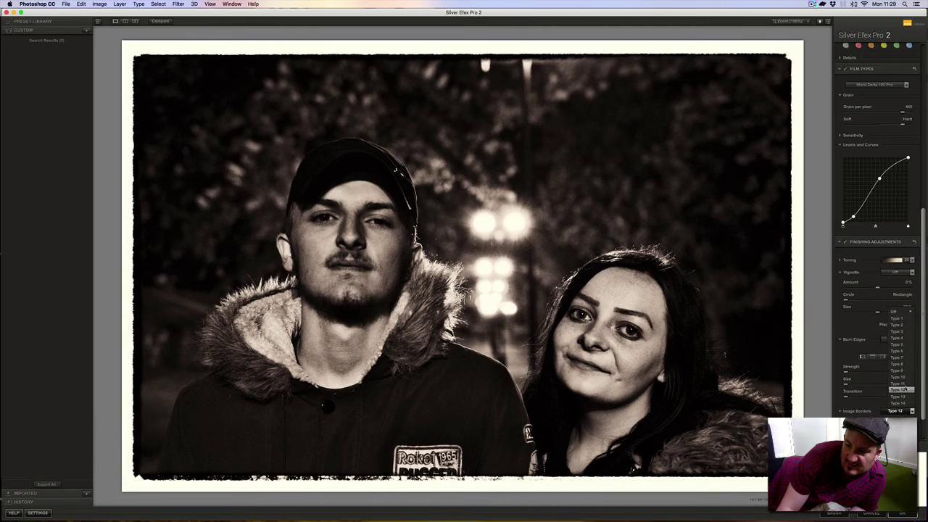
{"action": "key", "text": "Up"}
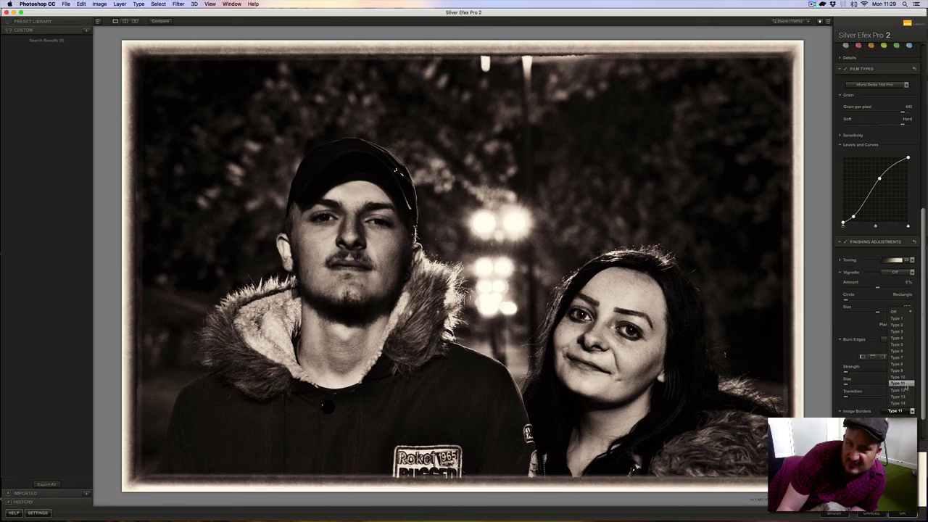
{"action": "left_click", "coordinate": [905, 384]}
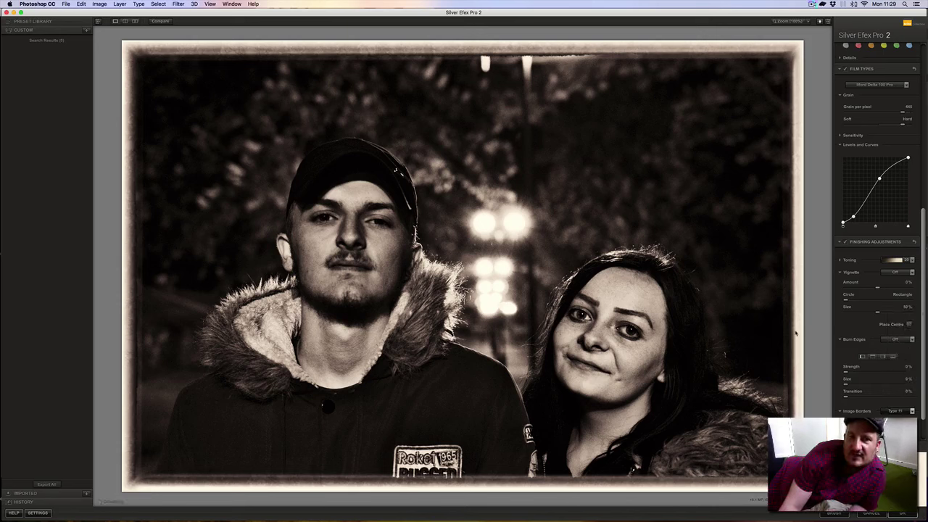
Step: Return the portrait's toning to Neutral preset 1
{"action": "left_click", "coordinate": [913, 261]}
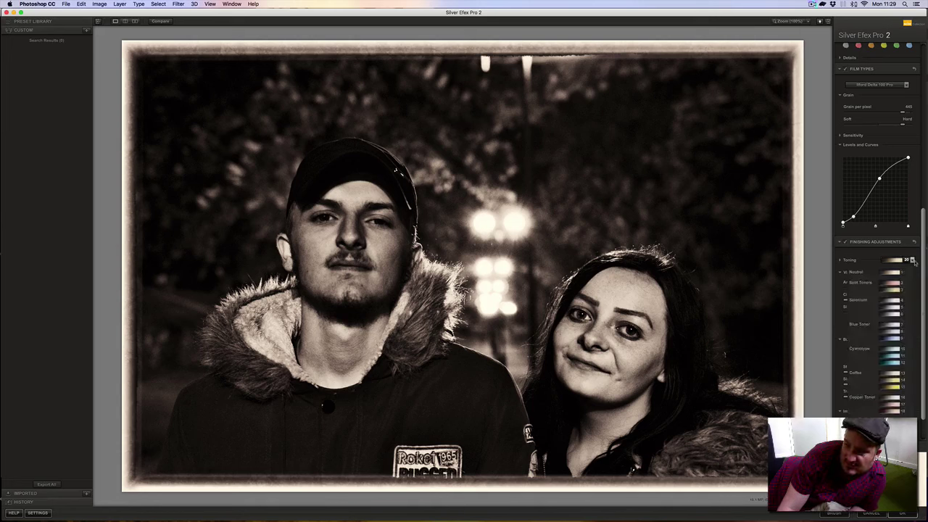
{"action": "left_click", "coordinate": [921, 280]}
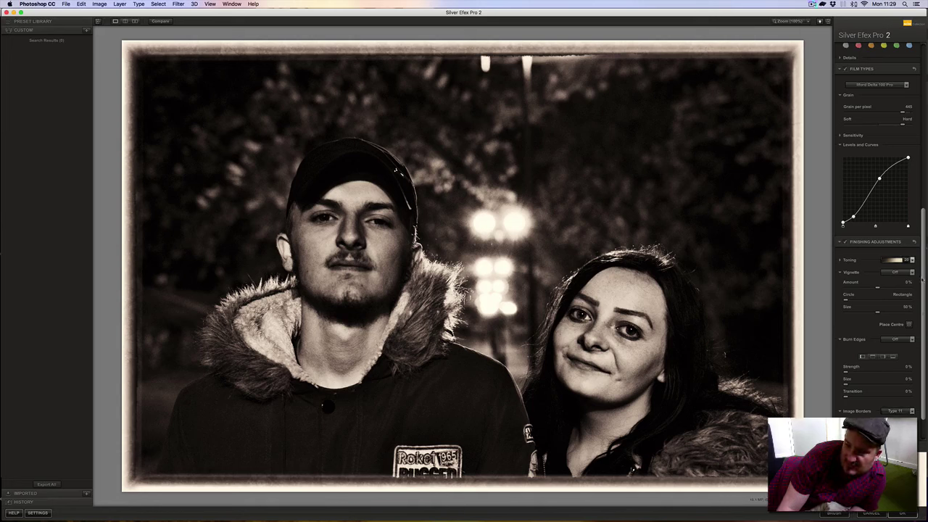
{"action": "scroll", "coordinate": [923, 284], "scroll_direction": "down", "scroll_amount": 1}
{"action": "left_click", "coordinate": [913, 245]}
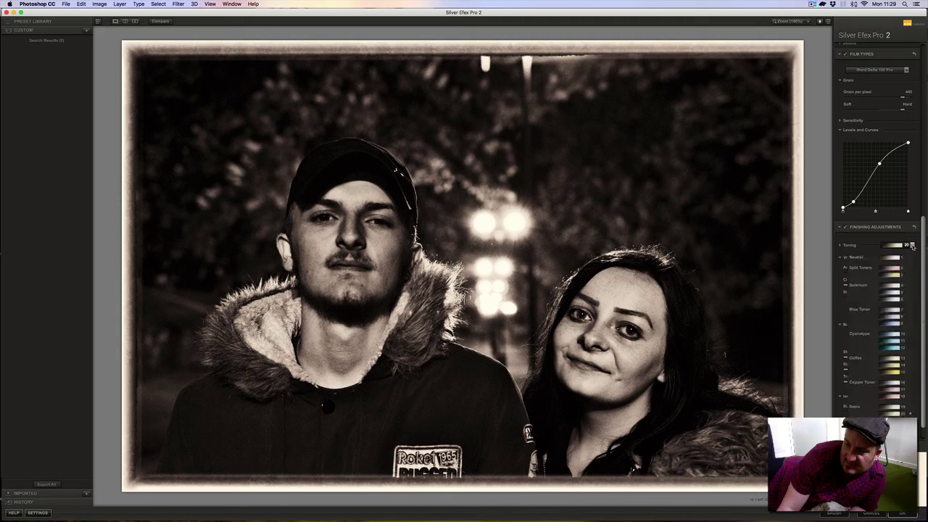
{"action": "left_click", "coordinate": [894, 257]}
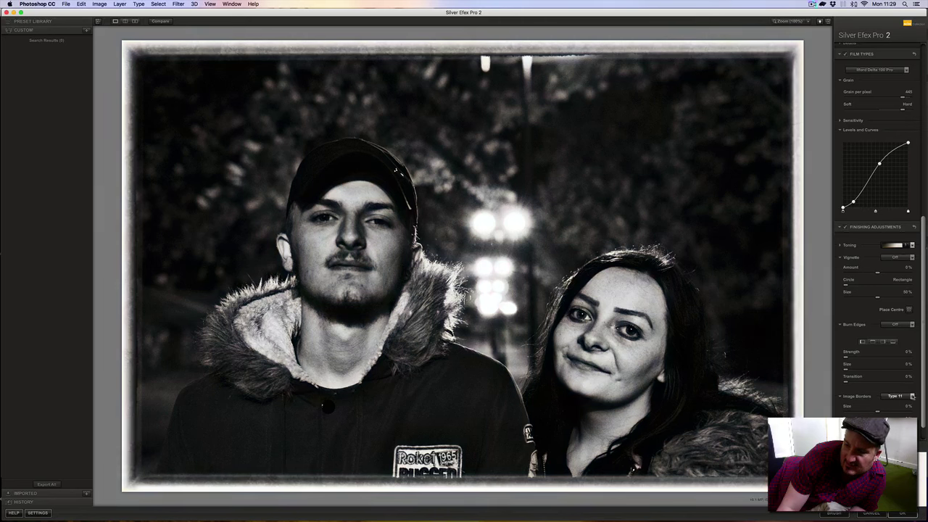
Step: Turn the image border off
{"action": "left_click", "coordinate": [913, 396]}
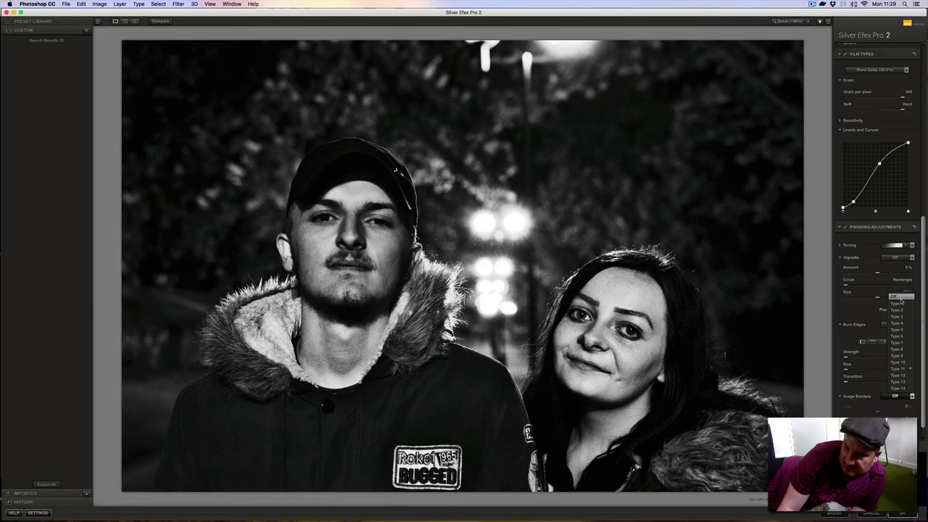
{"action": "left_click", "coordinate": [901, 298]}
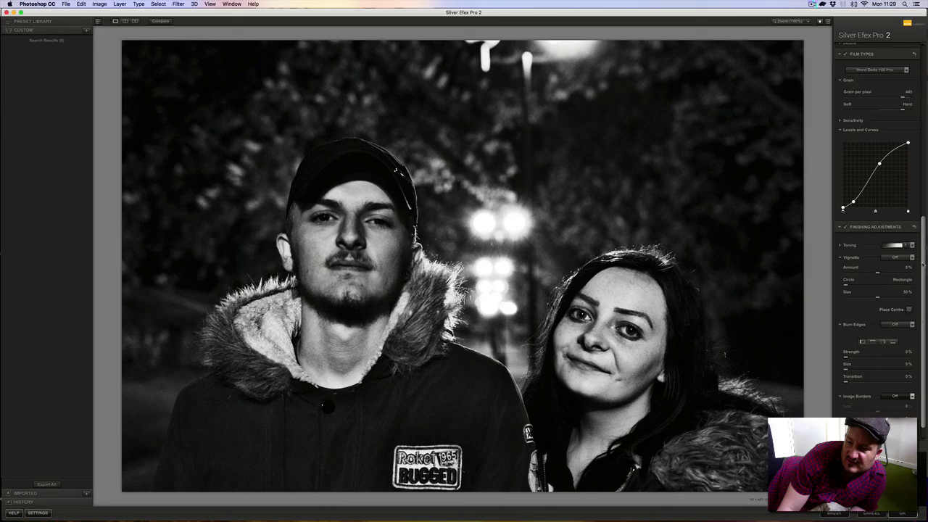
{"action": "scroll", "coordinate": [923, 267], "scroll_direction": "down", "scroll_amount": 1}
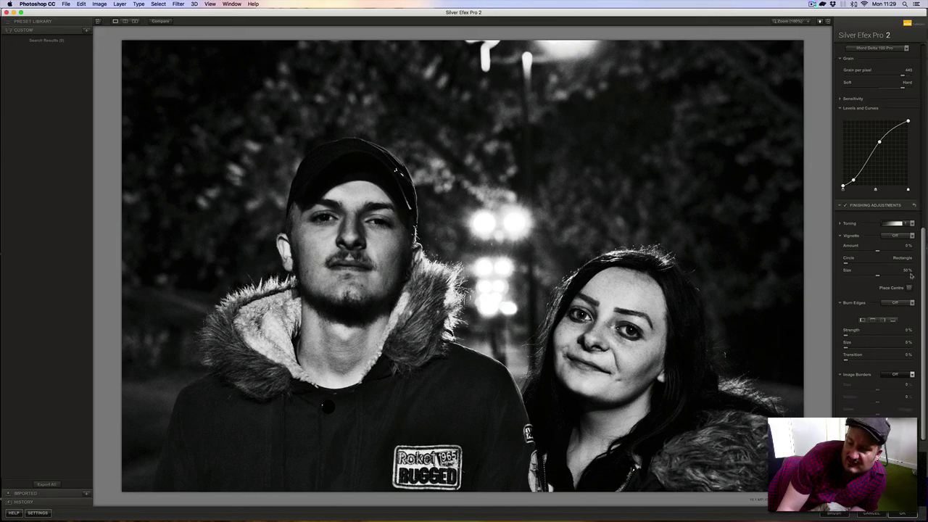
{"action": "scroll", "coordinate": [877, 268], "scroll_direction": "up", "scroll_amount": 1}
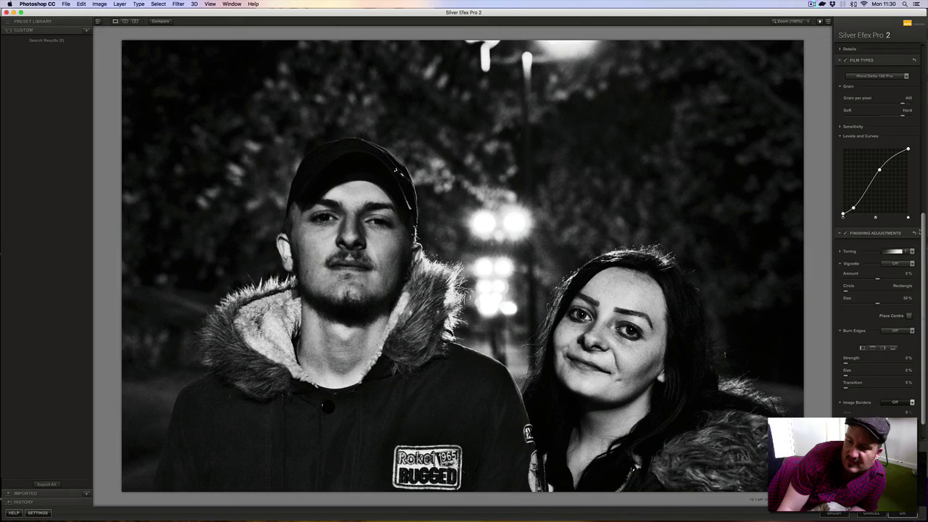
Step: Apply the Silver Efex Pro 2 black-and-white conversion to the portrait photo
{"action": "scroll", "coordinate": [924, 239], "scroll_direction": "up", "scroll_amount": 10}
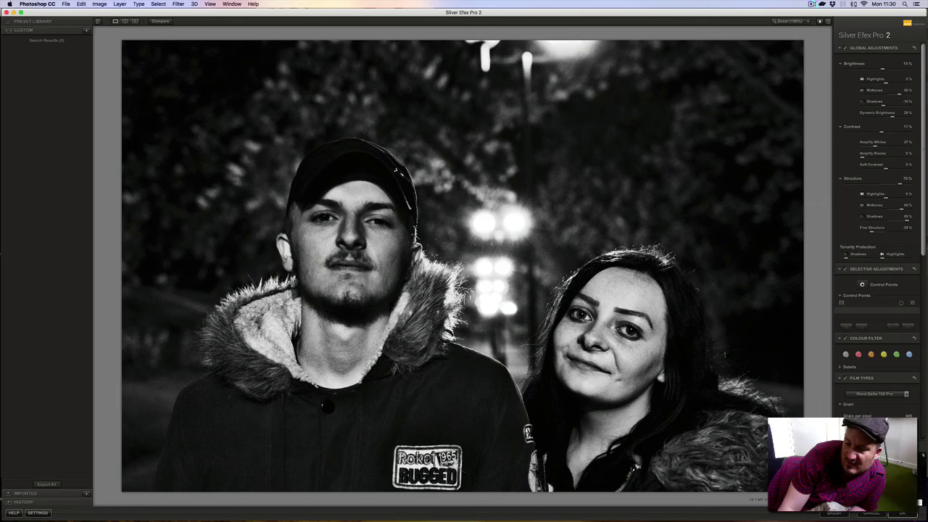
{"action": "left_click", "coordinate": [898, 514]}
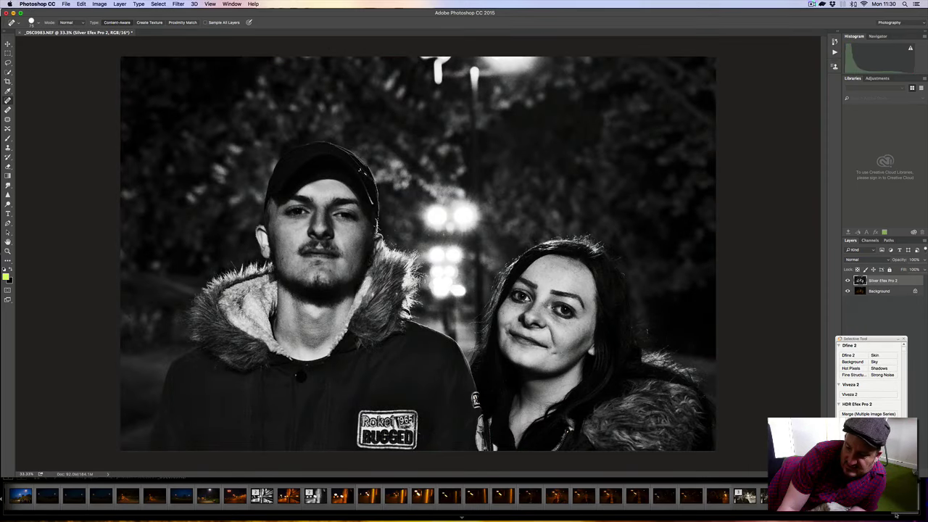
{"action": "key", "text": "super+Tab"}
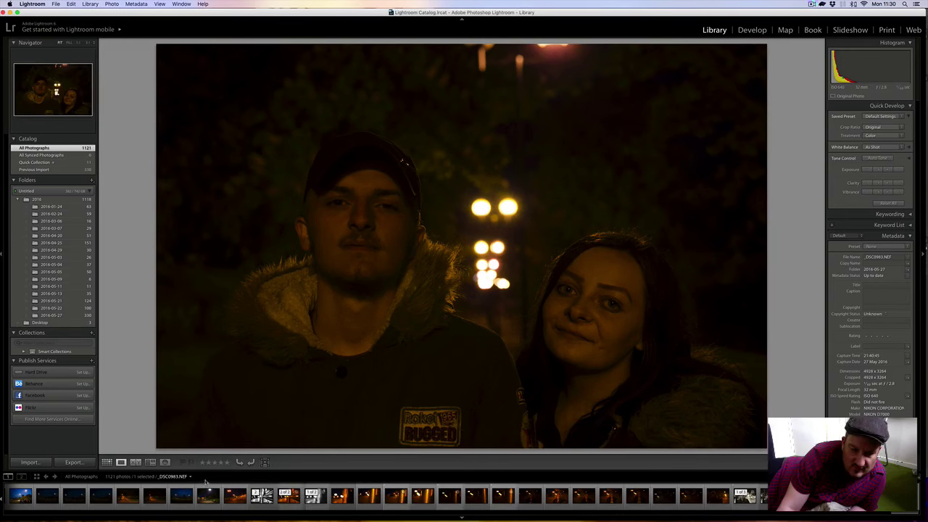
{"action": "left_click", "coordinate": [192, 479]}
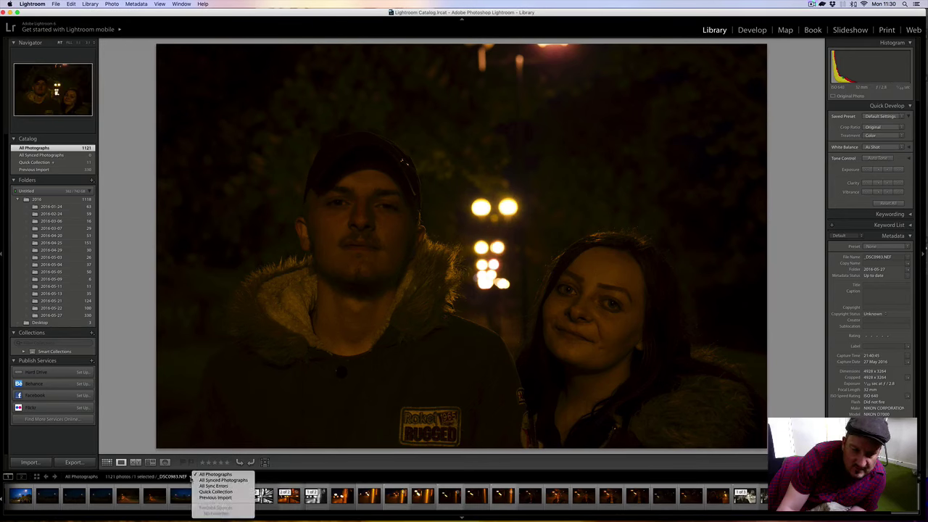
{"action": "left_click", "coordinate": [131, 10]}
{"action": "mouse_move", "coordinate": [667, 519]}
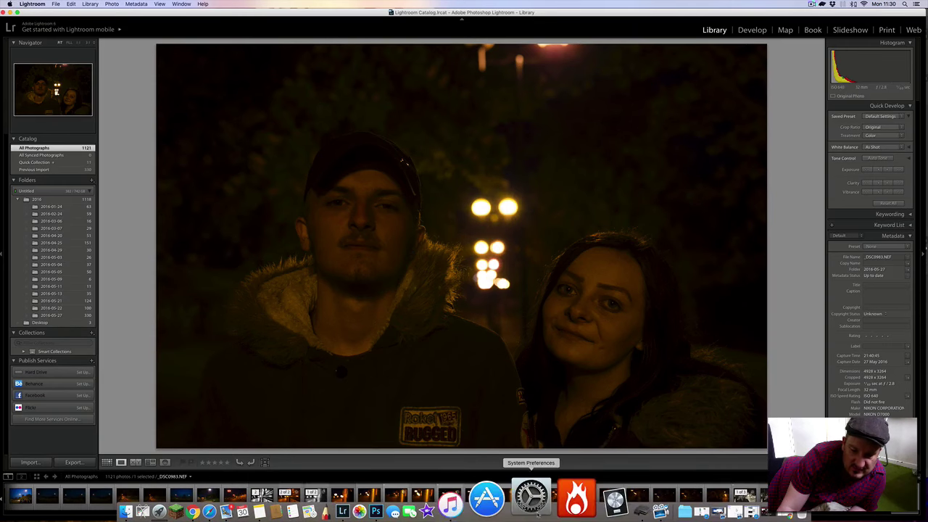
{"action": "left_click", "coordinate": [429, 499]}
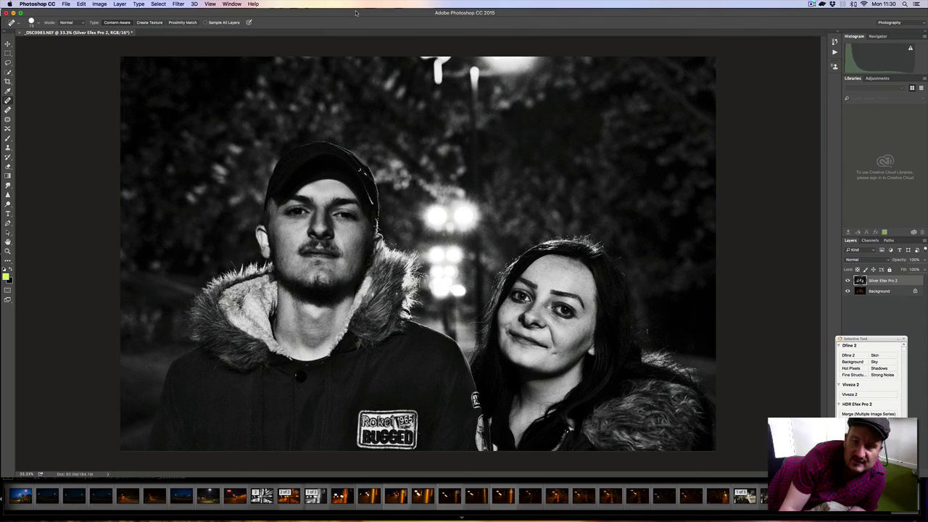
Step: Display the document's history and step the photo back to its Open state
{"action": "left_click", "coordinate": [210, 5]}
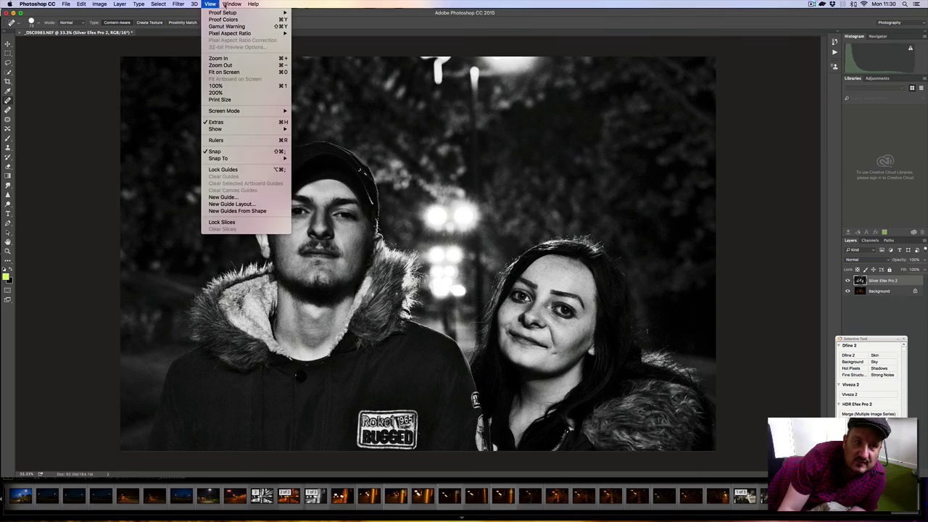
{"action": "mouse_move", "coordinate": [232, 4]}
{"action": "left_click", "coordinate": [269, 151]}
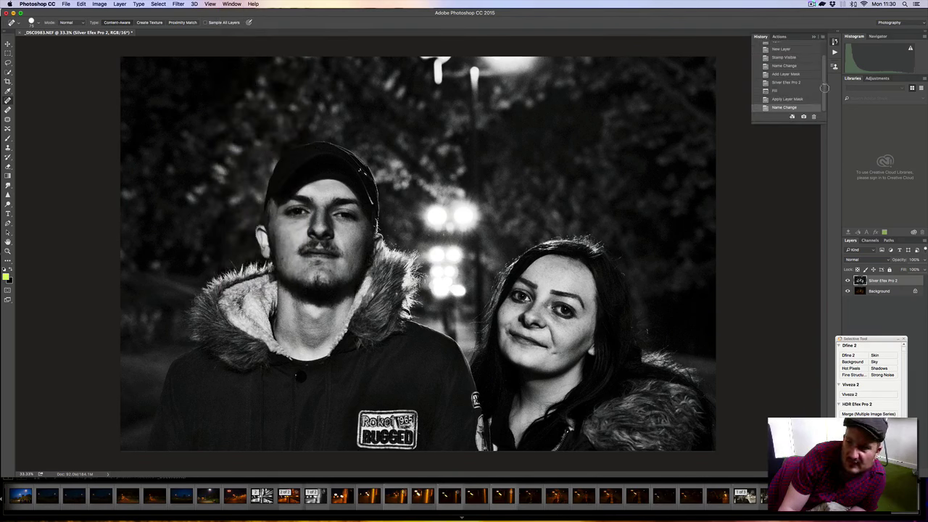
{"action": "scroll", "coordinate": [825, 72], "scroll_direction": "up", "scroll_amount": 2}
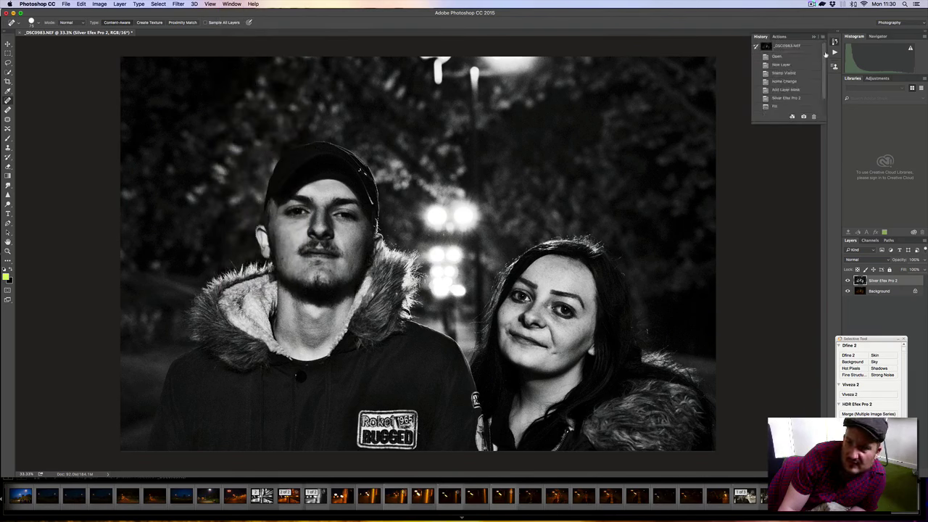
{"action": "left_click", "coordinate": [777, 57]}
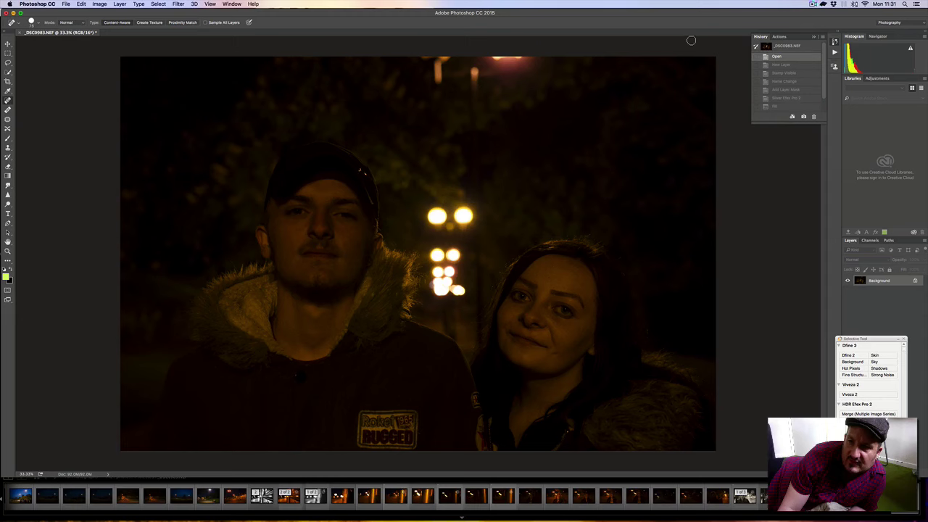
Step: Restore the final Name Change history state and save a snapshot of the black-and-white version
{"action": "left_click_drag", "start_coordinate": [823, 58], "coordinate": [818, 108]}
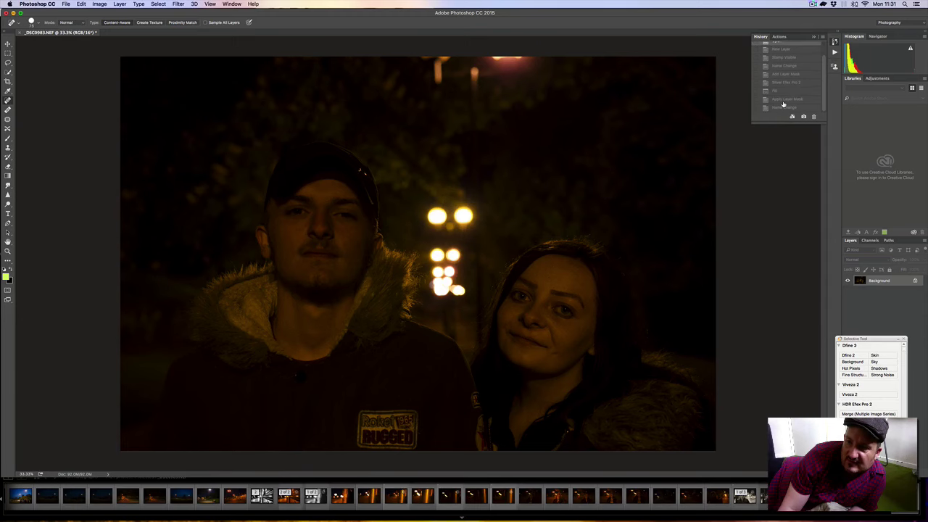
{"action": "left_click", "coordinate": [783, 107]}
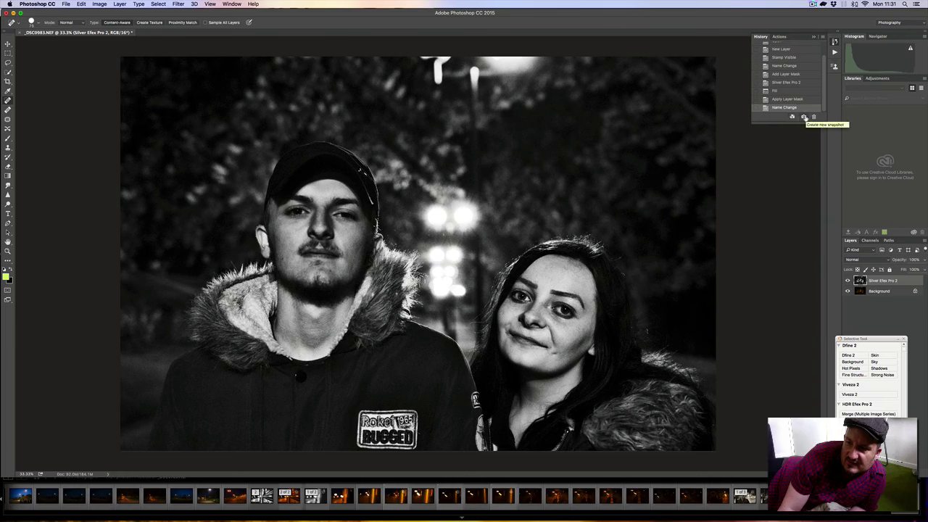
{"action": "left_click", "coordinate": [805, 117]}
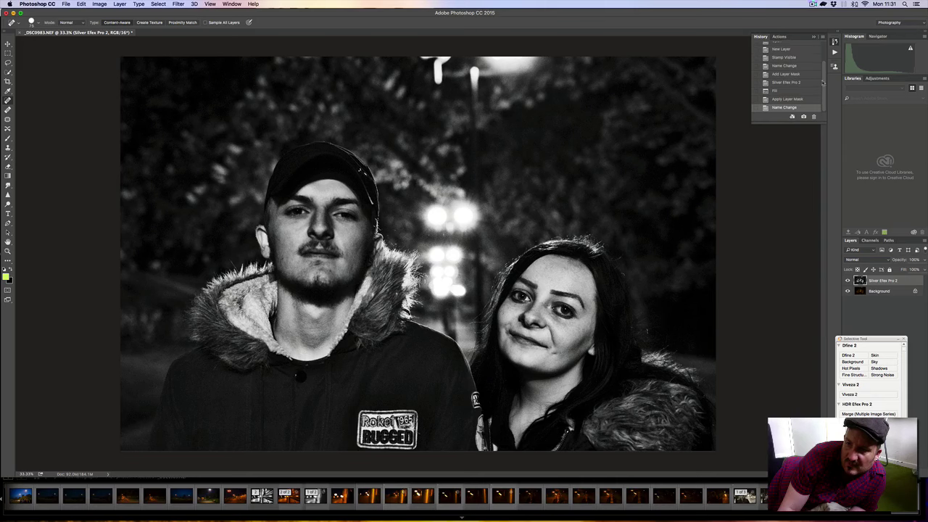
Step: Revert the photo to the Open history state listed below the new snapshot
{"action": "mouse_move", "coordinate": [823, 90]}
{"action": "left_mouse_down"}
{"action": "mouse_move", "coordinate": [823, 66]}
{"action": "mouse_move", "coordinate": [824, 106]}
{"action": "left_mouse_up"}
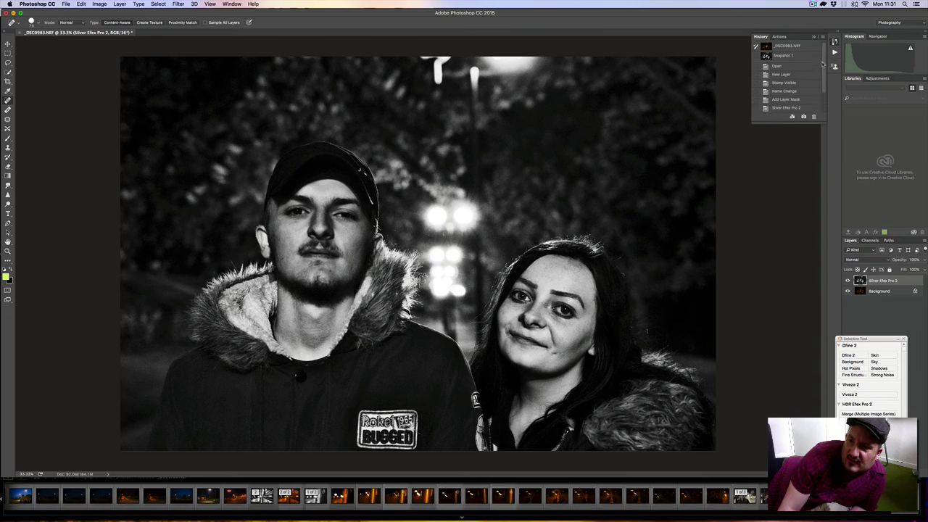
{"action": "scroll", "coordinate": [797, 73], "scroll_direction": "up", "scroll_amount": 3}
{"action": "left_click", "coordinate": [785, 66]}
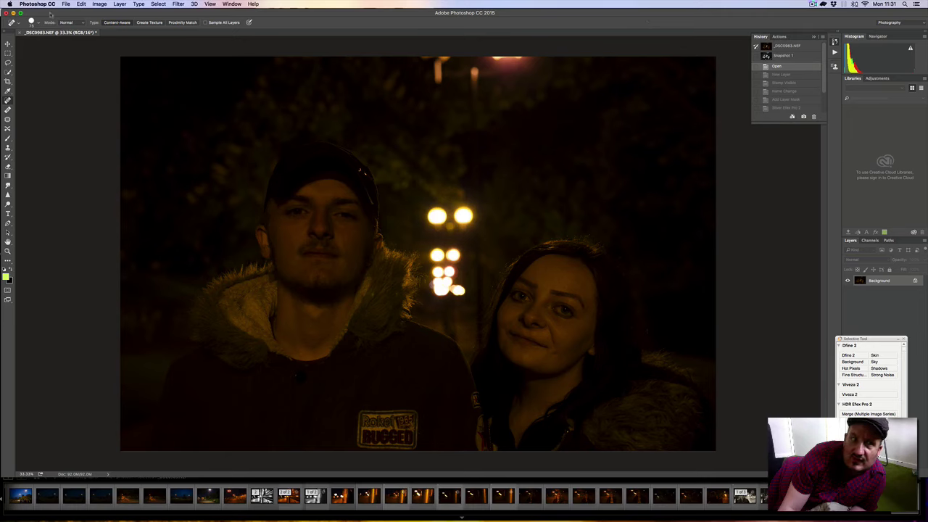
Step: Open the Camera Raw Filter on the original colour photo and enlarge its window to full screen
{"action": "left_click", "coordinate": [178, 4]}
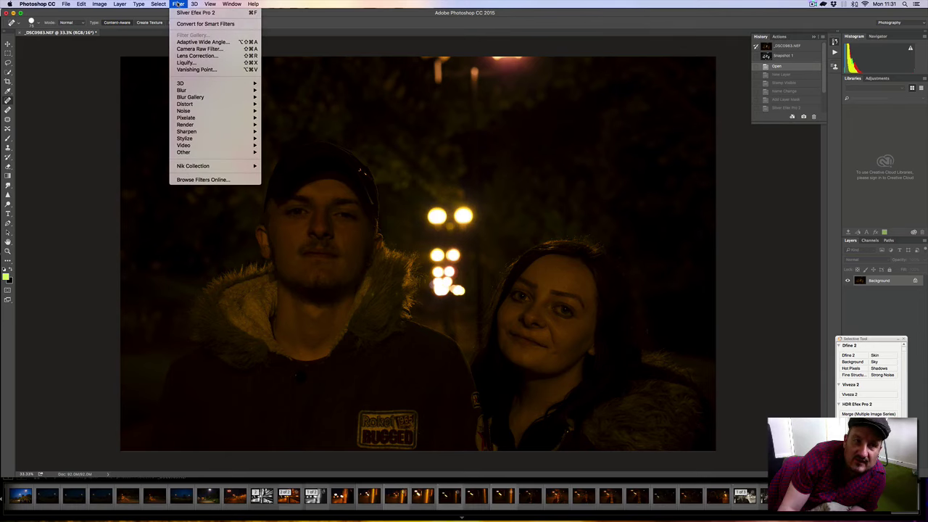
{"action": "left_click", "coordinate": [232, 51]}
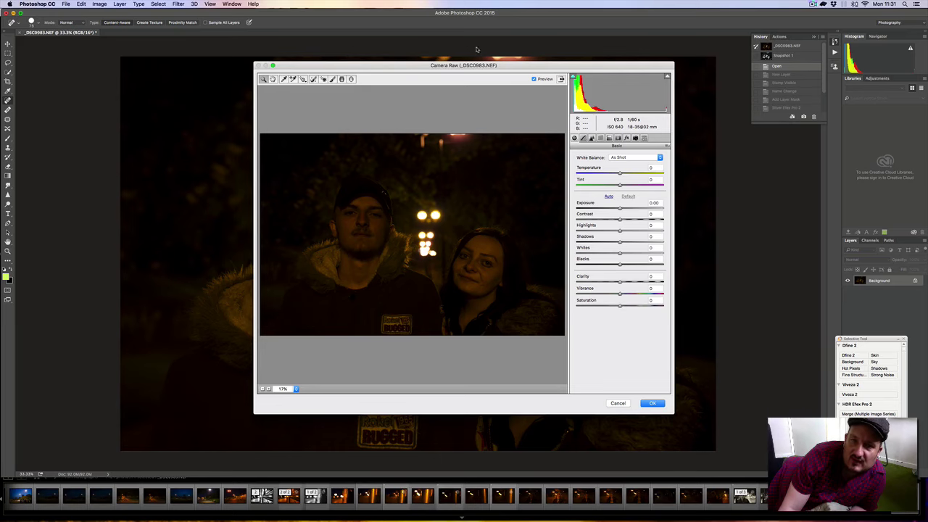
{"action": "left_click_drag", "start_coordinate": [484, 66], "coordinate": [246, 13]}
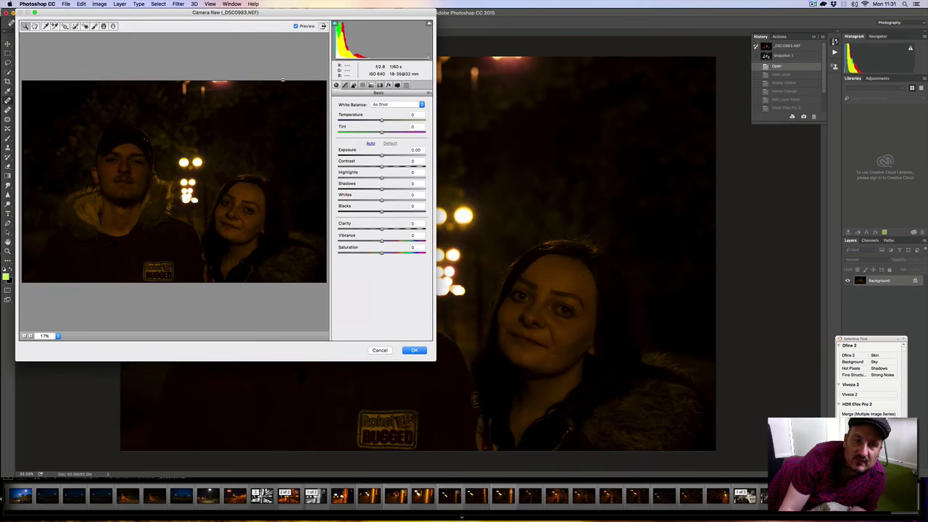
{"action": "left_click_drag", "start_coordinate": [434, 360], "coordinate": [629, 423]}
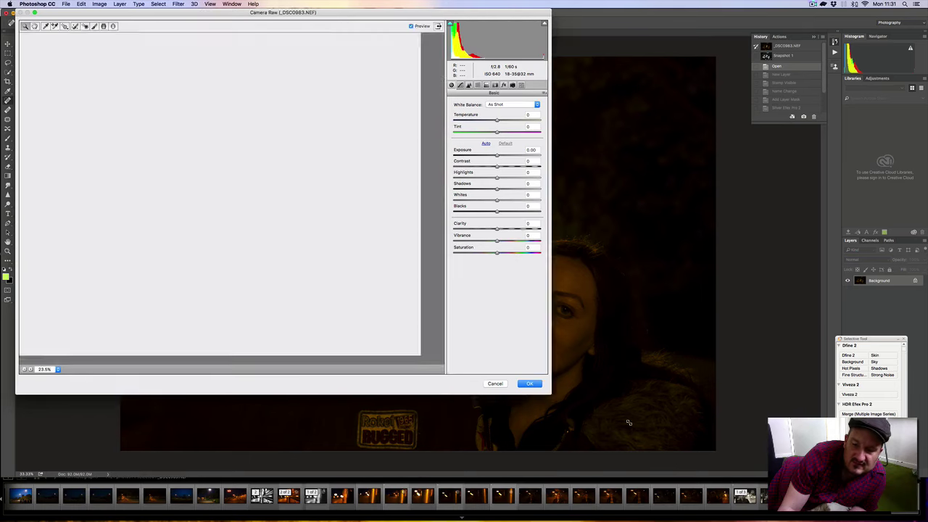
{"action": "key", "text": "f"}
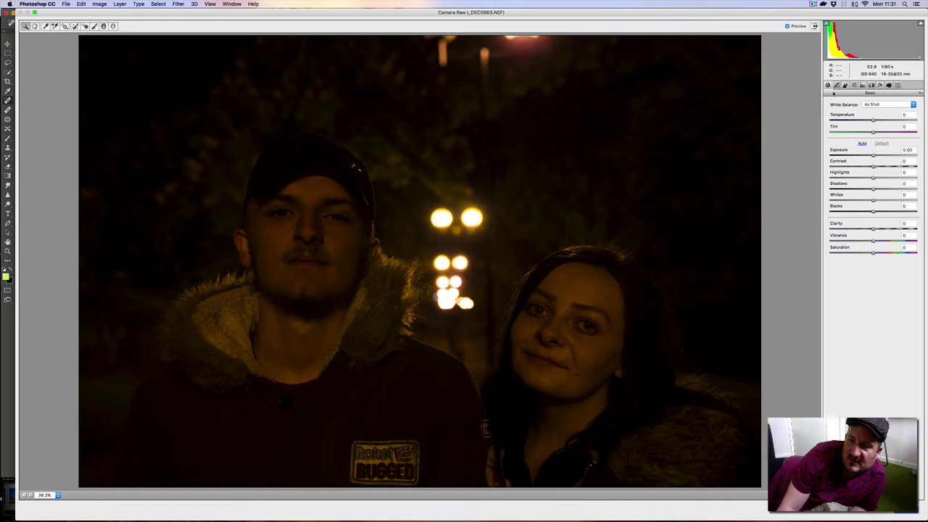
Step: Try the Auto and Custom white balance options and return the setting to As Shot
{"action": "left_click", "coordinate": [886, 107]}
{"action": "left_click", "coordinate": [884, 109]}
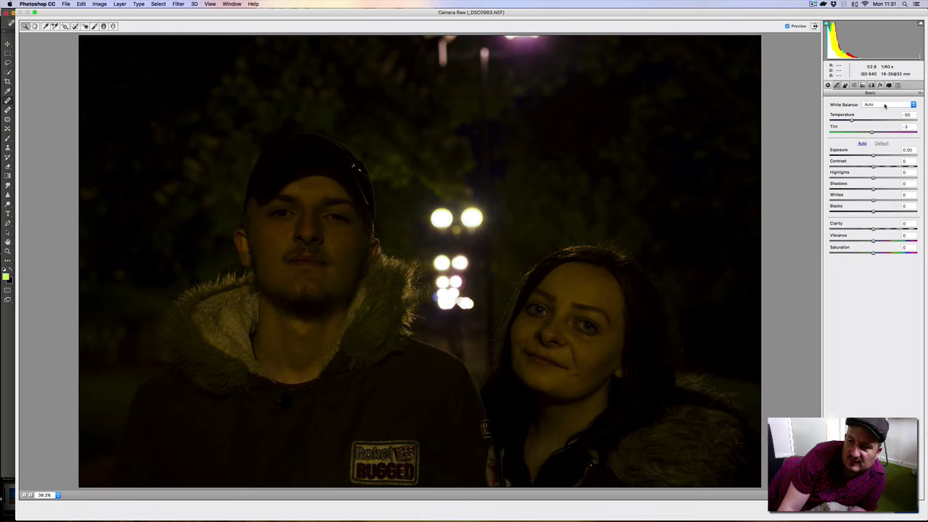
{"action": "left_click", "coordinate": [882, 109]}
{"action": "left_click", "coordinate": [883, 115]}
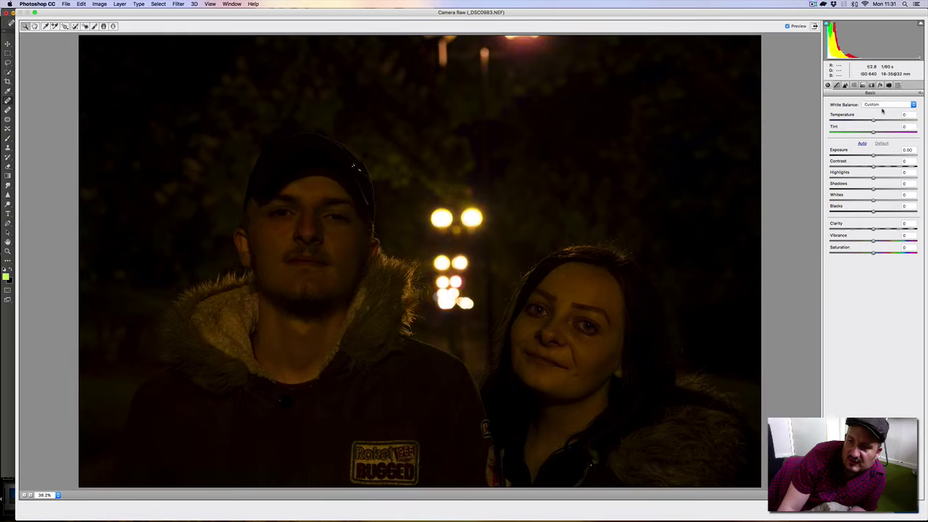
{"action": "left_click", "coordinate": [883, 107]}
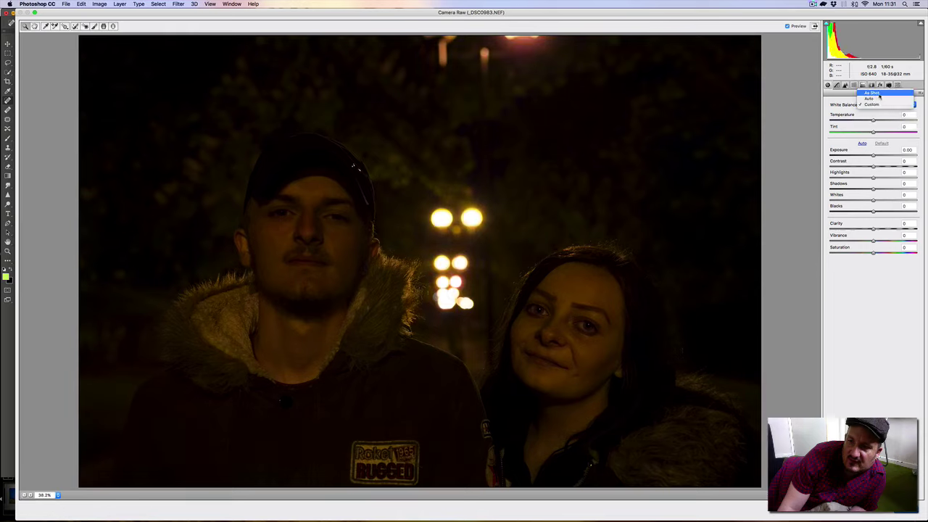
{"action": "left_click", "coordinate": [880, 97]}
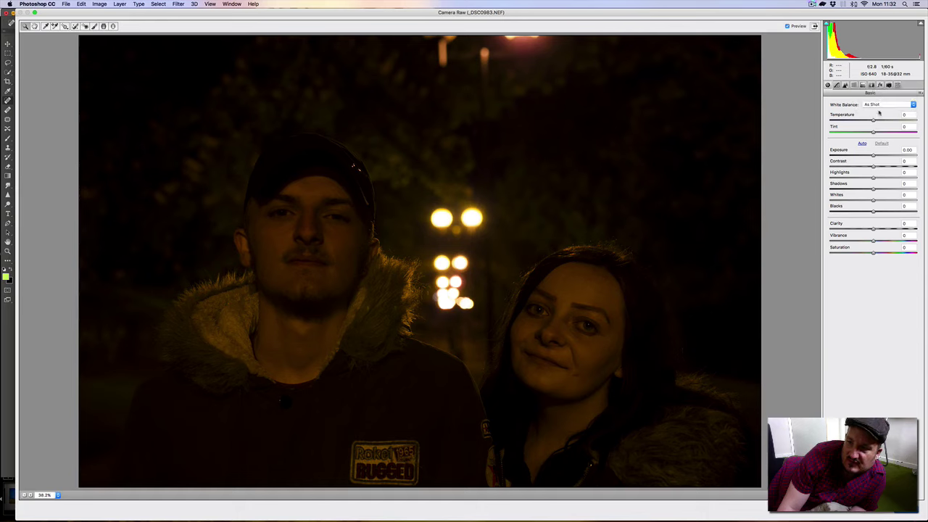
Step: Set the temperature to +2, the exposure to +1.80 and the contrast to -21
{"action": "mouse_move", "coordinate": [874, 121]}
{"action": "left_mouse_down"}
{"action": "mouse_move", "coordinate": [817, 122]}
{"action": "mouse_move", "coordinate": [888, 125]}
{"action": "mouse_move", "coordinate": [875, 125]}
{"action": "left_mouse_up"}
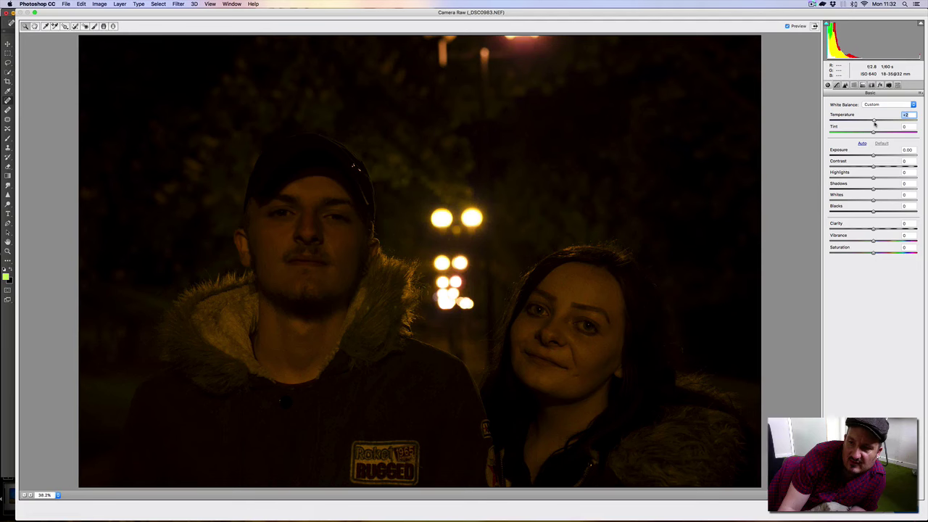
{"action": "left_click_drag", "start_coordinate": [874, 156], "coordinate": [890, 158]}
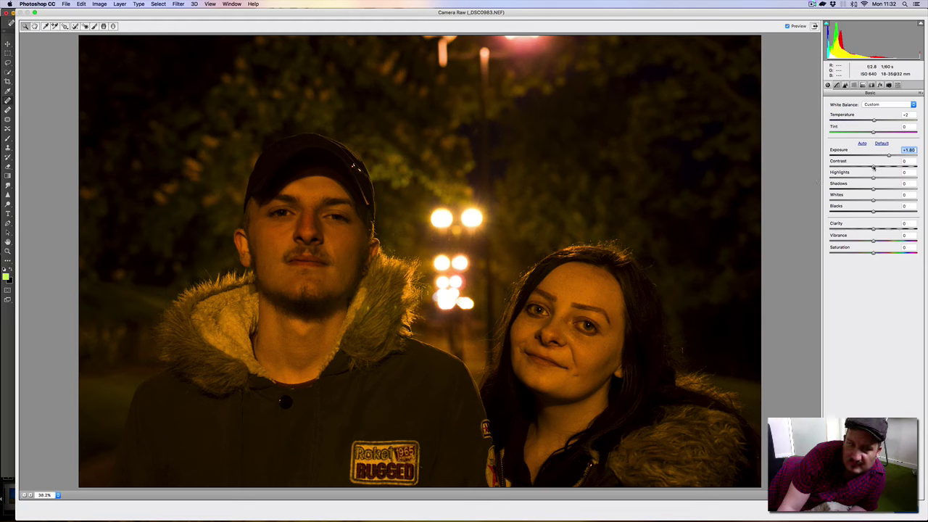
{"action": "mouse_move", "coordinate": [873, 167]}
{"action": "left_mouse_down"}
{"action": "mouse_move", "coordinate": [889, 169]}
{"action": "mouse_move", "coordinate": [865, 169]}
{"action": "left_mouse_up"}
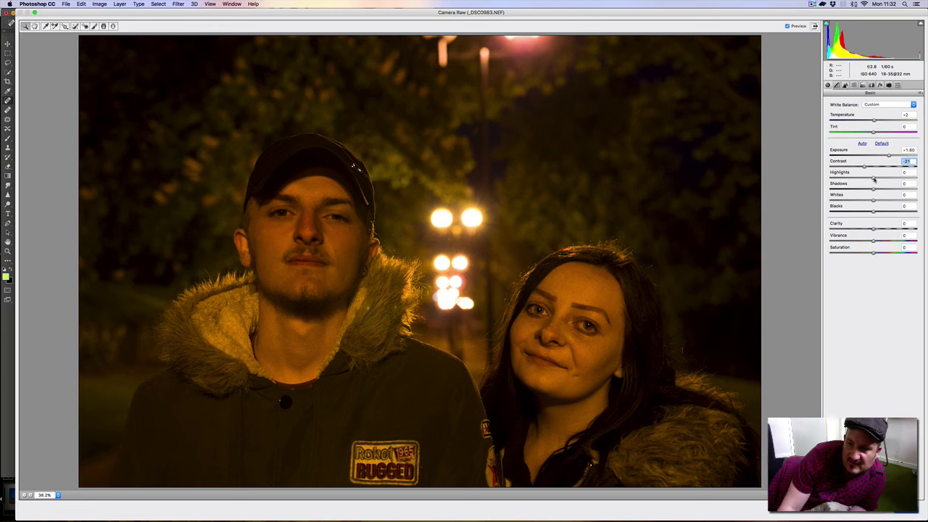
Step: Set the tonal values to highlights +8, shadows +24, whites +5 and blacks +35
{"action": "mouse_move", "coordinate": [873, 179]}
{"action": "left_mouse_down"}
{"action": "mouse_move", "coordinate": [894, 182]}
{"action": "mouse_move", "coordinate": [867, 183]}
{"action": "mouse_move", "coordinate": [876, 183]}
{"action": "left_mouse_up"}
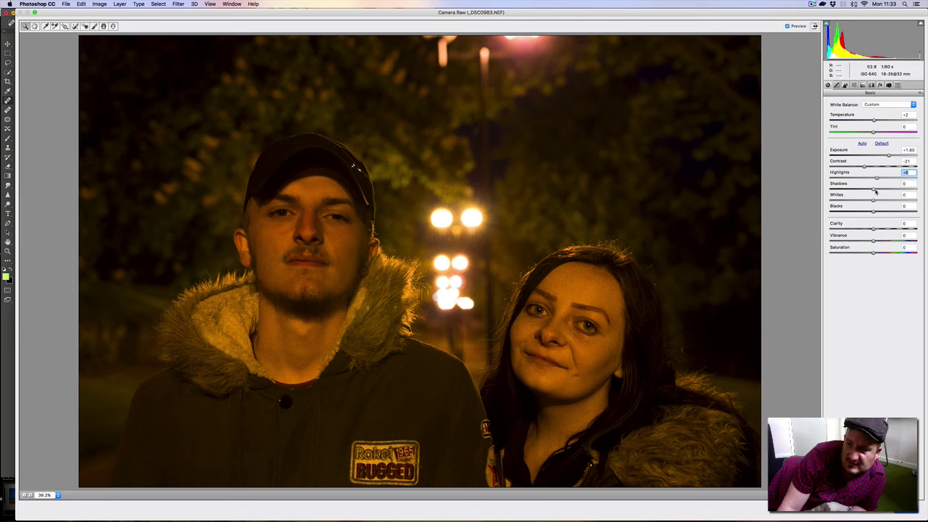
{"action": "left_click_drag", "start_coordinate": [875, 189], "coordinate": [879, 190]}
{"action": "left_click_drag", "start_coordinate": [880, 191], "coordinate": [883, 191]}
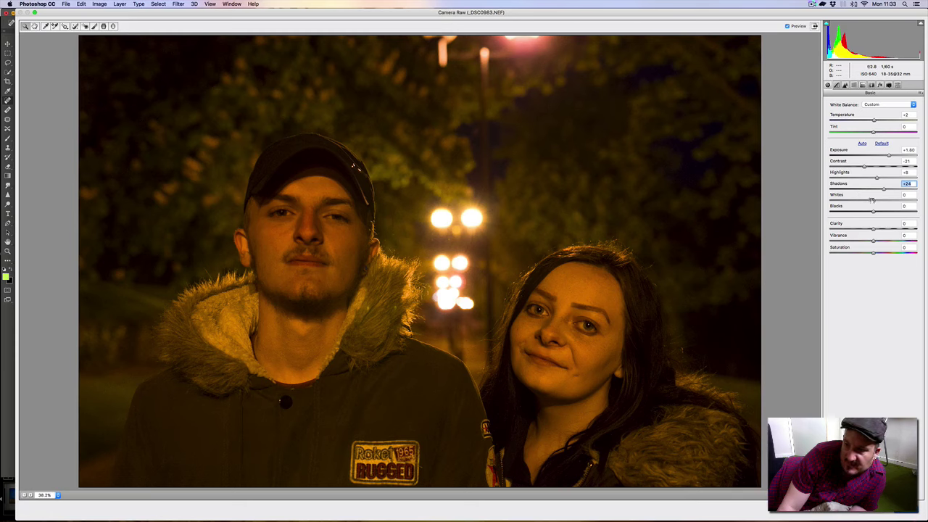
{"action": "mouse_move", "coordinate": [873, 201]}
{"action": "left_mouse_down"}
{"action": "mouse_move", "coordinate": [890, 202]}
{"action": "mouse_move", "coordinate": [860, 204]}
{"action": "mouse_move", "coordinate": [888, 203]}
{"action": "mouse_move", "coordinate": [876, 205]}
{"action": "left_mouse_up"}
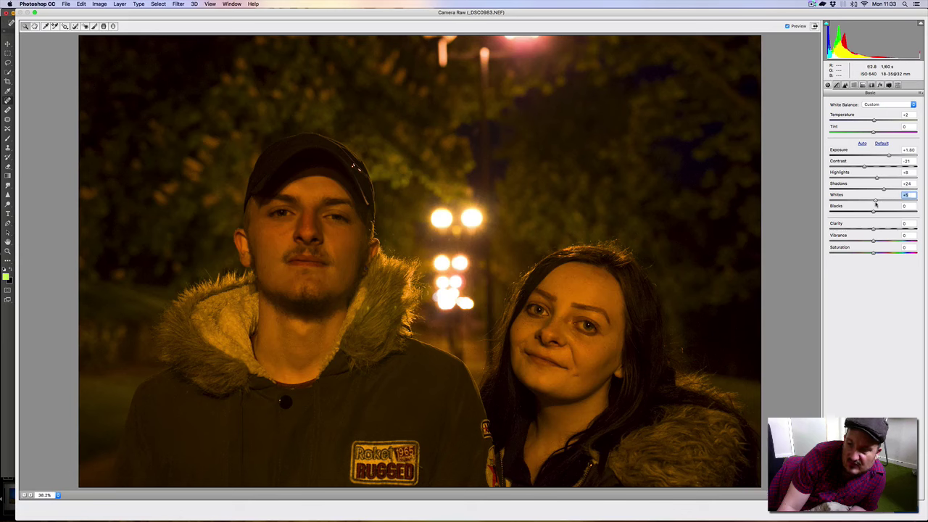
{"action": "mouse_move", "coordinate": [874, 212]}
{"action": "left_mouse_down"}
{"action": "mouse_move", "coordinate": [856, 213]}
{"action": "mouse_move", "coordinate": [888, 211]}
{"action": "left_mouse_up"}
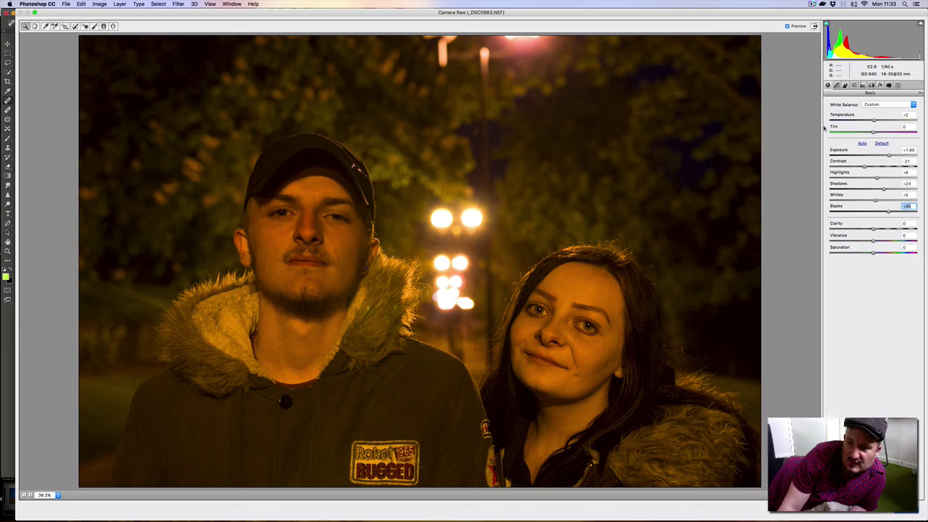
Step: Cool the photo's temperature to -35 and raise the clarity to +100
{"action": "left_click_drag", "start_coordinate": [875, 121], "coordinate": [867, 122]}
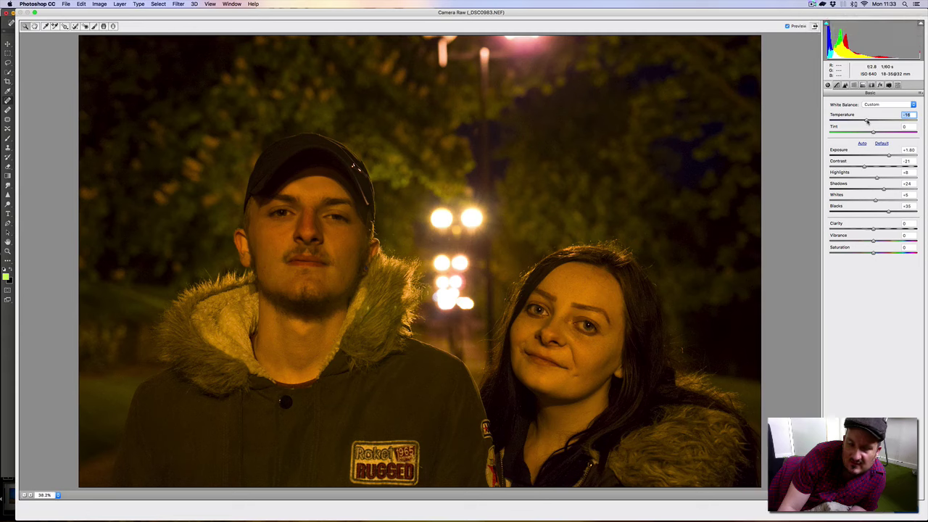
{"action": "left_click_drag", "start_coordinate": [866, 121], "coordinate": [860, 123]}
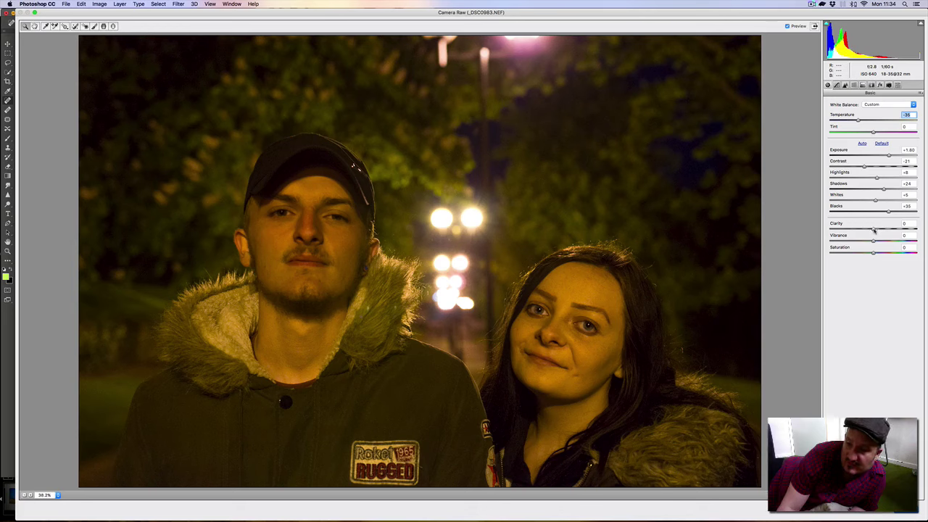
{"action": "mouse_move", "coordinate": [873, 230]}
{"action": "left_mouse_down"}
{"action": "mouse_move", "coordinate": [903, 229]}
{"action": "mouse_move", "coordinate": [882, 231]}
{"action": "left_mouse_up"}
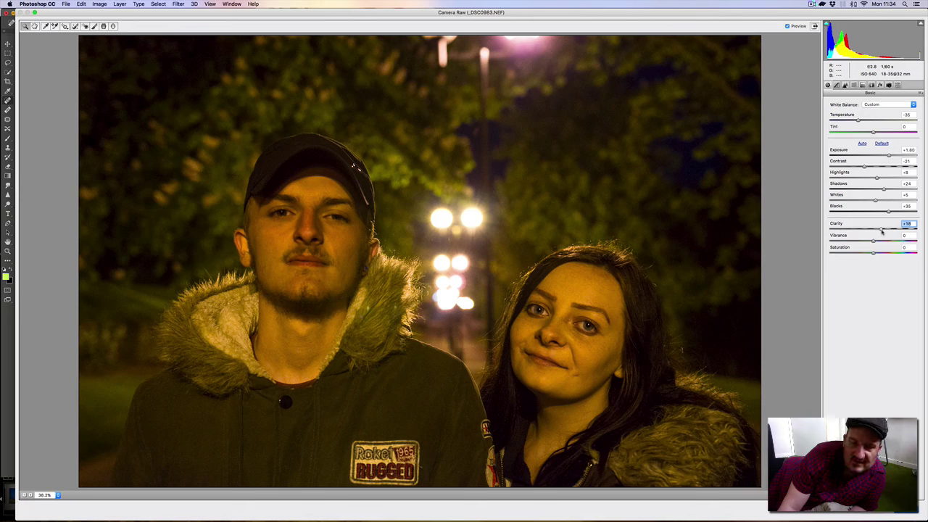
{"action": "left_click_drag", "start_coordinate": [882, 231], "coordinate": [916, 228]}
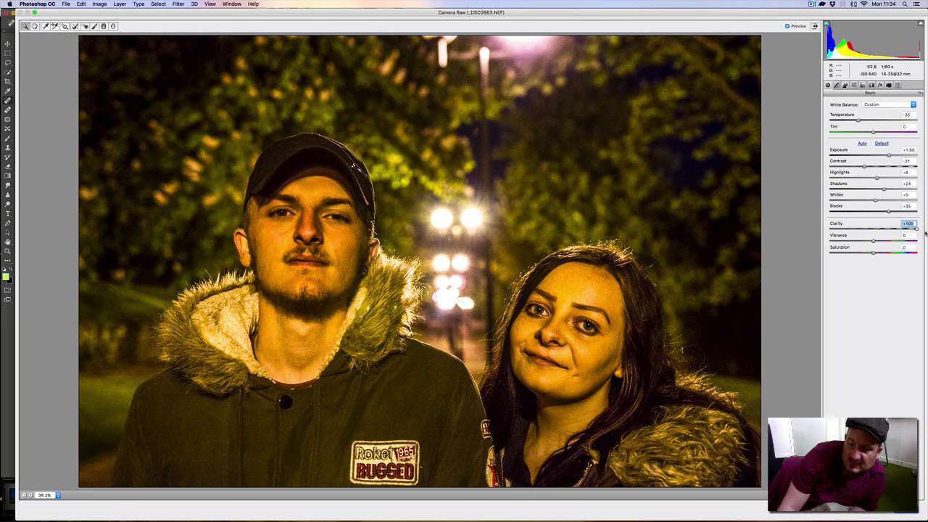
Step: Reduce the clarity to +41 and set the vibrance to -2
{"action": "left_click_drag", "start_coordinate": [920, 233], "coordinate": [916, 232]}
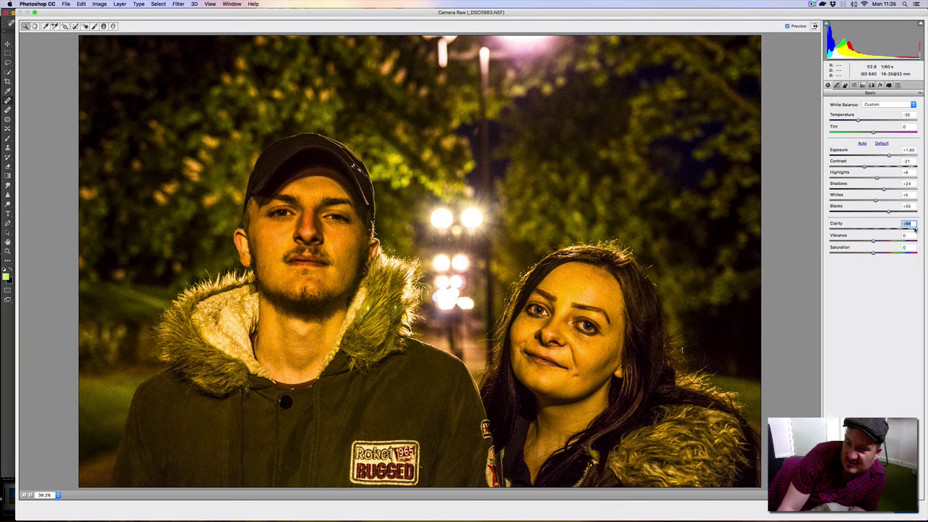
{"action": "left_click_drag", "start_coordinate": [916, 229], "coordinate": [892, 231]}
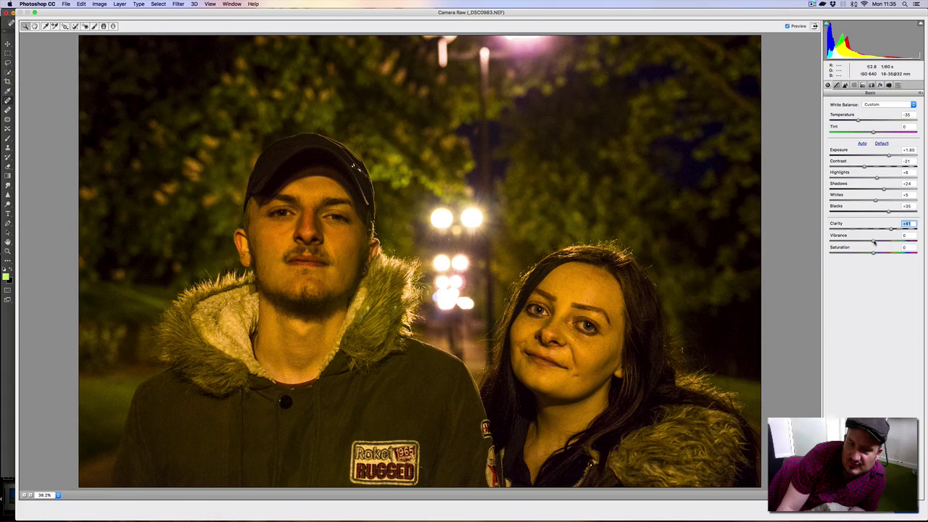
{"action": "key", "text": "Tab"}
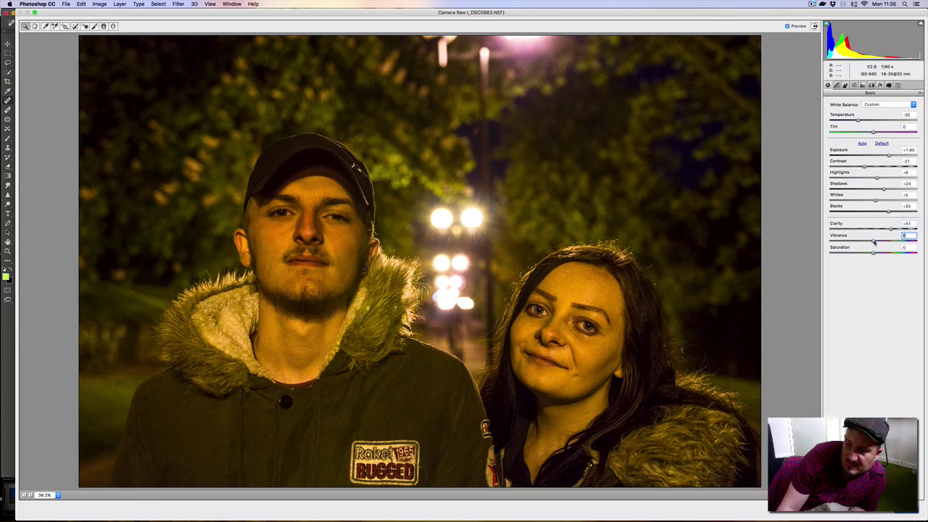
{"action": "left_click_drag", "start_coordinate": [873, 243], "coordinate": [846, 245]}
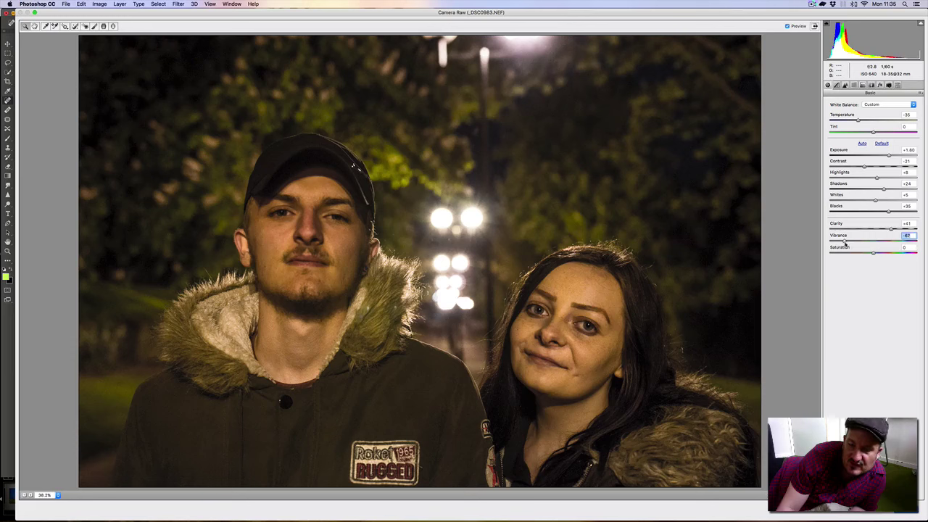
{"action": "left_click_drag", "start_coordinate": [847, 244], "coordinate": [874, 244]}
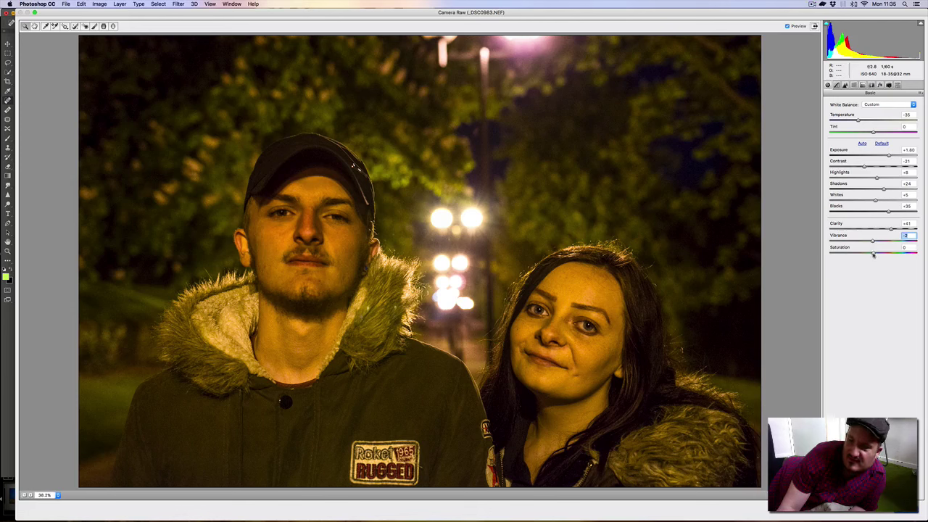
Step: Shift the tint to -38 toward green and raise the overall saturation to +61
{"action": "mouse_move", "coordinate": [873, 253]}
{"action": "left_mouse_down"}
{"action": "mouse_move", "coordinate": [901, 254]}
{"action": "mouse_move", "coordinate": [871, 256]}
{"action": "mouse_move", "coordinate": [891, 256]}
{"action": "left_mouse_up"}
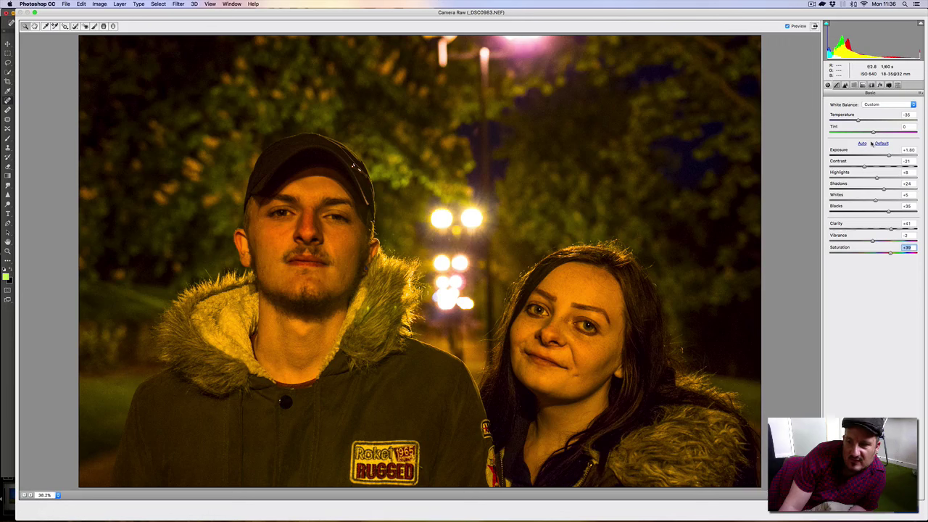
{"action": "left_click_drag", "start_coordinate": [873, 132], "coordinate": [857, 135]}
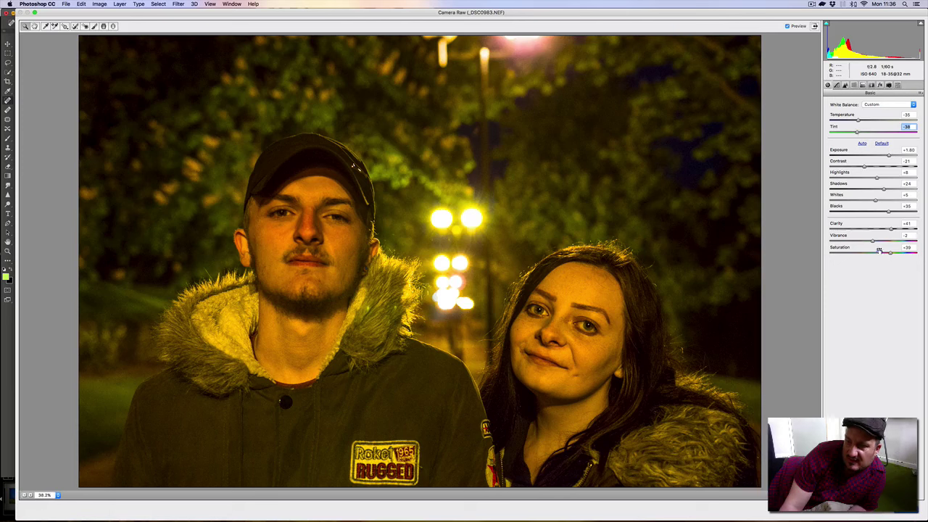
{"action": "left_click_drag", "start_coordinate": [890, 253], "coordinate": [900, 254]}
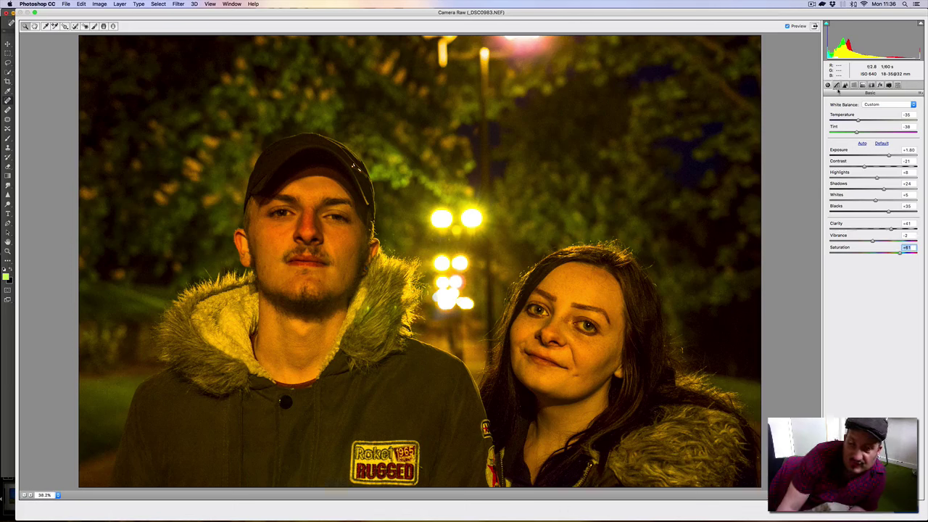
Step: Move the parametric tone curve's shadow split point toward the dark end and its highlight split point toward the bright end
{"action": "left_click", "coordinate": [837, 86]}
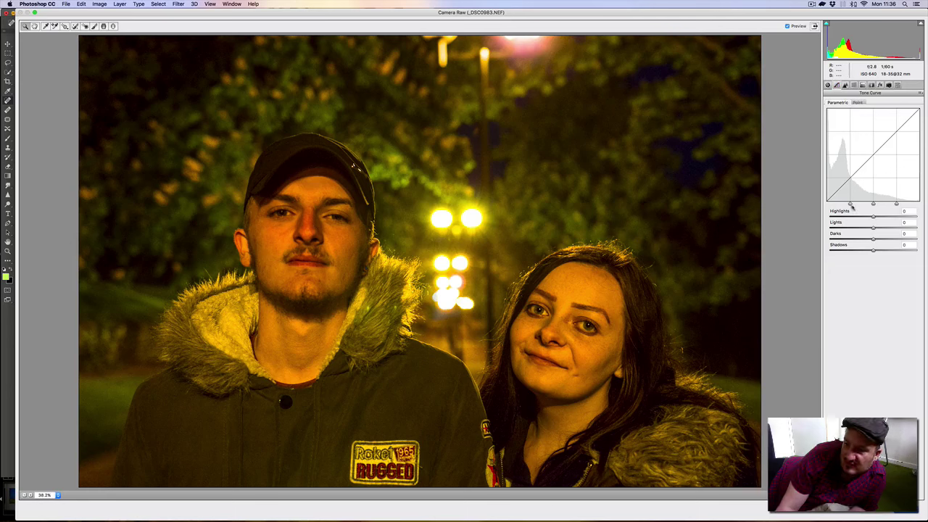
{"action": "left_click_drag", "start_coordinate": [852, 207], "coordinate": [827, 207]}
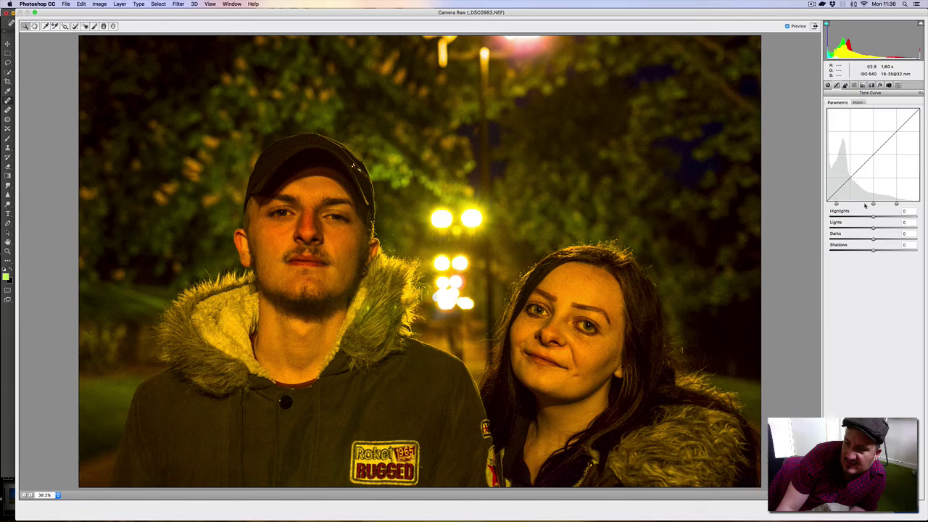
{"action": "left_click_drag", "start_coordinate": [896, 205], "coordinate": [923, 208]}
Step: Set the parametric tone curve to highlights +22, lights +16, darks +2 and shadows -36
{"action": "mouse_move", "coordinate": [874, 217]}
{"action": "left_mouse_down"}
{"action": "mouse_move", "coordinate": [894, 219]}
{"action": "mouse_move", "coordinate": [861, 218]}
{"action": "mouse_move", "coordinate": [897, 219]}
{"action": "mouse_move", "coordinate": [834, 219]}
{"action": "mouse_move", "coordinate": [883, 222]}
{"action": "left_mouse_up"}
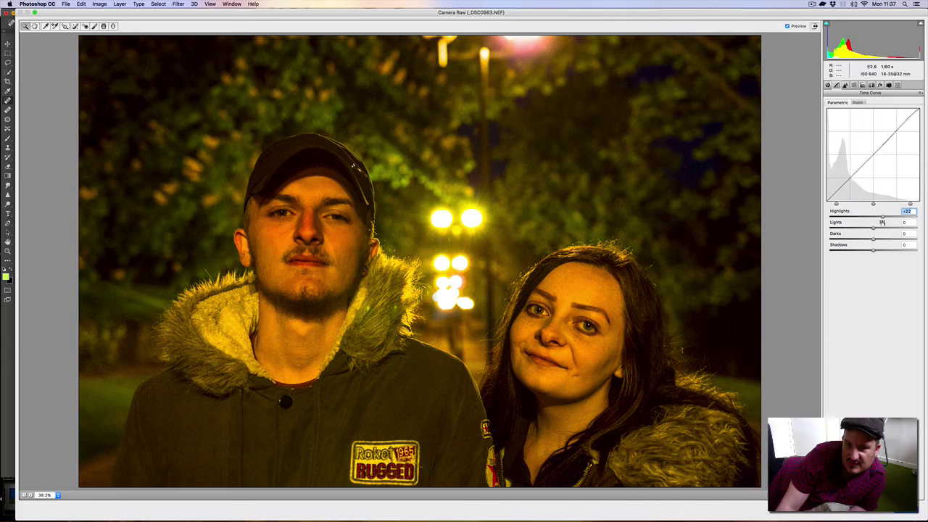
{"action": "left_click_drag", "start_coordinate": [875, 228], "coordinate": [882, 231]}
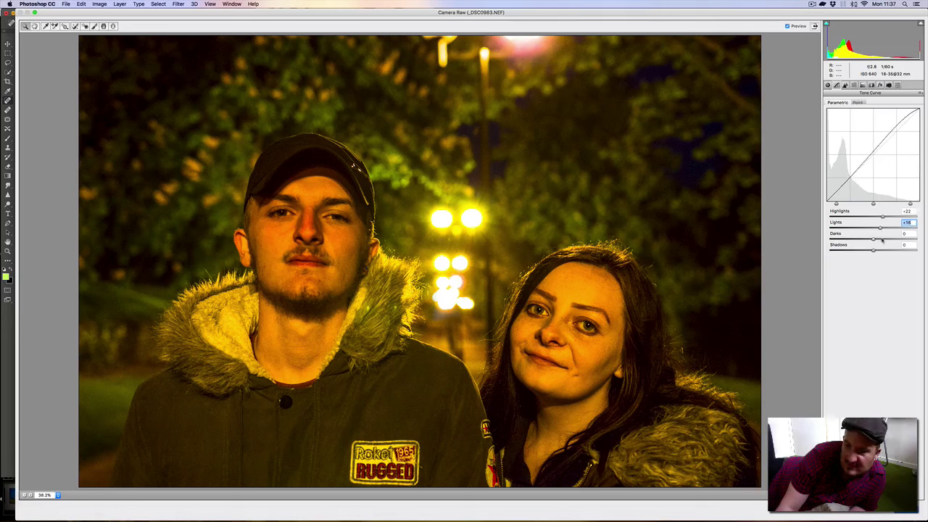
{"action": "left_click_drag", "start_coordinate": [874, 241], "coordinate": [877, 241]}
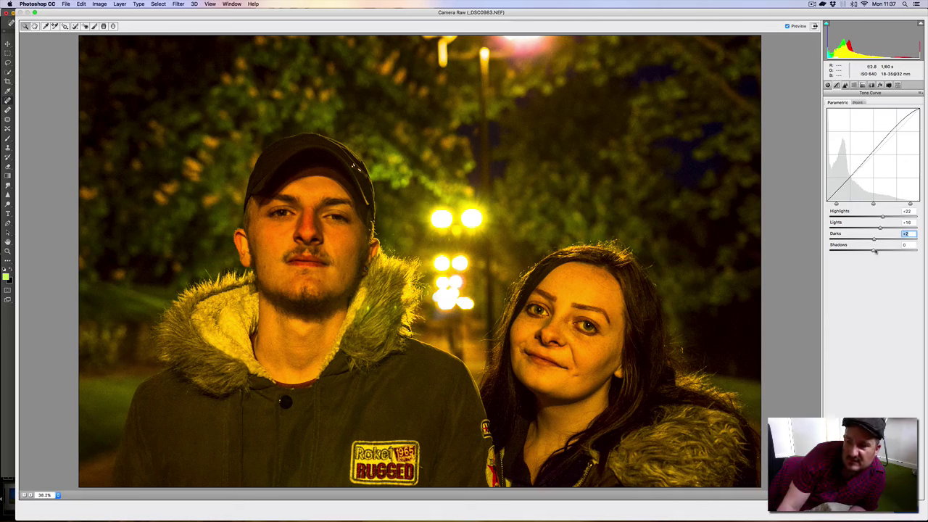
{"action": "mouse_move", "coordinate": [873, 250]}
{"action": "left_mouse_down"}
{"action": "mouse_move", "coordinate": [883, 252]}
{"action": "mouse_move", "coordinate": [857, 252]}
{"action": "left_mouse_up"}
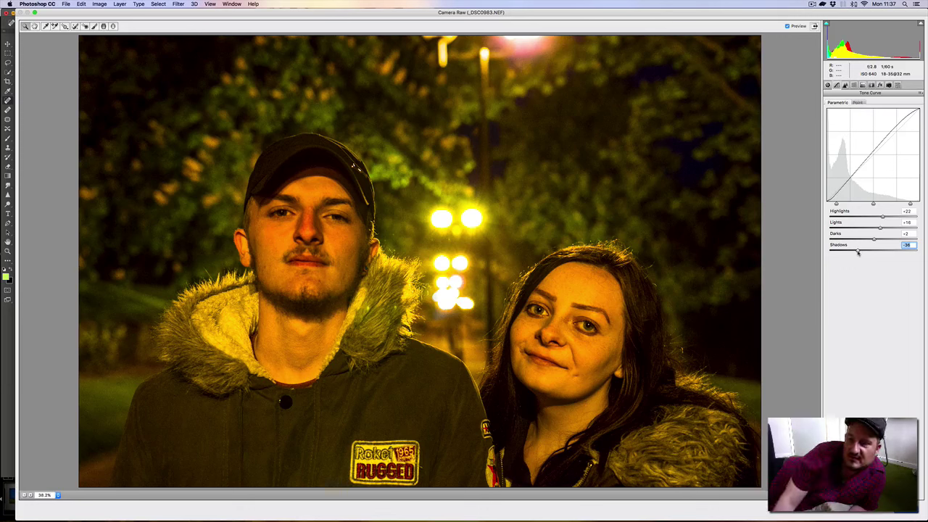
Step: Sharpen the photo with amount 41, radius 0.7 and detail 15
{"action": "left_click", "coordinate": [846, 86]}
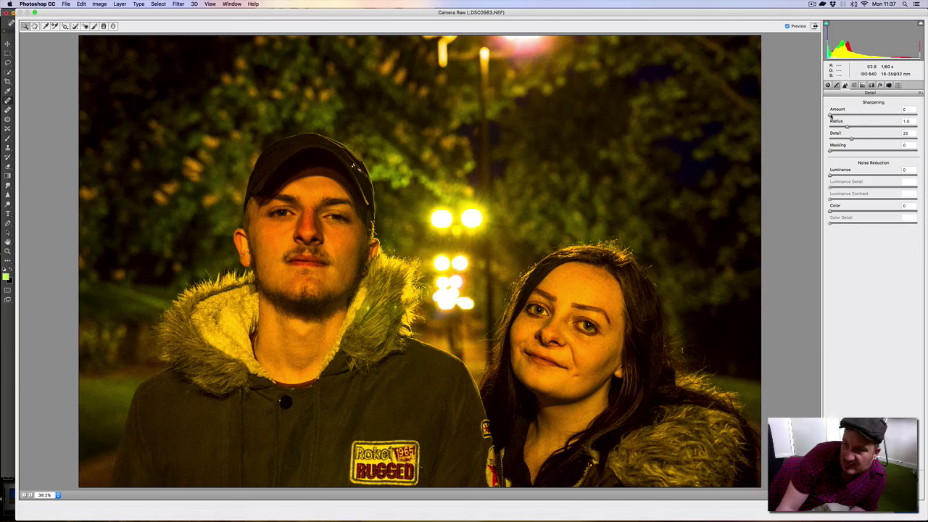
{"action": "left_click_drag", "start_coordinate": [831, 115], "coordinate": [883, 115]}
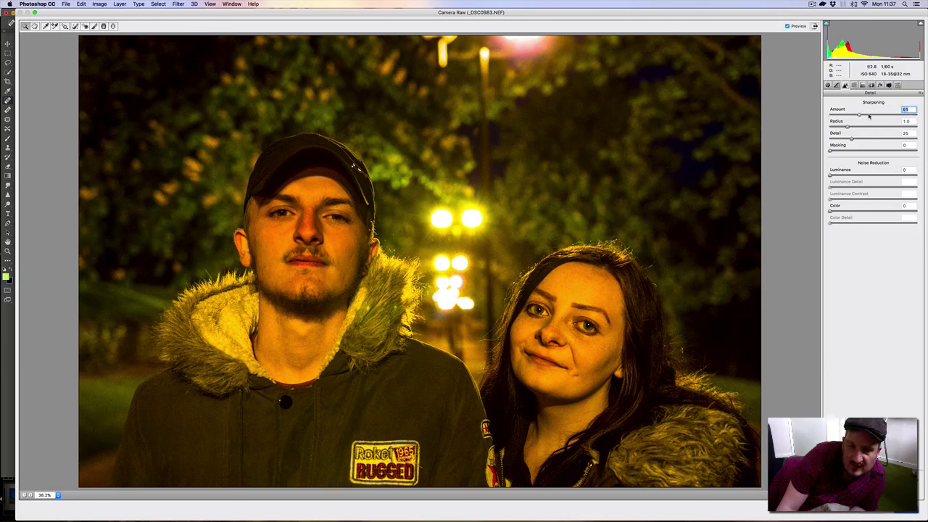
{"action": "left_click_drag", "start_coordinate": [831, 116], "coordinate": [843, 140]}
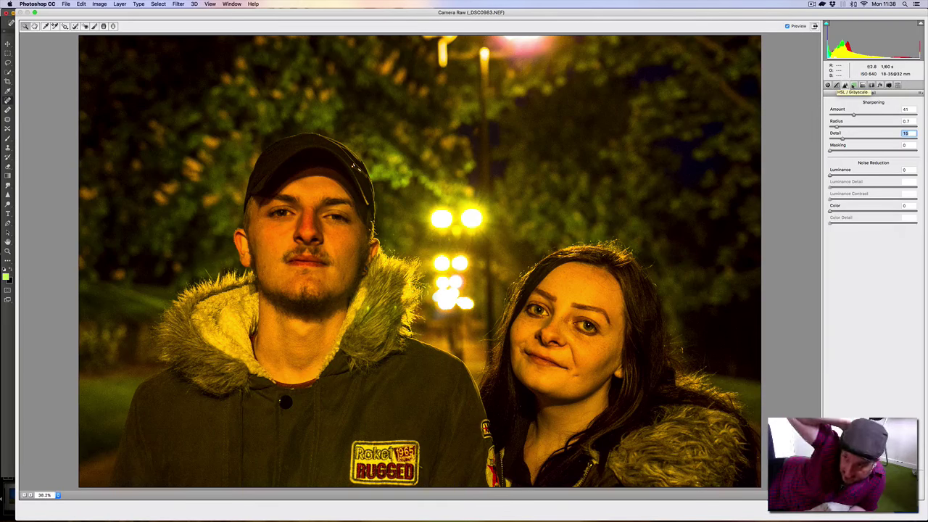
Step: Set the saturation of the reds to -3 in the HSL adjustments
{"action": "left_click", "coordinate": [853, 85]}
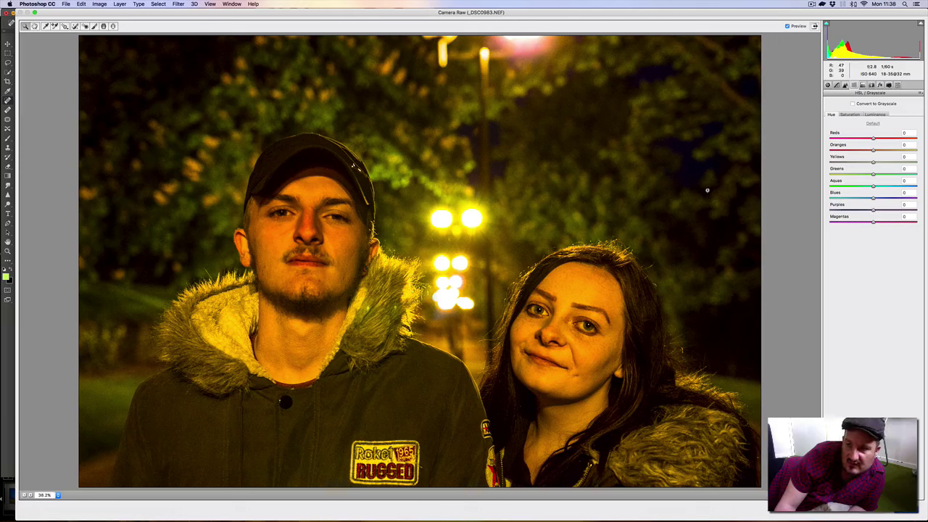
{"action": "left_click", "coordinate": [850, 114]}
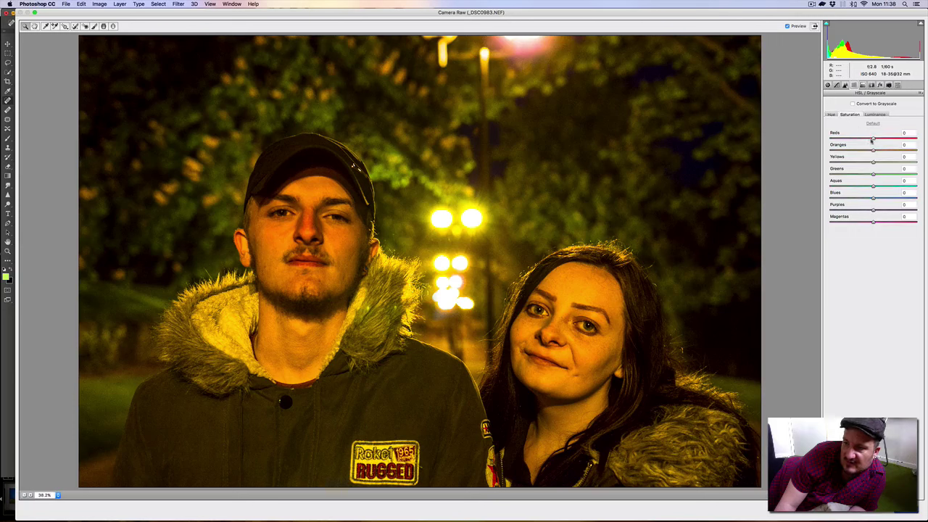
{"action": "mouse_move", "coordinate": [873, 140]}
{"action": "left_mouse_down"}
{"action": "mouse_move", "coordinate": [839, 140]}
{"action": "mouse_move", "coordinate": [882, 140]}
{"action": "mouse_move", "coordinate": [854, 142]}
{"action": "mouse_move", "coordinate": [872, 144]}
{"action": "left_mouse_up"}
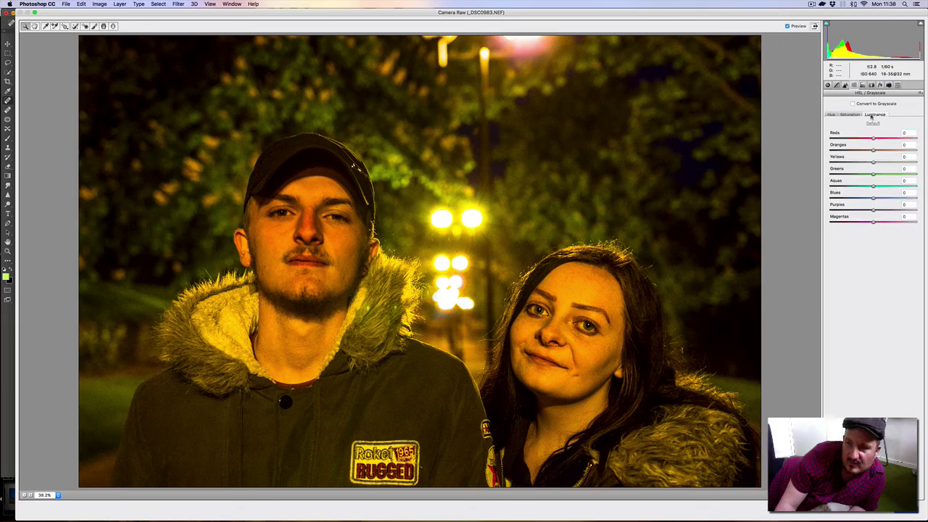
Step: Raise the HSL luminance of the reds to +42 and of the greens to +30
{"action": "left_click", "coordinate": [874, 114]}
{"action": "left_click_drag", "start_coordinate": [873, 140], "coordinate": [895, 142]}
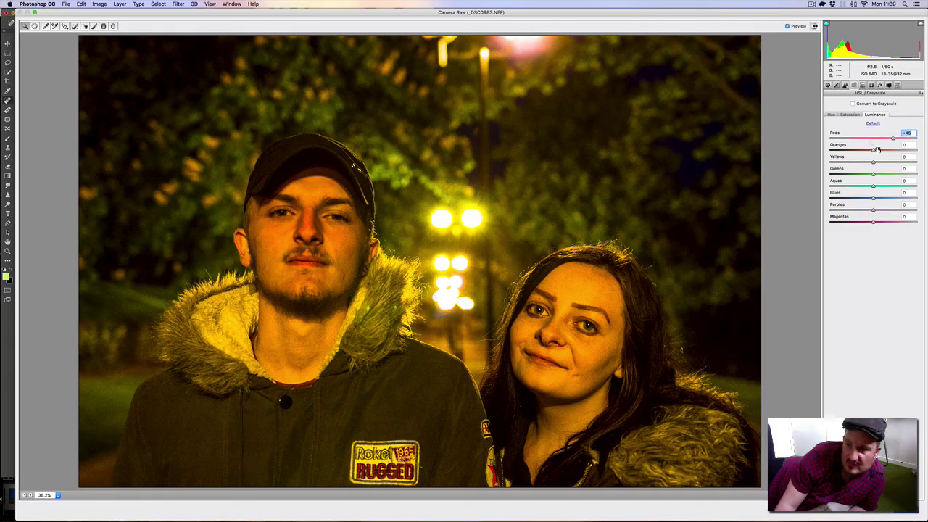
{"action": "left_click_drag", "start_coordinate": [874, 150], "coordinate": [892, 141]}
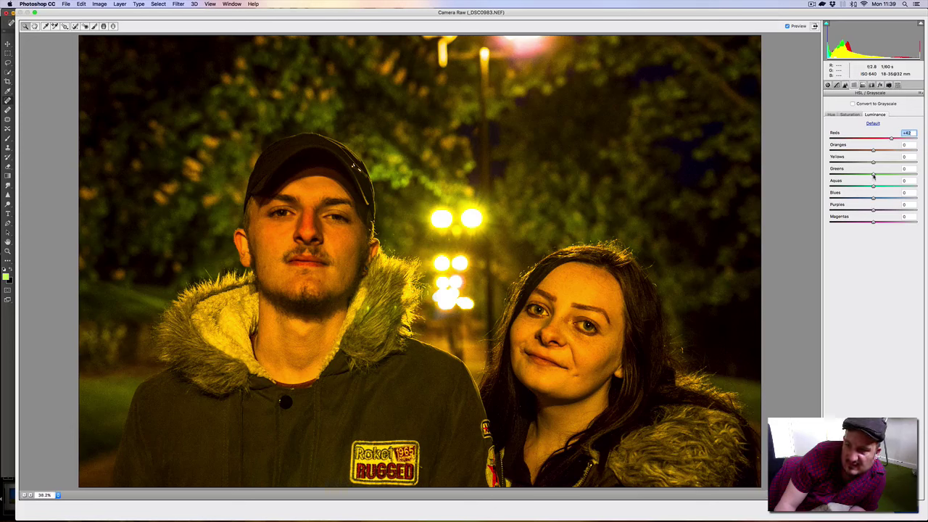
{"action": "mouse_move", "coordinate": [874, 176]}
{"action": "left_mouse_down"}
{"action": "mouse_move", "coordinate": [861, 176]}
{"action": "mouse_move", "coordinate": [886, 180]}
{"action": "left_mouse_up"}
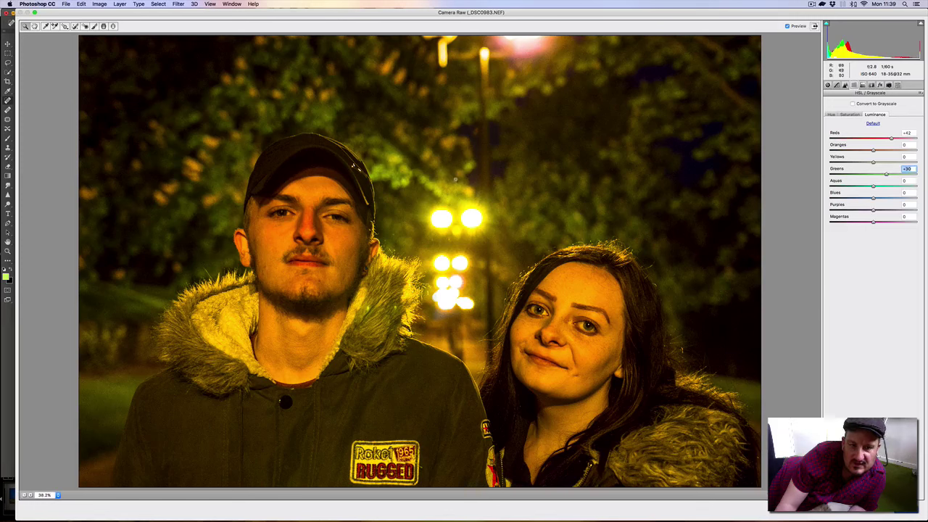
{"action": "left_click", "coordinate": [873, 188]}
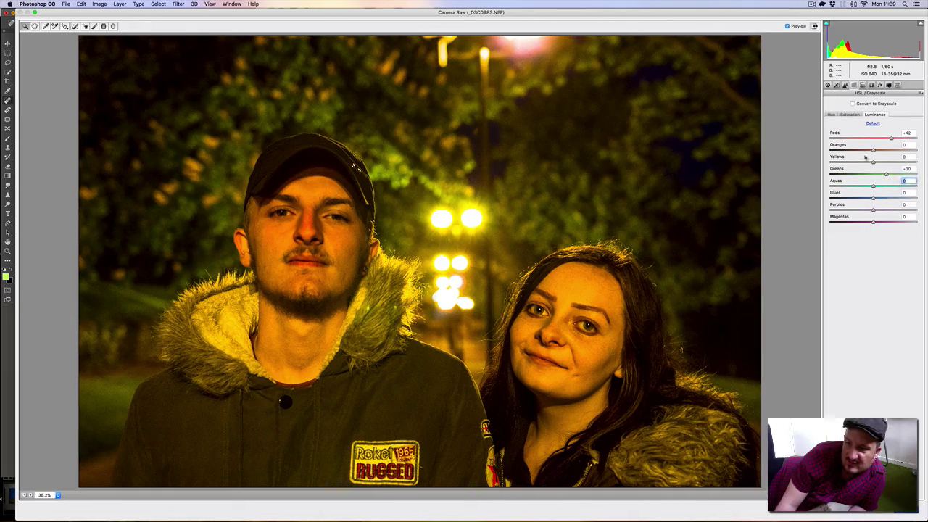
Step: Raise the HSL saturation of the greens to +35
{"action": "left_click", "coordinate": [847, 114]}
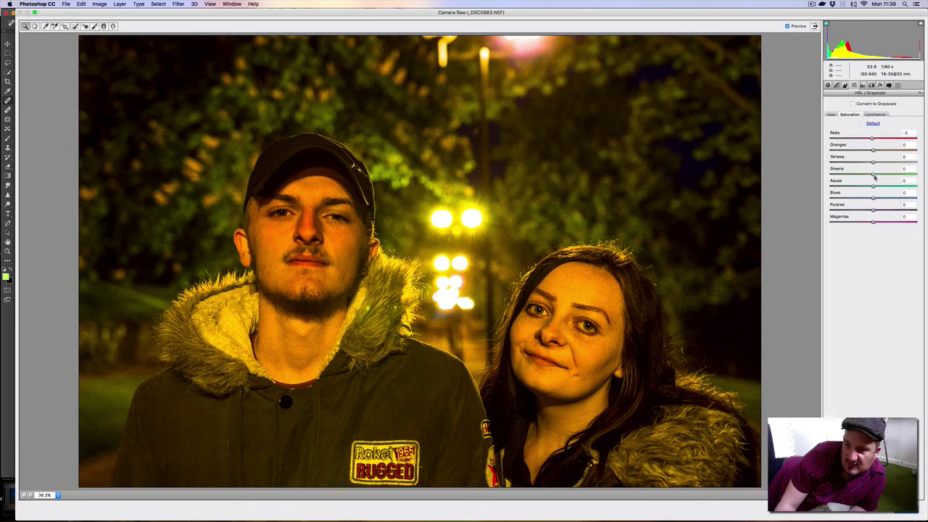
{"action": "left_click_drag", "start_coordinate": [874, 174], "coordinate": [890, 177]}
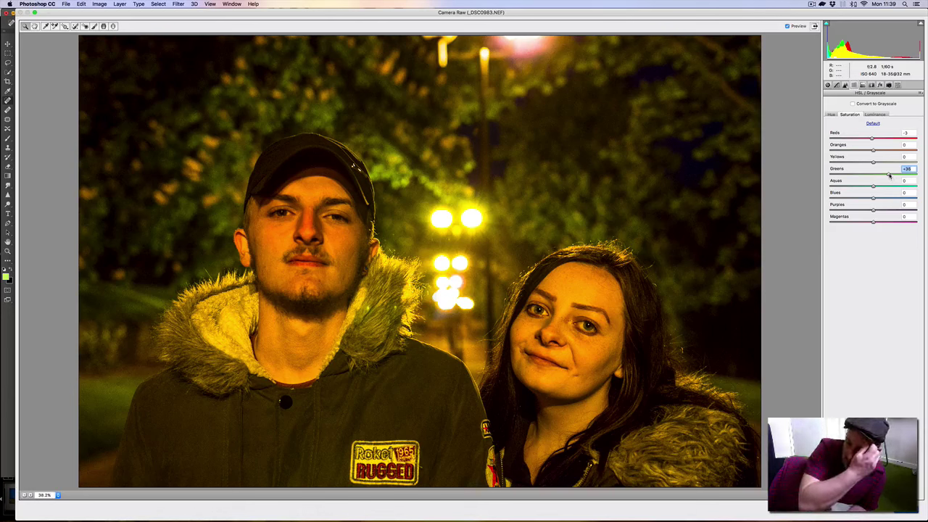
{"action": "left_click_drag", "start_coordinate": [889, 176], "coordinate": [888, 176]}
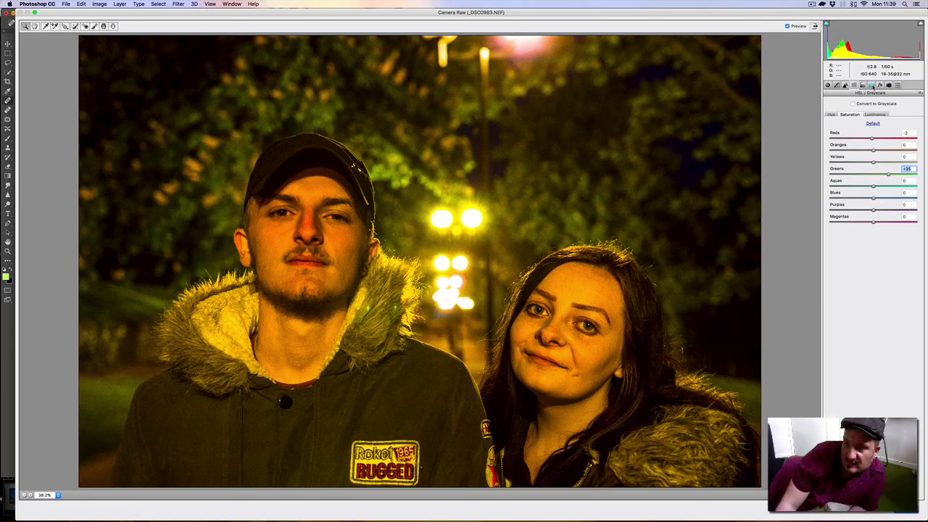
Step: Check the split toning and lens correction settings, inspect the background foliage up to 300%, and fit the photo back on screen
{"action": "left_click", "coordinate": [863, 86]}
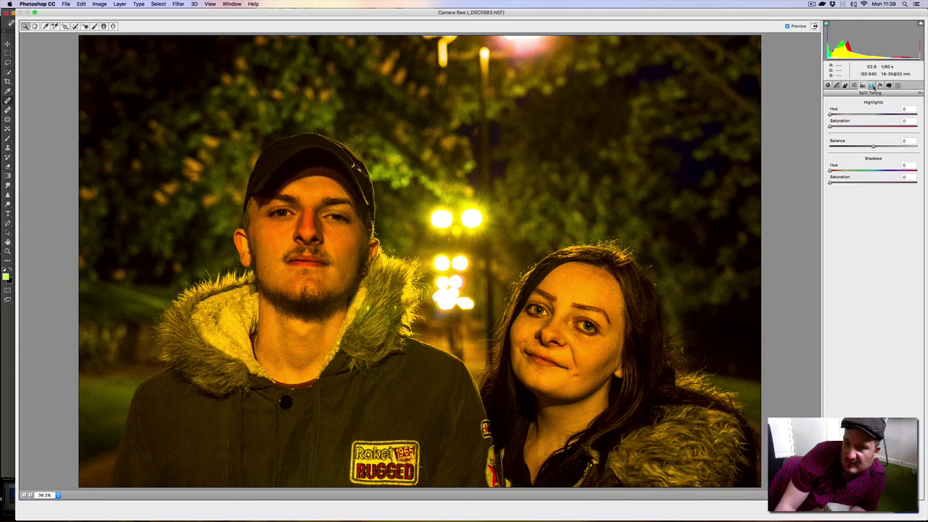
{"action": "left_click", "coordinate": [871, 85]}
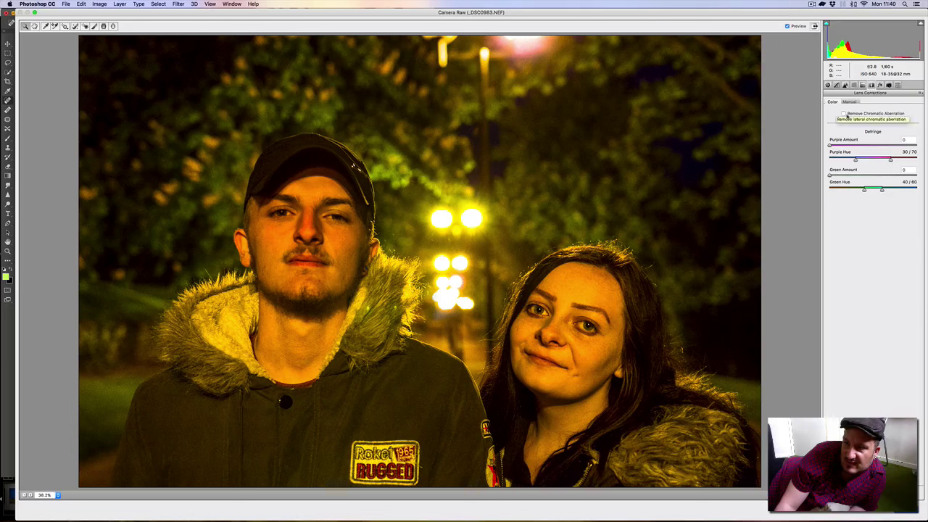
{"action": "left_click", "coordinate": [726, 49]}
{"action": "left_click", "coordinate": [783, 73]}
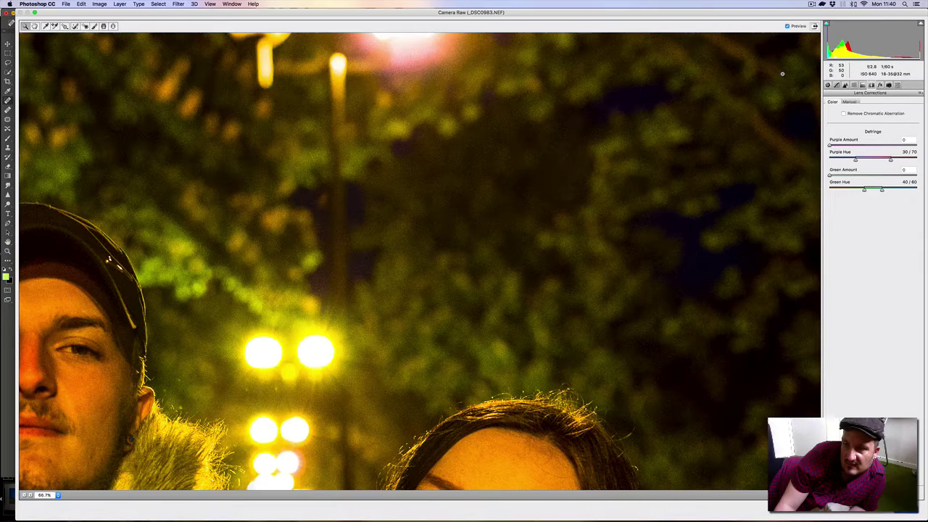
{"action": "left_click", "coordinate": [599, 80]}
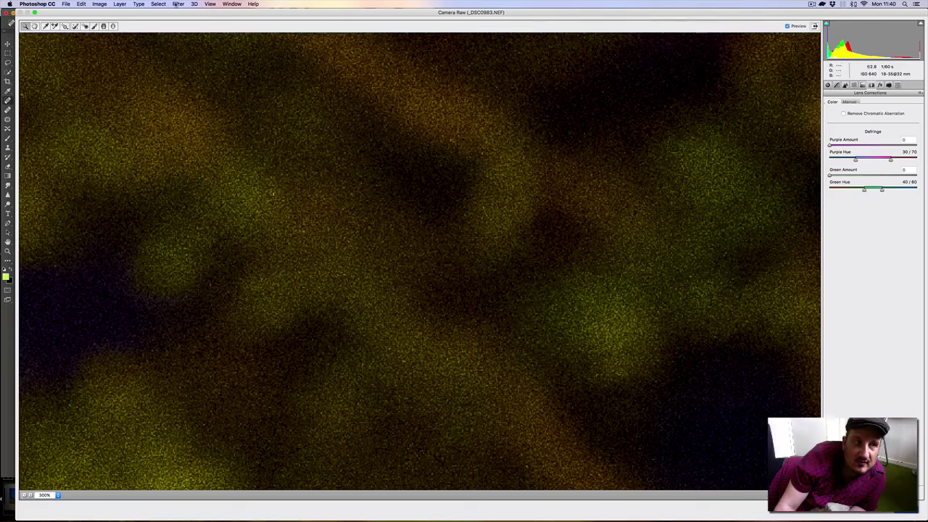
{"action": "left_click", "coordinate": [209, 4]}
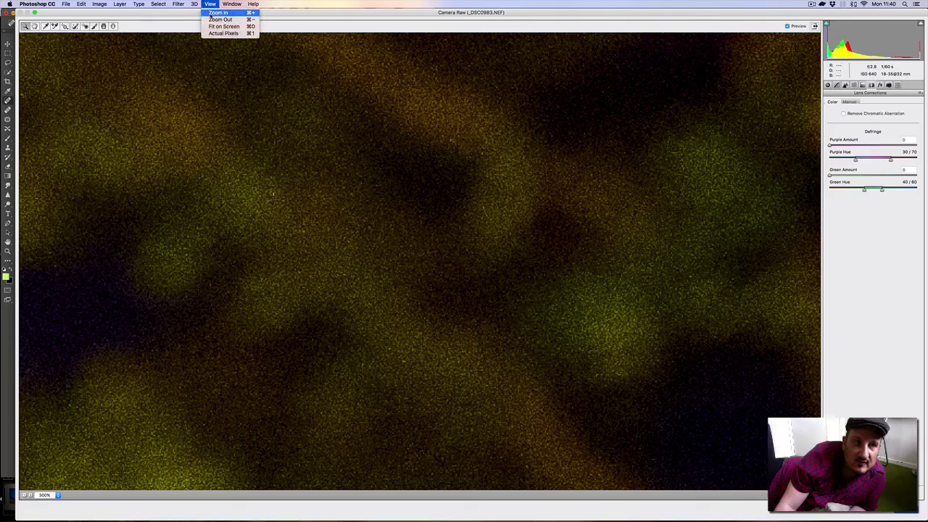
{"action": "left_click", "coordinate": [212, 26]}
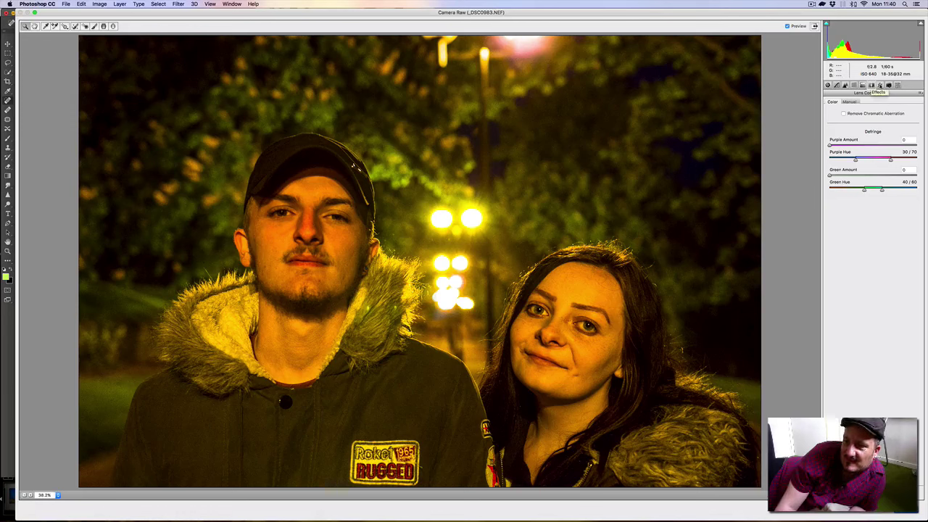
Step: Apply a post-crop vignette with an amount of -1 in the Highlight Priority style
{"action": "left_click", "coordinate": [879, 86]}
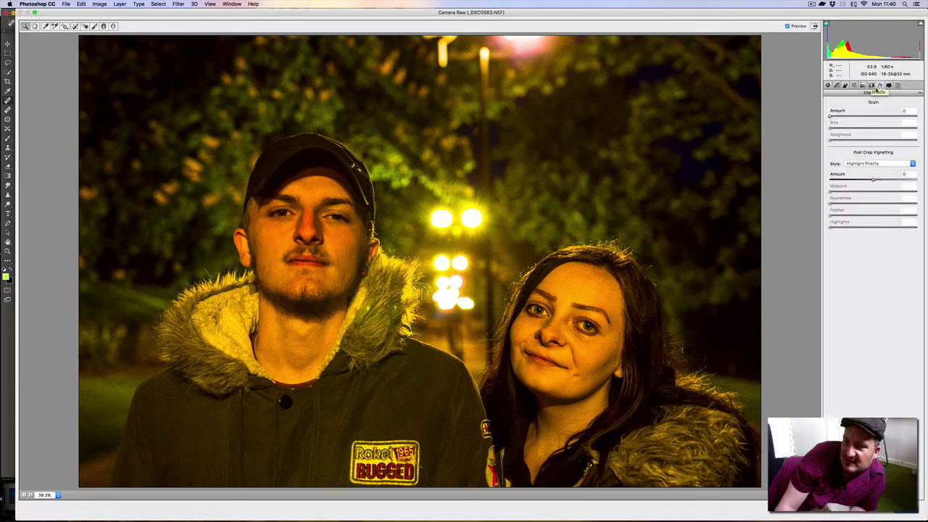
{"action": "left_click", "coordinate": [914, 165]}
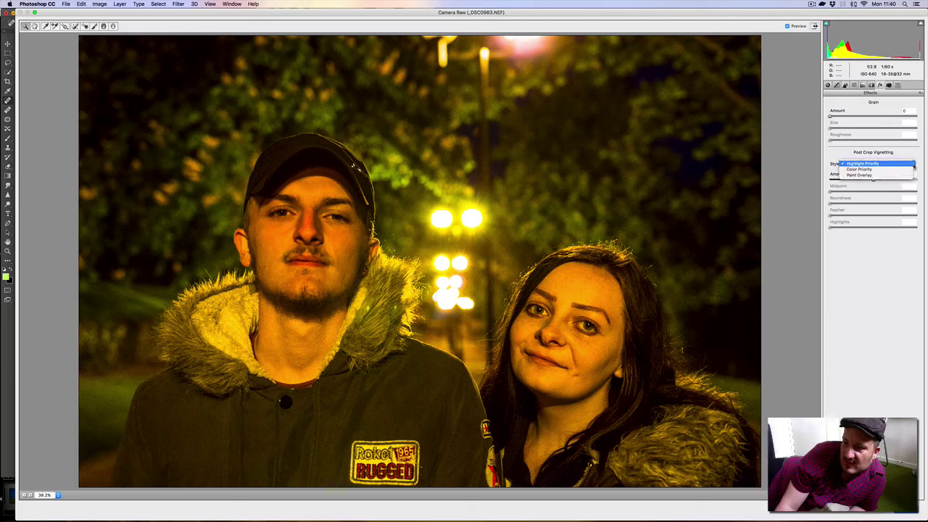
{"action": "left_click", "coordinate": [911, 159]}
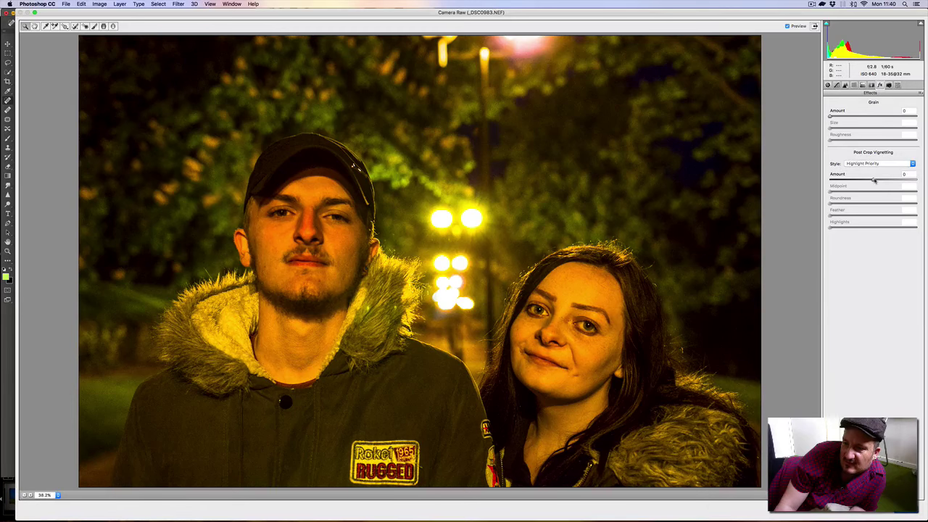
{"action": "mouse_move", "coordinate": [874, 180]}
{"action": "left_mouse_down"}
{"action": "mouse_move", "coordinate": [860, 181]}
{"action": "mouse_move", "coordinate": [903, 181]}
{"action": "mouse_move", "coordinate": [846, 183]}
{"action": "mouse_move", "coordinate": [874, 185]}
{"action": "mouse_move", "coordinate": [865, 194]}
{"action": "mouse_move", "coordinate": [873, 194]}
{"action": "left_mouse_up"}
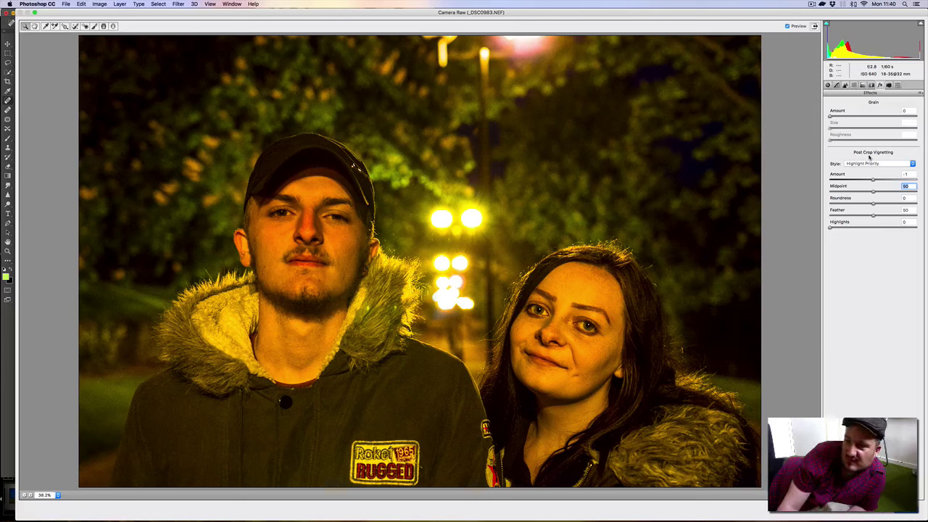
Step: Check the camera calibration and preset settings, and apply the Camera Raw Filter adjustments to the photo
{"action": "left_click", "coordinate": [889, 86]}
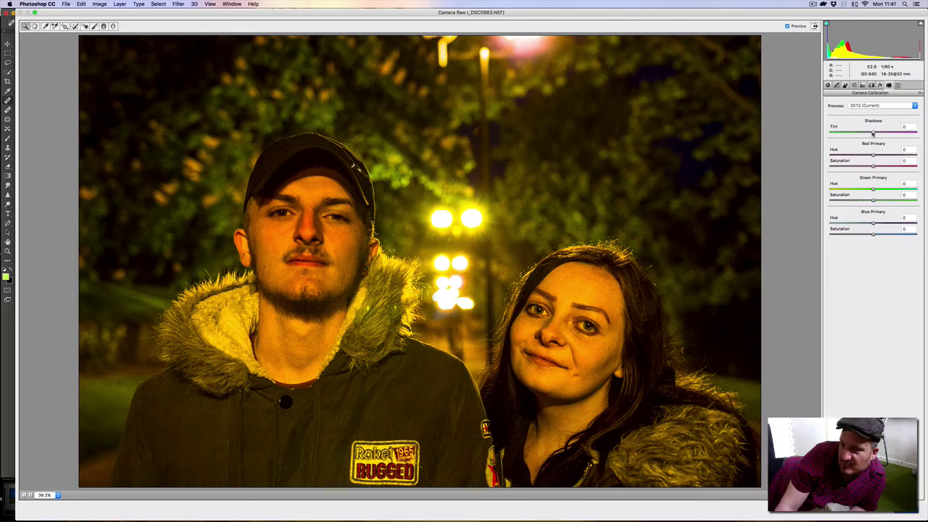
{"action": "left_click", "coordinate": [899, 86]}
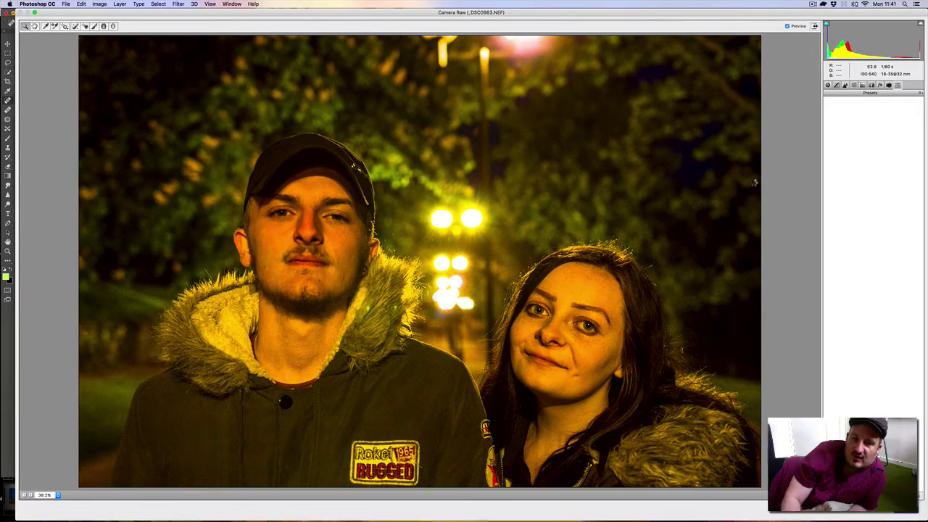
{"action": "key", "text": "Return"}
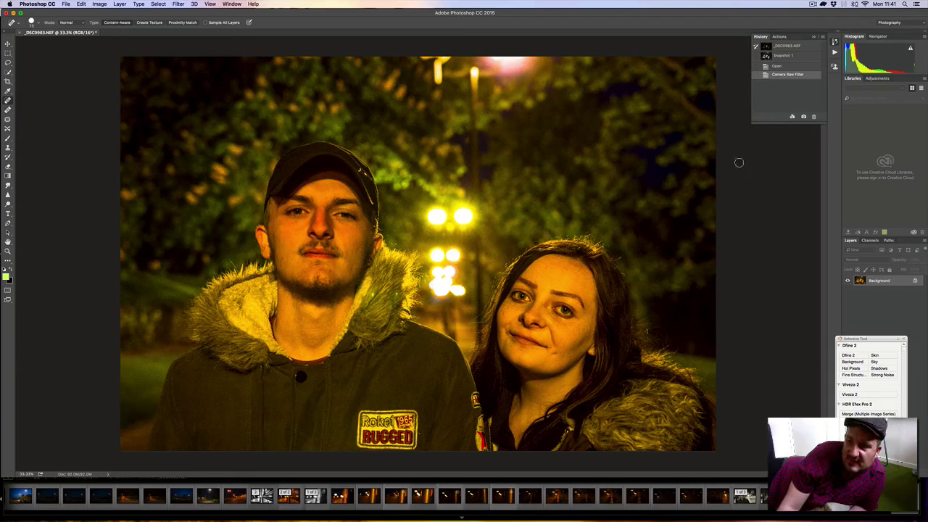
Step: Create a new document from the current Camera Raw Filter history state and select its Duplicate State entry
{"action": "left_click", "coordinate": [793, 116]}
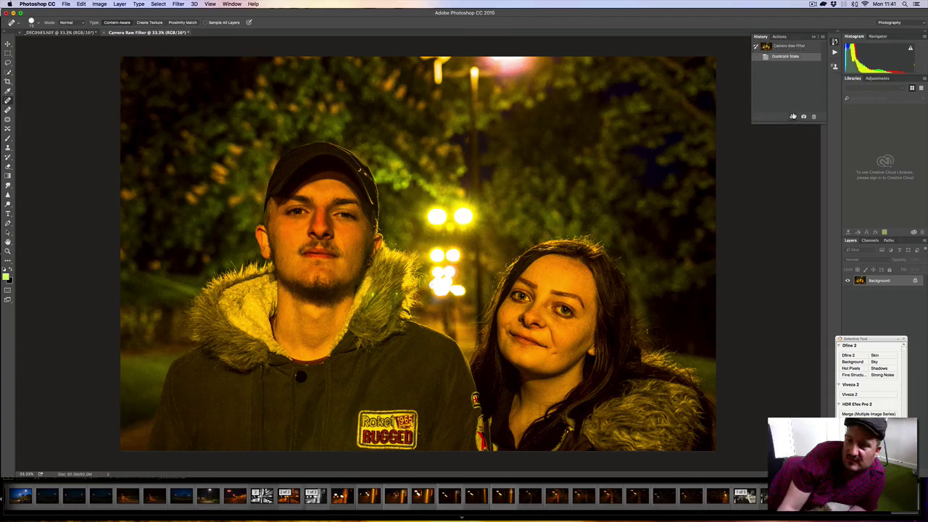
{"action": "left_click", "coordinate": [783, 46]}
{"action": "left_click", "coordinate": [783, 57]}
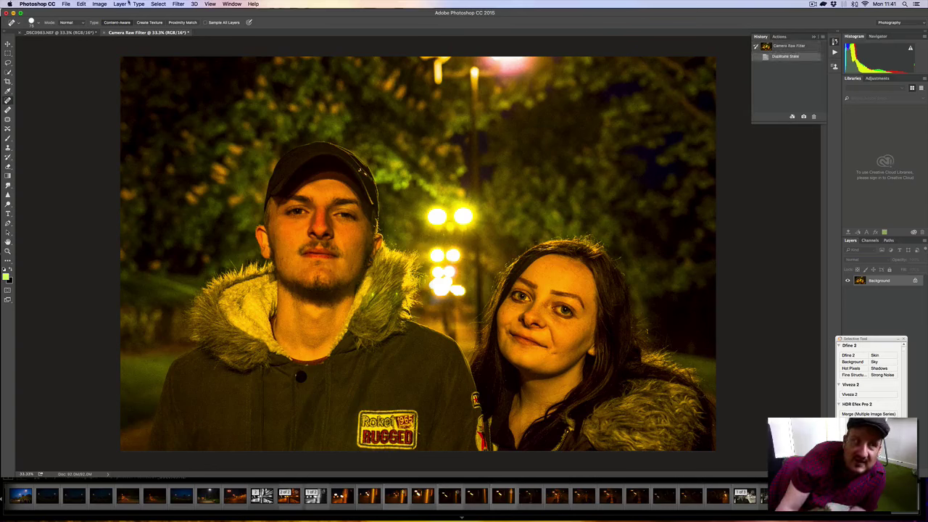
{"action": "left_click", "coordinate": [88, 4]}
{"action": "left_click", "coordinate": [84, 5]}
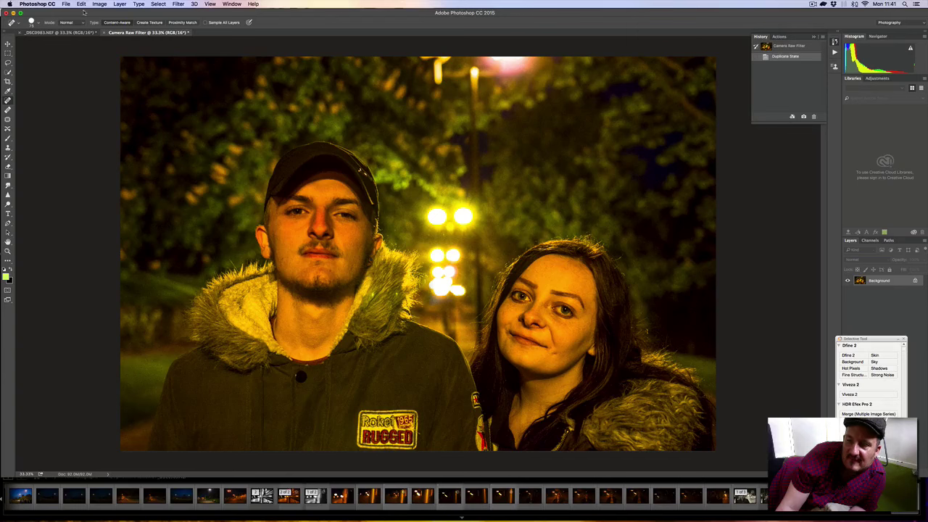
{"action": "left_click", "coordinate": [82, 5]}
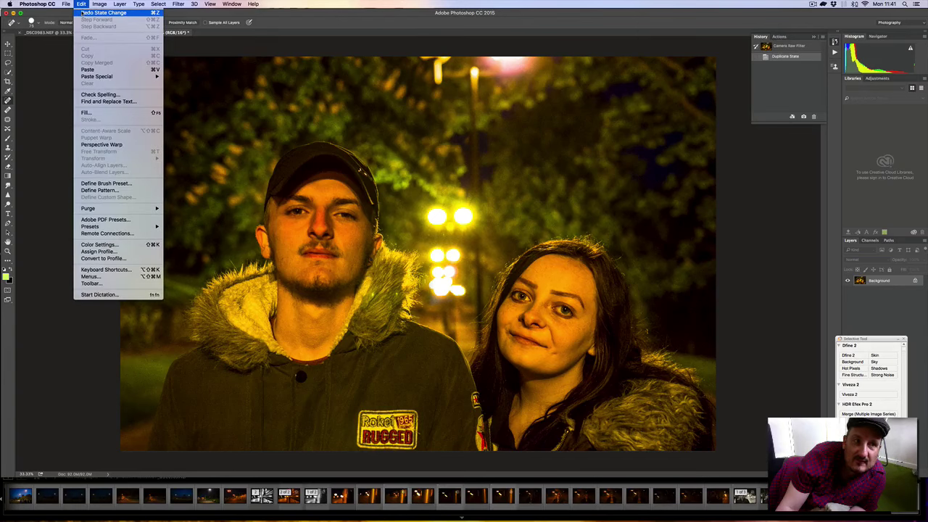
{"action": "left_click", "coordinate": [83, 13]}
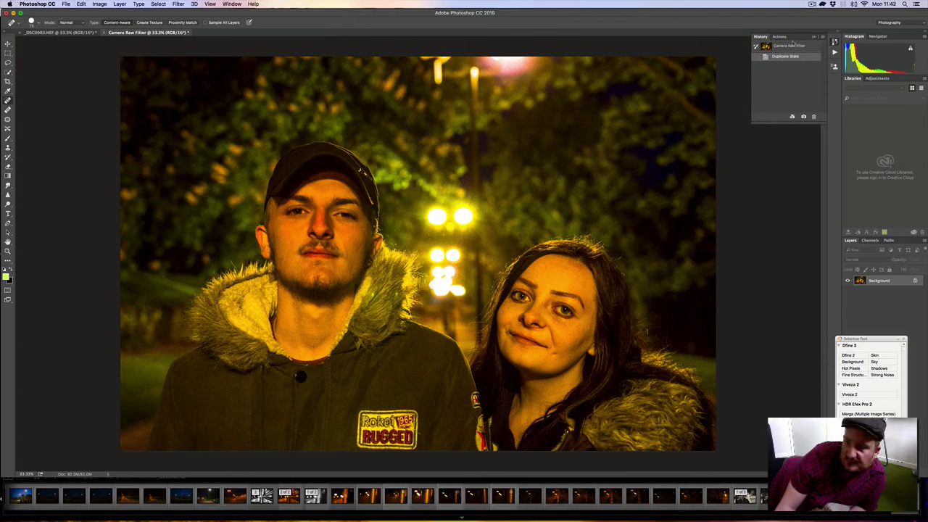
Step: Collapse the history list and look through the available layer commands, including layer masks and adjustment layers
{"action": "left_click", "coordinate": [813, 37]}
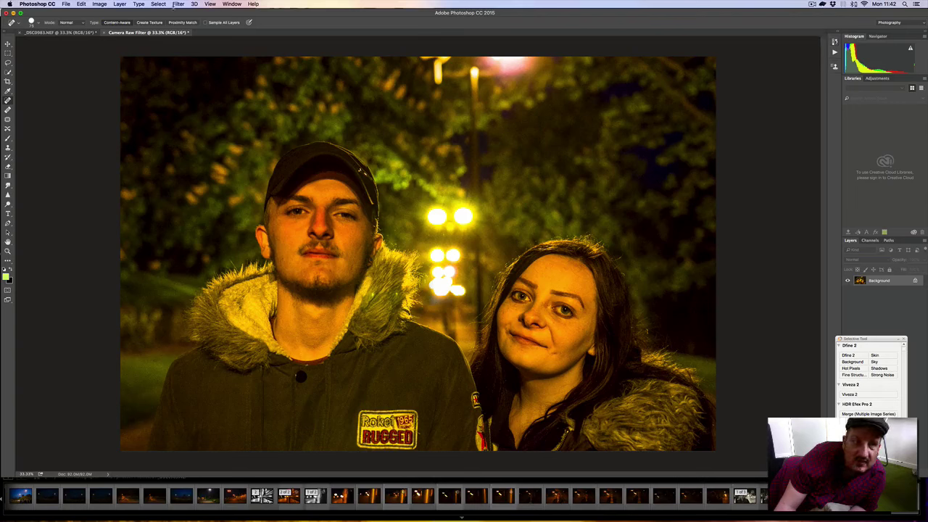
{"action": "left_click", "coordinate": [119, 4]}
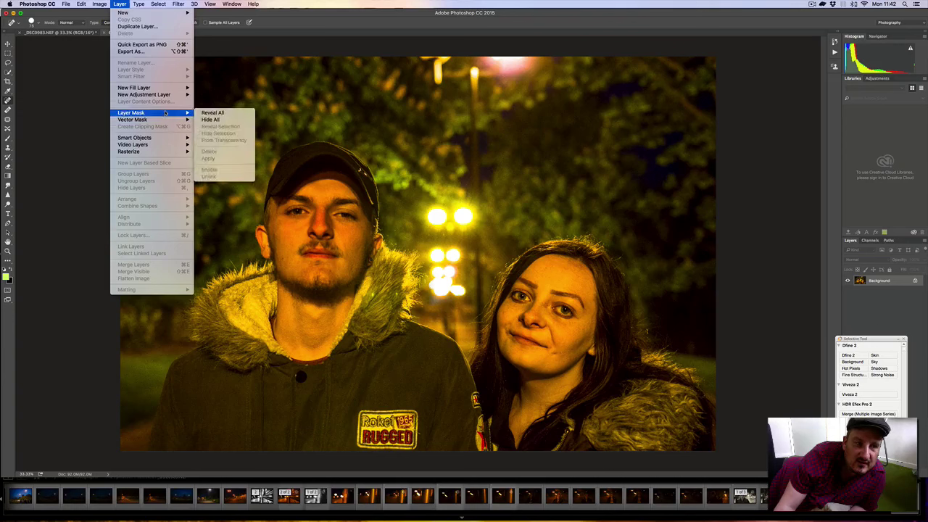
{"action": "mouse_move", "coordinate": [166, 95]}
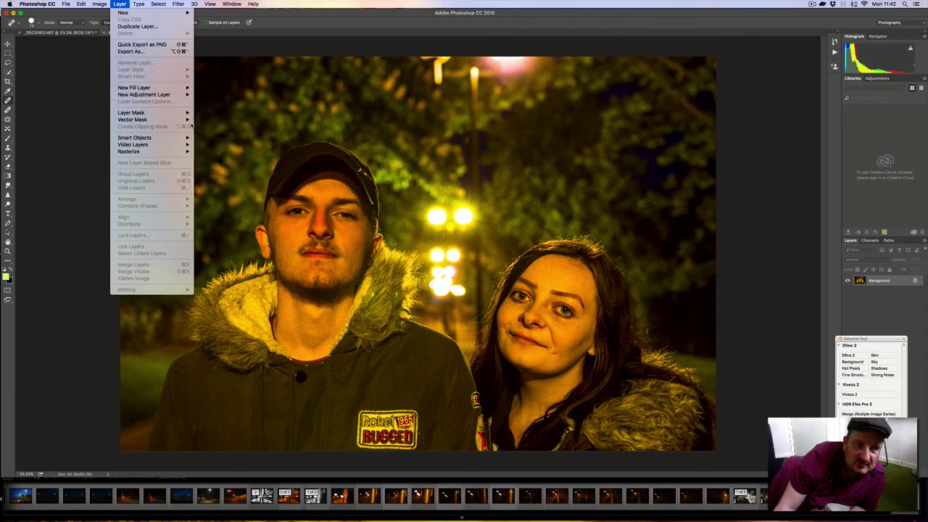
{"action": "left_click", "coordinate": [271, 14]}
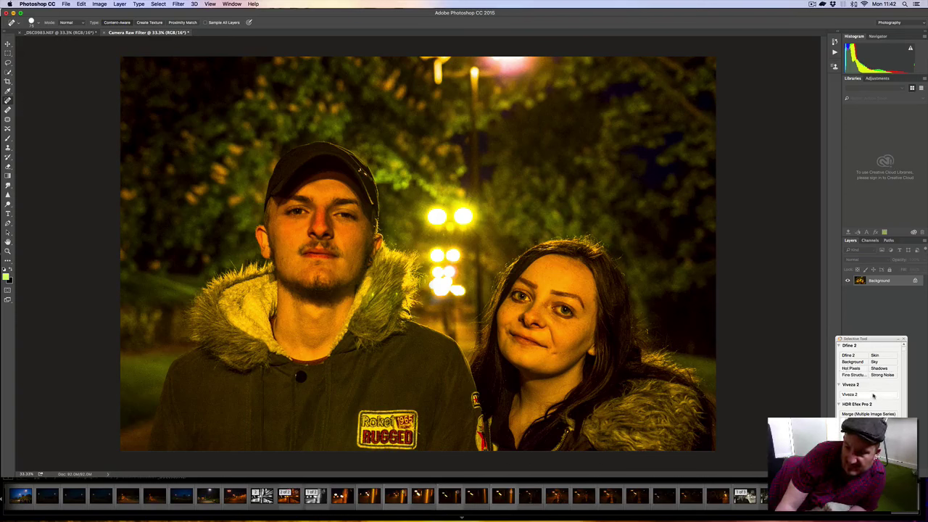
Step: Measure the noise manually in Dfine 2 around the upper lamp glow and the man's face, and open the Reduce settings
{"action": "left_click", "coordinate": [861, 355]}
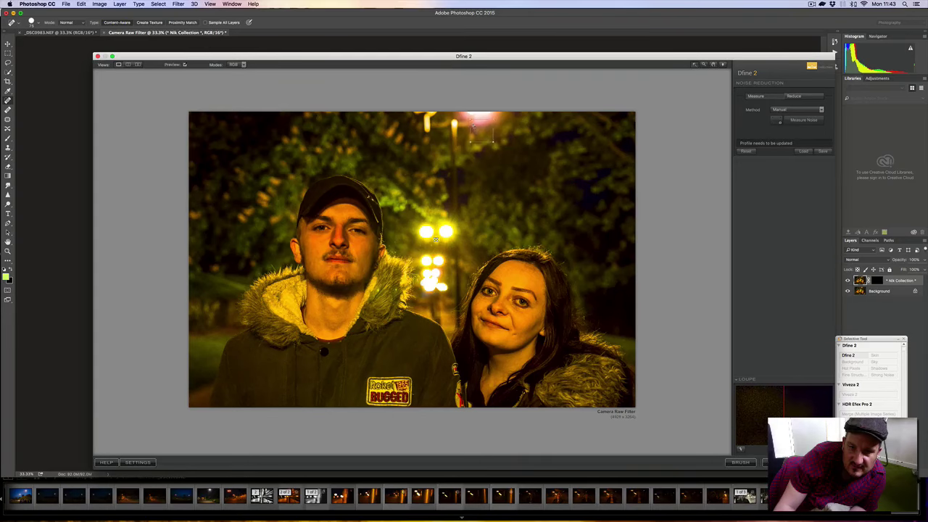
{"action": "left_click", "coordinate": [478, 126]}
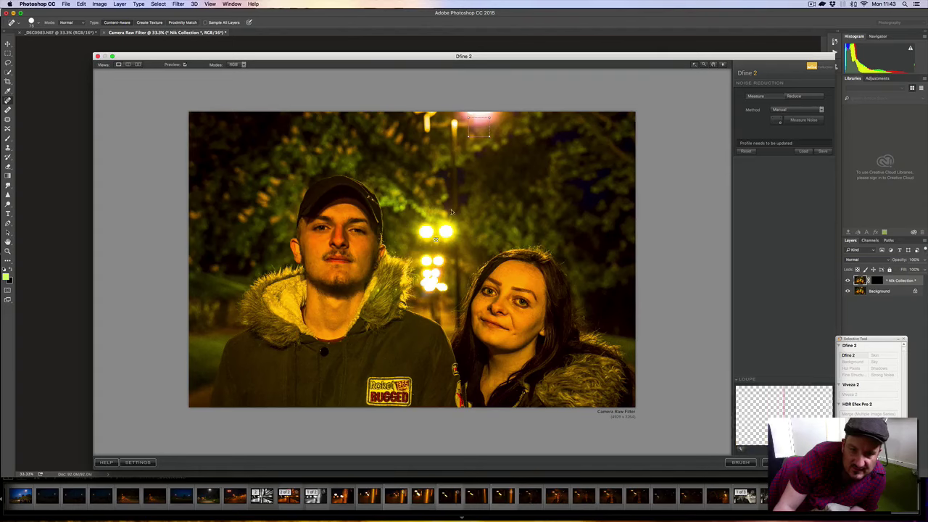
{"action": "mouse_move", "coordinate": [435, 240]}
{"action": "left_mouse_down"}
{"action": "mouse_move", "coordinate": [458, 215]}
{"action": "mouse_move", "coordinate": [450, 231]}
{"action": "left_mouse_up"}
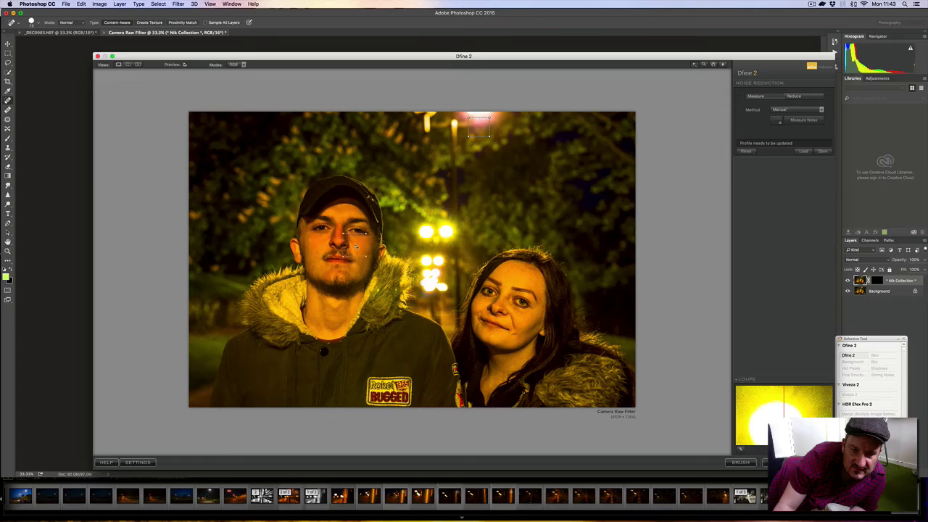
{"action": "left_click_drag", "start_coordinate": [335, 247], "coordinate": [359, 256]}
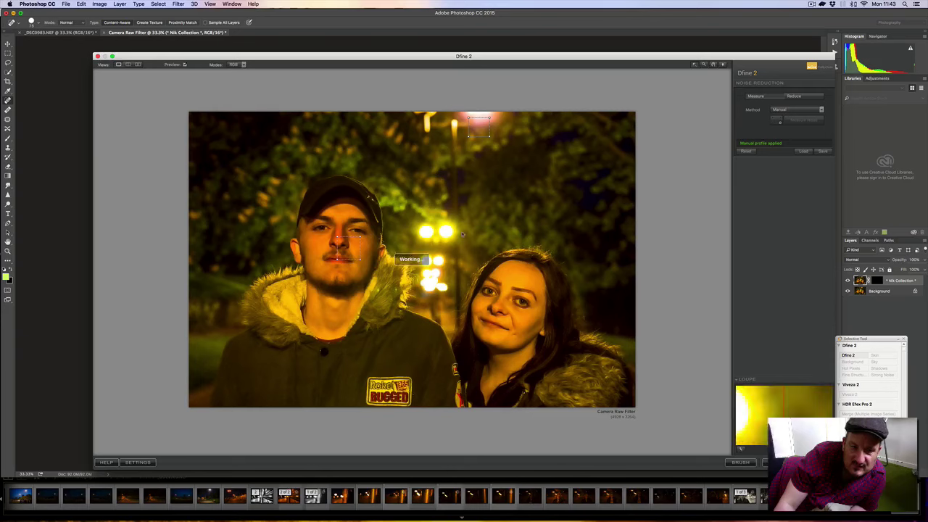
{"action": "left_click", "coordinate": [794, 96]}
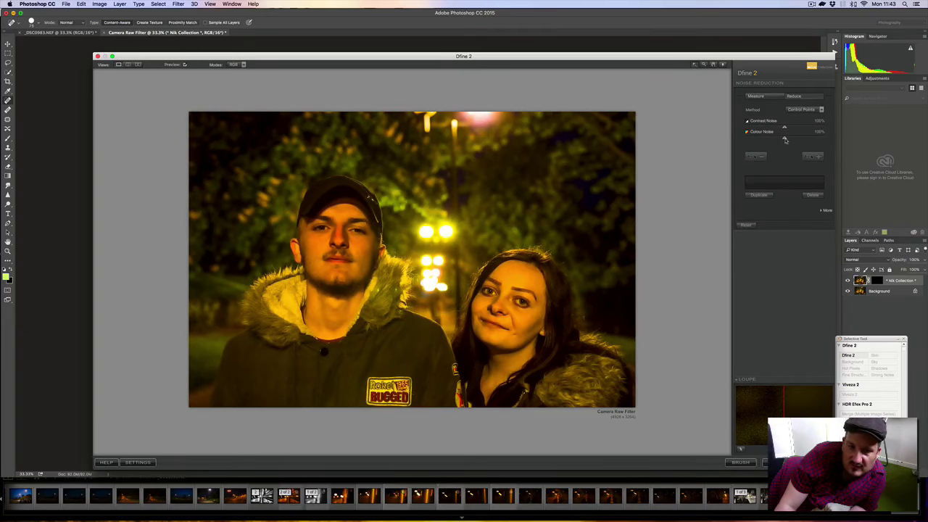
Step: Lower the colour noise reduction to 48% and the contrast noise reduction to 46%
{"action": "left_click_drag", "start_coordinate": [785, 140], "coordinate": [773, 140]}
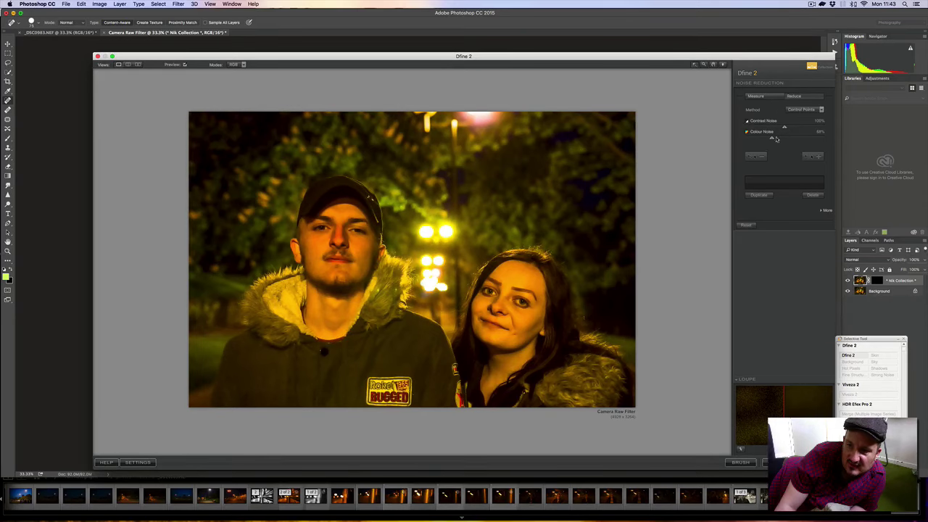
{"action": "left_click_drag", "start_coordinate": [776, 138], "coordinate": [764, 141]}
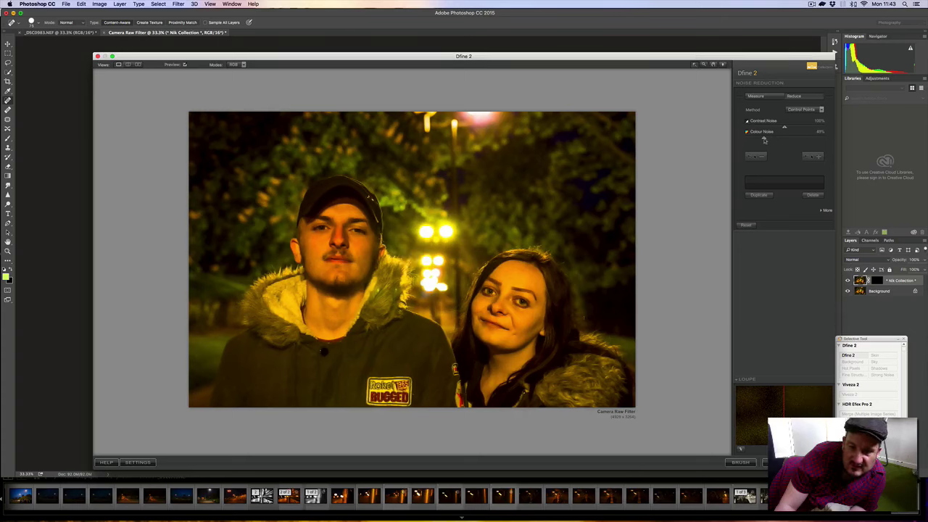
{"action": "left_click_drag", "start_coordinate": [784, 129], "coordinate": [766, 129]}
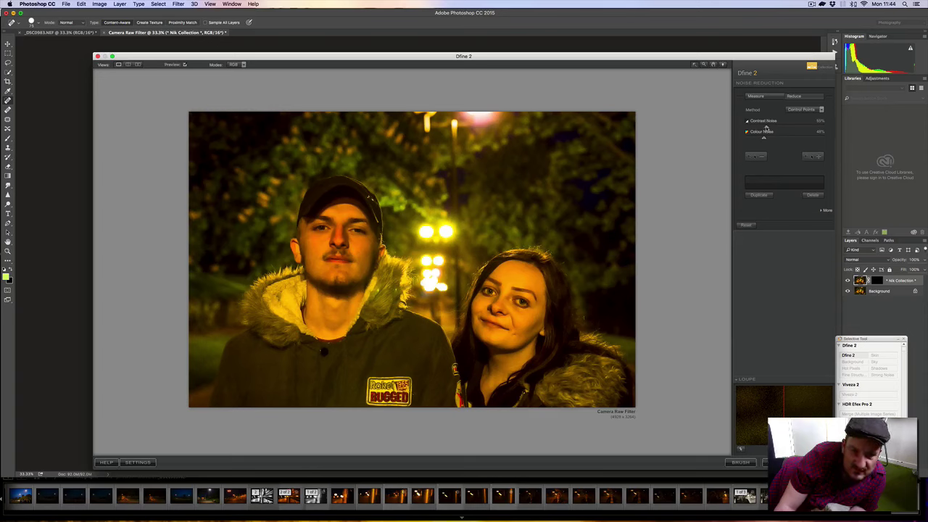
{"action": "left_click_drag", "start_coordinate": [766, 128], "coordinate": [763, 128]}
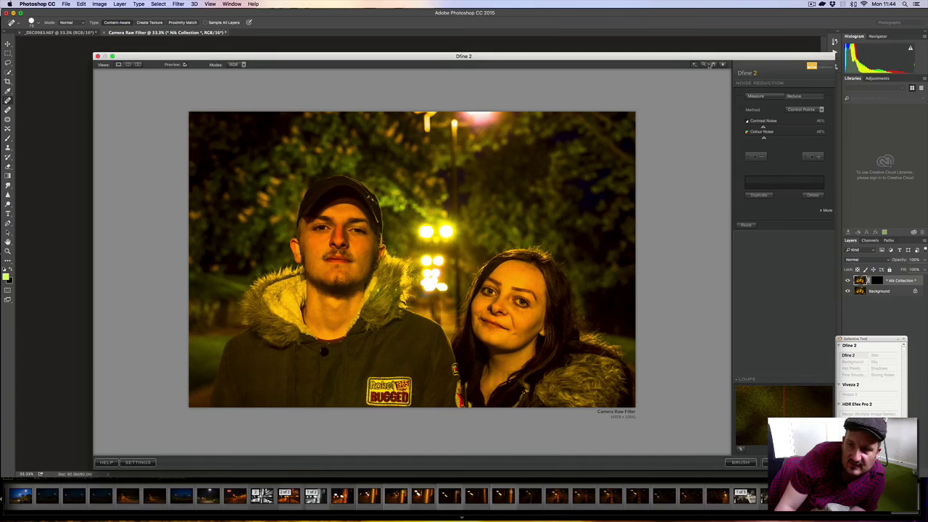
Step: Inspect the noise in the dark background foliage at 100% and 300%, and return to the full photo
{"action": "left_click", "coordinate": [704, 65]}
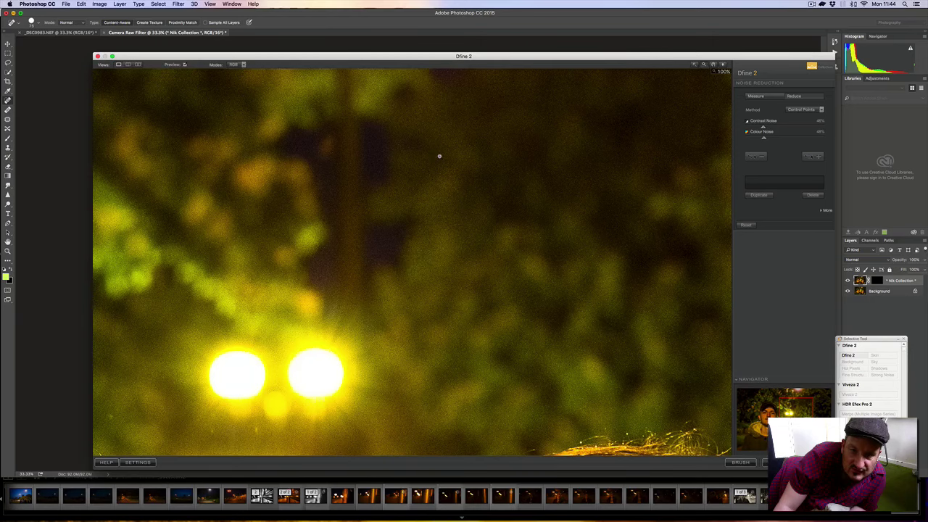
{"action": "left_click", "coordinate": [417, 185]}
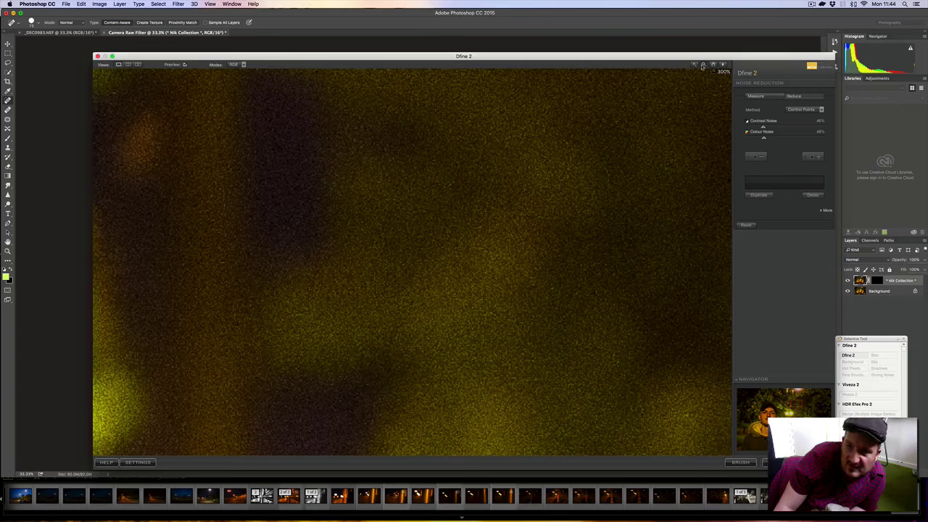
{"action": "left_click", "coordinate": [210, 5]}
{"action": "left_click", "coordinate": [210, 5]}
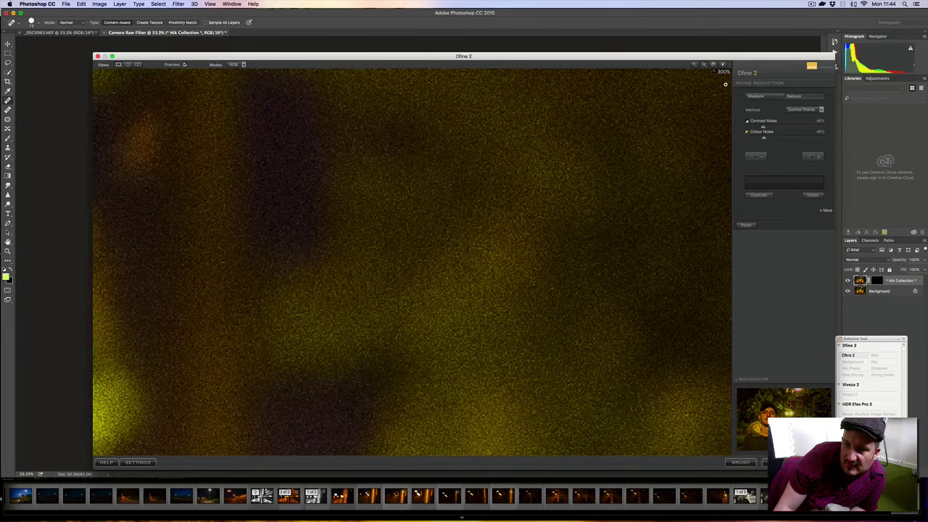
{"action": "left_click", "coordinate": [720, 72]}
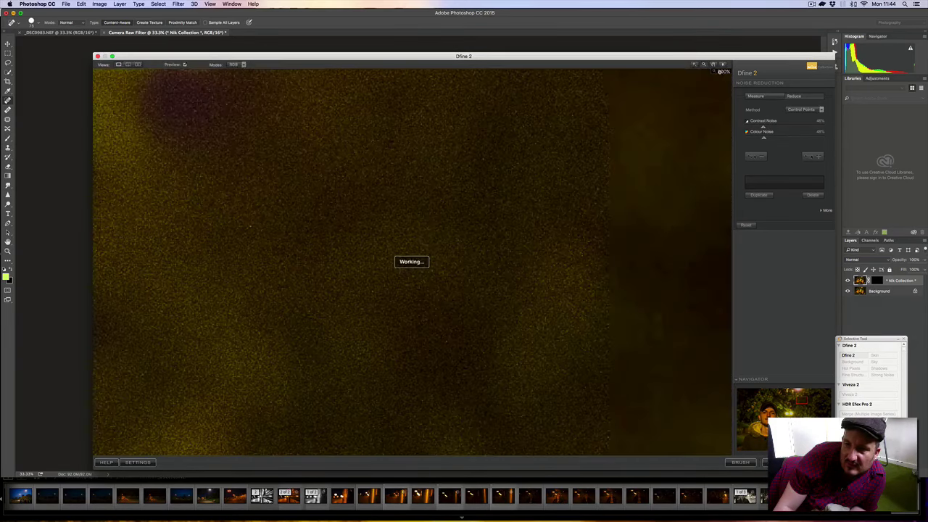
{"action": "left_click", "coordinate": [714, 71]}
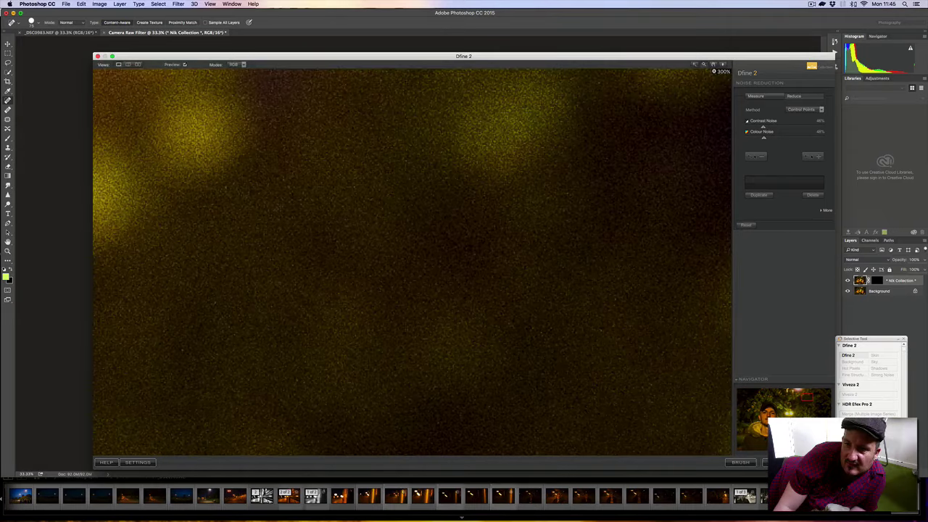
{"action": "left_click", "coordinate": [715, 71]}
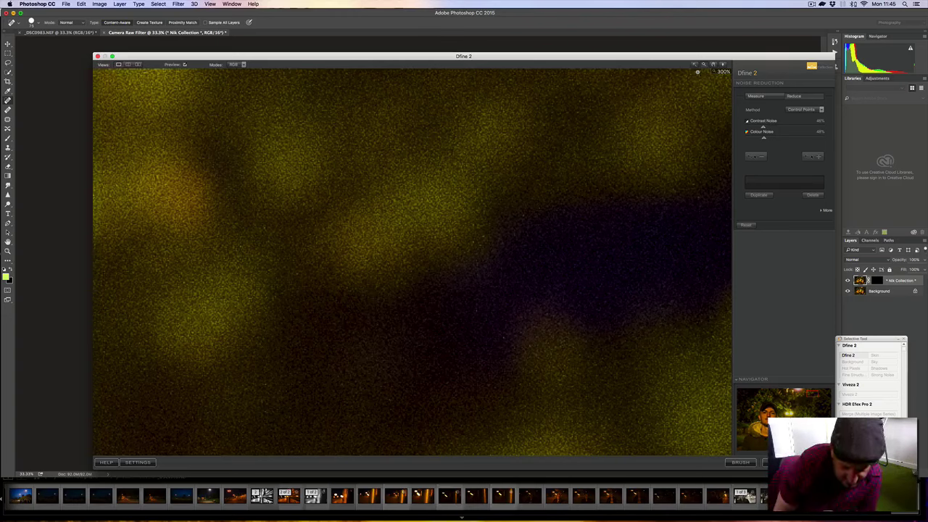
{"action": "left_click", "coordinate": [433, 222]}
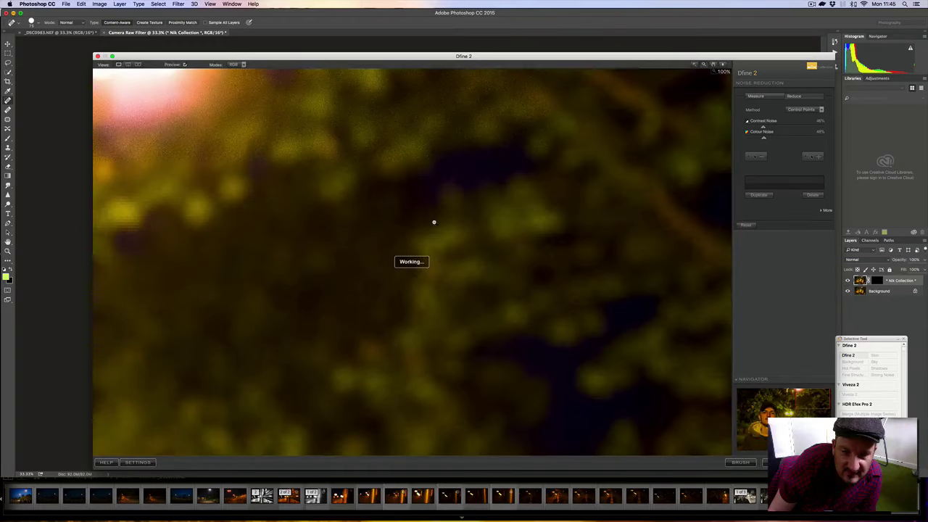
{"action": "left_click", "coordinate": [434, 222]}
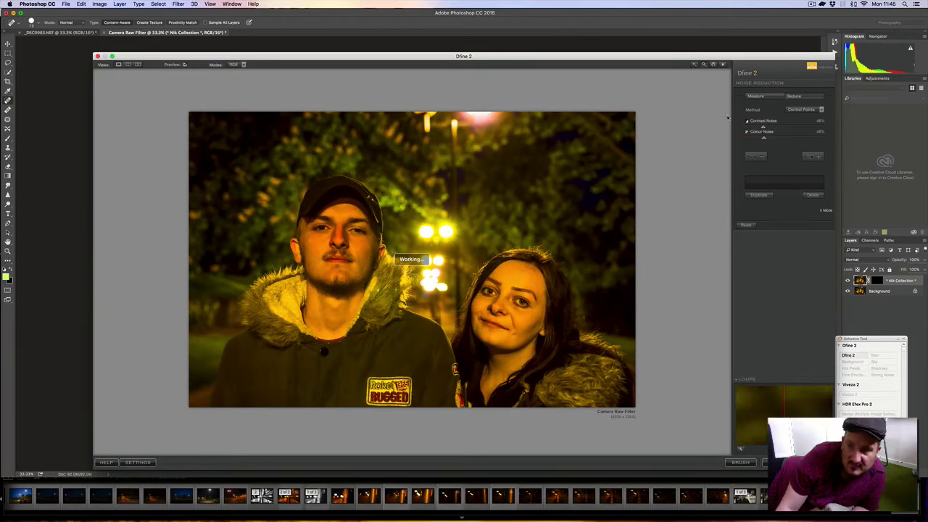
Step: Set the contrast noise reduction to 28% and the colour noise reduction to 120%
{"action": "left_click_drag", "start_coordinate": [763, 128], "coordinate": [757, 127]}
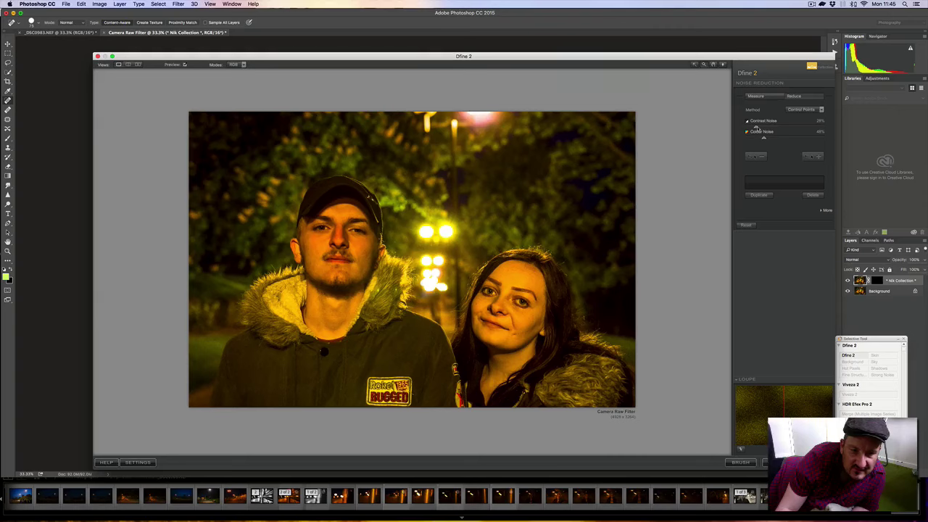
{"action": "left_click_drag", "start_coordinate": [764, 138], "coordinate": [791, 141]}
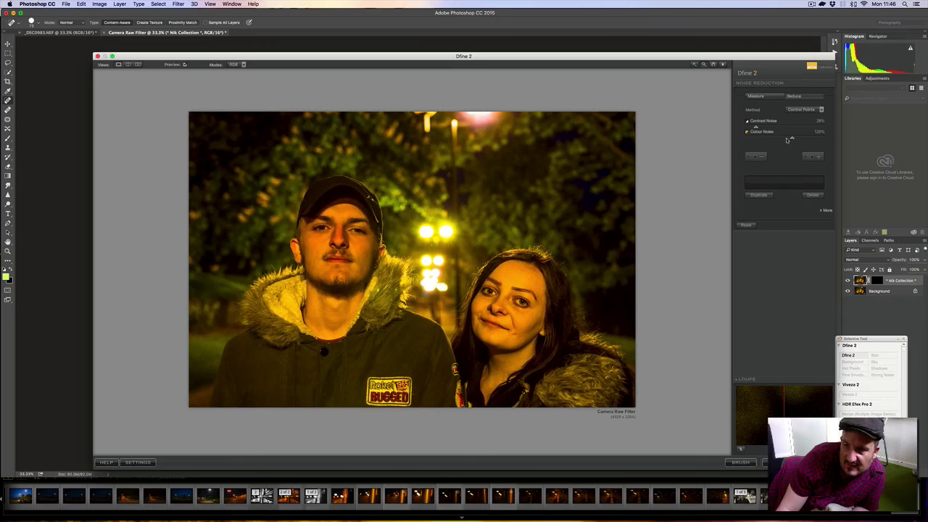
Step: Finish the Dfine 2 noise reduction with slightly more contrast noise reduction, and add a new blank layer above the result
{"action": "left_click_drag", "start_coordinate": [756, 128], "coordinate": [758, 128]}
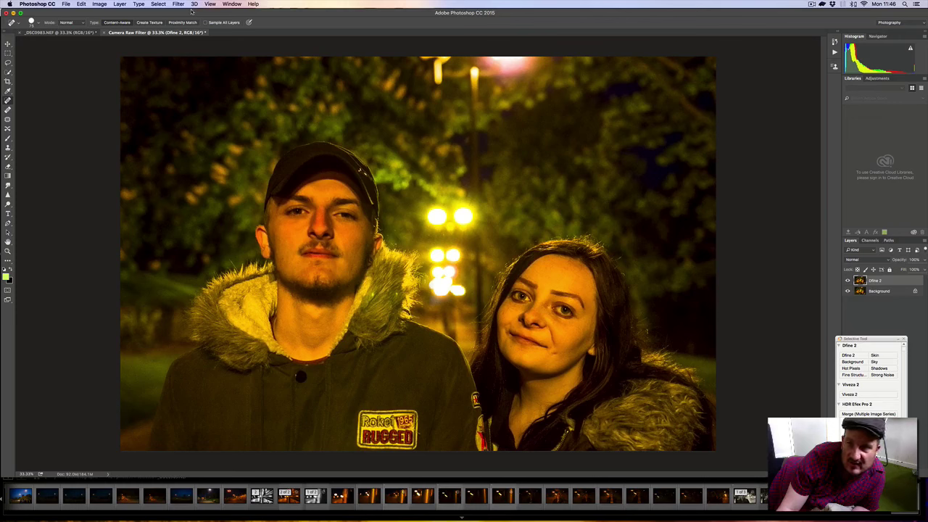
{"action": "left_click", "coordinate": [120, 4]}
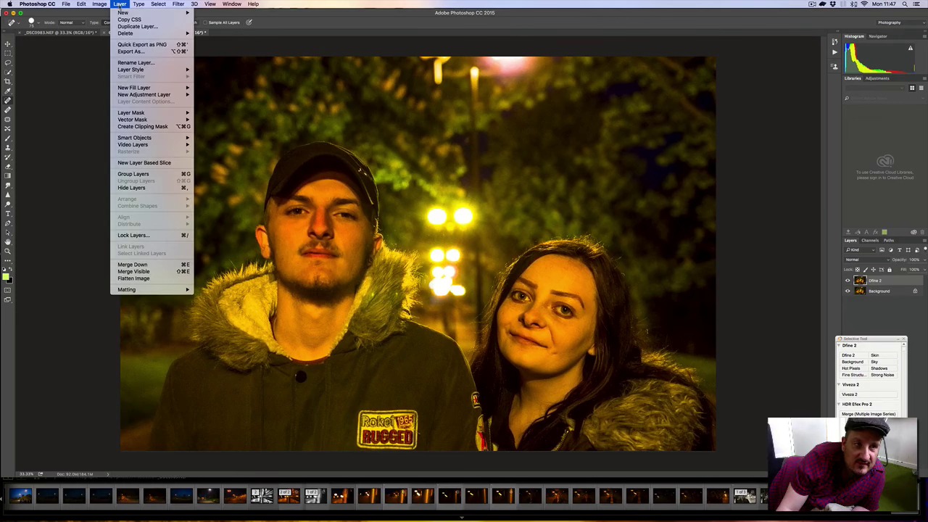
{"action": "mouse_move", "coordinate": [185, 13]}
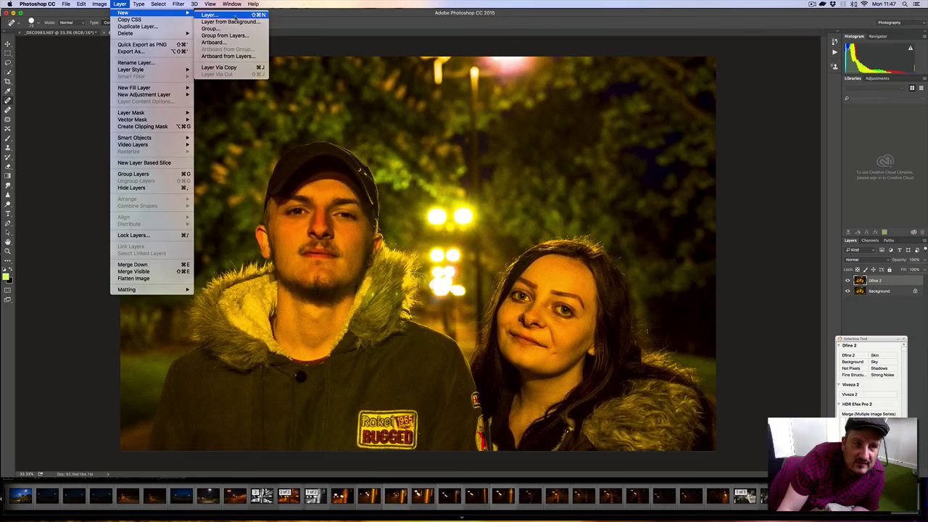
{"action": "left_click", "coordinate": [208, 15]}
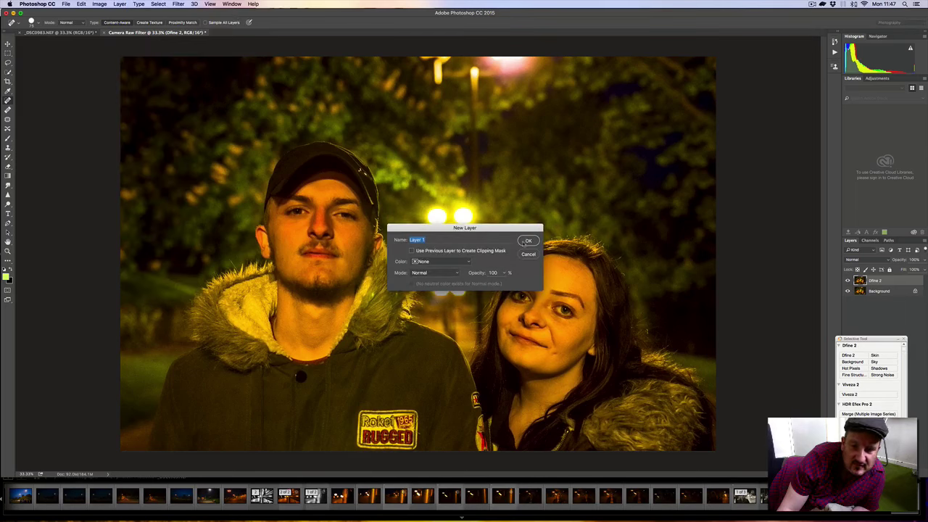
{"action": "left_click", "coordinate": [528, 241]}
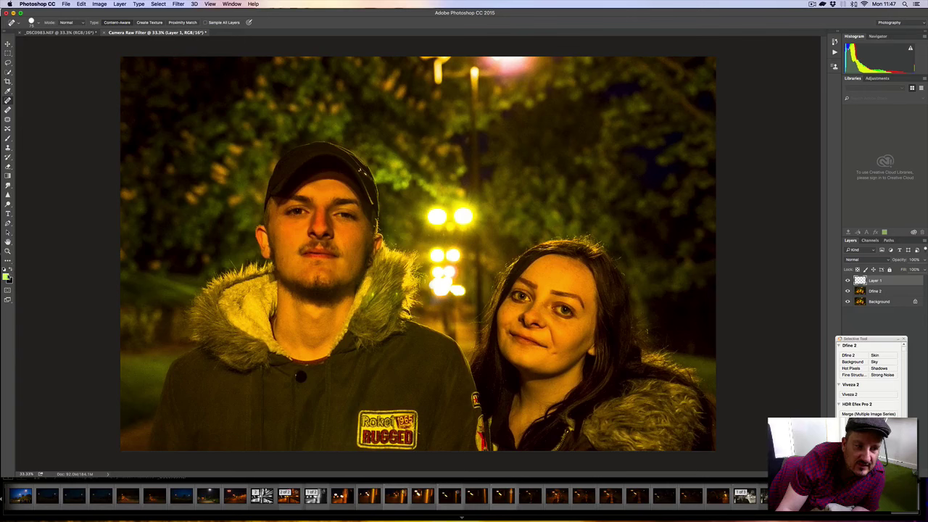
Step: Set the foreground colour to the yellow e5e74a sampled from the glow around the background lamps
{"action": "left_click", "coordinate": [7, 275]}
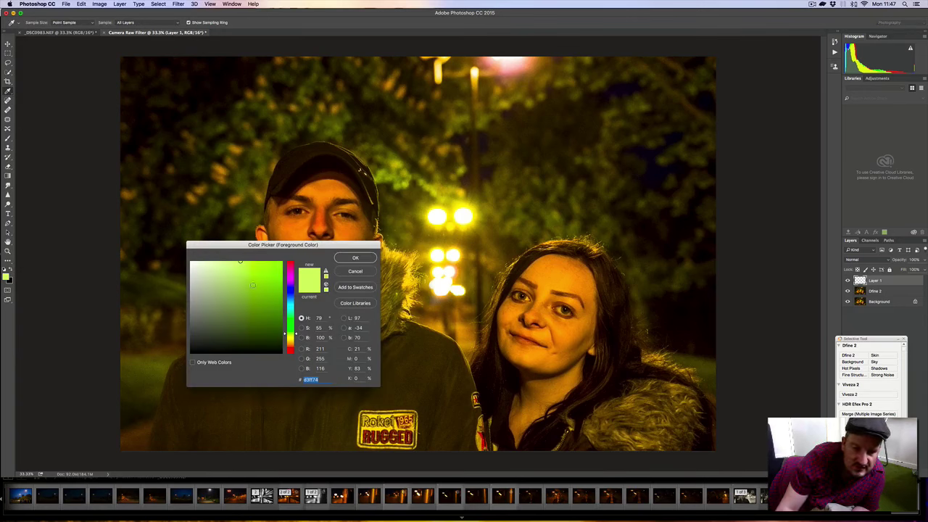
{"action": "left_click", "coordinate": [448, 207]}
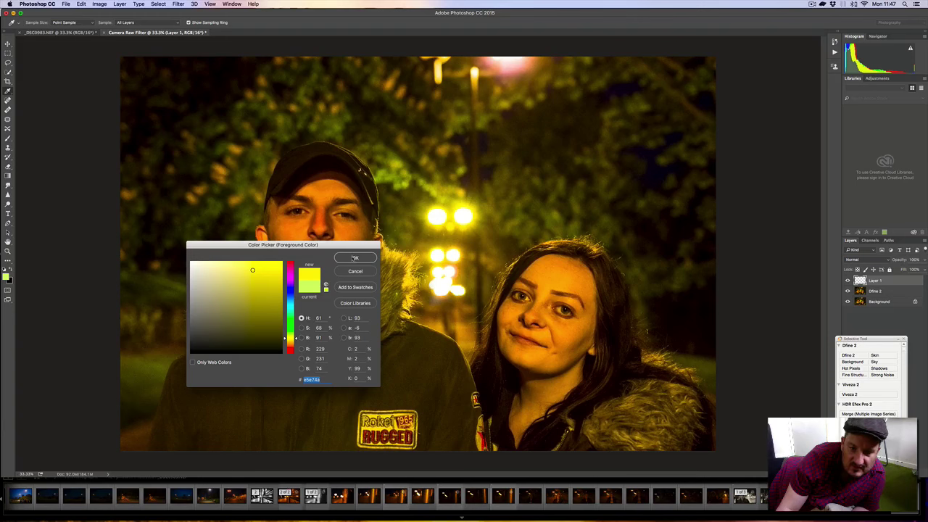
{"action": "left_click", "coordinate": [354, 258]}
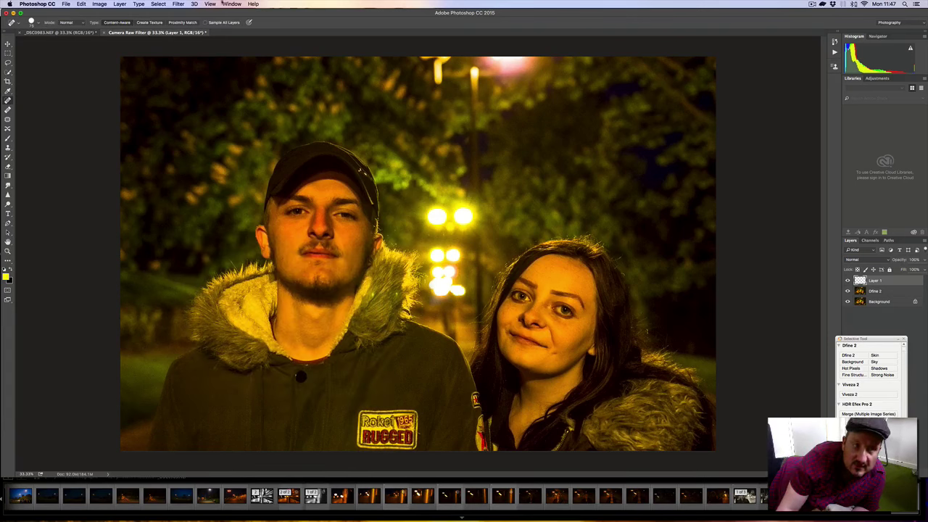
Step: Switch to the Brush tool and set a soft tip of 300 px
{"action": "left_click", "coordinate": [38, 24]}
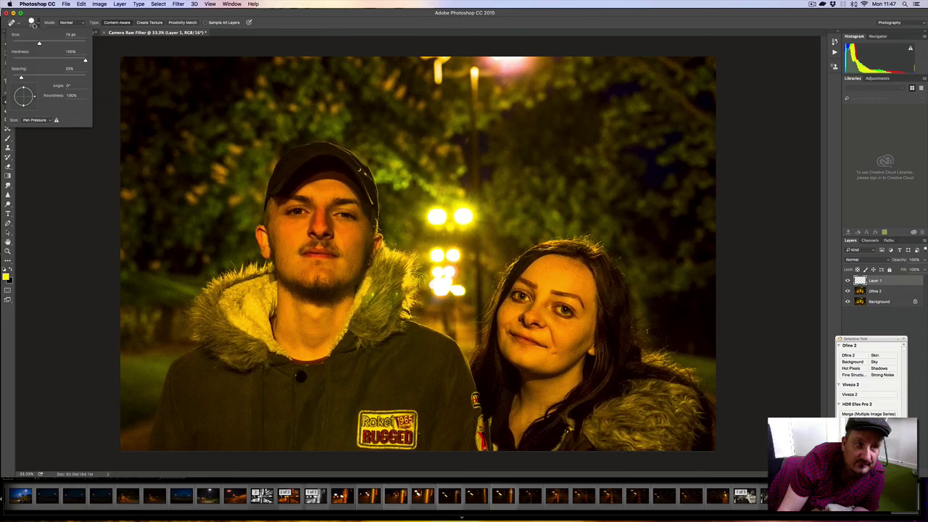
{"action": "left_click", "coordinate": [33, 25]}
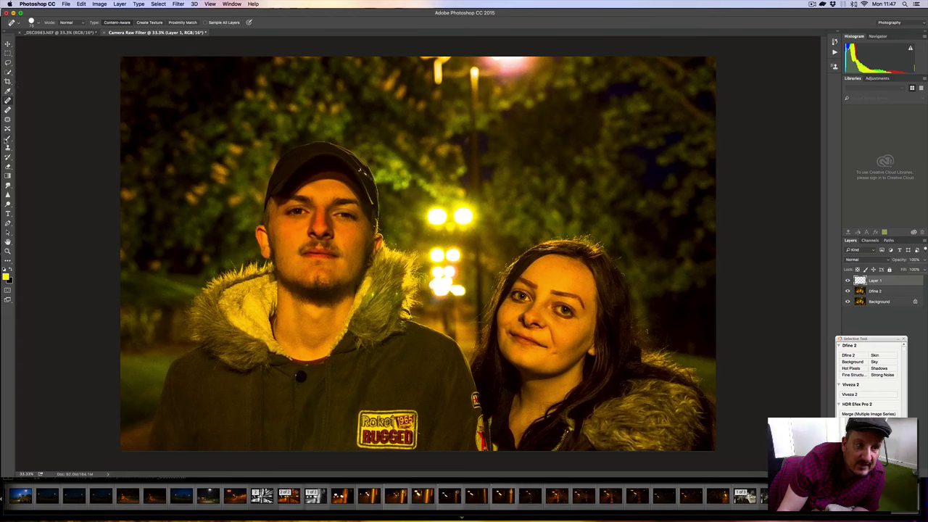
{"action": "left_click", "coordinate": [8, 139]}
{"action": "left_click", "coordinate": [37, 22]}
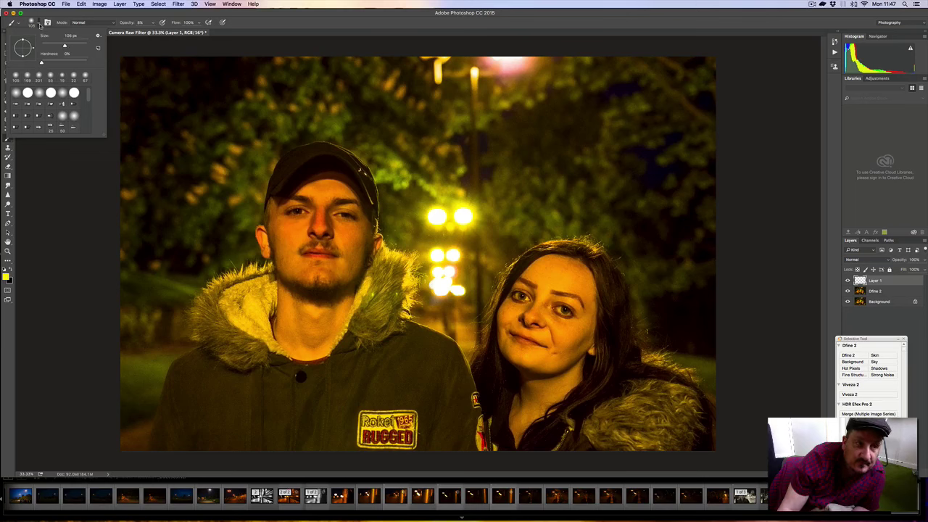
{"action": "left_click_drag", "start_coordinate": [65, 45], "coordinate": [75, 46]}
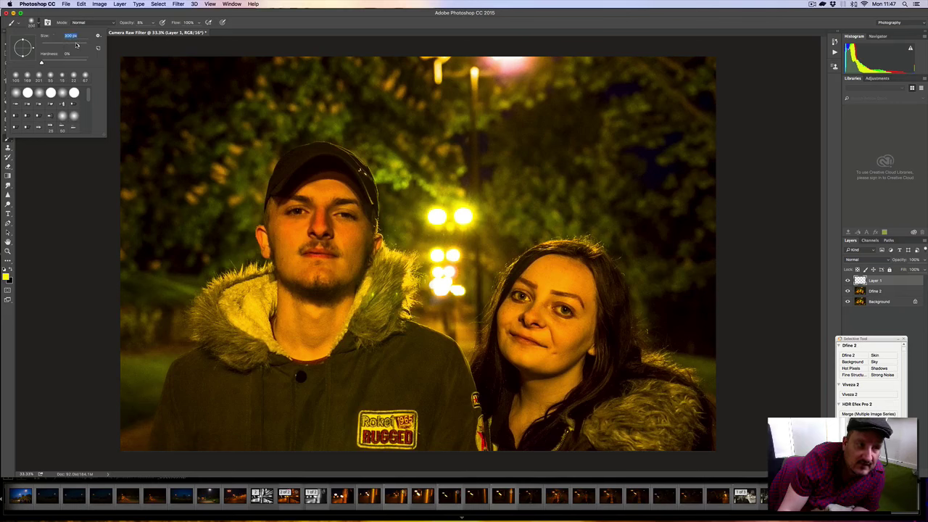
{"action": "left_click", "coordinate": [39, 26]}
{"action": "left_click", "coordinate": [38, 26]}
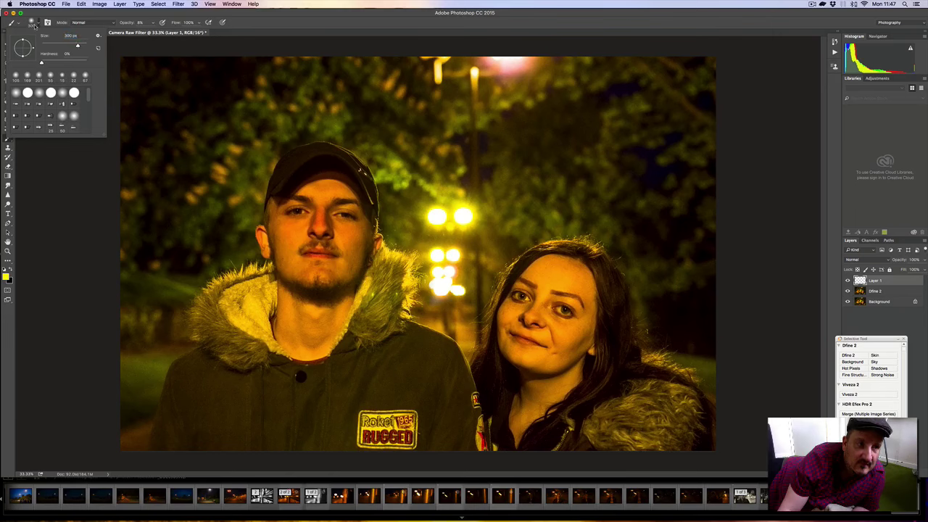
{"action": "left_click", "coordinate": [39, 26]}
{"action": "left_click", "coordinate": [38, 26]}
{"action": "left_click", "coordinate": [39, 26]}
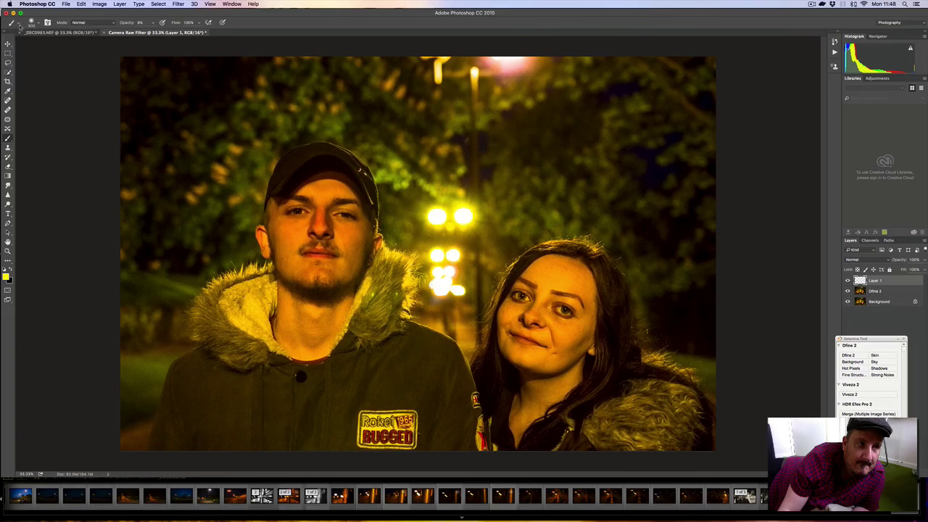
Step: Load the Airbrush Soft Round 50% flow preset and enlarge its tip to 1040 px
{"action": "left_click", "coordinate": [20, 26]}
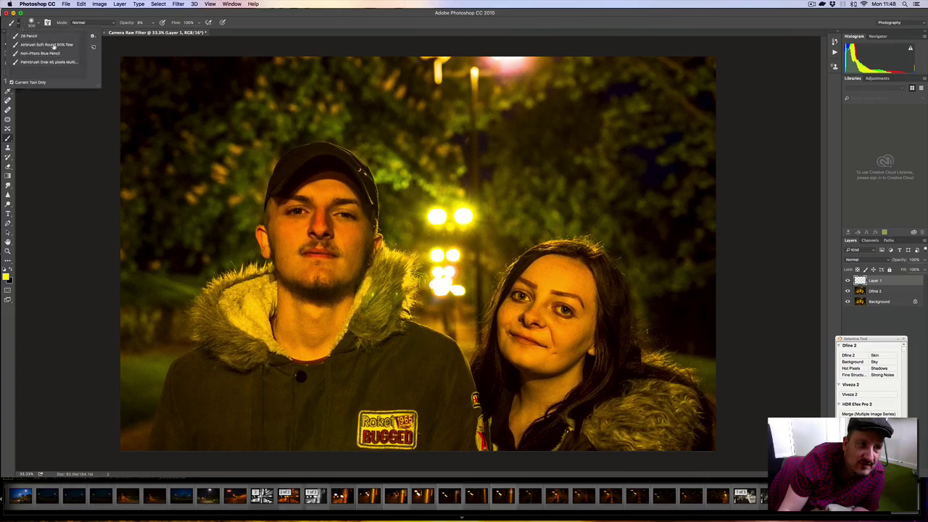
{"action": "left_click", "coordinate": [53, 45]}
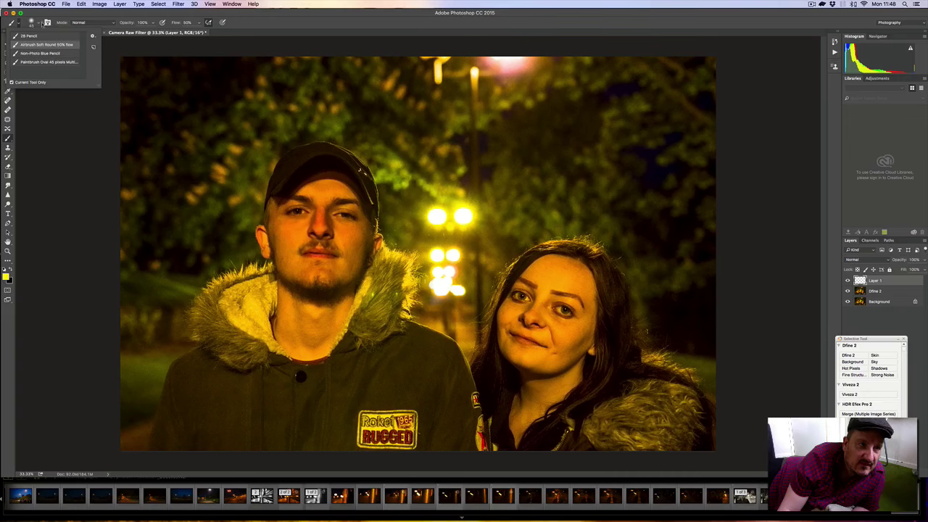
{"action": "left_click", "coordinate": [42, 23]}
{"action": "left_click", "coordinate": [41, 24]}
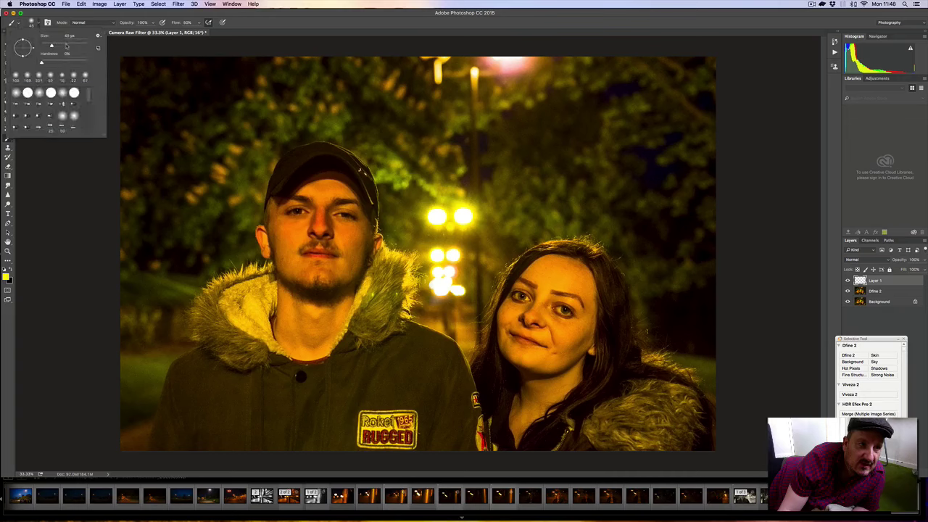
{"action": "left_click_drag", "start_coordinate": [68, 47], "coordinate": [76, 47]}
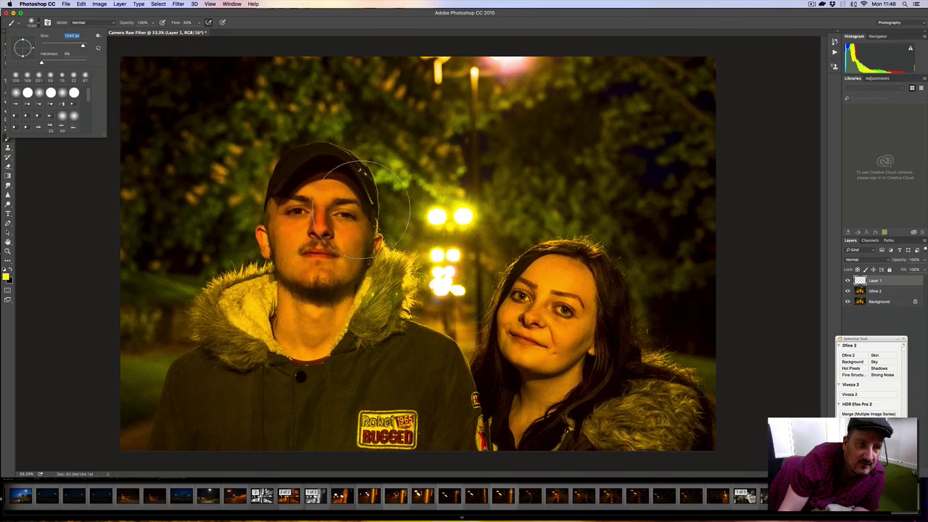
Step: Paint a large soft yellow glow over the left background lamp on the new layer, undoing the extra dab
{"action": "left_click", "coordinate": [432, 227]}
{"action": "left_click", "coordinate": [433, 227]}
{"action": "key", "text": "super+z"}
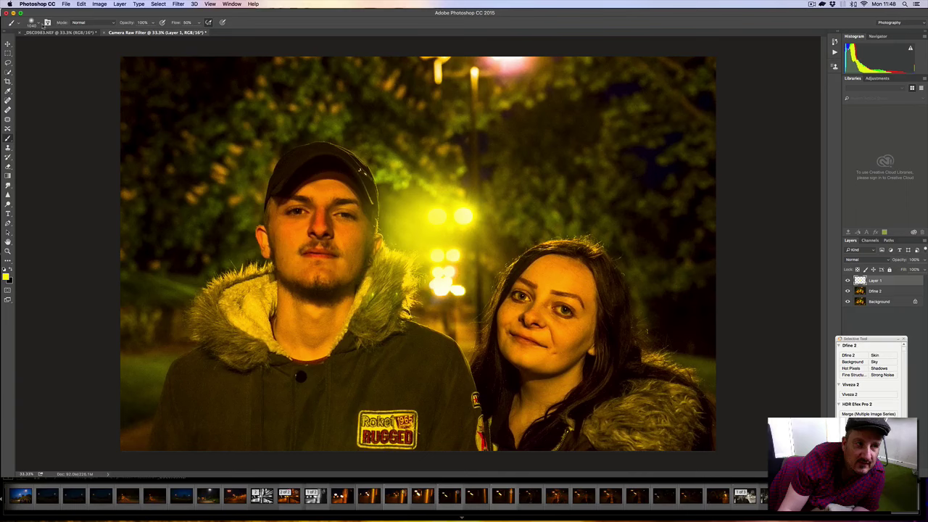
Step: With a 300 px airbrush, paint yellow light beams from the lamps across the right, upward to the top edge and across the left
{"action": "left_click", "coordinate": [39, 24]}
{"action": "left_click", "coordinate": [78, 46]}
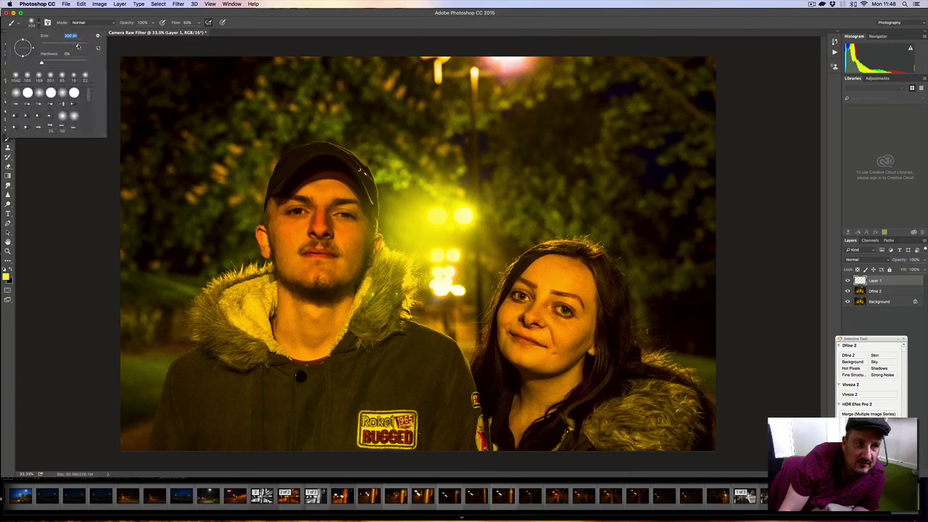
{"action": "left_click", "coordinate": [509, 219]}
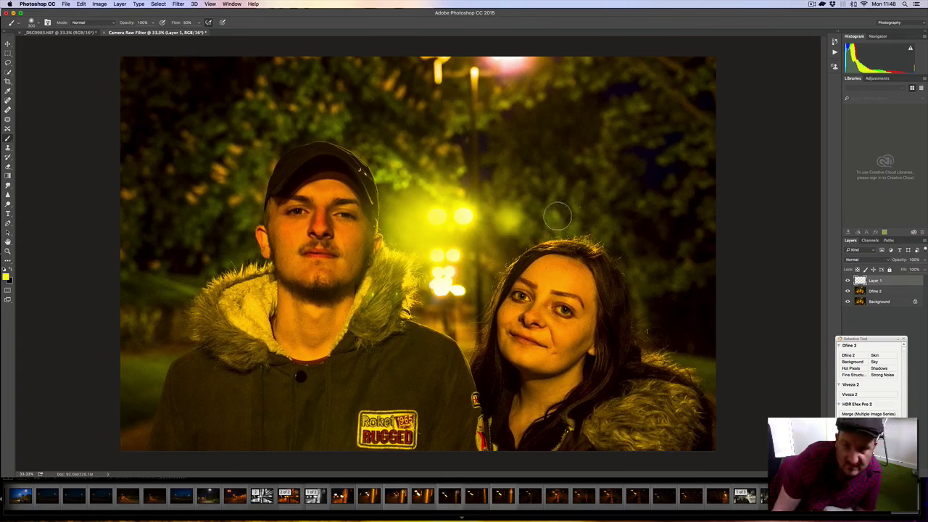
{"action": "left_click_drag", "start_coordinate": [502, 216], "coordinate": [688, 216]}
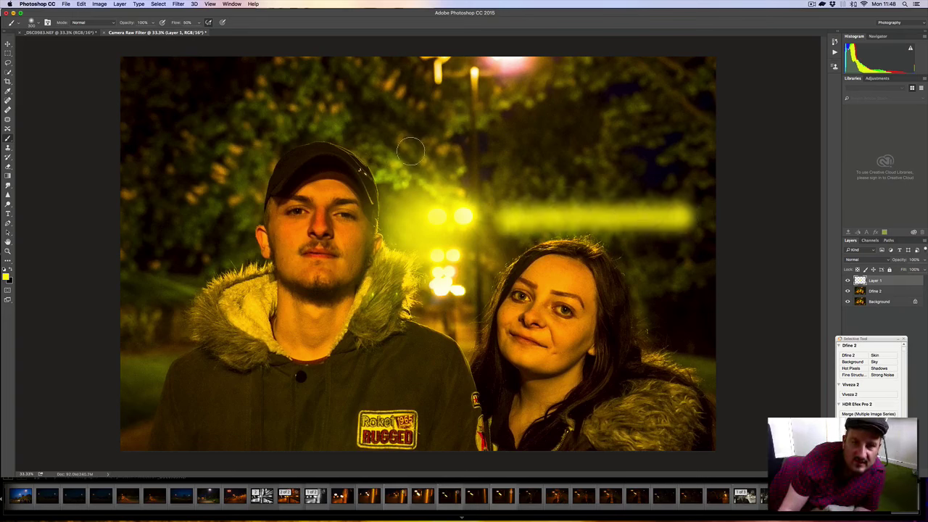
{"action": "left_click_drag", "start_coordinate": [443, 189], "coordinate": [408, 77]}
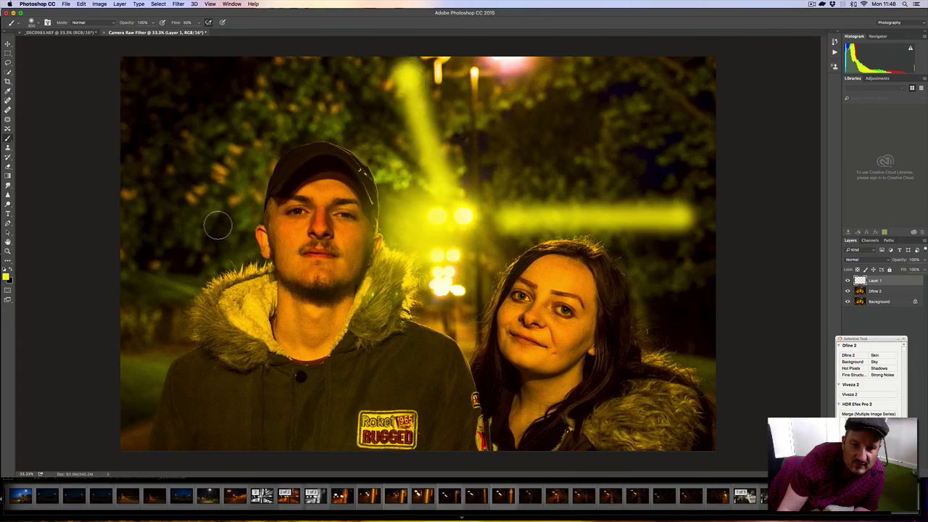
{"action": "left_click_drag", "start_coordinate": [239, 212], "coordinate": [99, 211]}
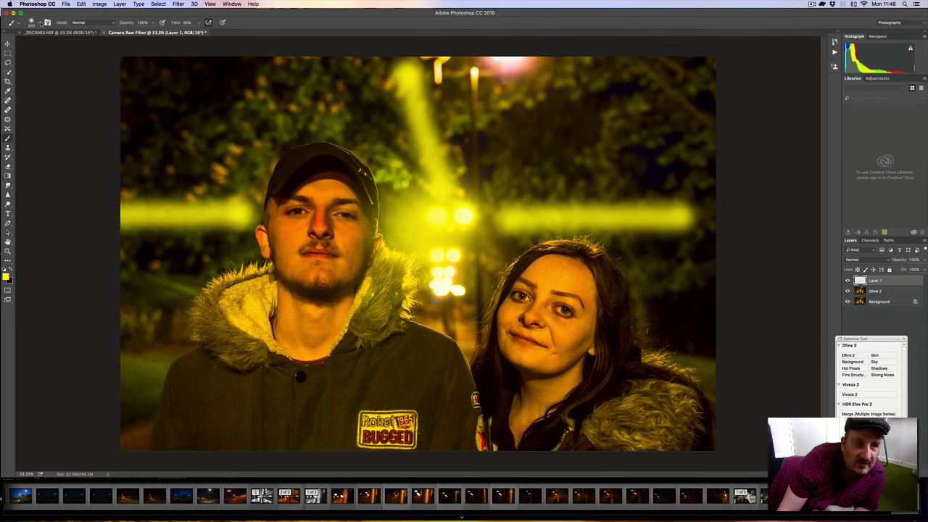
Step: Shrink the airbrush to a much smaller tip
{"action": "left_click", "coordinate": [41, 23]}
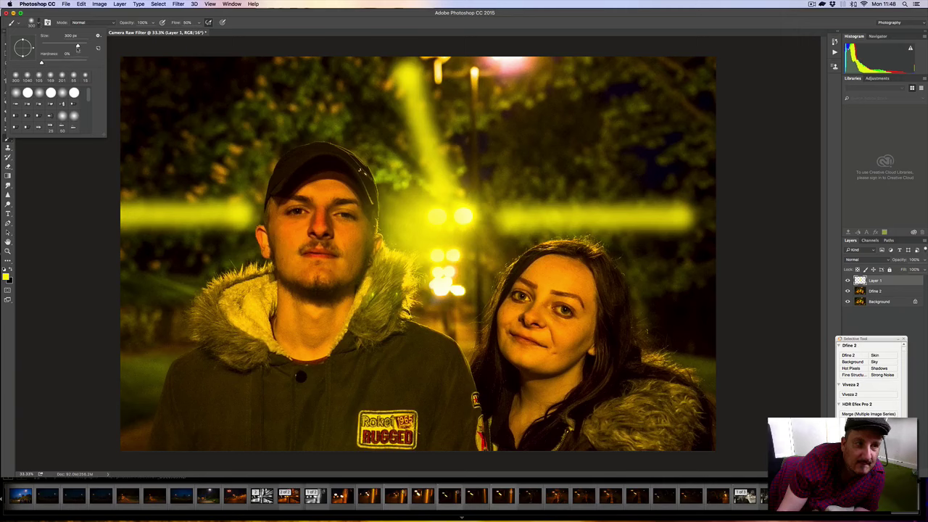
{"action": "left_click_drag", "start_coordinate": [78, 47], "coordinate": [54, 47]}
{"action": "left_click", "coordinate": [58, 23]}
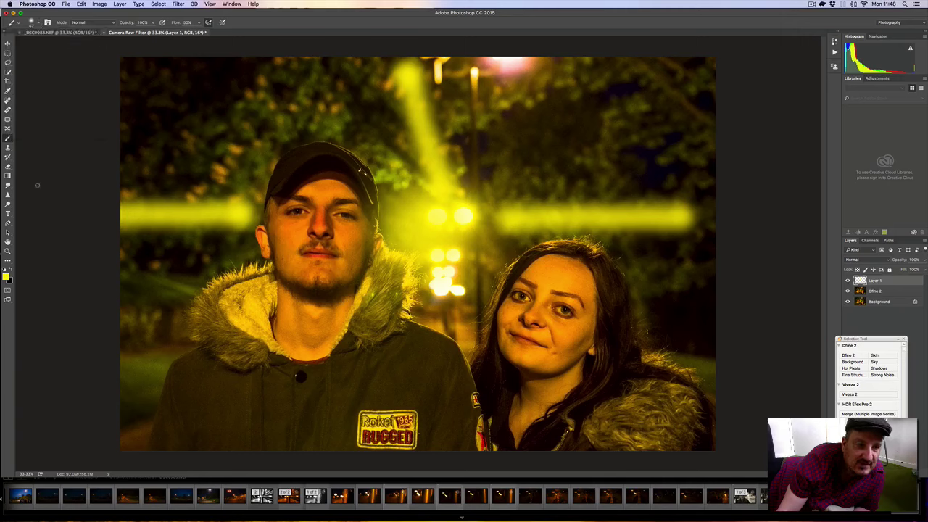
Step: Set up the Smudge tool with 27% strength and a soft tip of about 490 px
{"action": "left_click", "coordinate": [9, 185]}
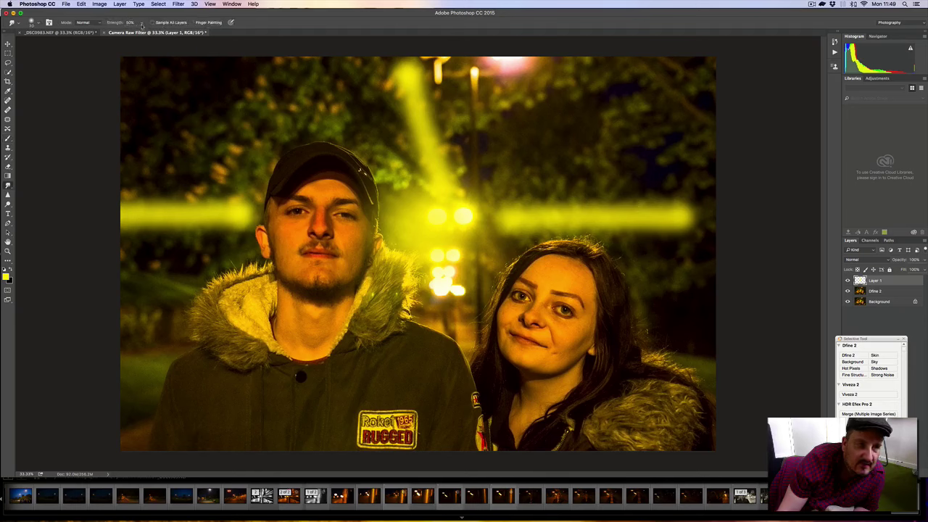
{"action": "left_click_drag", "start_coordinate": [142, 25], "coordinate": [133, 33]}
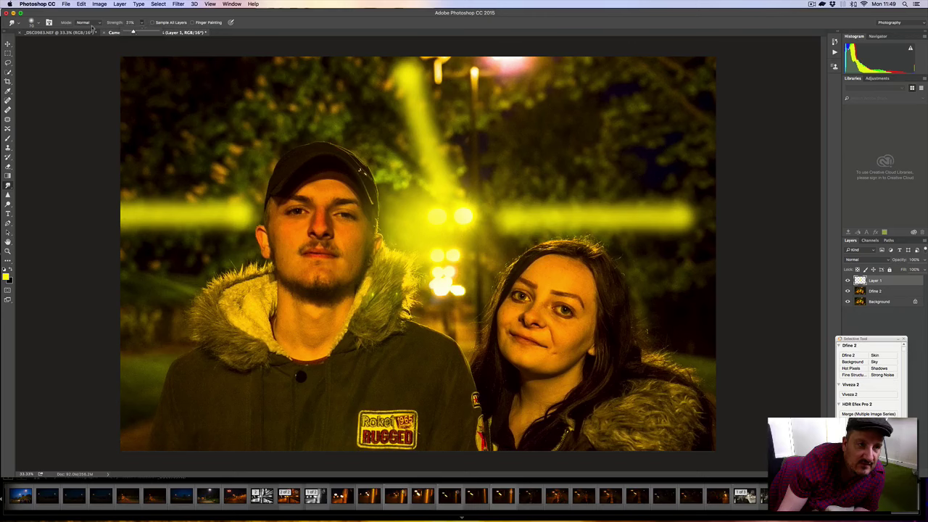
{"action": "left_click", "coordinate": [38, 26]}
{"action": "left_click_drag", "start_coordinate": [57, 47], "coordinate": [79, 47]}
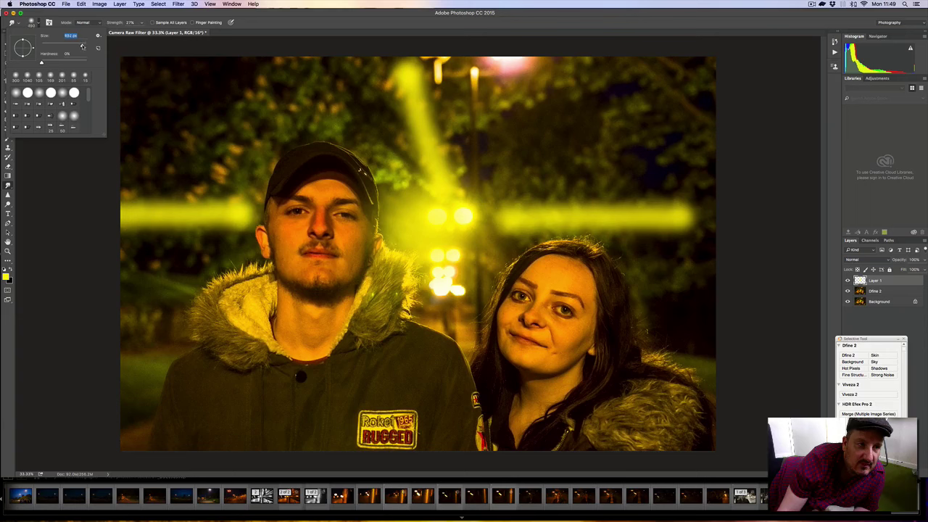
{"action": "left_click", "coordinate": [192, 167]}
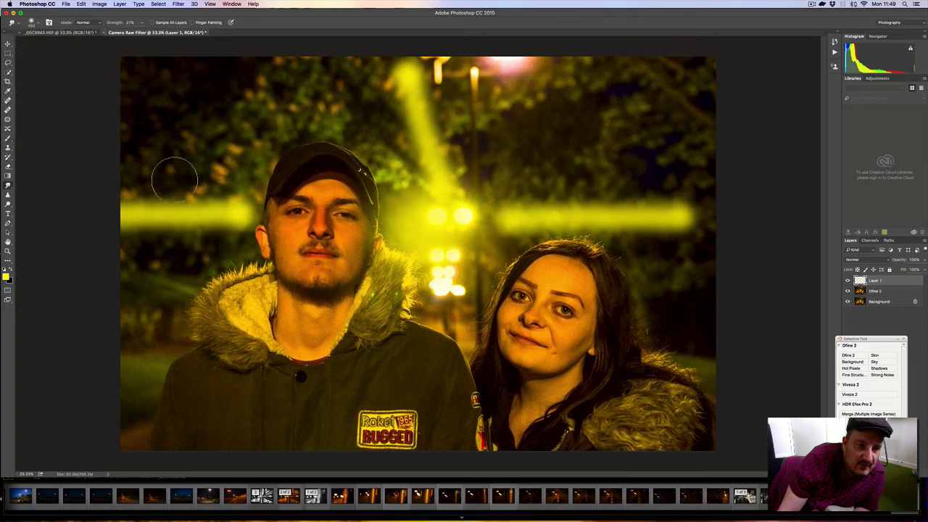
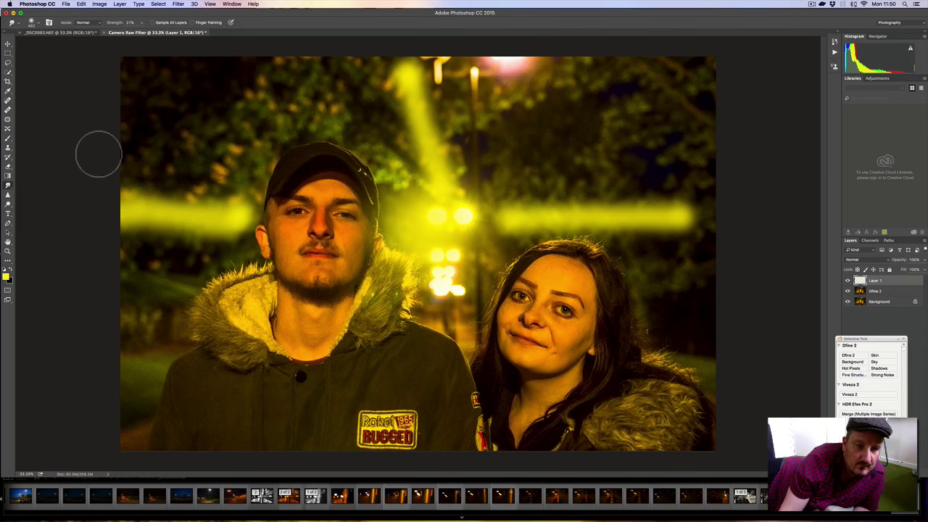
{"action": "key", "text": "ctrl+Up"}
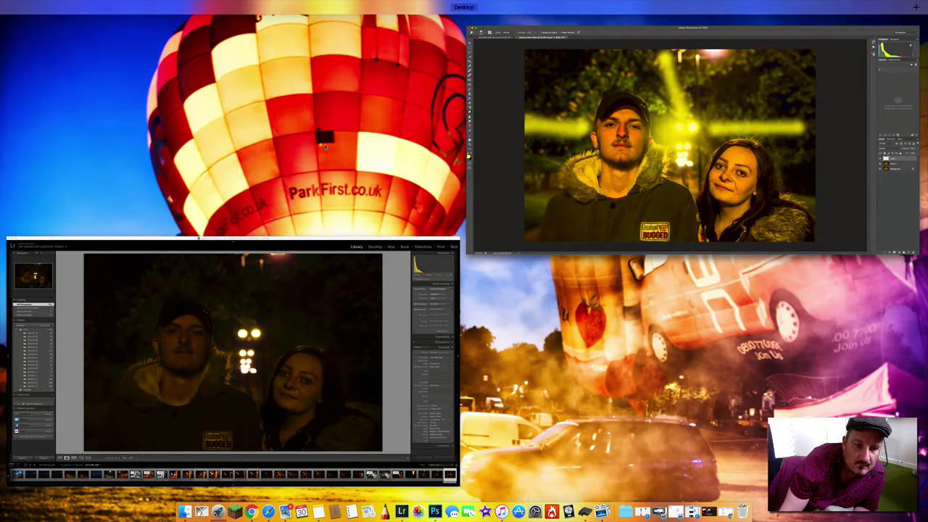
{"action": "key", "text": "ctrl+Up"}
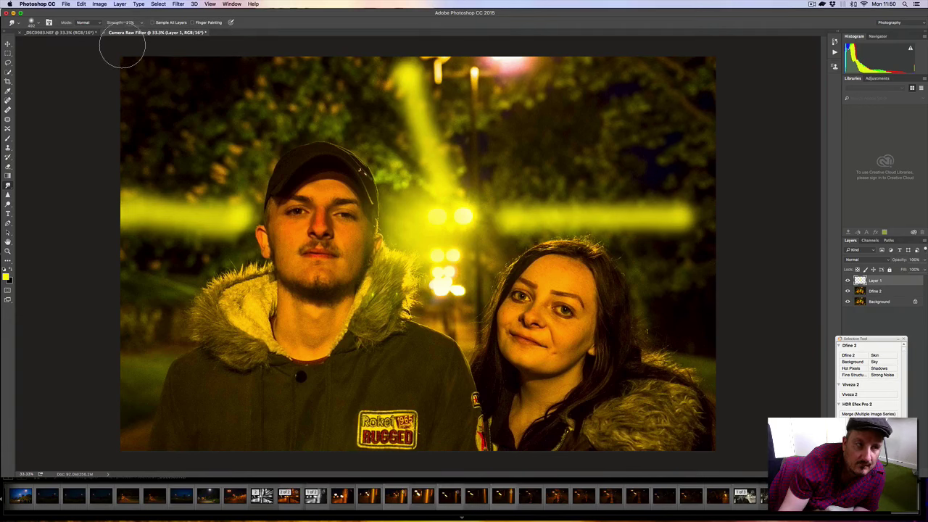
{"action": "key", "text": "F4"}
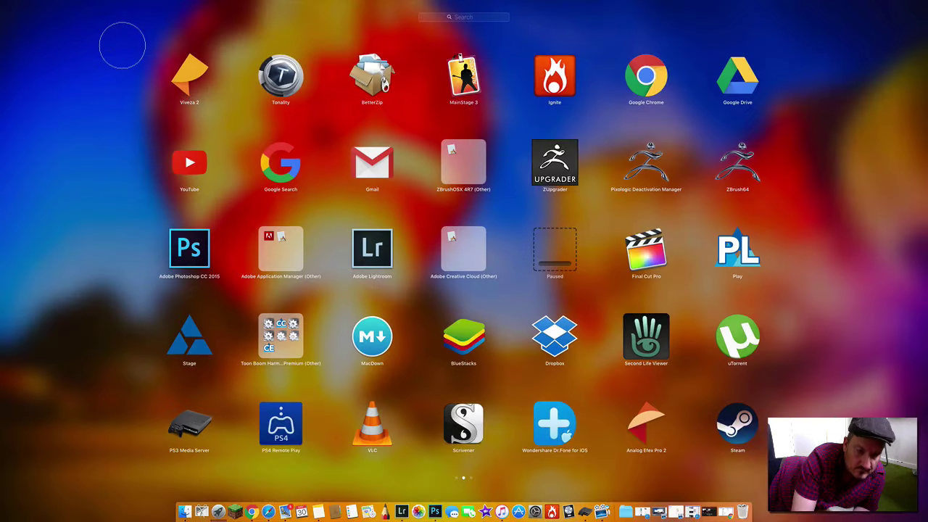
{"action": "key", "text": "F4"}
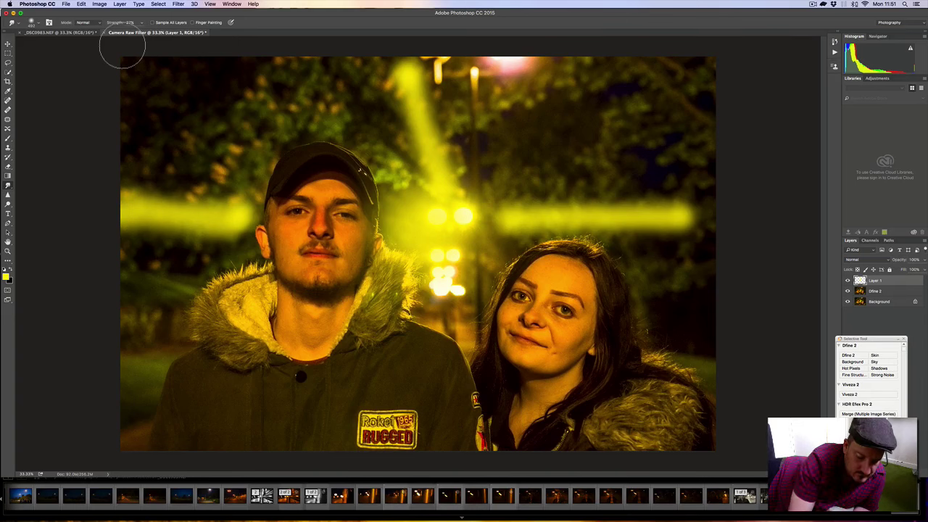
{"action": "key", "text": "F3"}
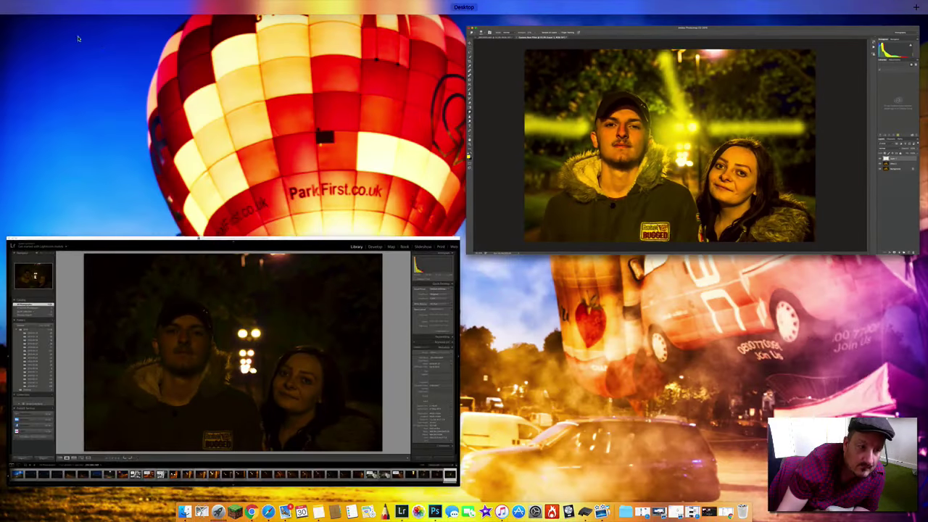
{"action": "left_click", "coordinate": [37, 265]}
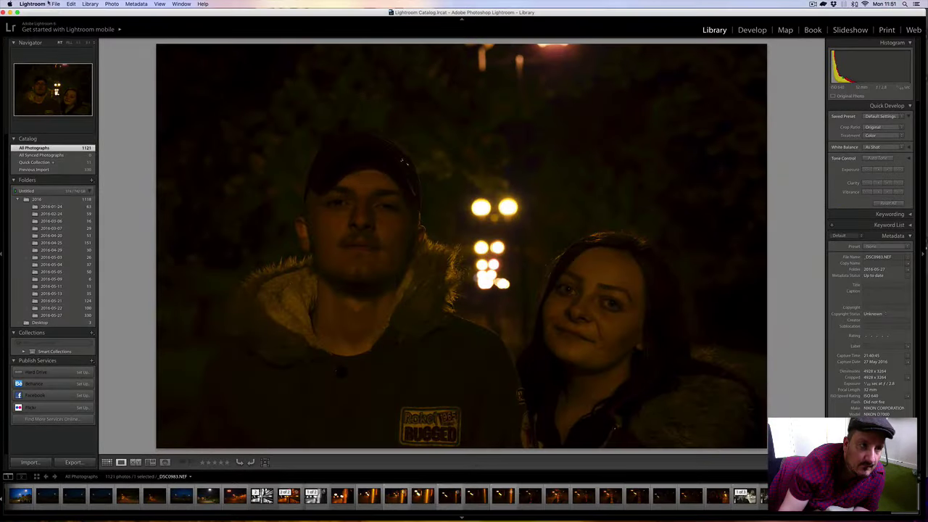
{"action": "left_click", "coordinate": [8, 3]}
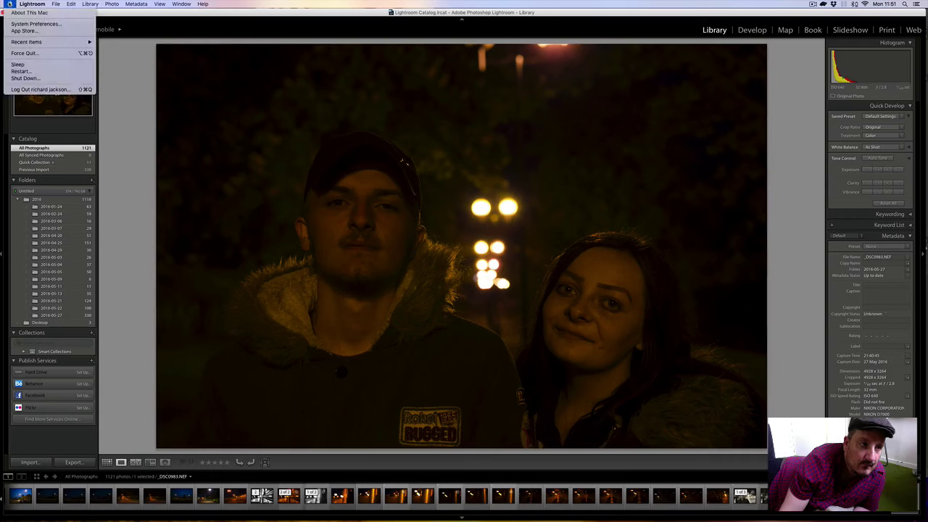
{"action": "key", "text": "Escape"}
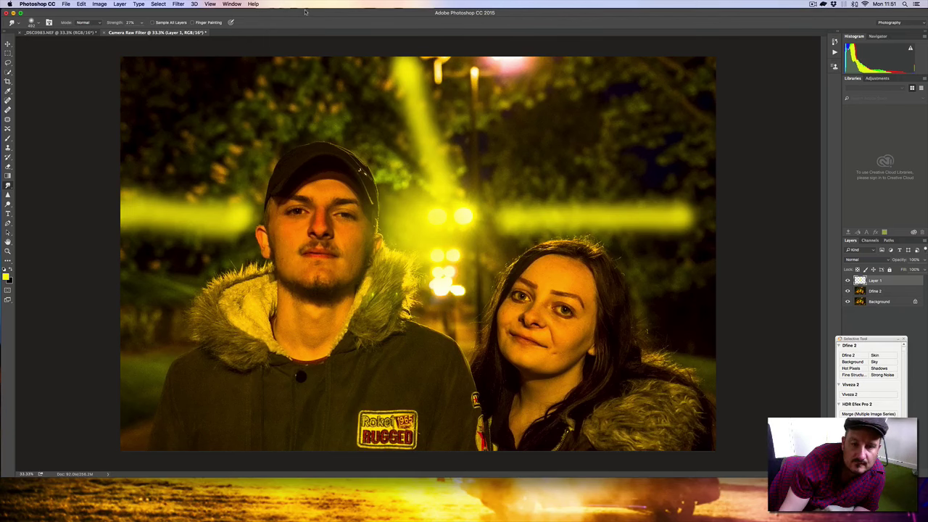
{"action": "mouse_move", "coordinate": [305, 12]}
{"action": "left_mouse_down"}
{"action": "mouse_move", "coordinate": [320, 27]}
{"action": "mouse_move", "coordinate": [302, 13]}
{"action": "left_mouse_up"}
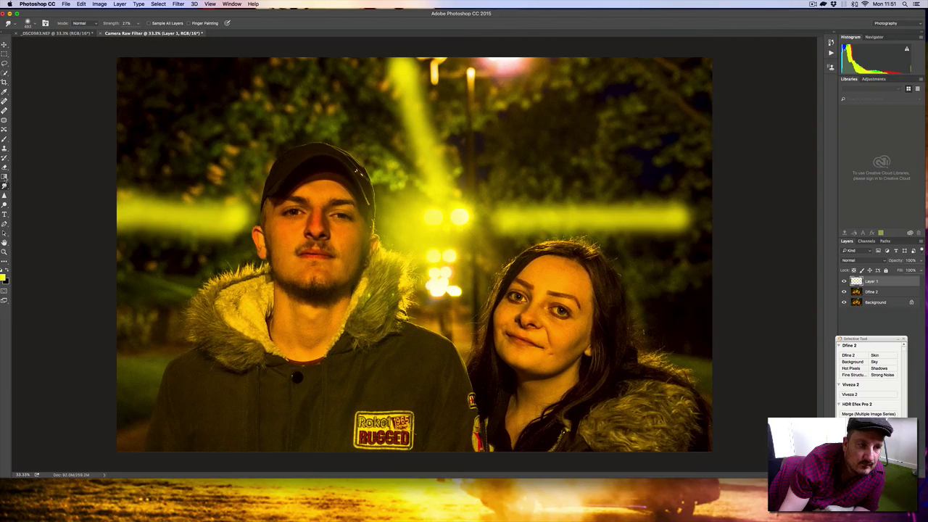
{"action": "left_click", "coordinate": [813, 5]}
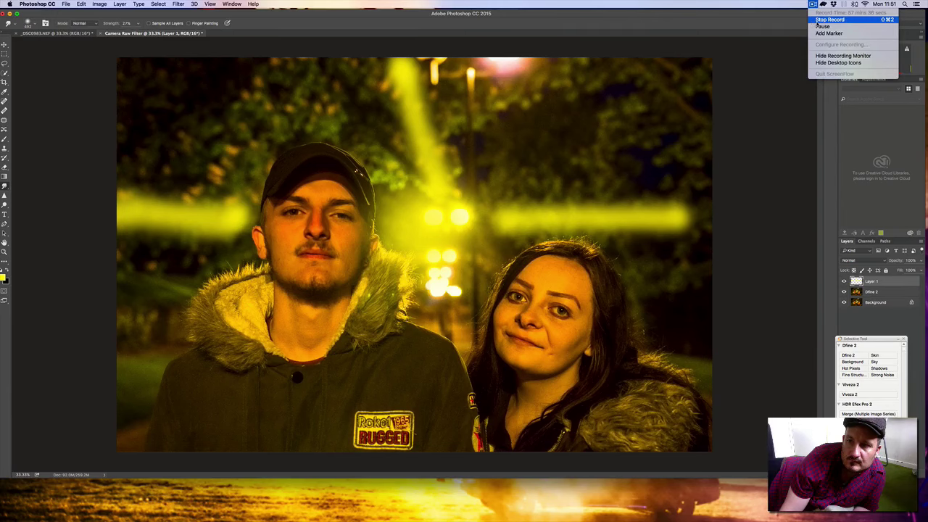
{"action": "left_click", "coordinate": [825, 30]}
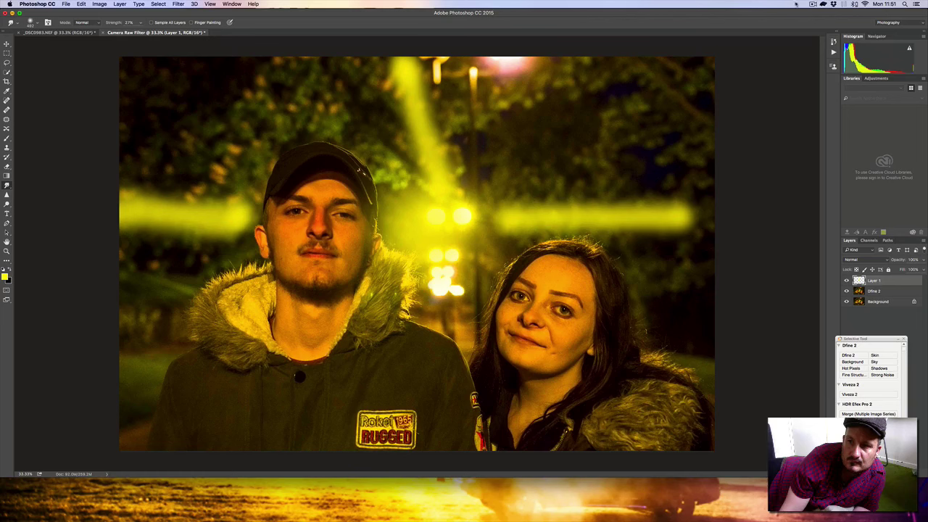
{"action": "left_click", "coordinate": [813, 4]}
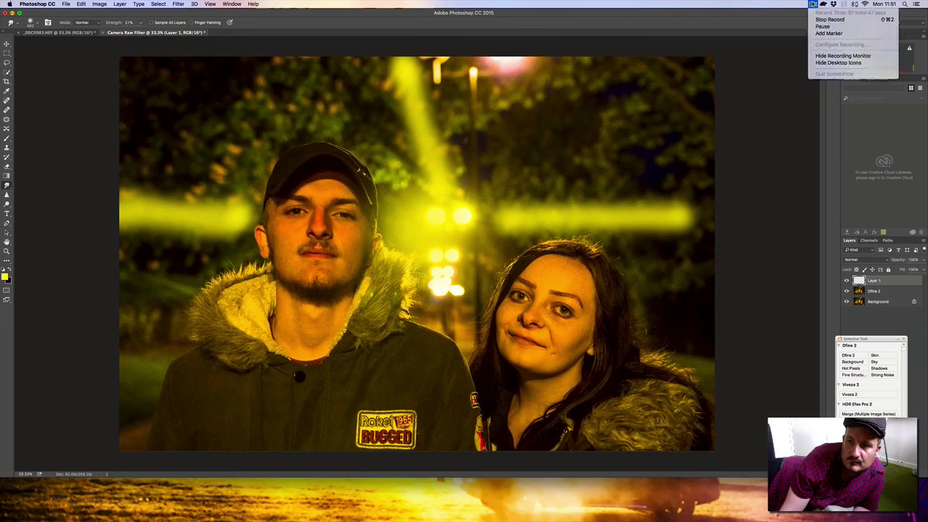
{"action": "left_click", "coordinate": [511, 12]}
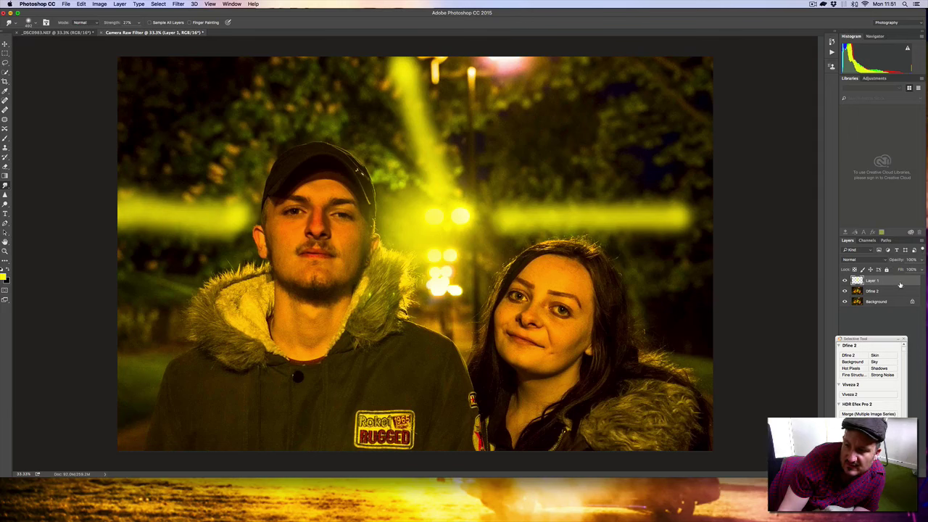
Step: Close the Selective Tool palette, try Darken, Multiply, Color Burn and Linear Burn on Layer 1, and set its blending mode to Soft Light
{"action": "left_click", "coordinate": [904, 339]}
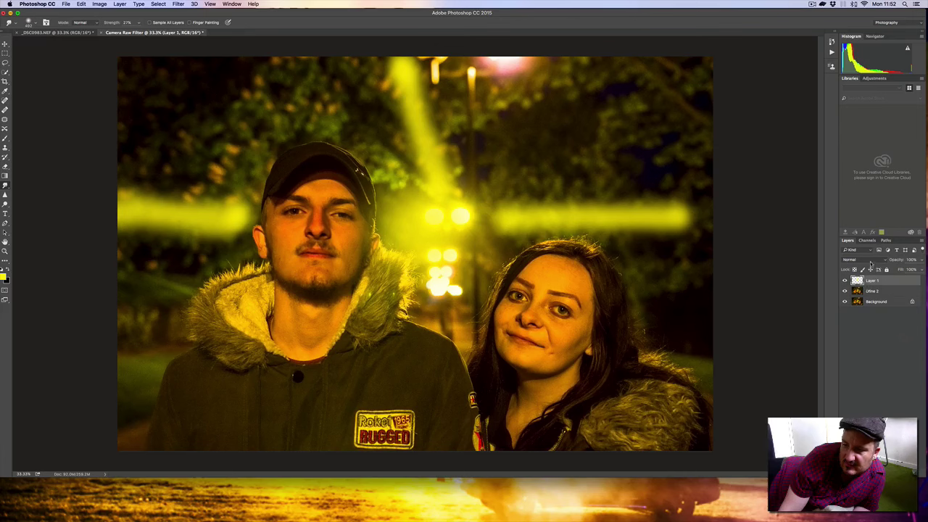
{"action": "left_click", "coordinate": [881, 259]}
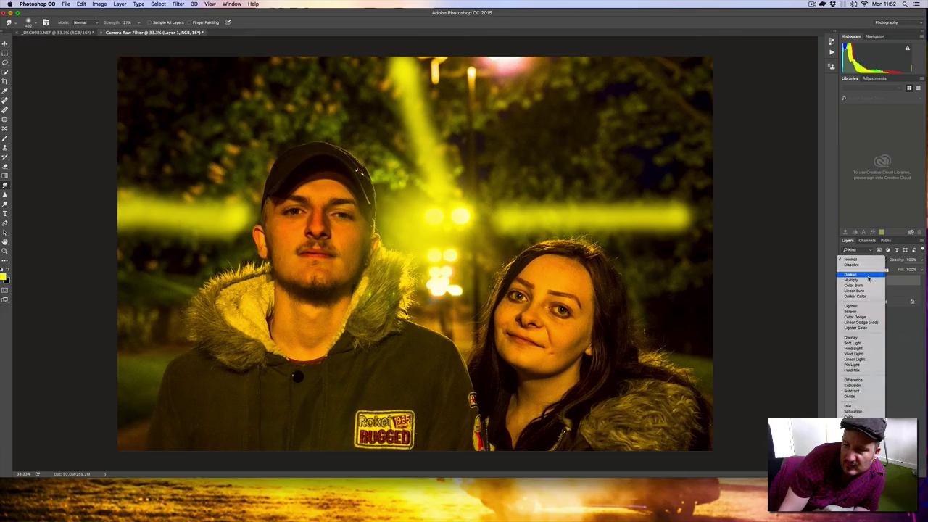
{"action": "left_click", "coordinate": [870, 275]}
{"action": "left_click", "coordinate": [879, 261]}
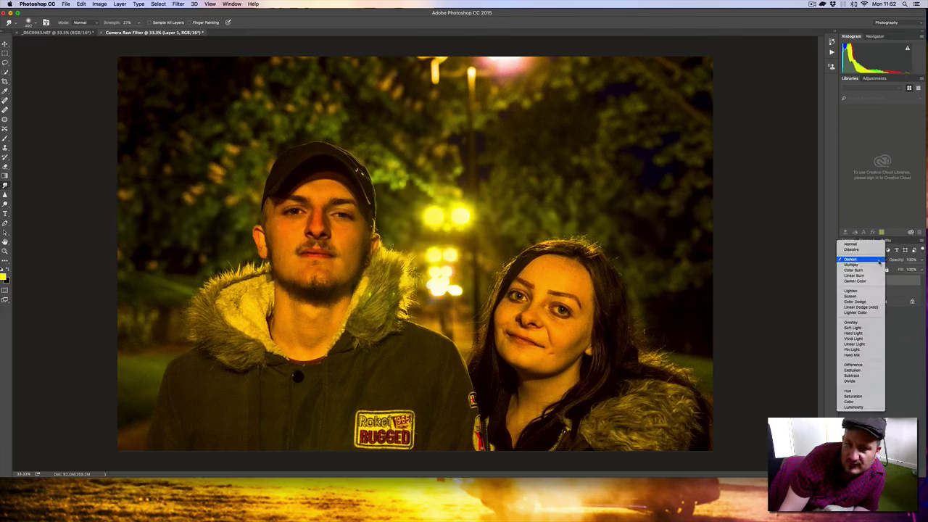
{"action": "left_click", "coordinate": [880, 267]}
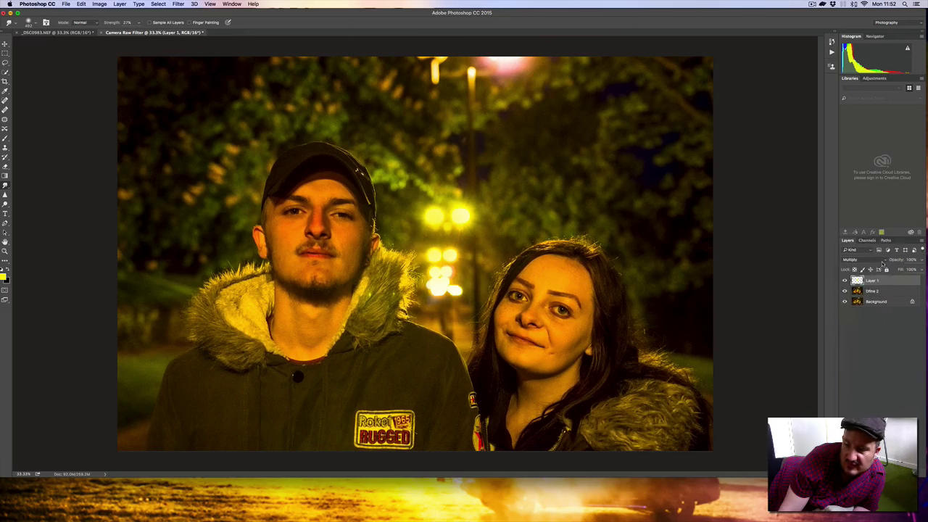
{"action": "left_click", "coordinate": [880, 266]}
{"action": "left_click", "coordinate": [882, 262]}
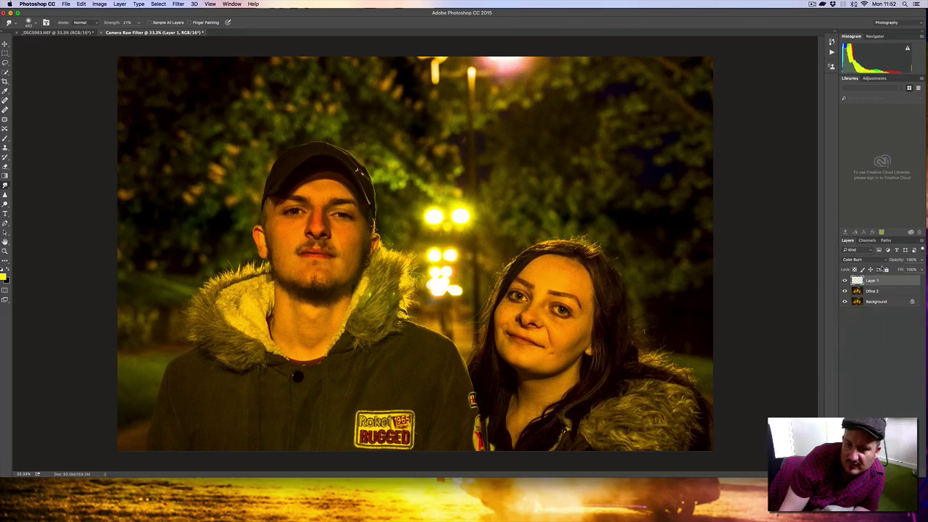
{"action": "left_click", "coordinate": [881, 261]}
{"action": "left_click", "coordinate": [882, 266]}
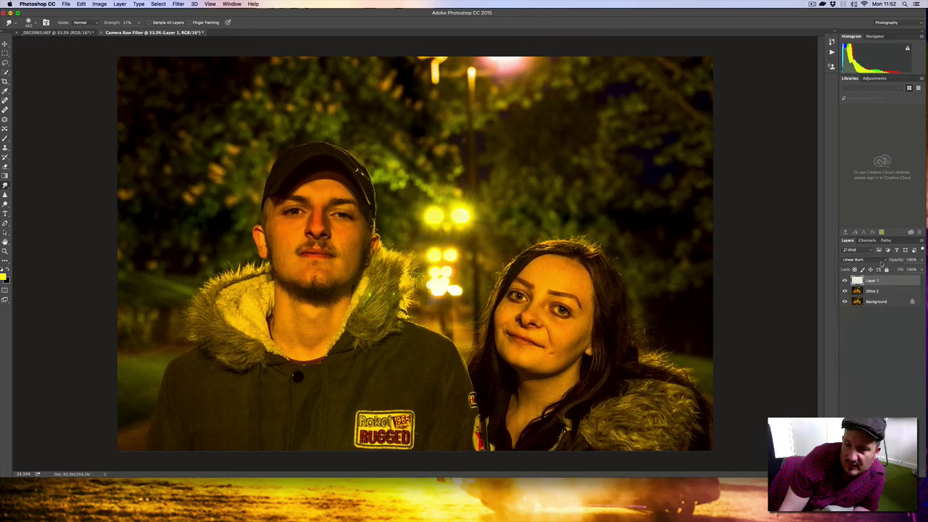
{"action": "left_click", "coordinate": [880, 261]}
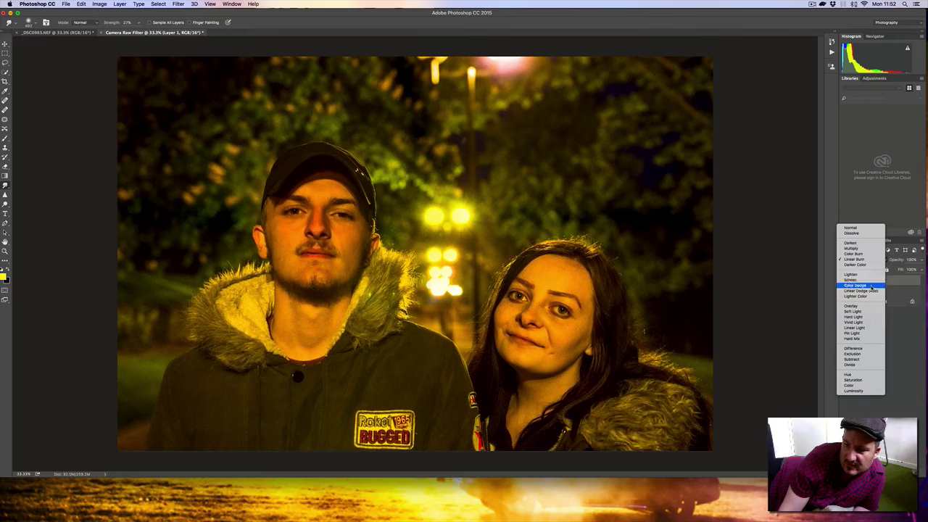
{"action": "left_click", "coordinate": [870, 311]}
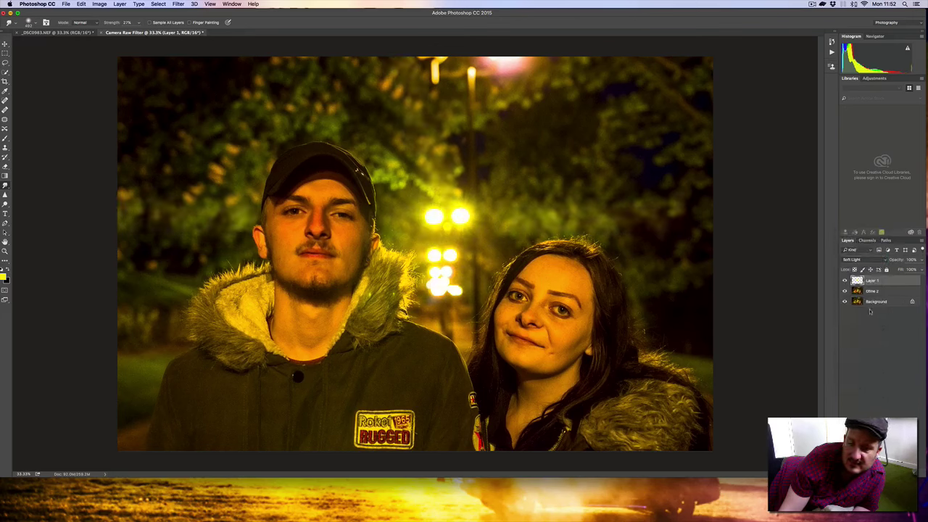
Step: Try the Hard Light, Vivid Light, Linear Light, Pin Light and Hard Mix blending modes on Layer 1
{"action": "left_click", "coordinate": [884, 261]}
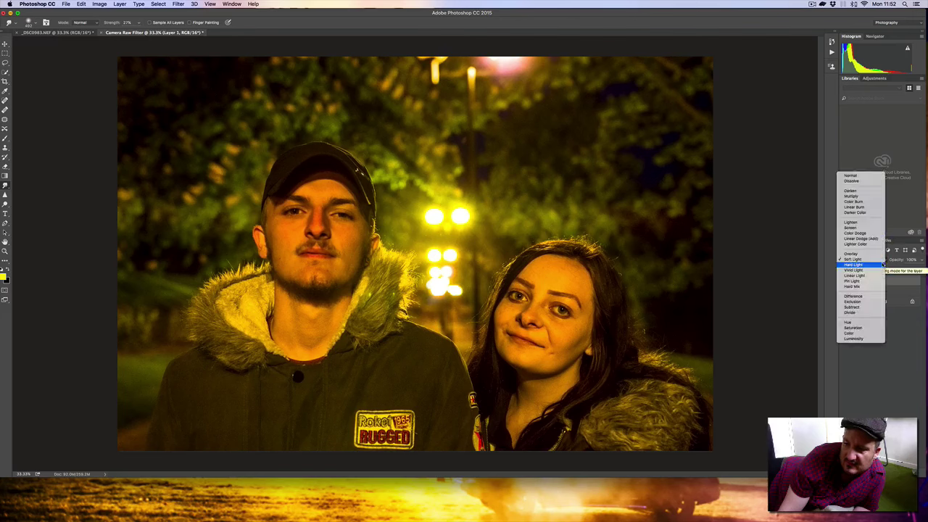
{"action": "left_click", "coordinate": [880, 266]}
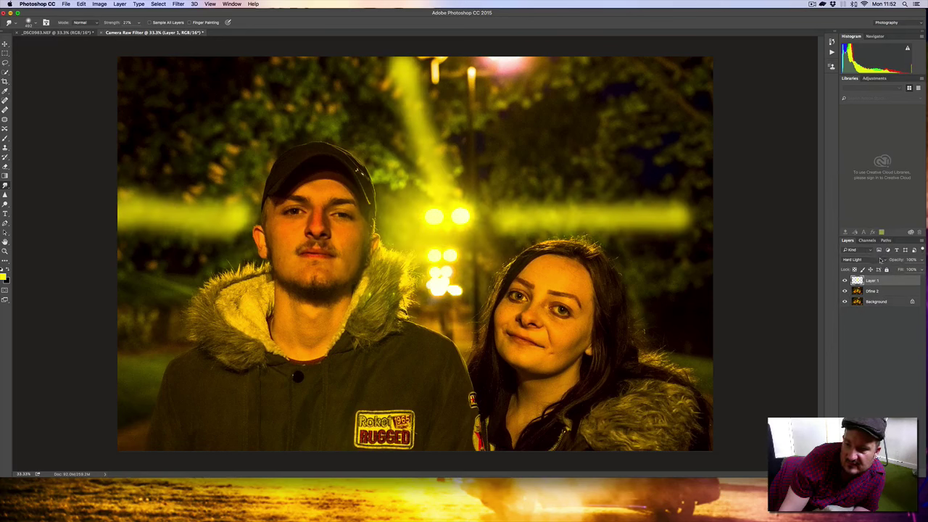
{"action": "left_click", "coordinate": [881, 259]}
{"action": "left_click", "coordinate": [880, 265]}
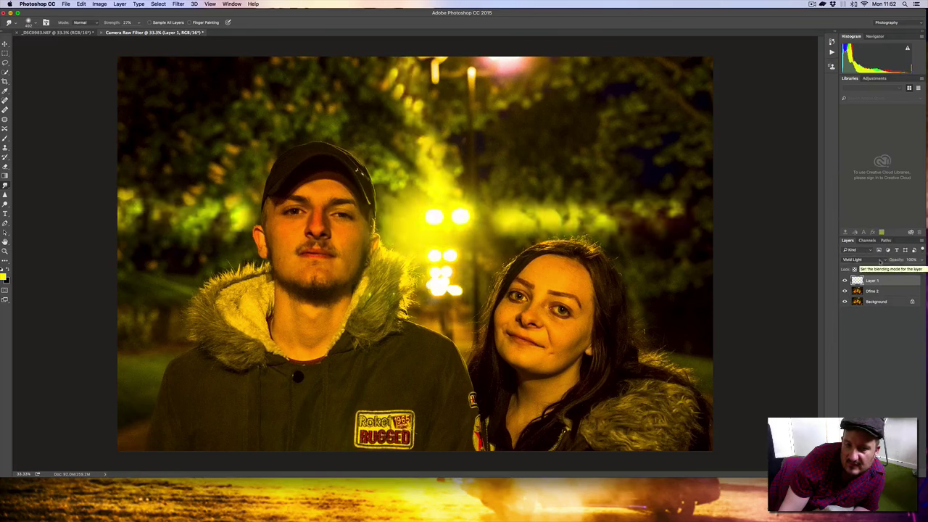
{"action": "left_click", "coordinate": [880, 261]}
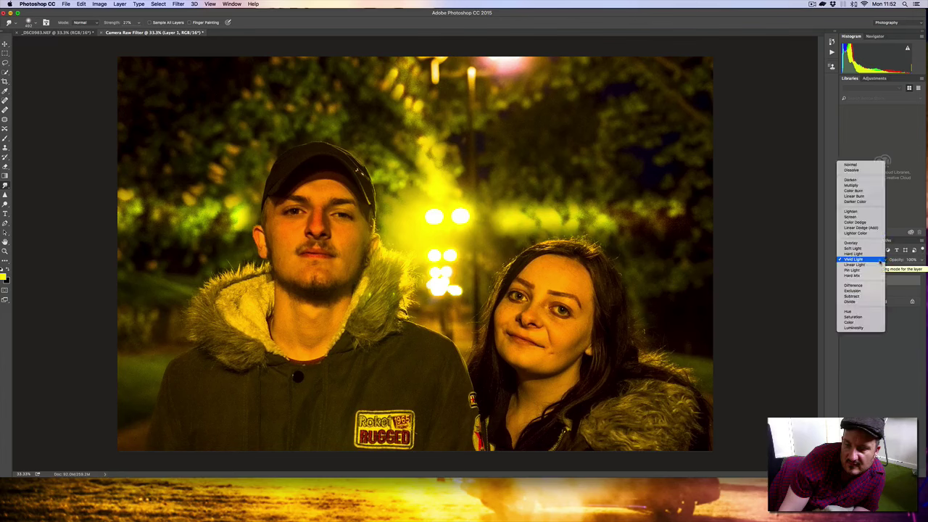
{"action": "left_click", "coordinate": [878, 265]}
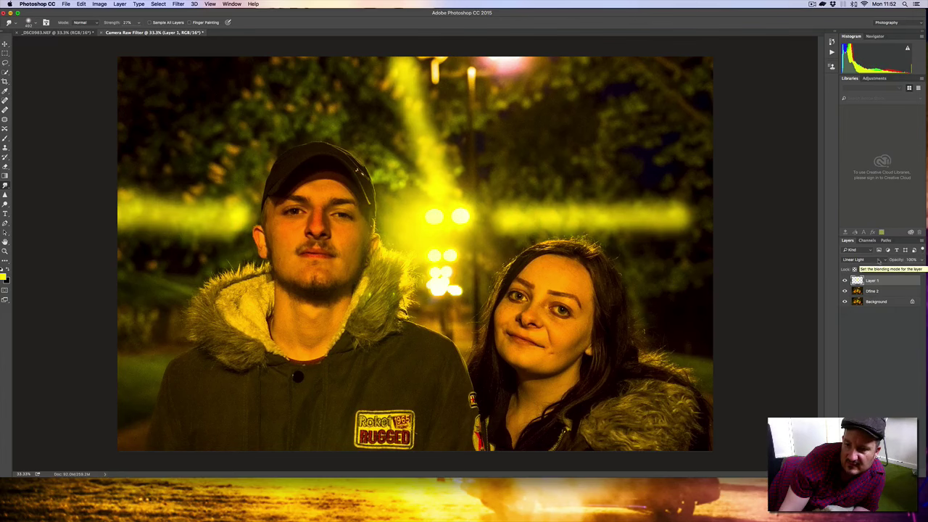
{"action": "left_click", "coordinate": [881, 260]}
{"action": "left_click", "coordinate": [879, 264]}
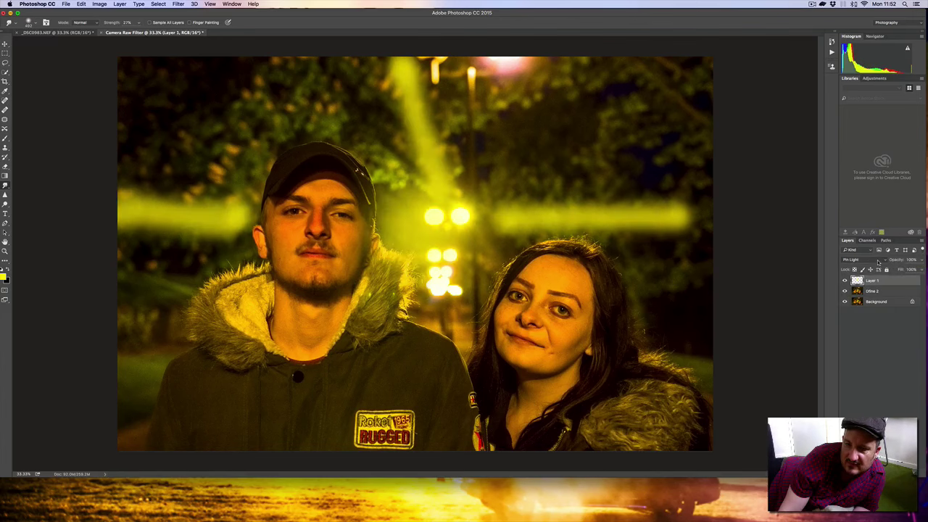
{"action": "left_click", "coordinate": [880, 261]}
{"action": "left_click", "coordinate": [878, 266]}
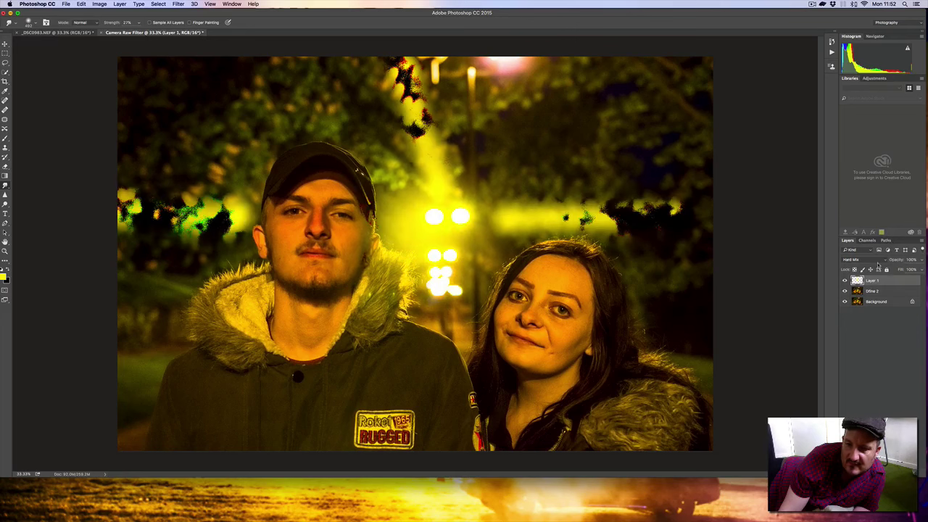
Step: Compare Vivid Light and Hard Light once more on Layer 1, and settle on the Soft Light blending mode
{"action": "left_click", "coordinate": [878, 262]}
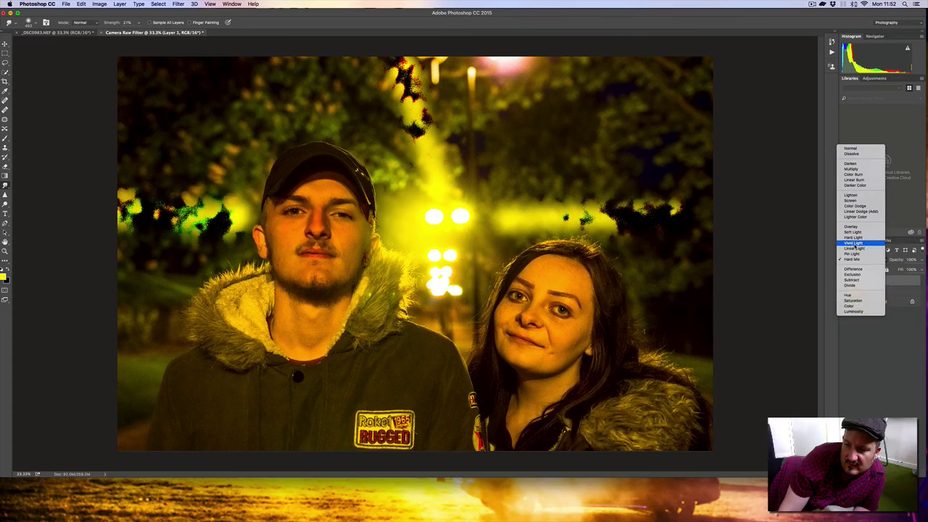
{"action": "left_click", "coordinate": [855, 244]}
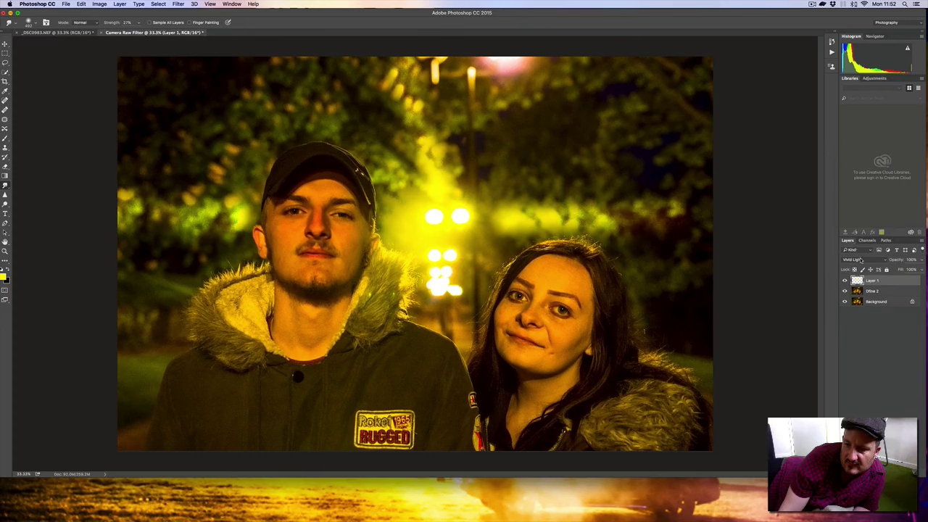
{"action": "left_click", "coordinate": [861, 261]}
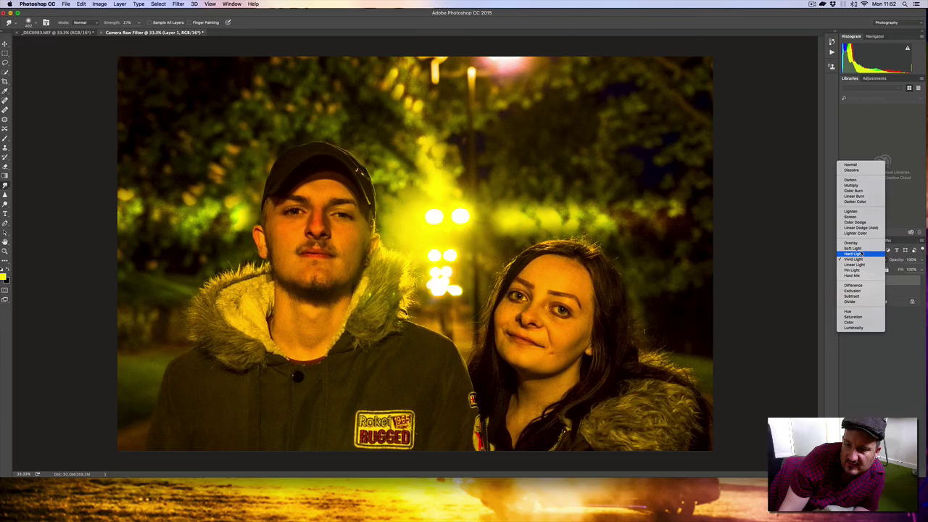
{"action": "left_click", "coordinate": [862, 254]}
{"action": "left_click", "coordinate": [860, 259]}
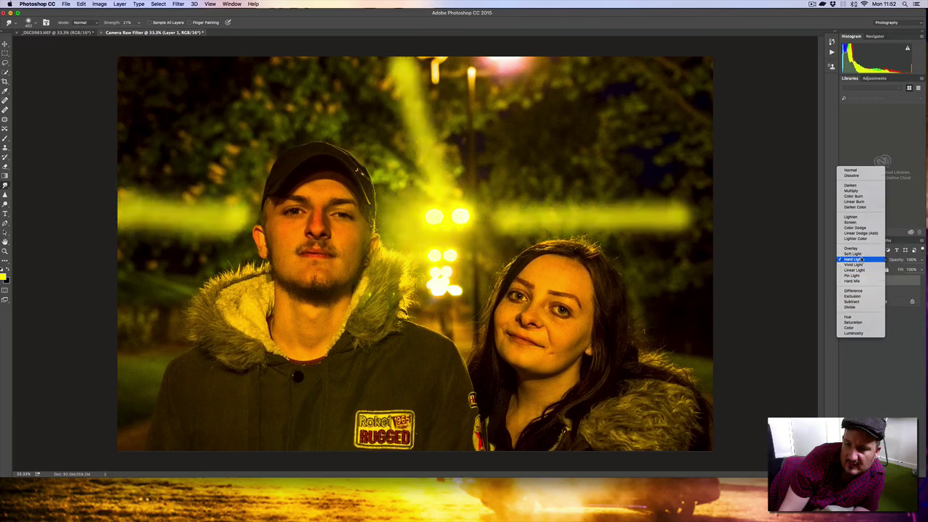
{"action": "left_click", "coordinate": [860, 254]}
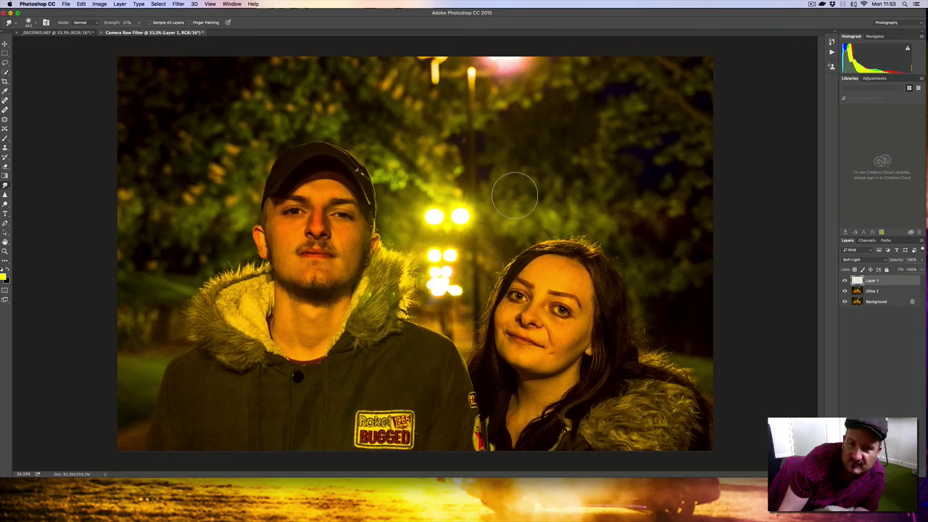
Step: Compare the portrait with and without the painted glow by toggling Layer 1's visibility, leaving the layer shown
{"action": "left_click", "coordinate": [845, 280]}
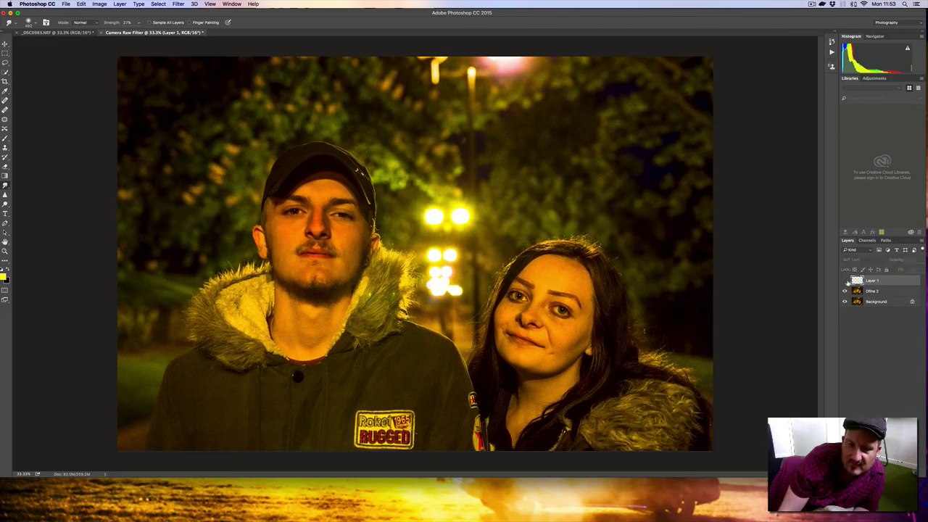
{"action": "left_click", "coordinate": [844, 280]}
{"action": "left_click", "coordinate": [845, 280]}
{"action": "left_click", "coordinate": [845, 281]}
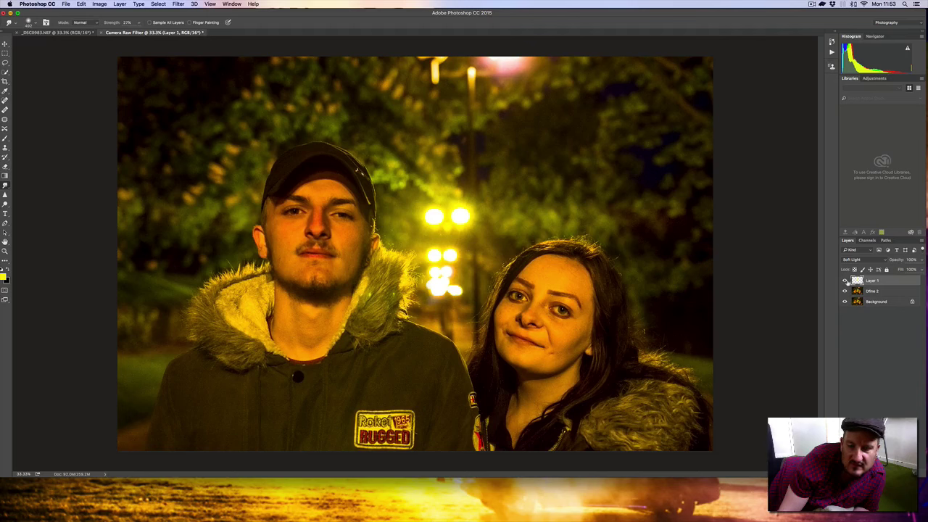
{"action": "left_click", "coordinate": [845, 281]}
{"action": "left_click", "coordinate": [845, 281]}
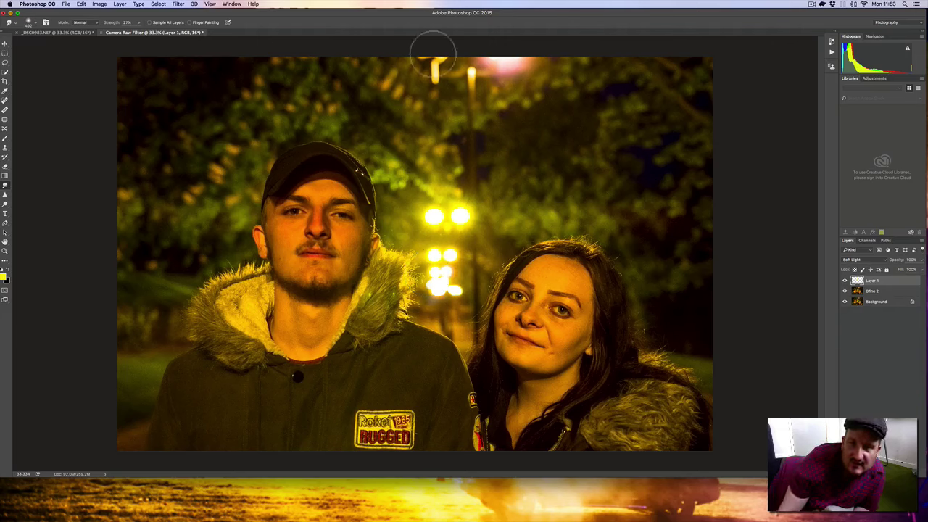
Step: Save a copy of the portrait as Camera Raw Filter.raw in Downloads, in Photoshop Raw format with interleaved order and Macintosh byte order
{"action": "left_click", "coordinate": [64, 4]}
{"action": "left_click", "coordinate": [102, 73]}
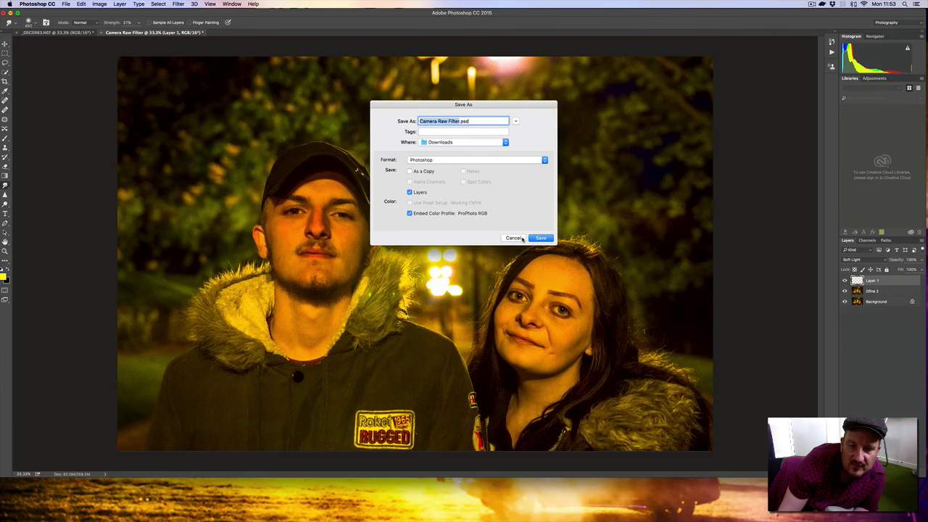
{"action": "left_click", "coordinate": [544, 160]}
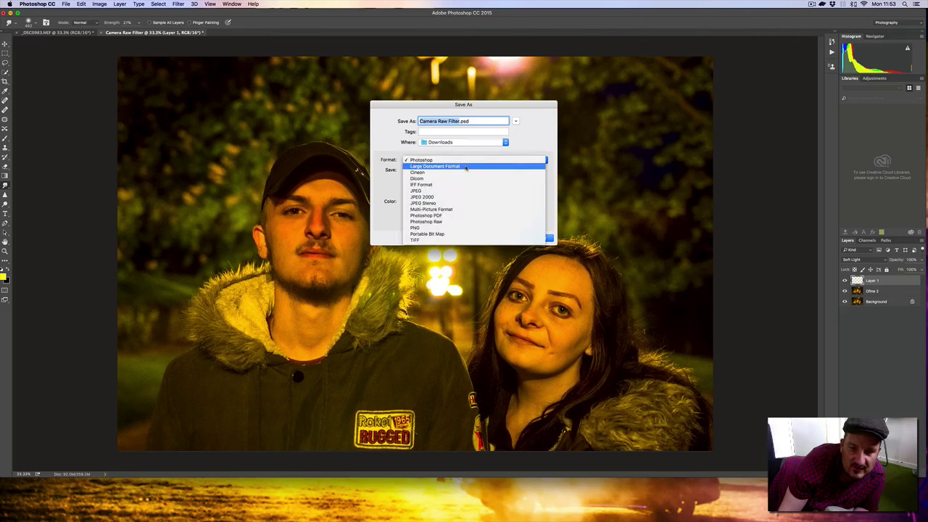
{"action": "left_click", "coordinate": [455, 222]}
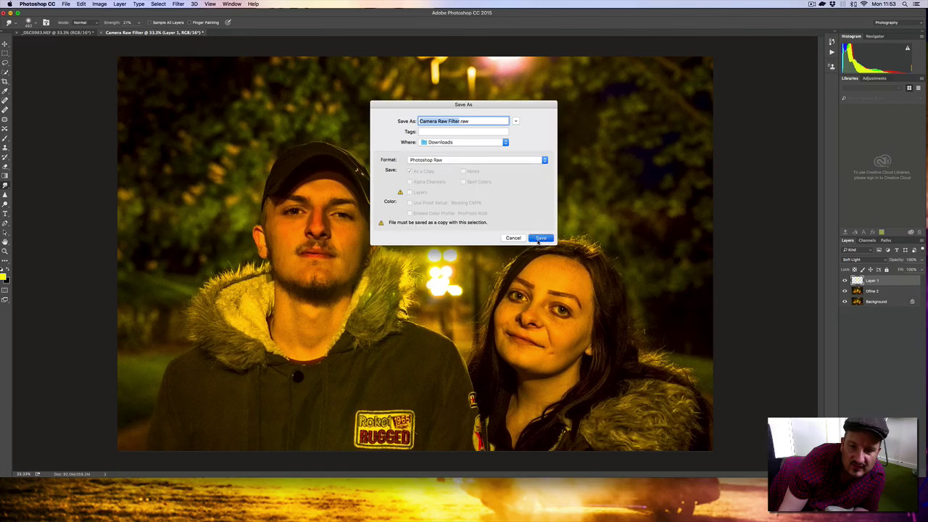
{"action": "left_click", "coordinate": [539, 239]}
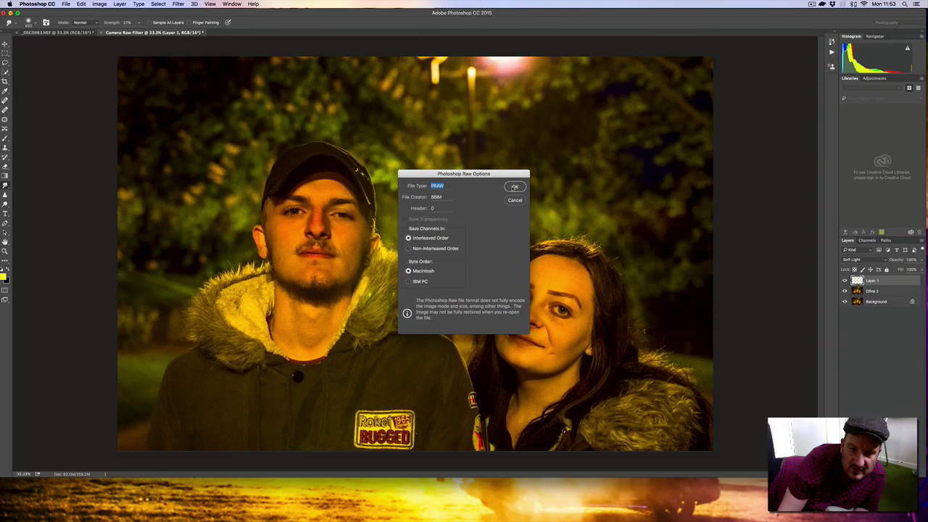
{"action": "left_click", "coordinate": [512, 186]}
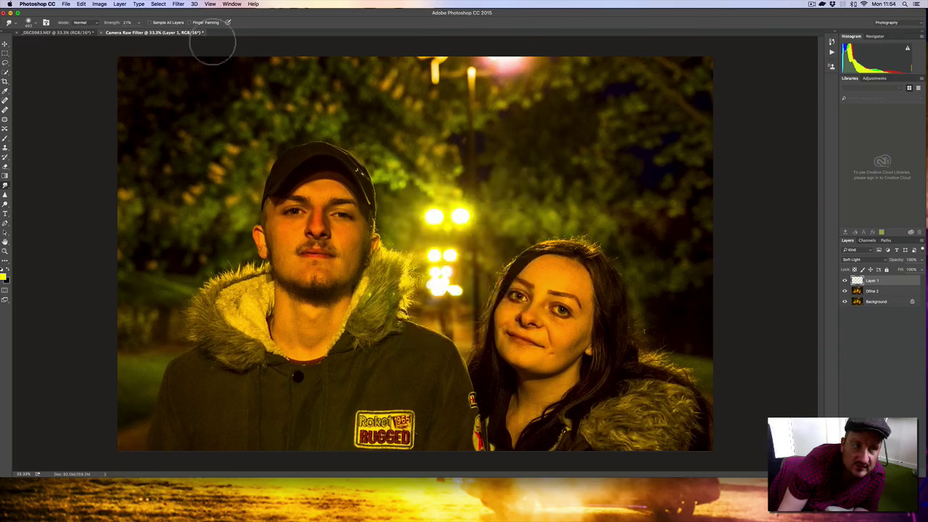
Step: Check the portrait in the Lightroom library and return to Photoshop
{"action": "mouse_move", "coordinate": [372, 500]}
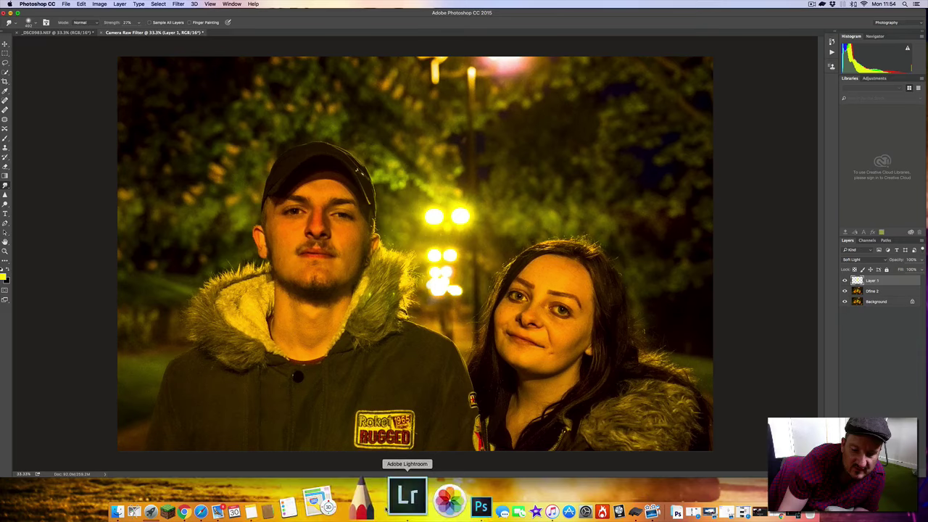
{"action": "left_click", "coordinate": [447, 506]}
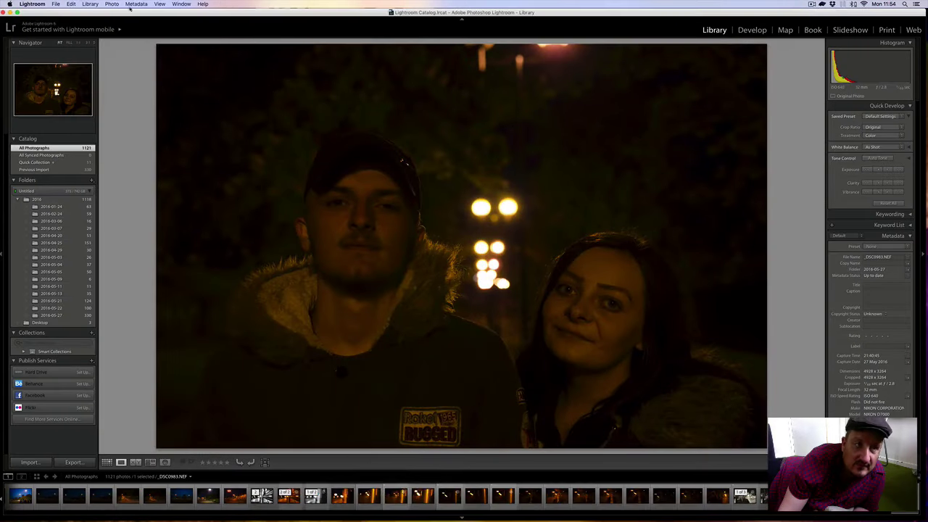
{"action": "left_click", "coordinate": [11, 14]}
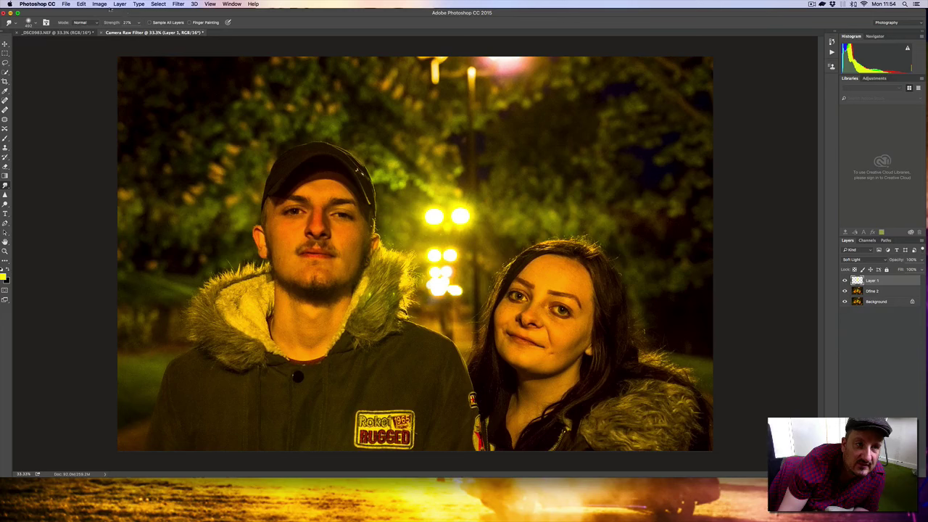
{"action": "left_click", "coordinate": [66, 4]}
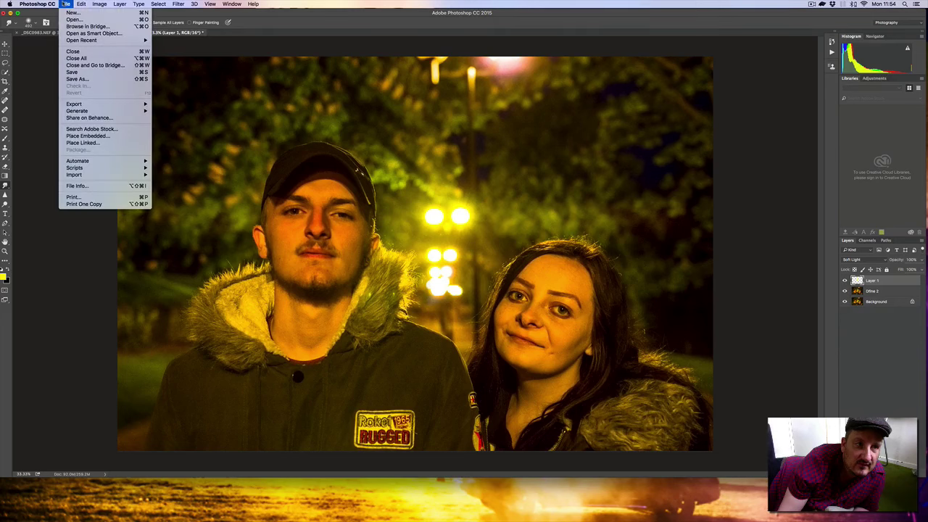
{"action": "left_click", "coordinate": [73, 72]}
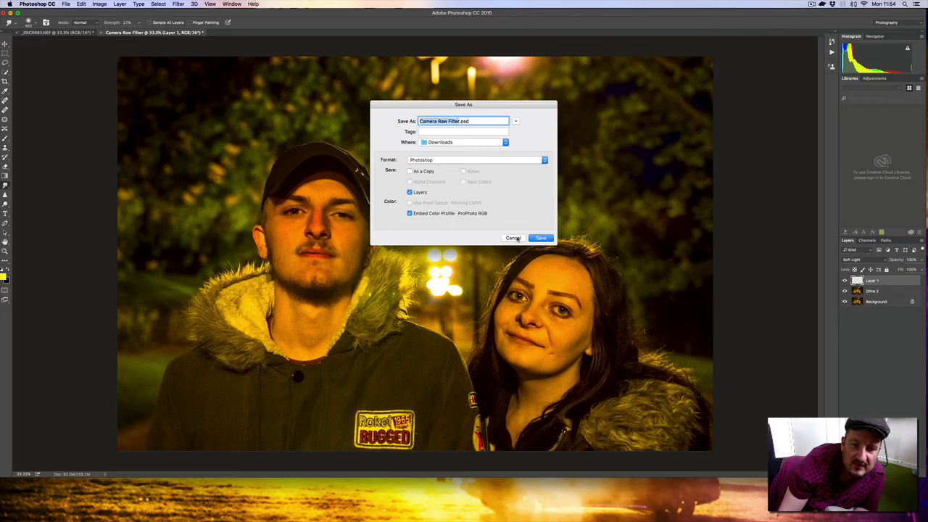
{"action": "left_click", "coordinate": [512, 238]}
Step: Save a copy of the portrait to the Desktop as Camera Raw Filter.raw in Photoshop Raw format, using interleaved order and Macintosh byte order
{"action": "left_click", "coordinate": [67, 4]}
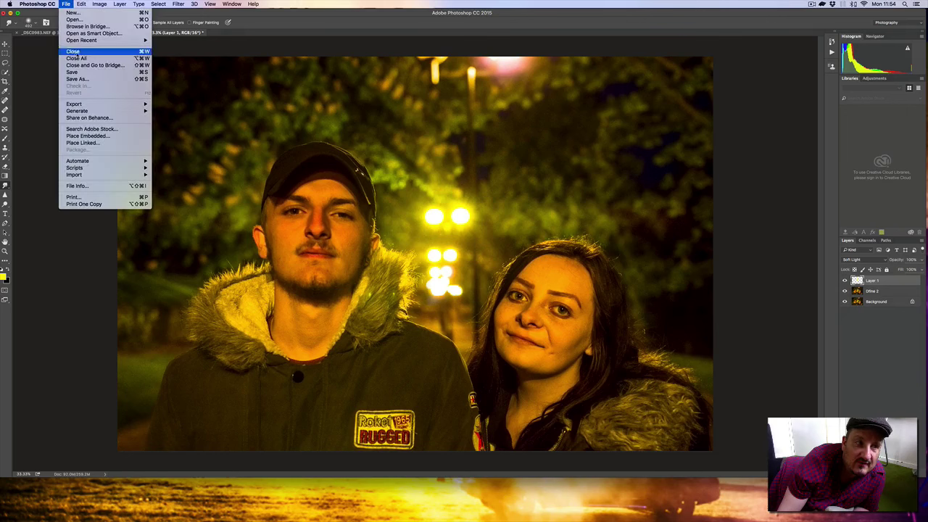
{"action": "mouse_move", "coordinate": [110, 106]}
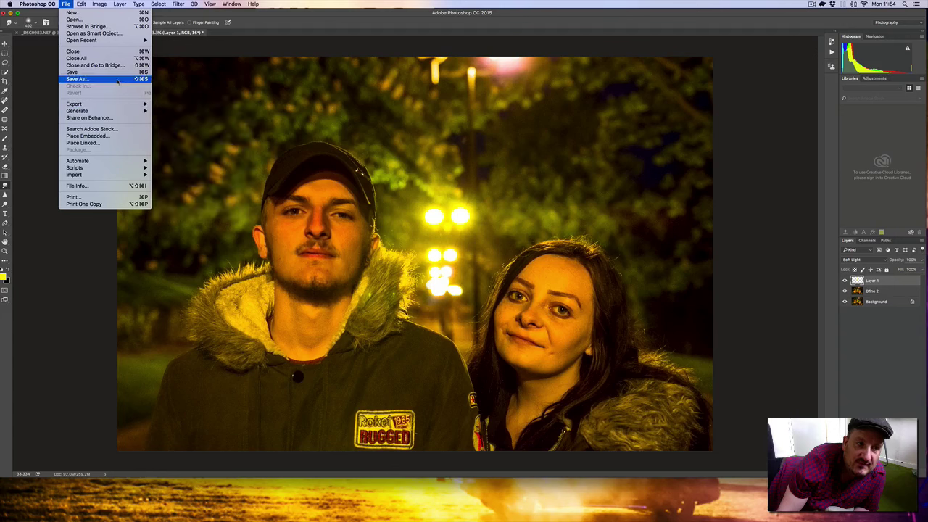
{"action": "left_click", "coordinate": [77, 78]}
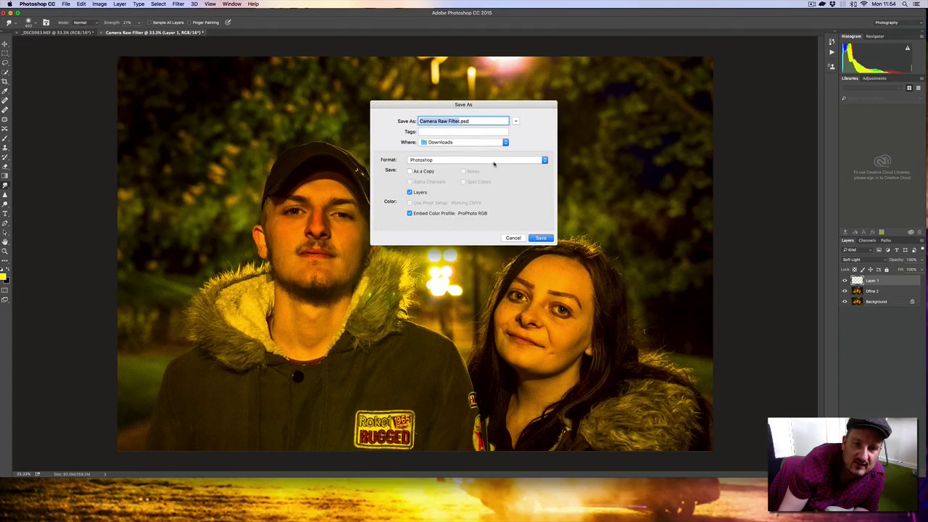
{"action": "left_click", "coordinate": [502, 143]}
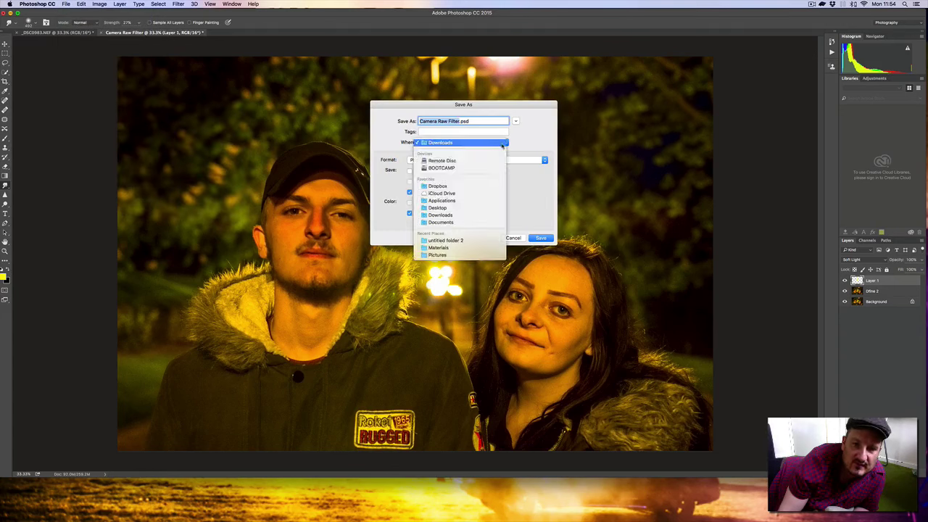
{"action": "left_click", "coordinate": [440, 207]}
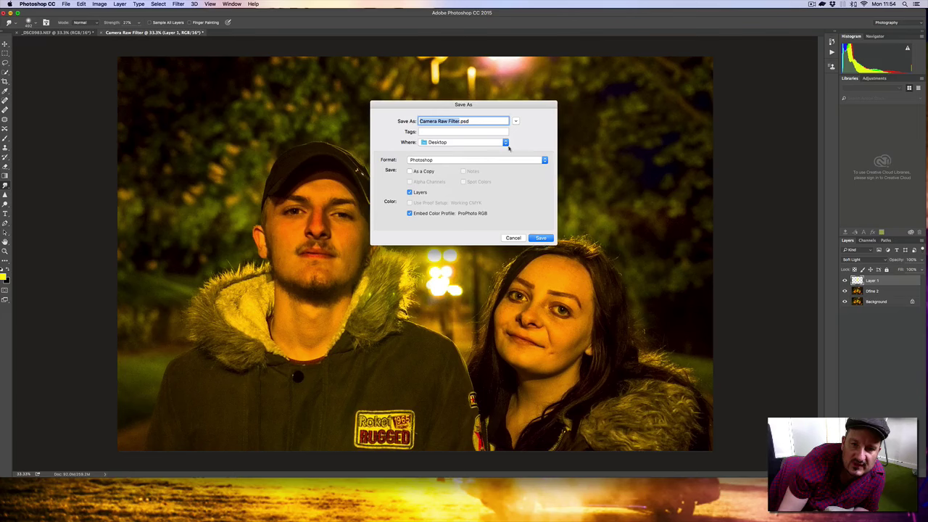
{"action": "left_click", "coordinate": [536, 161]}
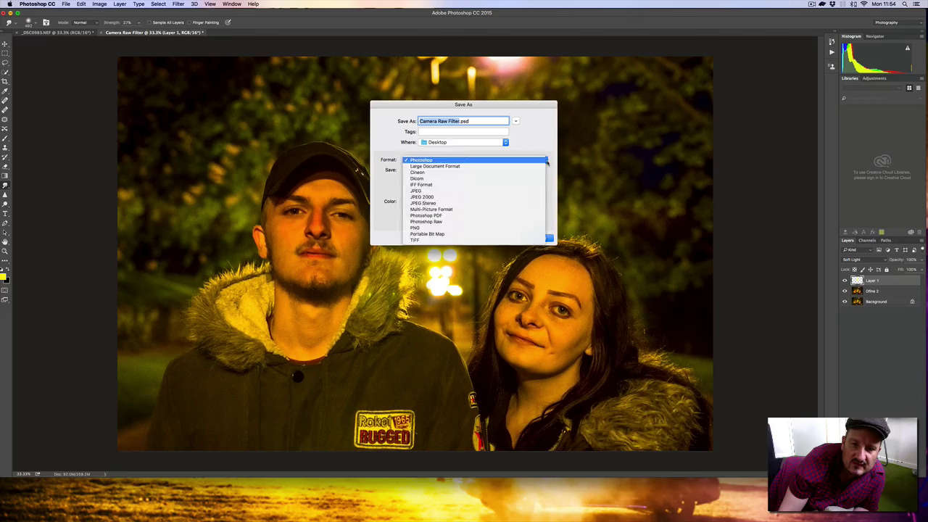
{"action": "left_click", "coordinate": [451, 221]}
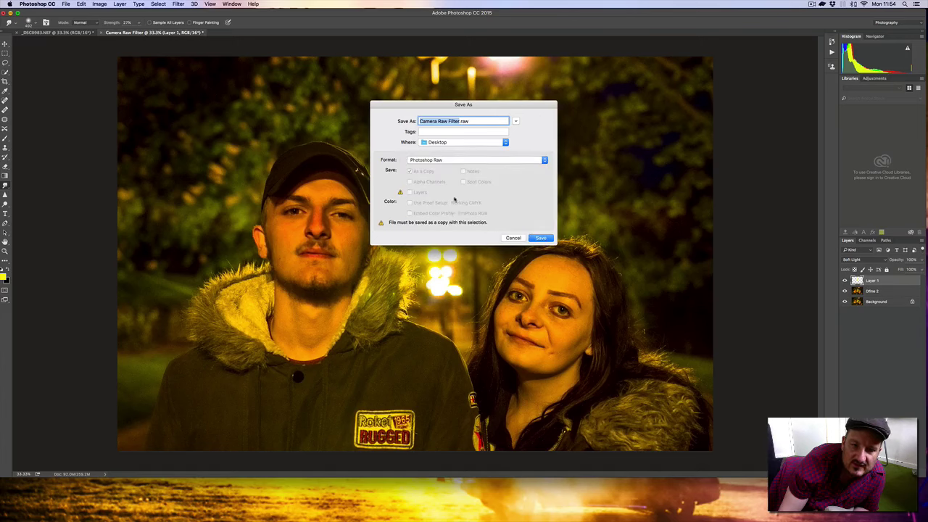
{"action": "left_click", "coordinate": [541, 239]}
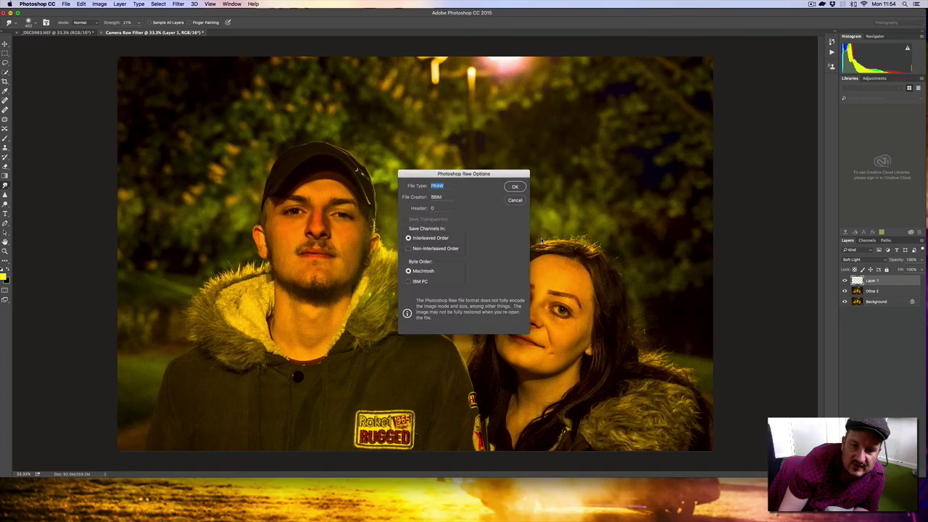
{"action": "left_click", "coordinate": [515, 186]}
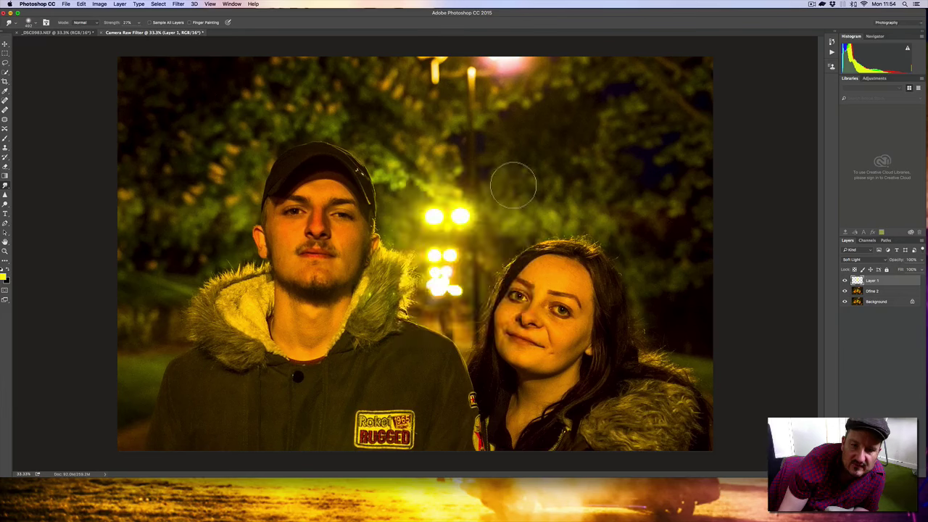
Step: Close both open documents, saving Camera Raw Filter.psd to the Desktop with Maximize Compatibility and saving the changes to _DSC0983.NEF
{"action": "left_click", "coordinate": [9, 13]}
{"action": "left_click", "coordinate": [524, 167]}
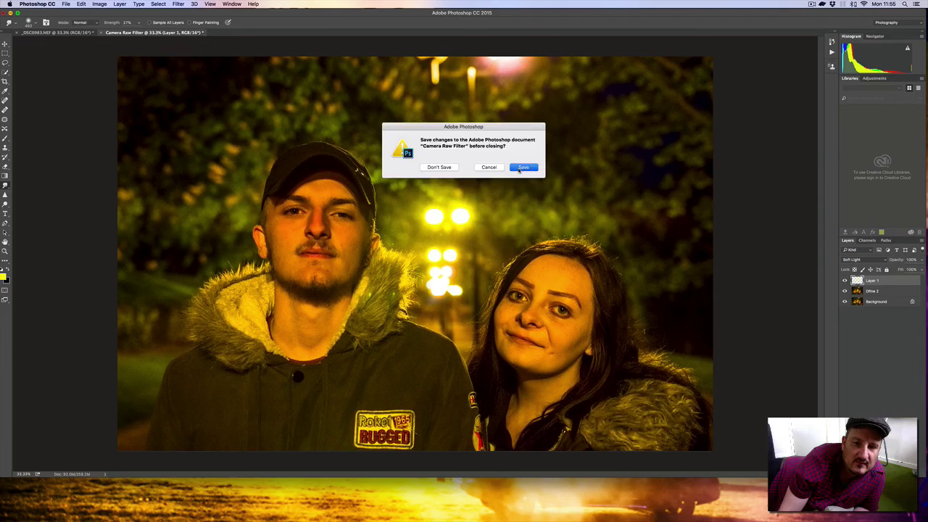
{"action": "left_click", "coordinate": [509, 238]}
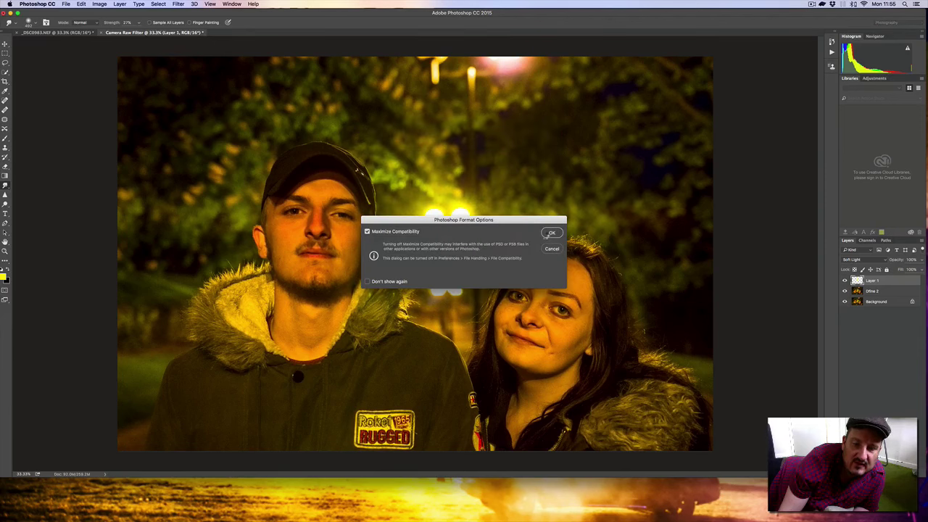
{"action": "left_click", "coordinate": [549, 233]}
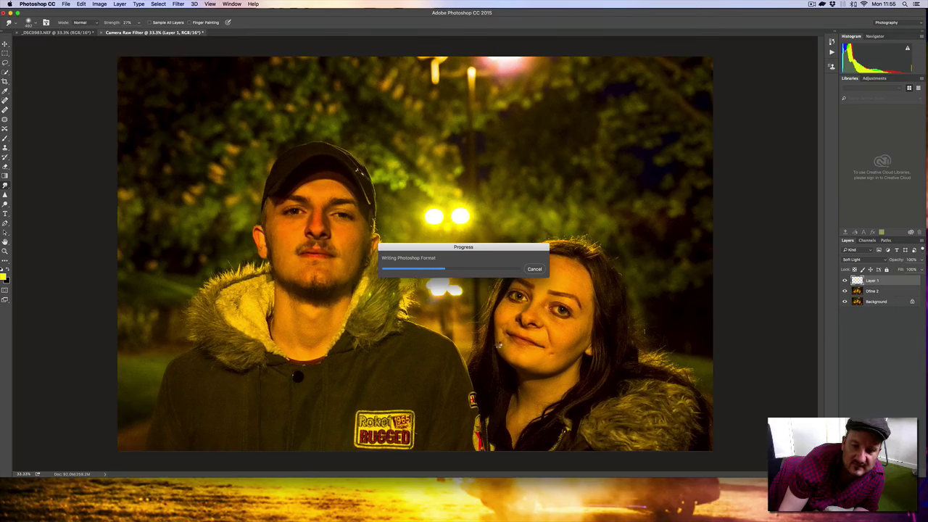
{"action": "mouse_move", "coordinate": [494, 511]}
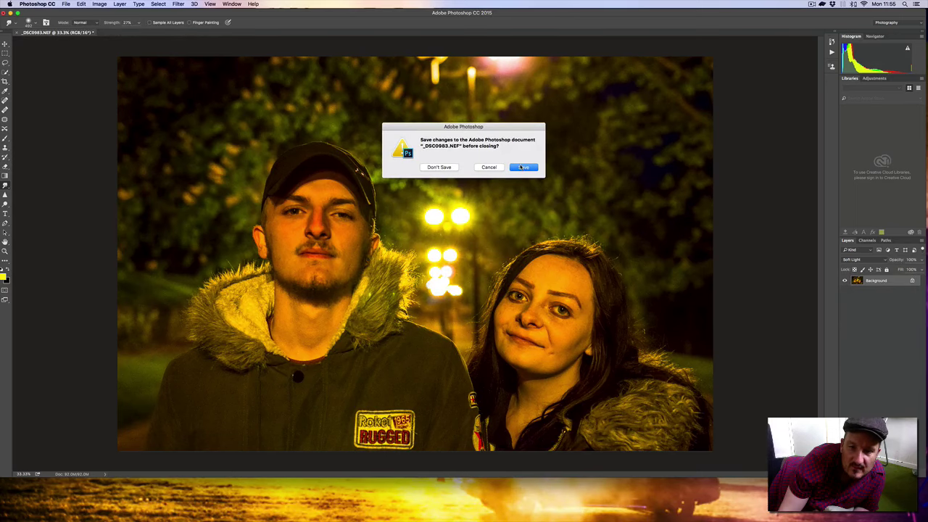
{"action": "left_click", "coordinate": [520, 167]}
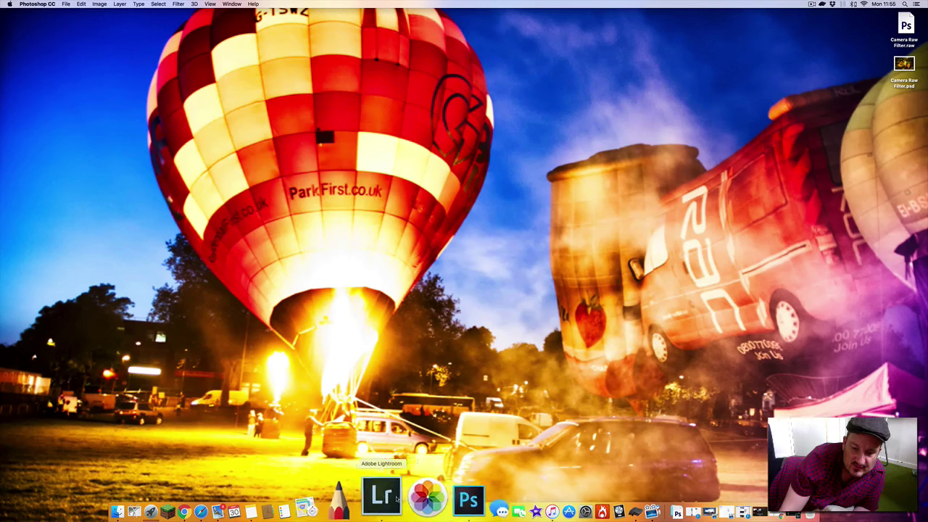
Step: Switch to Lightroom and set the Luminance noise reduction of _DSC0983-Edit.tif to 44 in the Develop module
{"action": "left_click", "coordinate": [392, 507]}
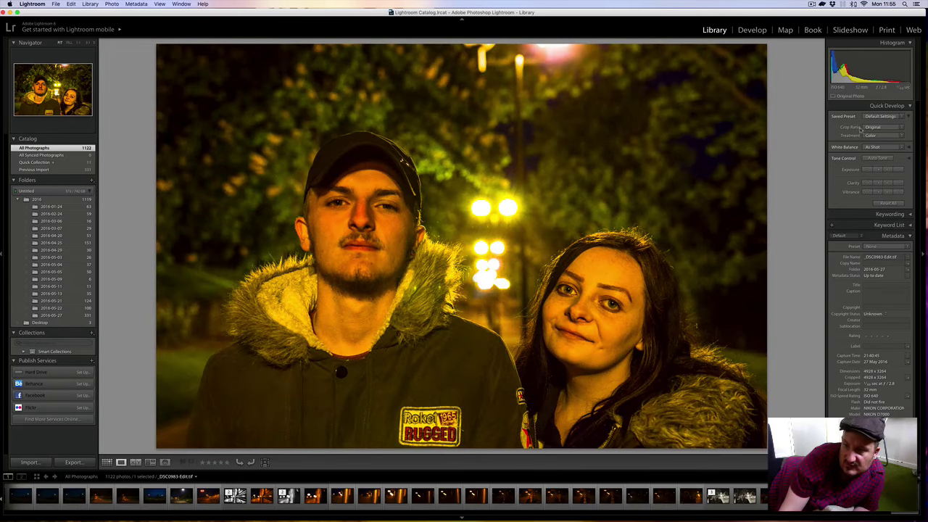
{"action": "left_click", "coordinate": [751, 30]}
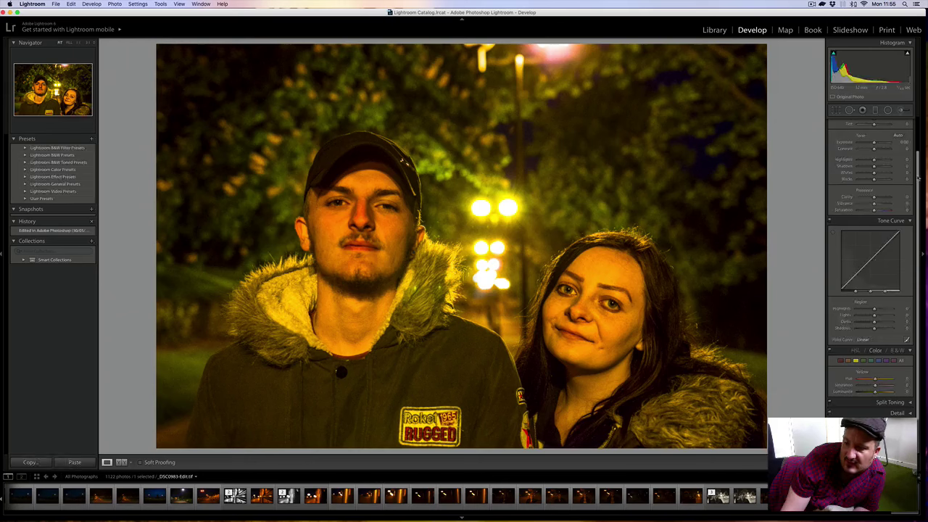
{"action": "left_click", "coordinate": [888, 414]}
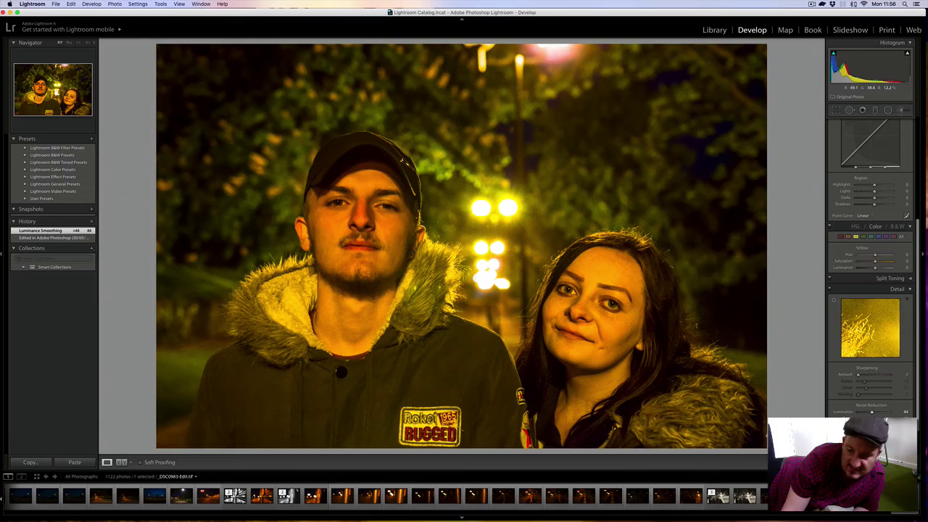
Step: Compare the edited portrait with the original _DSC0983.NEF, ending on _DSC0983-Edit.tif
{"action": "key", "text": "Left"}
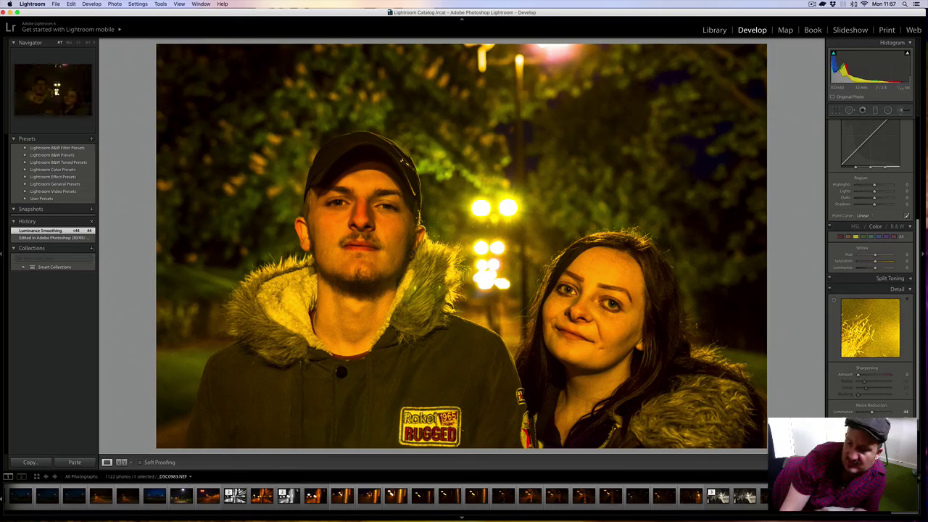
{"action": "left_click", "coordinate": [890, 462]}
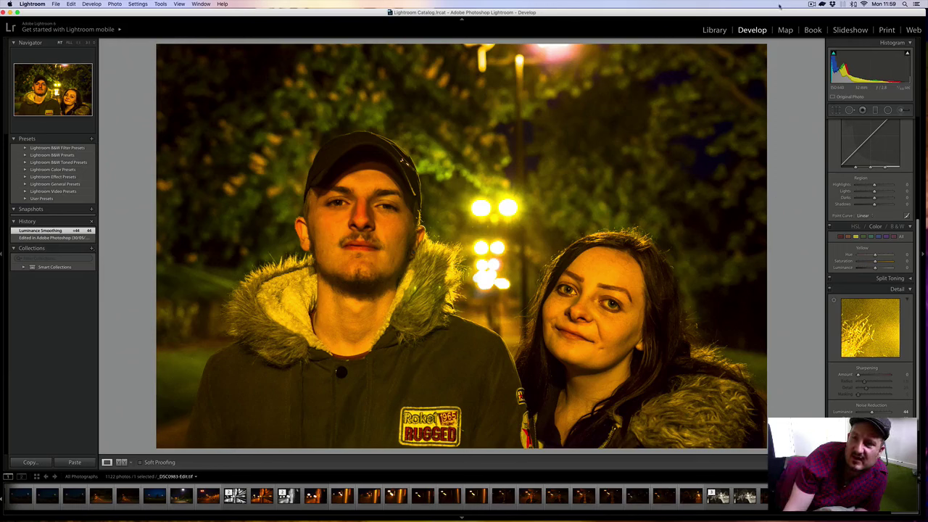
{"action": "left_click", "coordinate": [813, 5]}
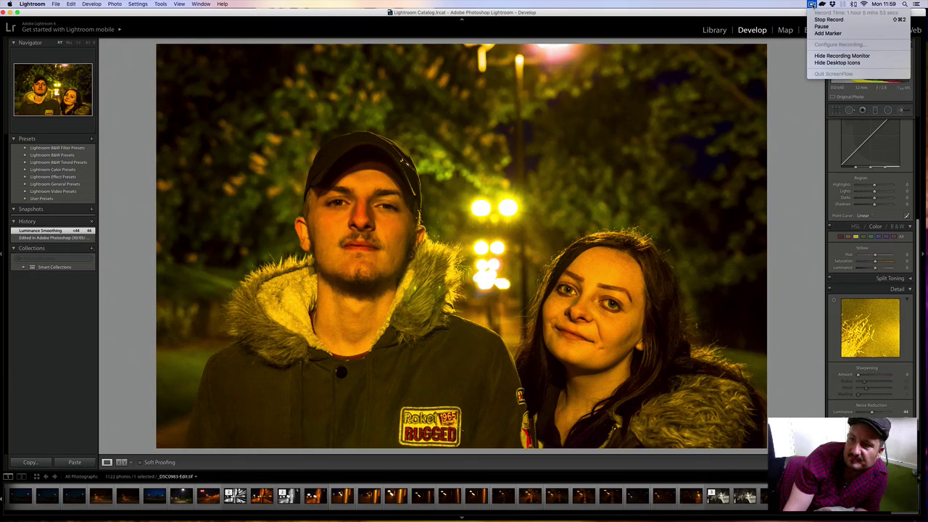
{"action": "left_click", "coordinate": [813, 4]}
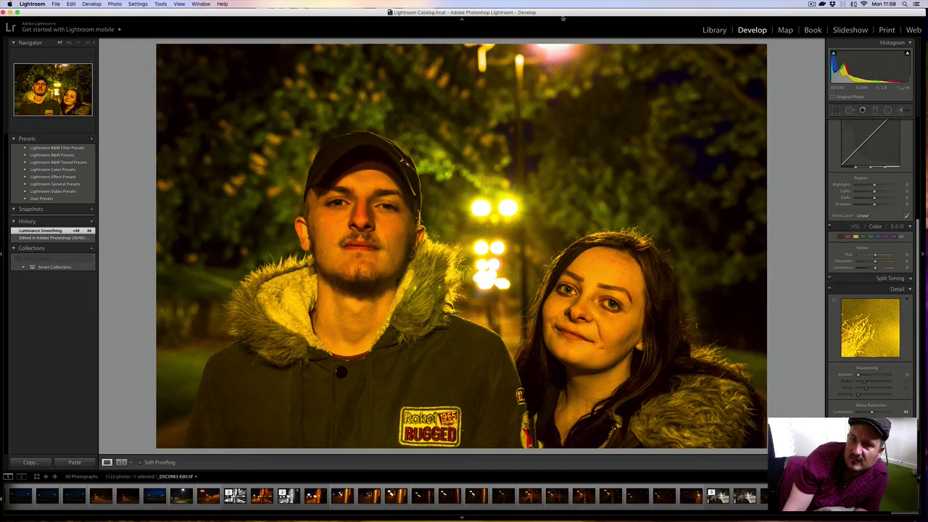